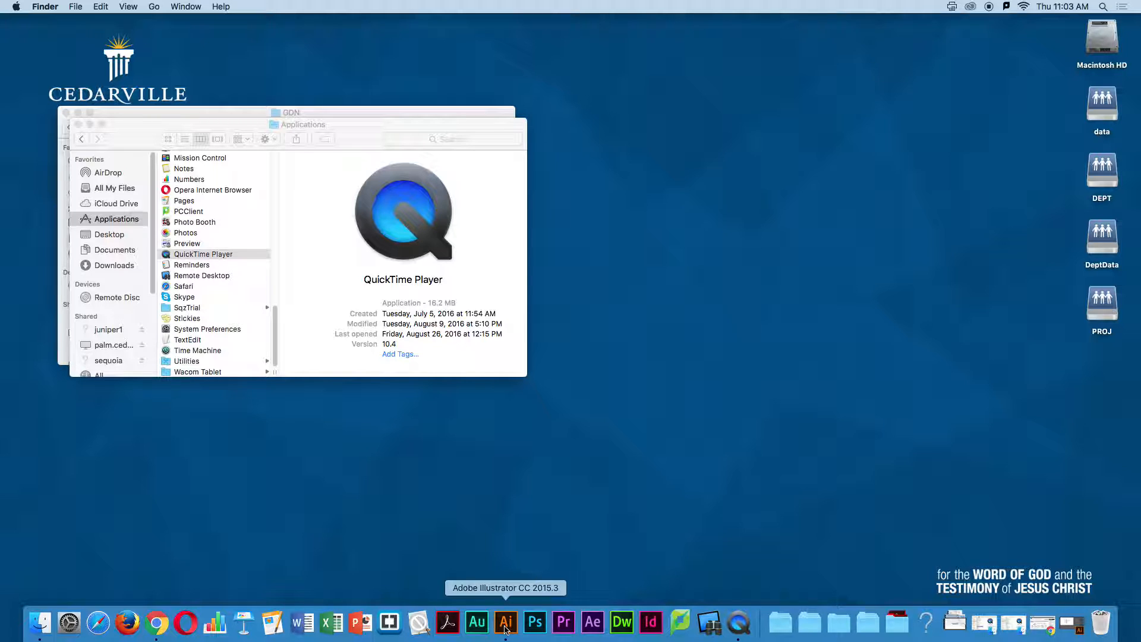
Step: Switch to Adobe Illustrator, nudge its window up and bring the whole artboard of Ex_illustrator.ai into view
click(505, 624)
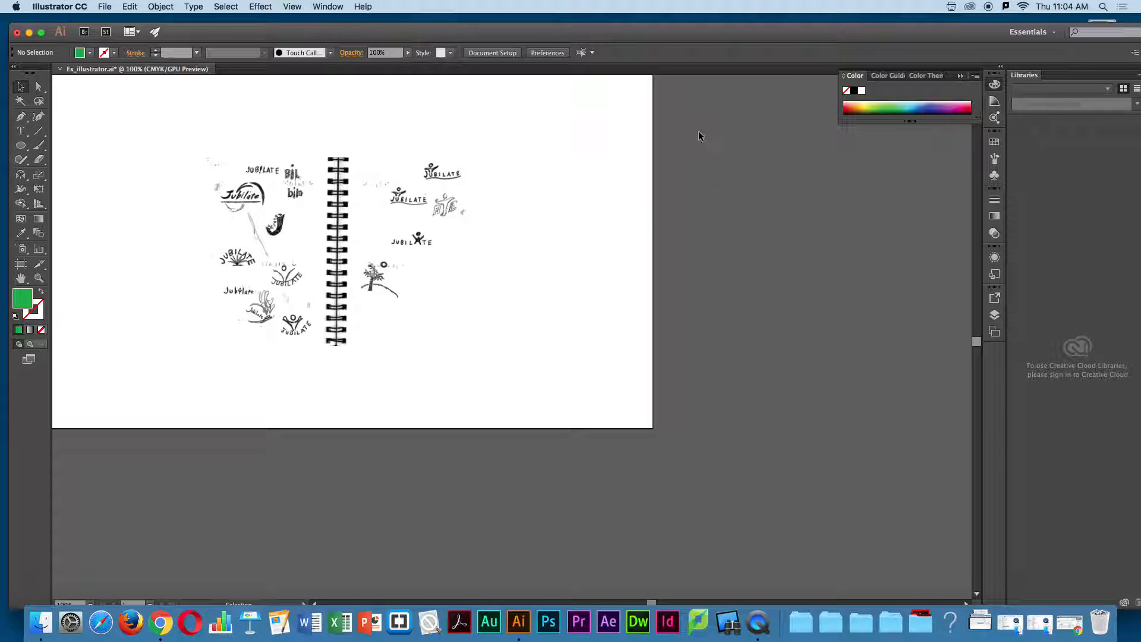
drag(311, 31, 311, 23)
scroll(315, 124, up, 2)
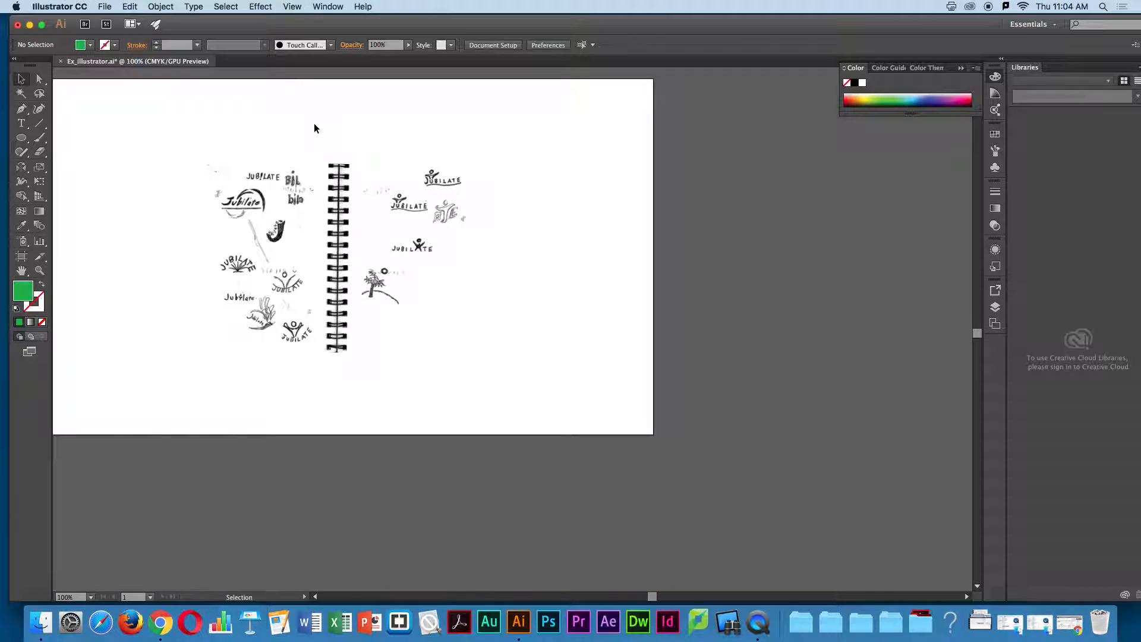
scroll(314, 124, left, 5)
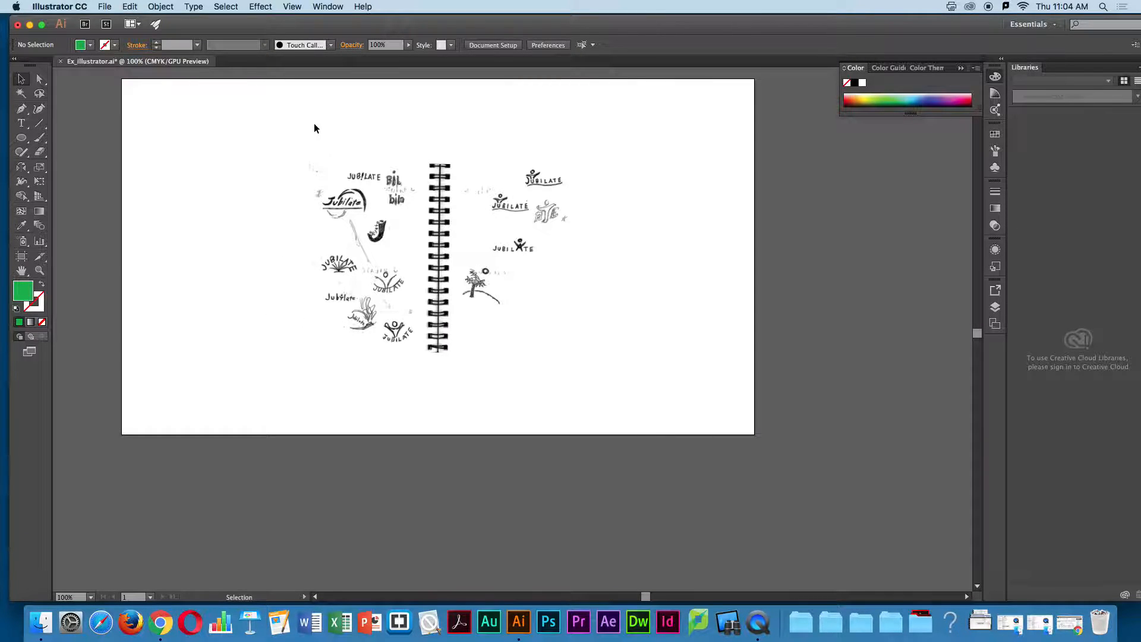
click(104, 6)
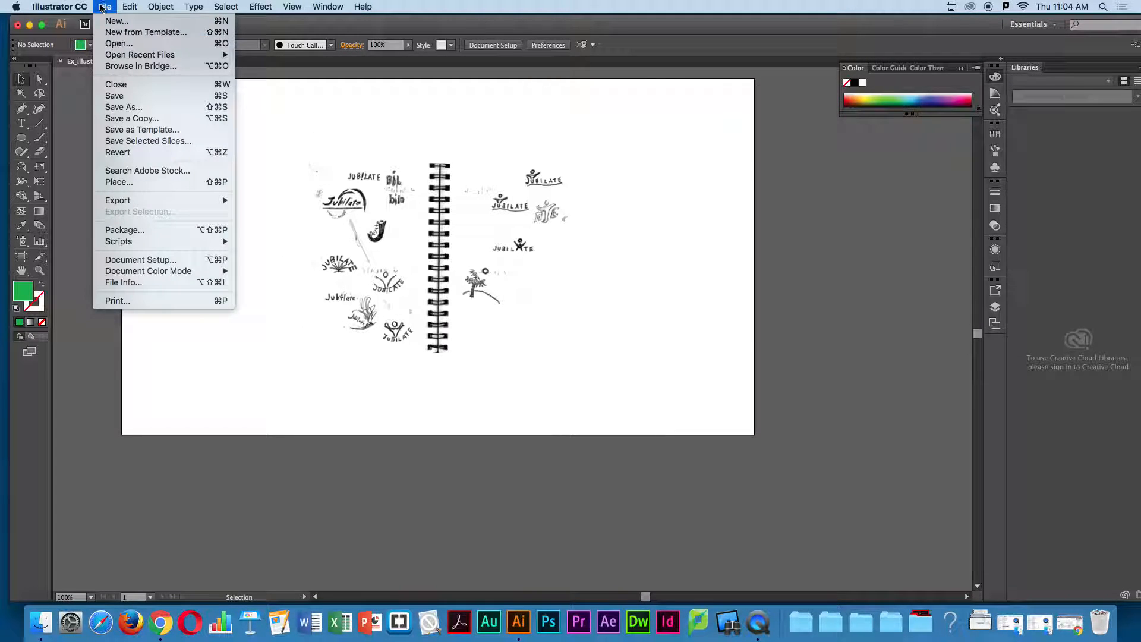
click(113, 182)
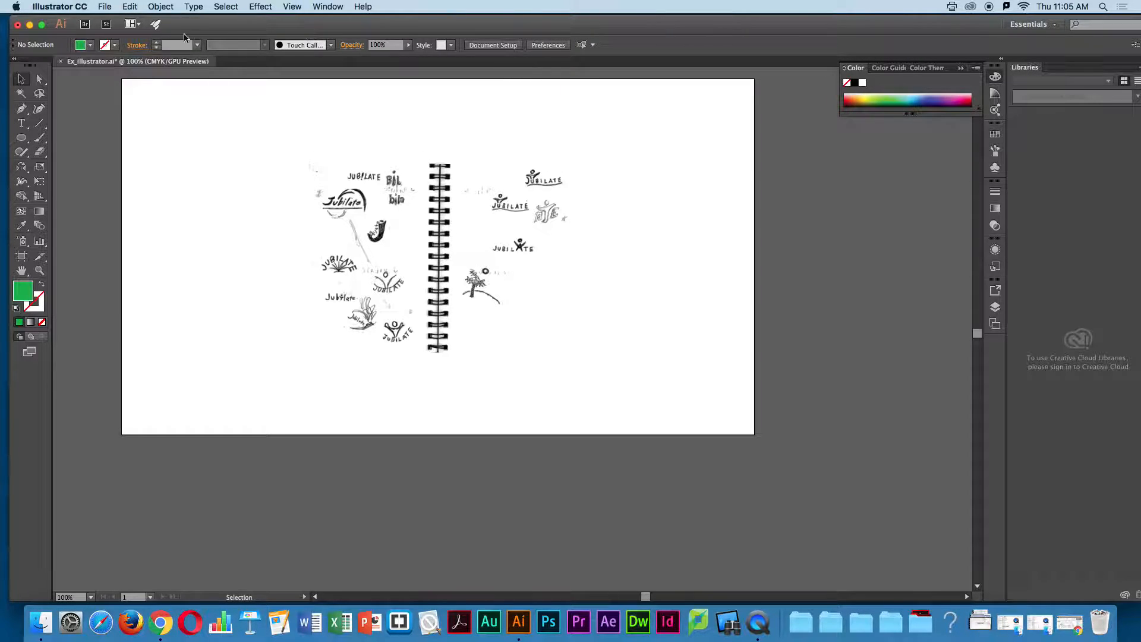
Step: Shrink the application window and move it clear of the screen edges so the desktop shows around it
drag(472, 29, 459, 31)
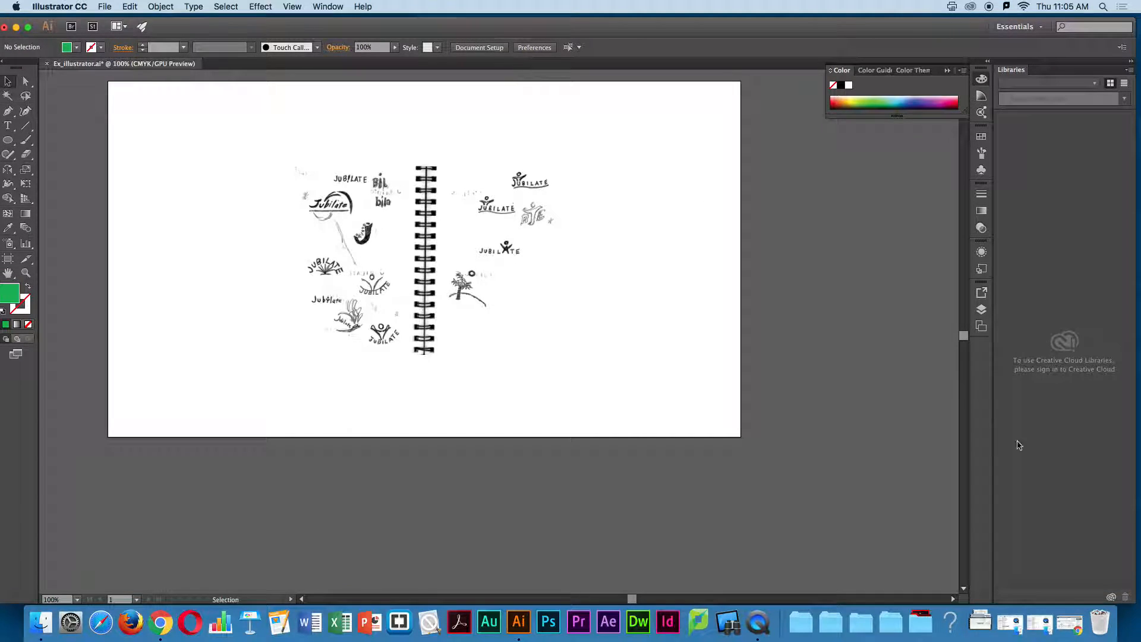
drag(1133, 600, 956, 480)
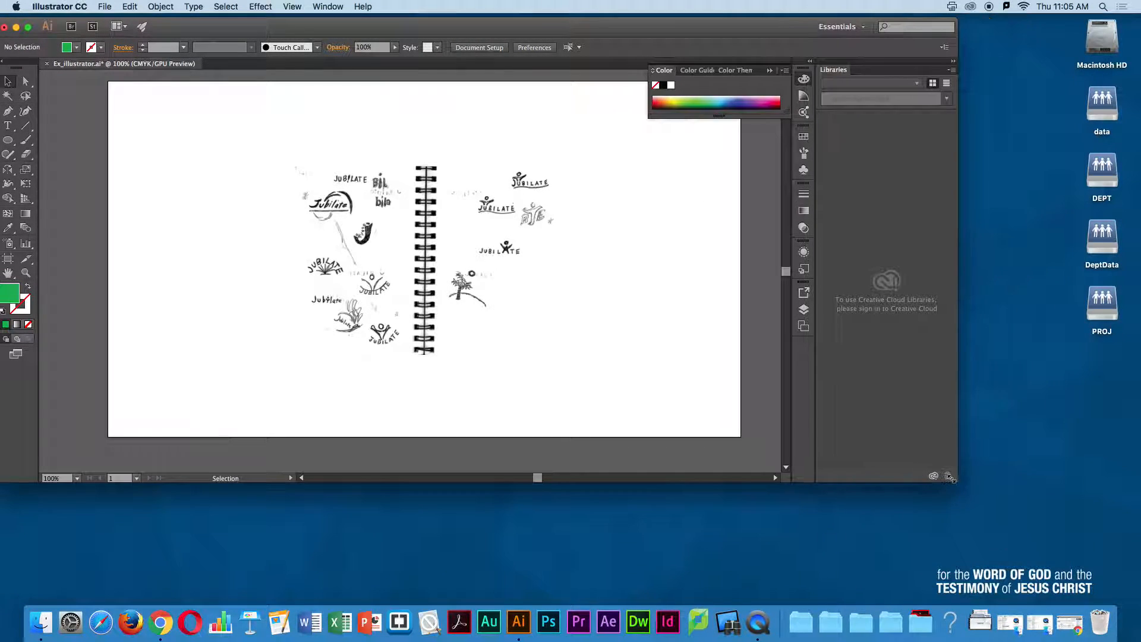
drag(642, 40, 711, 55)
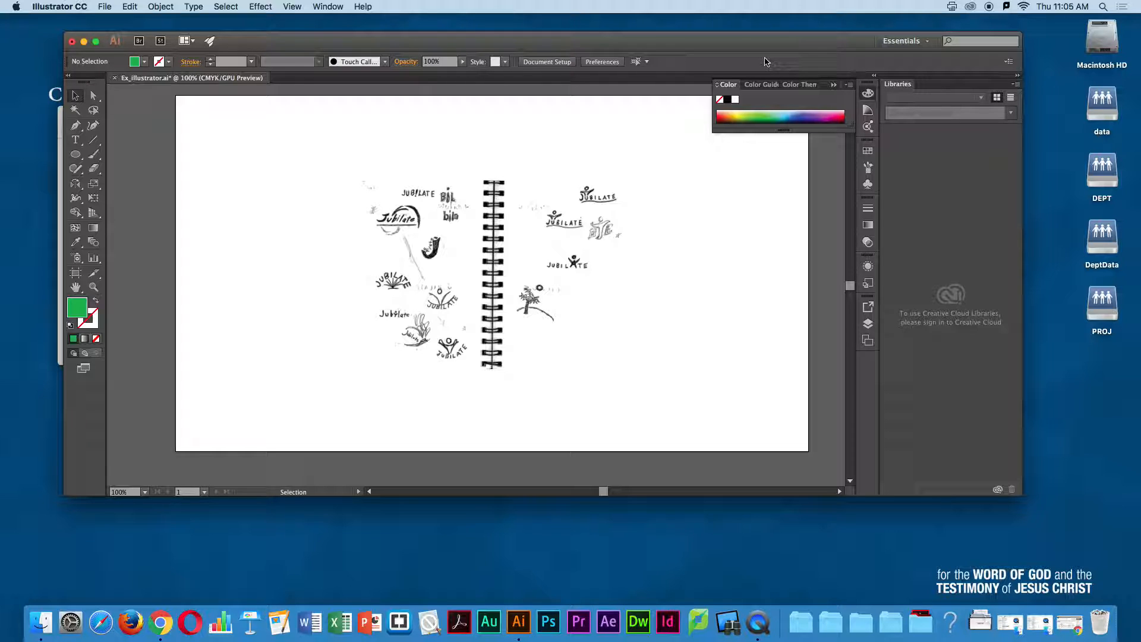
Step: Turn off the Application Frame and move the floating document window around the desktop
click(321, 6)
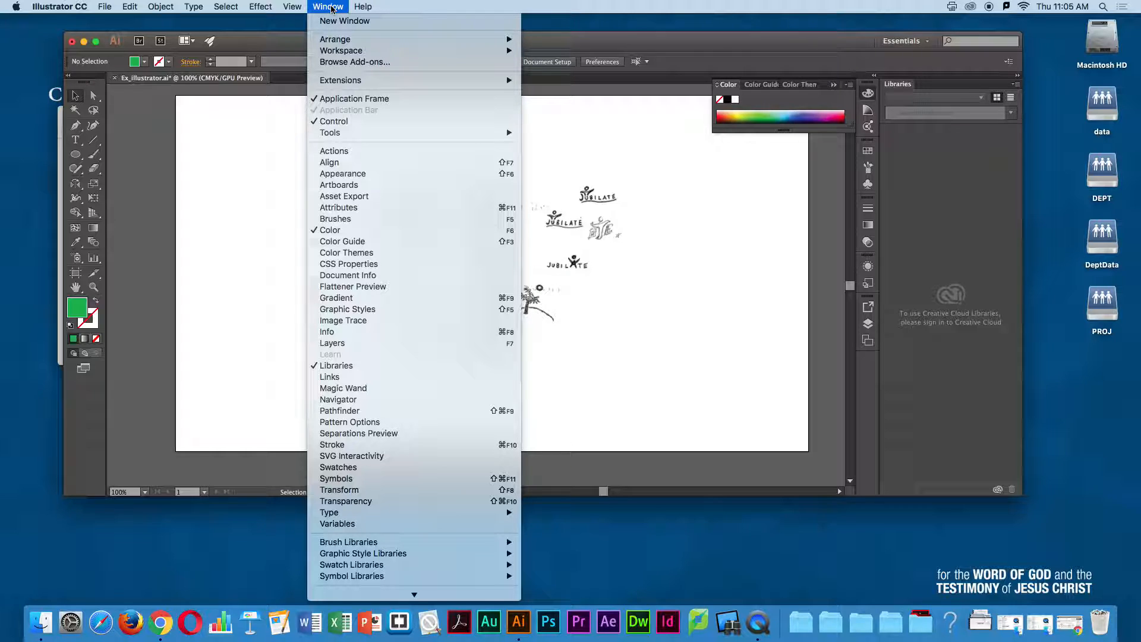
click(340, 98)
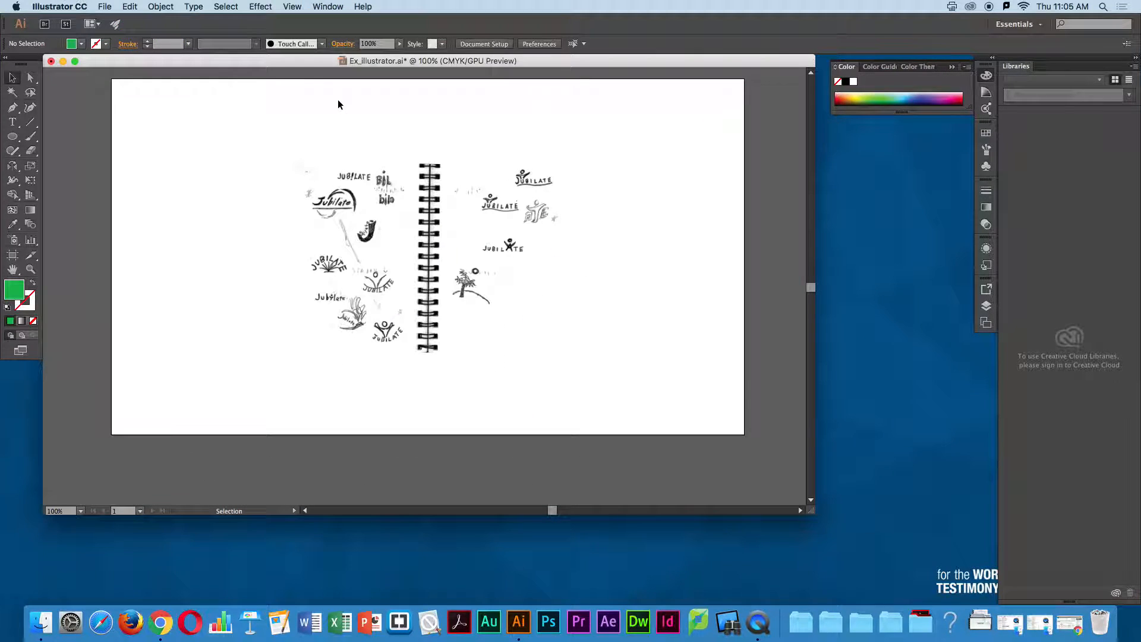
drag(318, 63, 399, 138)
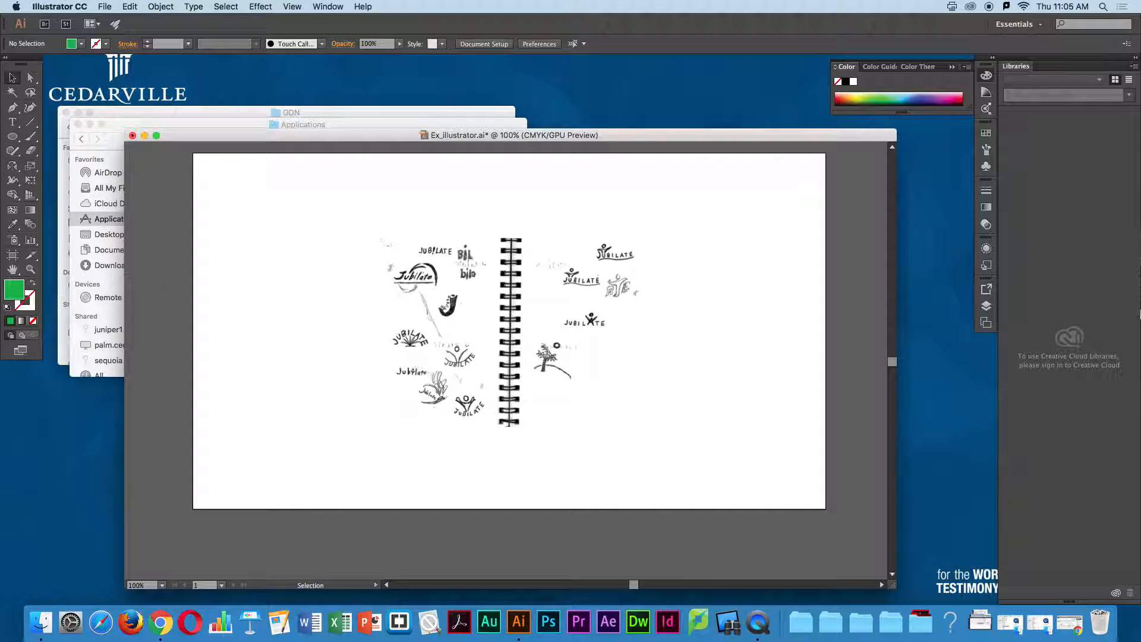
drag(190, 136, 118, 78)
Step: Turn the Application Frame back on and shift the application window slightly
click(325, 6)
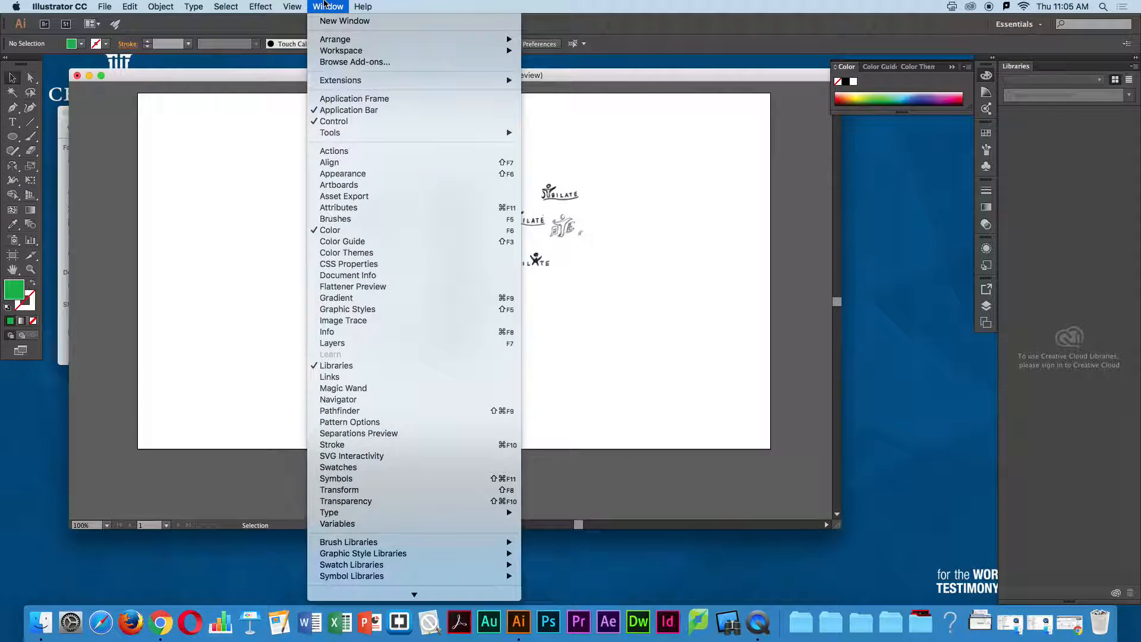
click(333, 99)
drag(339, 45, 324, 41)
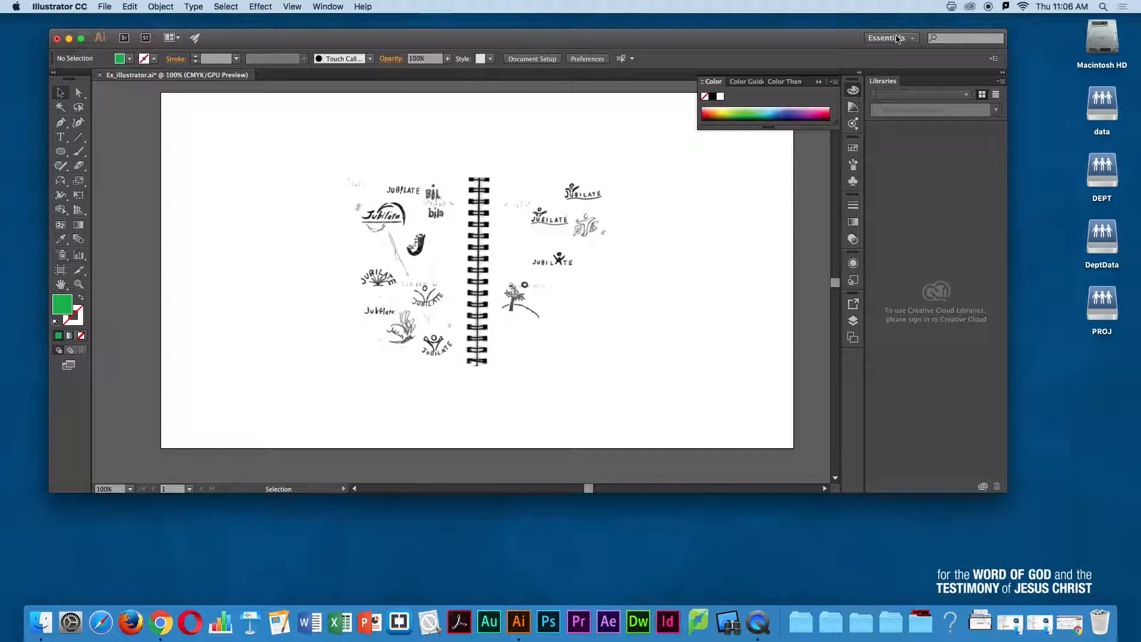
Step: Collapse the open Color panel and try the Layout and Typography workspaces, returning to Essentials
click(854, 91)
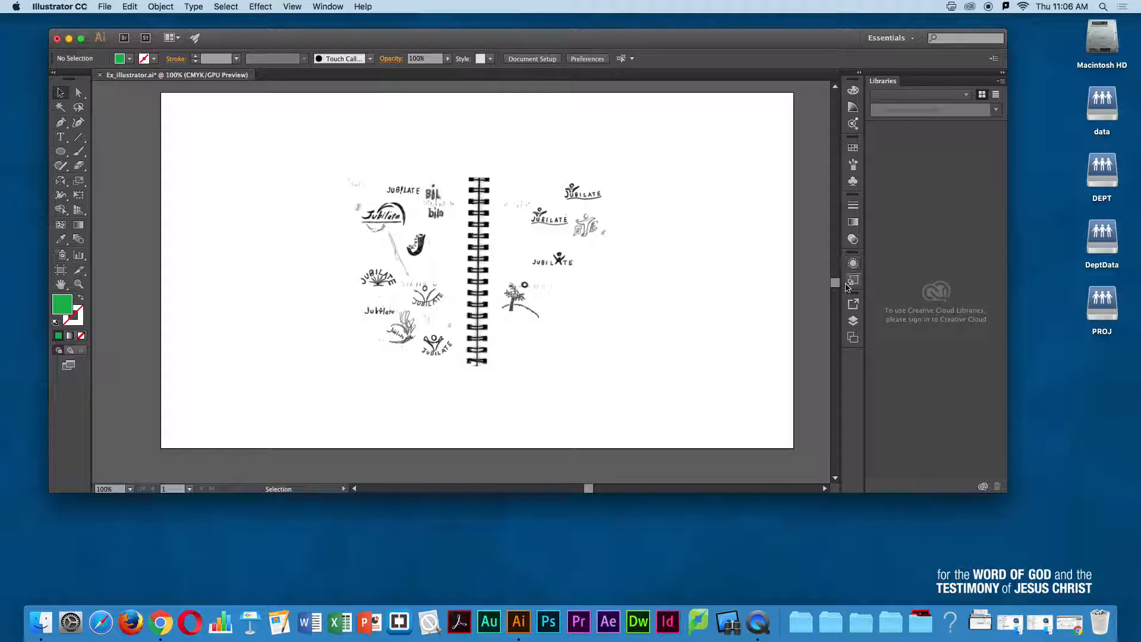
click(896, 38)
click(897, 60)
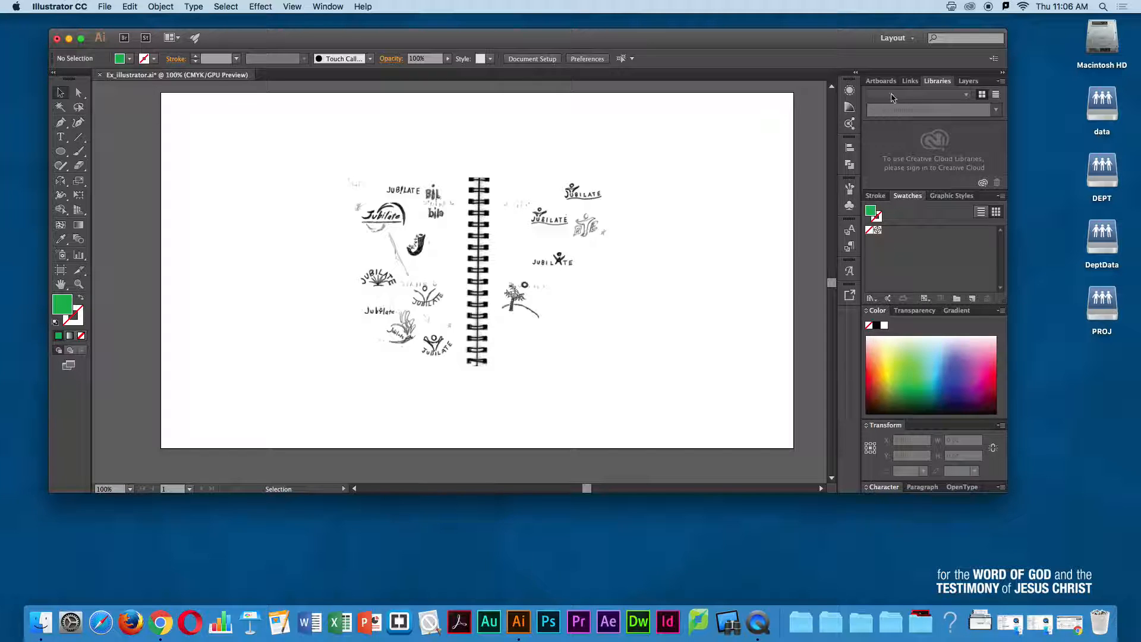
click(892, 40)
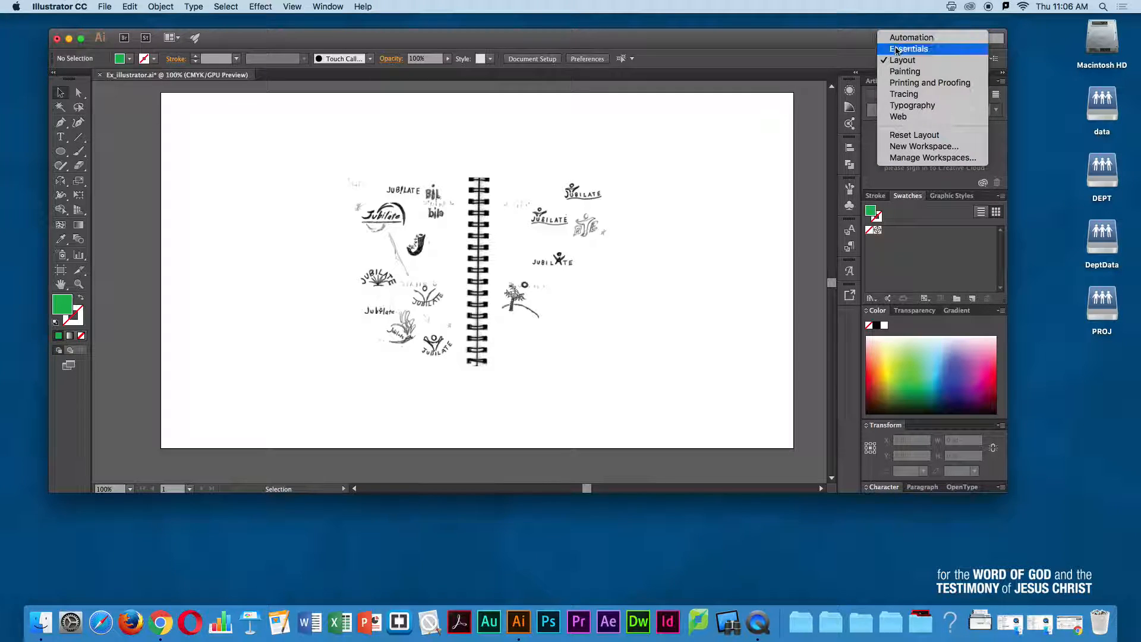
click(901, 105)
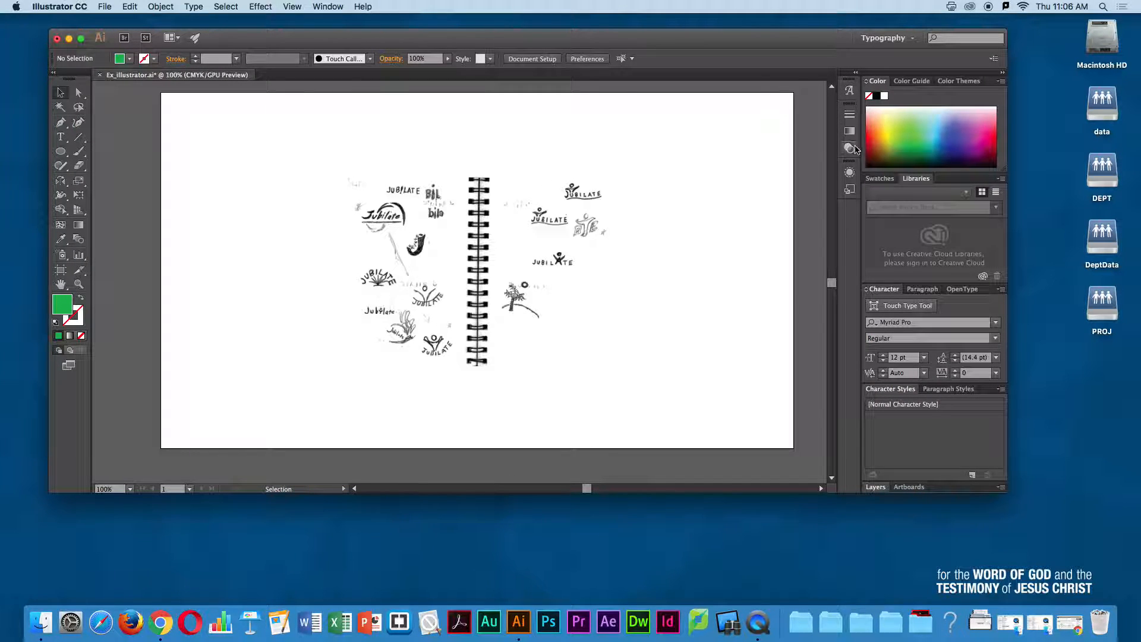
click(885, 38)
click(892, 46)
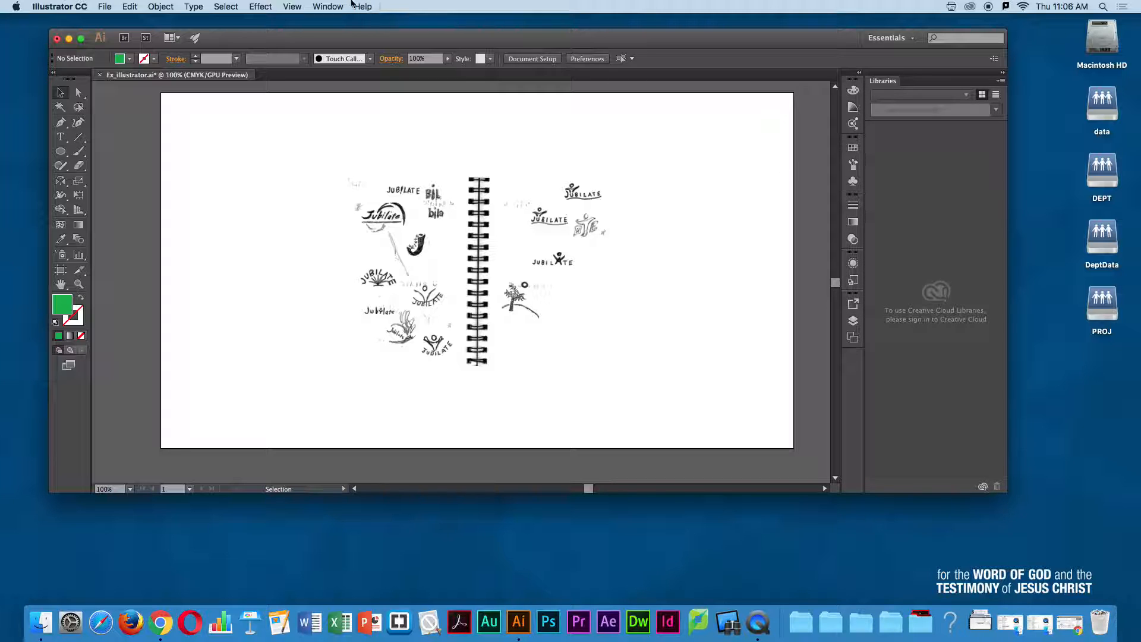
Step: Show the Pathfinder panel and dock its Transform and Align group beside the collapsed panel icons
click(318, 5)
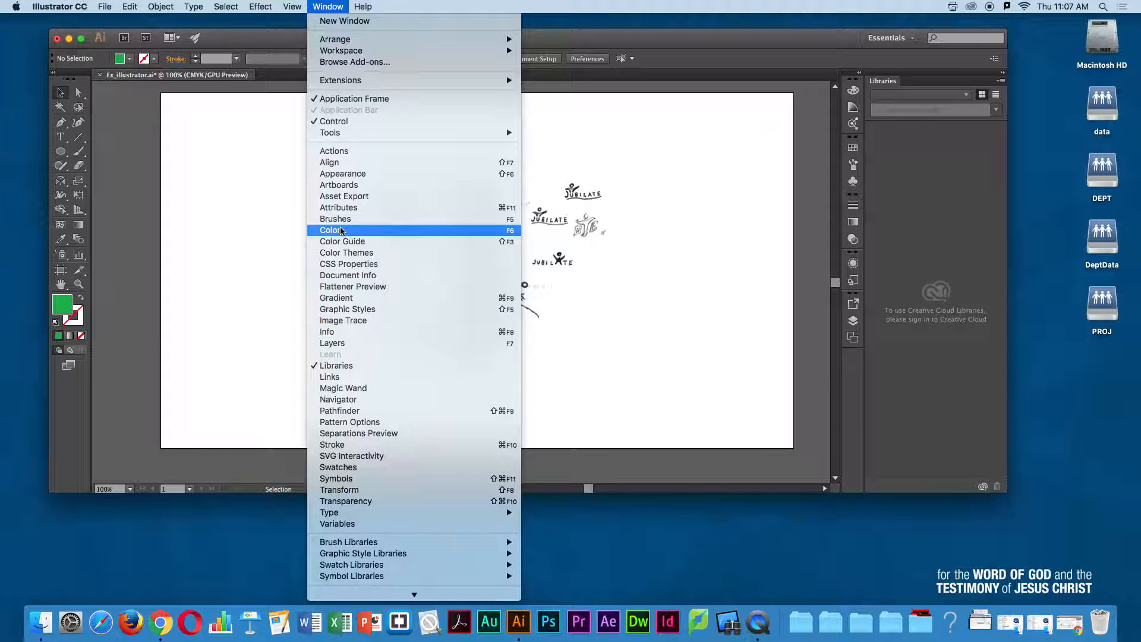
click(348, 411)
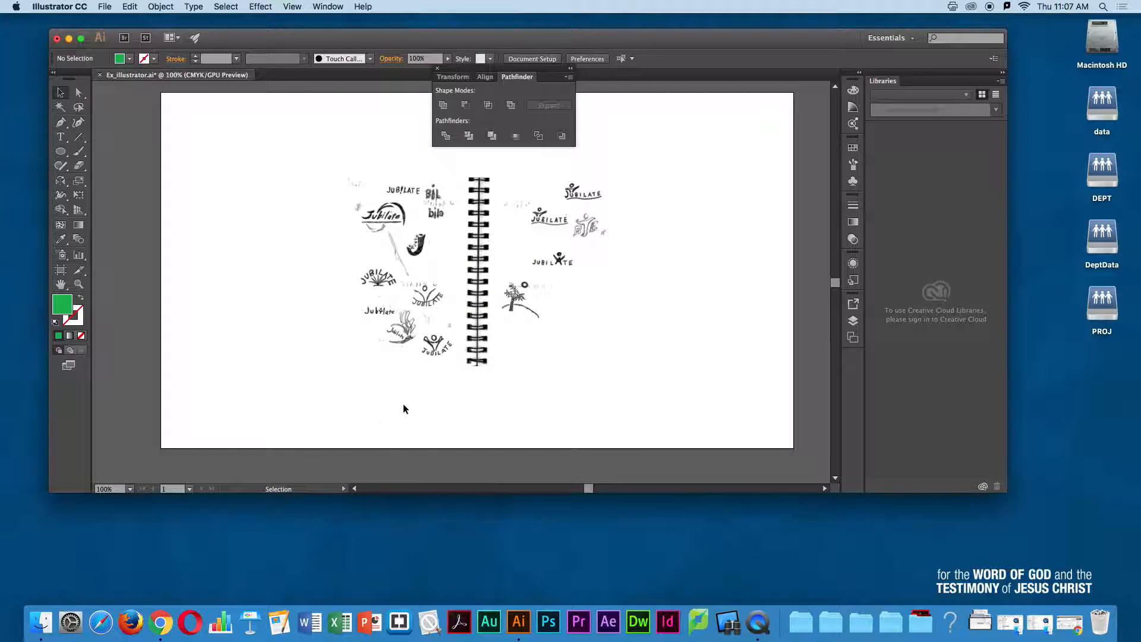
drag(464, 74, 853, 349)
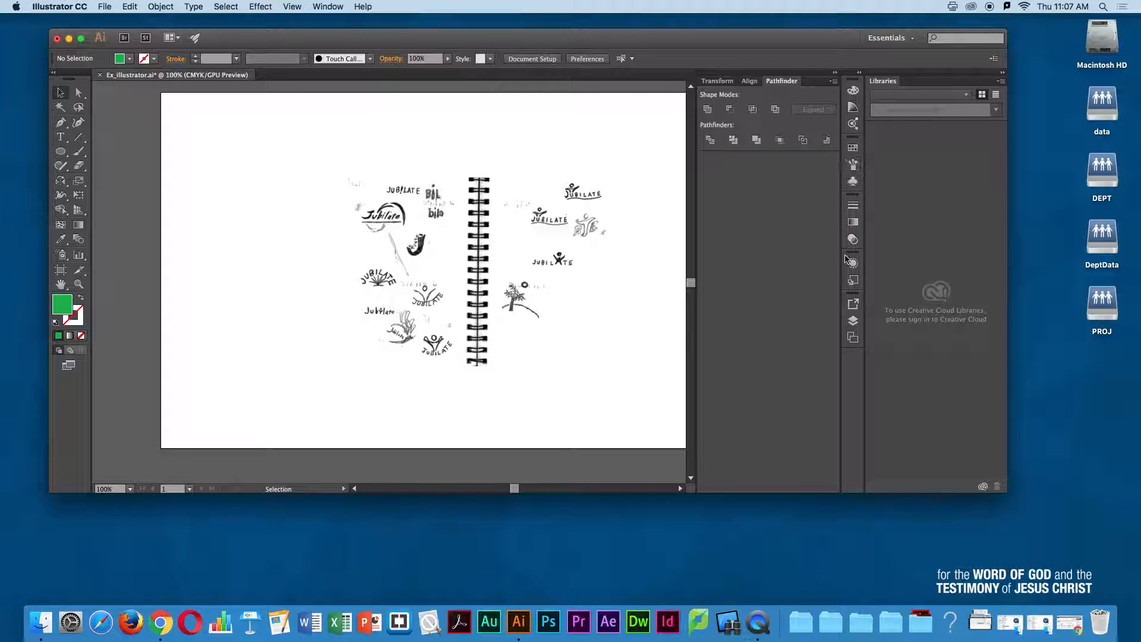
Step: Move the Pathfinder panel into the collapsed color panel group and show the Transform panel in the docked group
drag(785, 81, 854, 123)
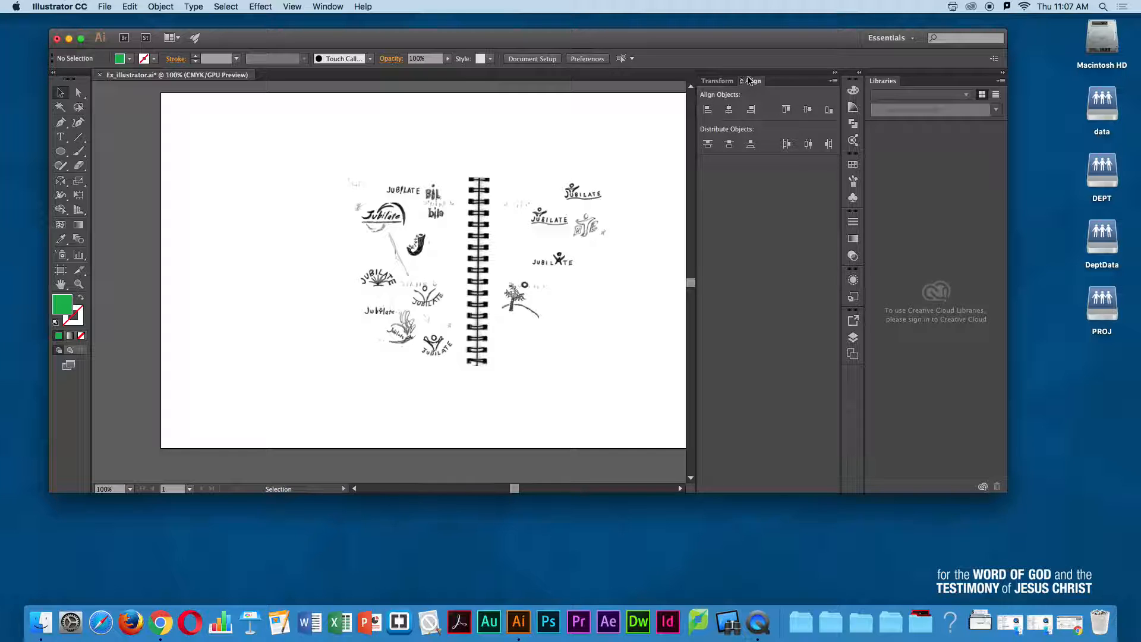
click(717, 80)
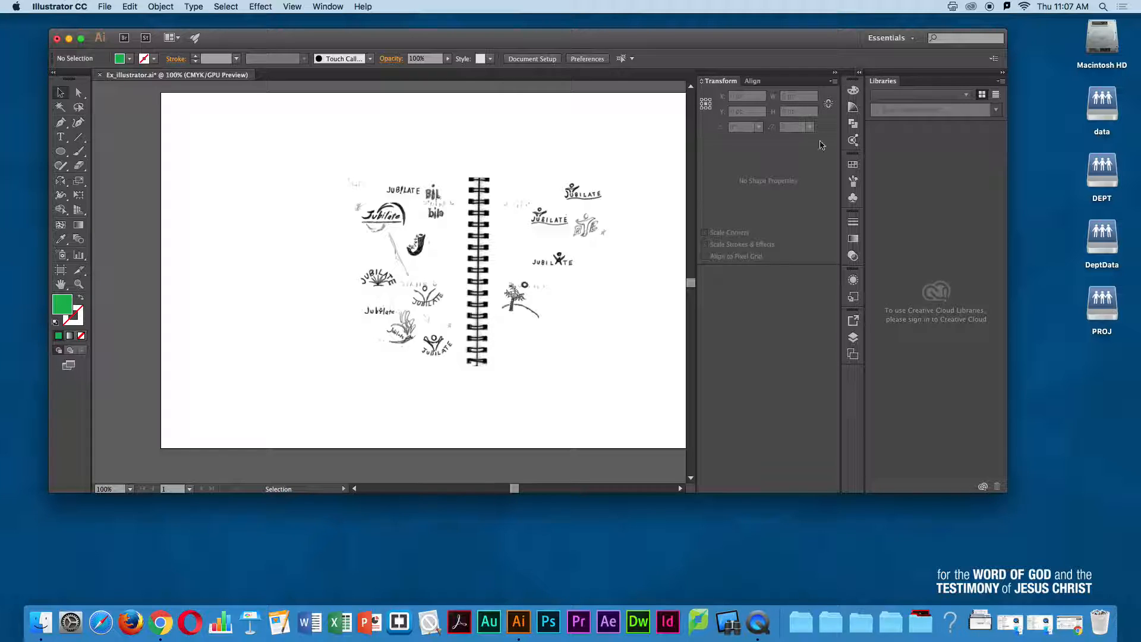
Step: Expand the Color panel, show its full options and switch its color model to HSB
click(853, 90)
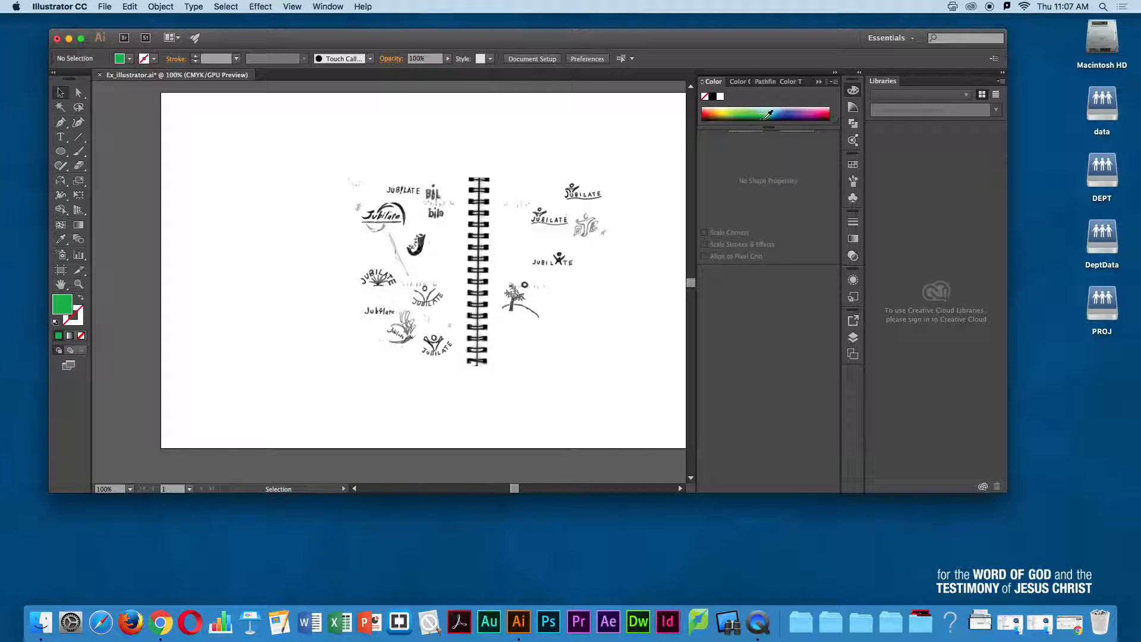
drag(837, 123, 837, 148)
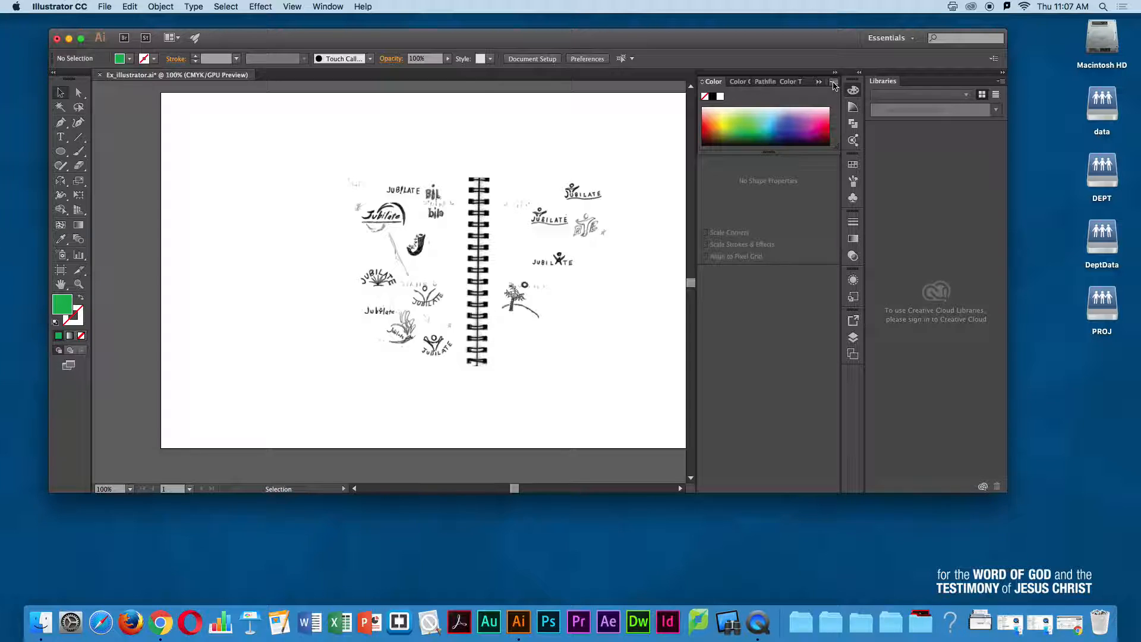
click(834, 83)
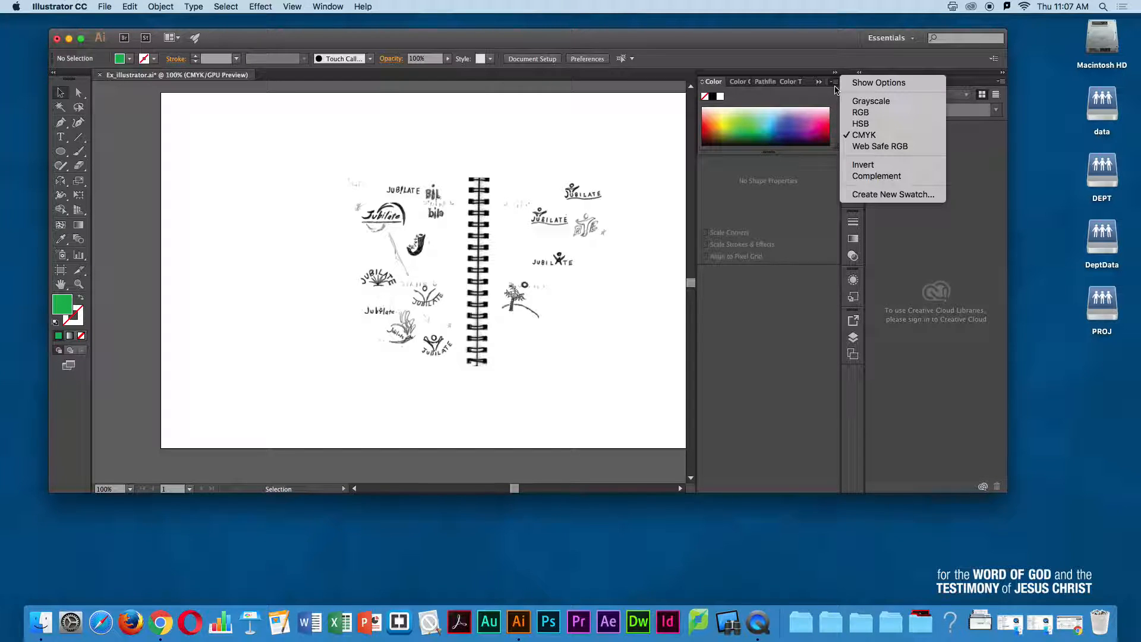
click(861, 85)
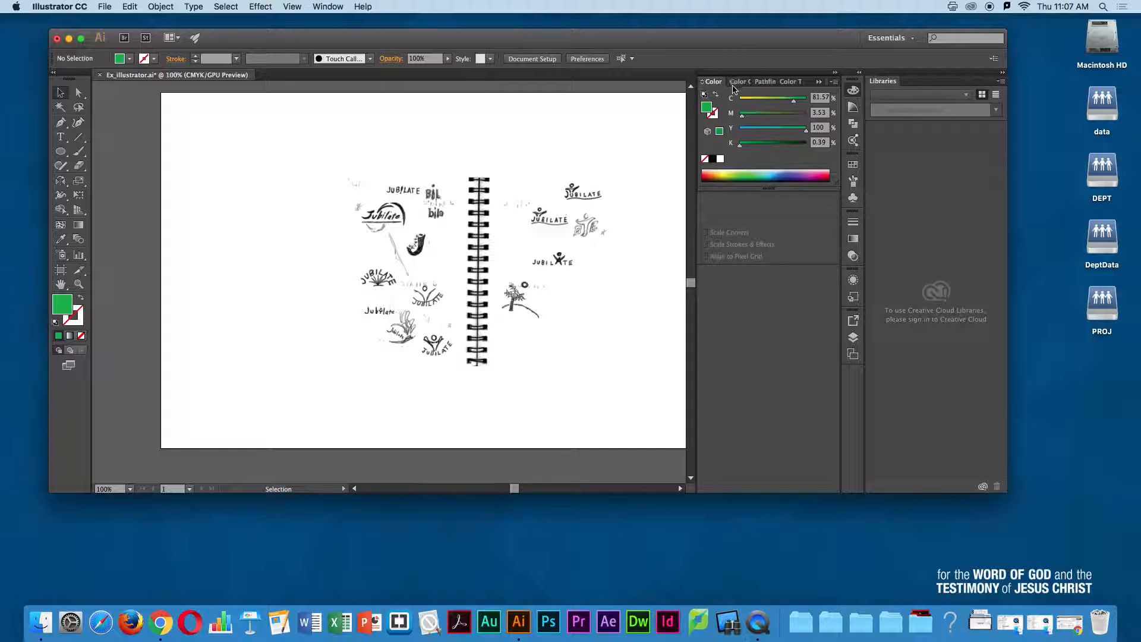
click(834, 82)
click(862, 124)
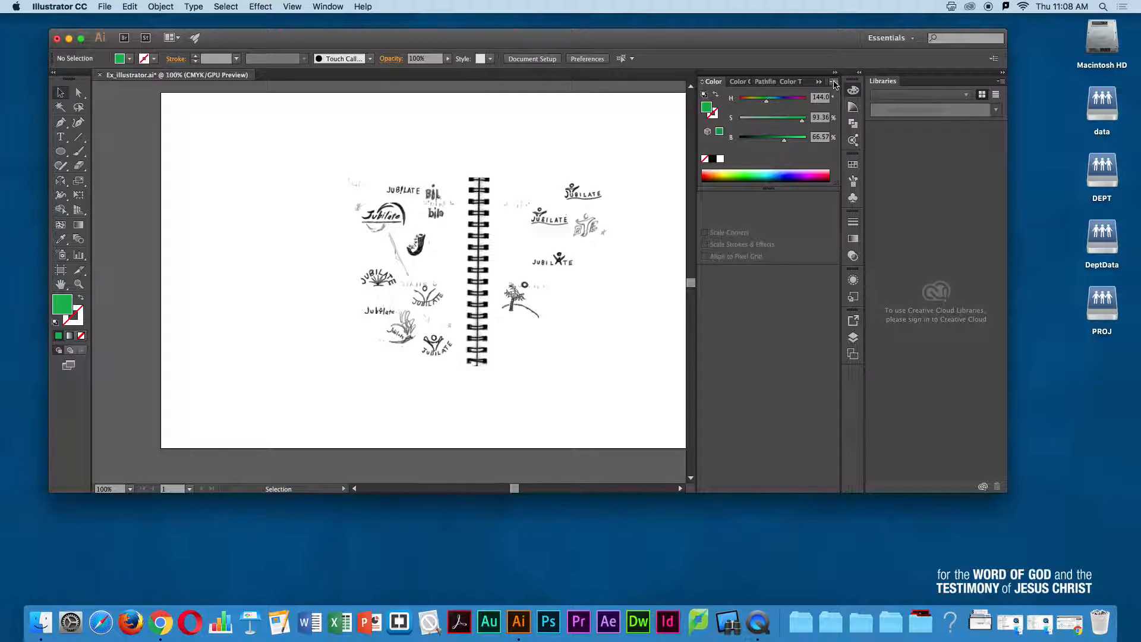
Step: Look through the collapsed Color Guide, Pathfinder, Color Themes, Swatches, Brushes, Symbols and Stroke panels in turn
click(853, 107)
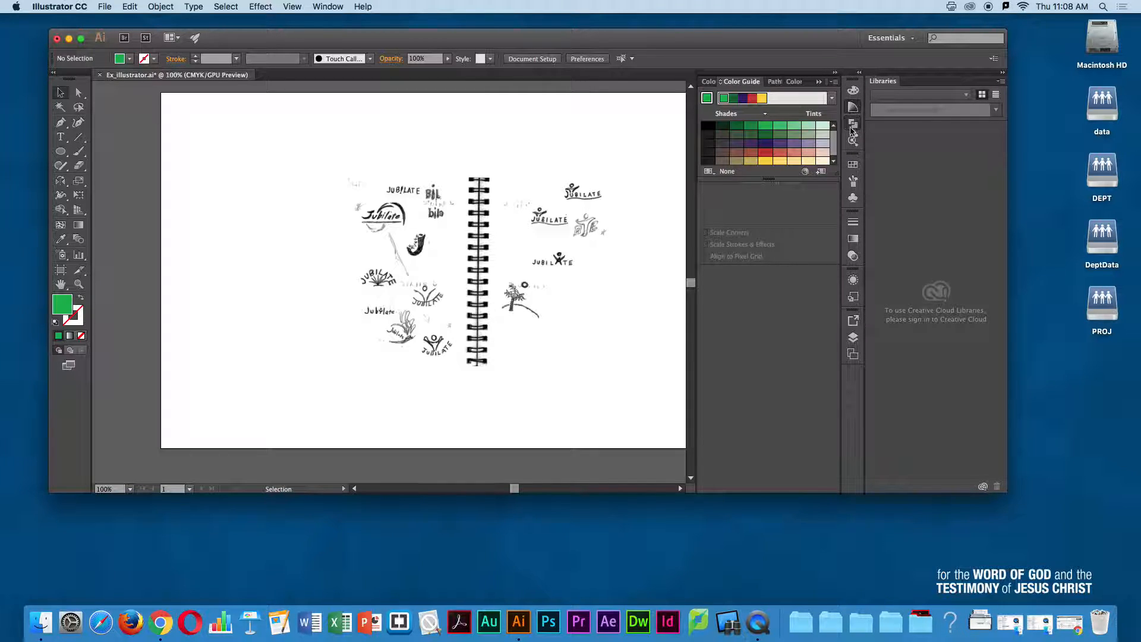
click(852, 123)
click(852, 141)
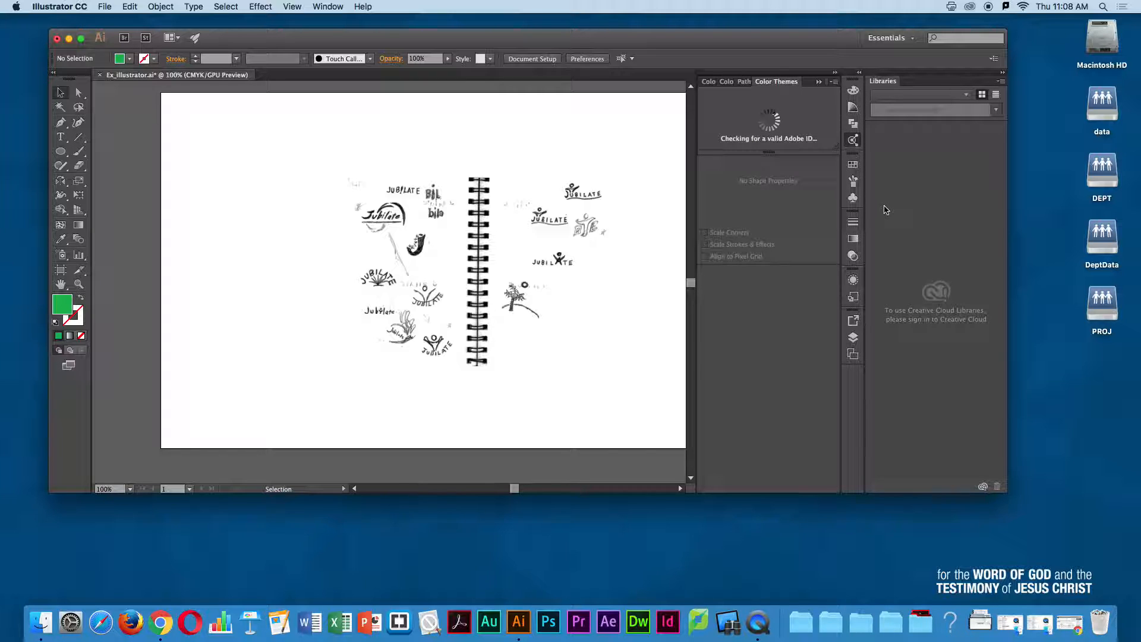
click(853, 165)
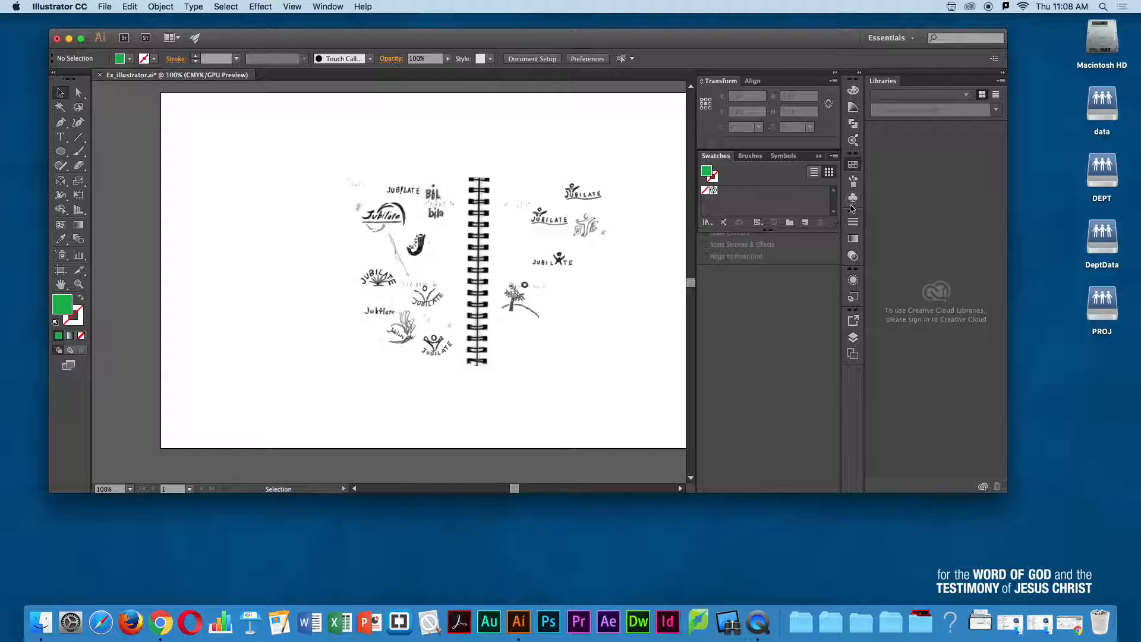
click(853, 181)
click(853, 198)
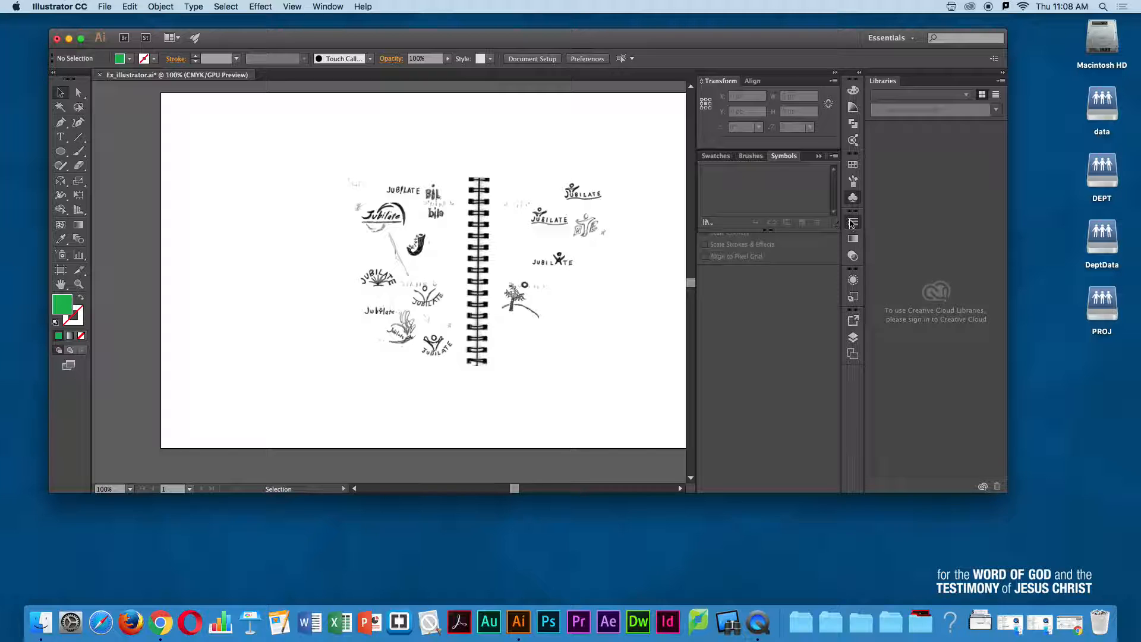
click(853, 222)
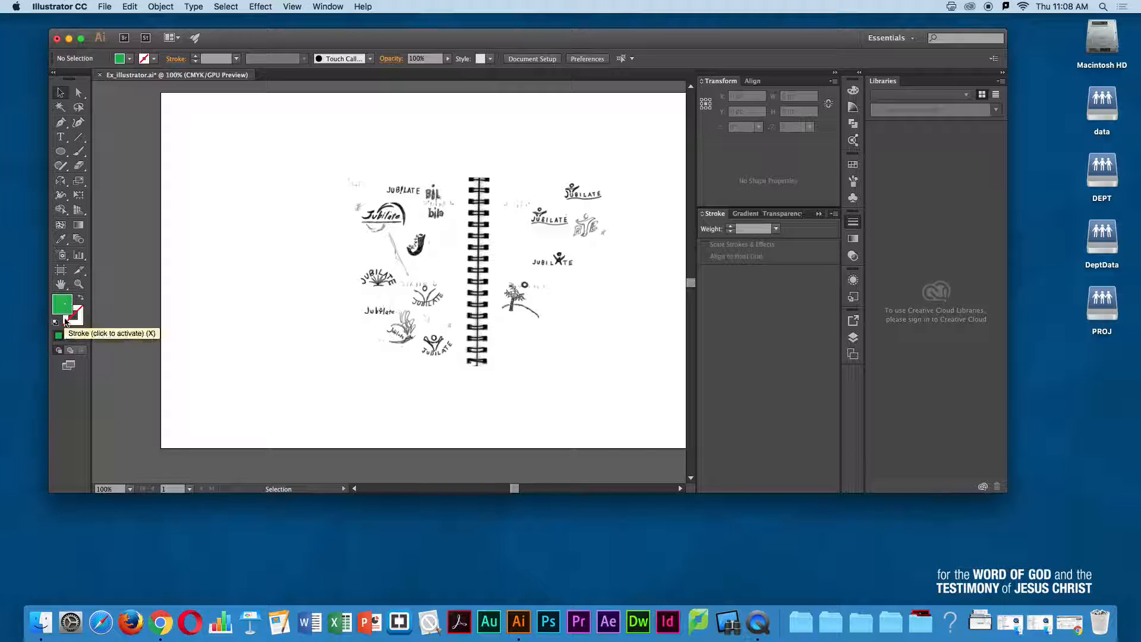
Step: Reposition the application window lower on the desktop, leaving a gap below the system menu bar
drag(286, 46, 263, 41)
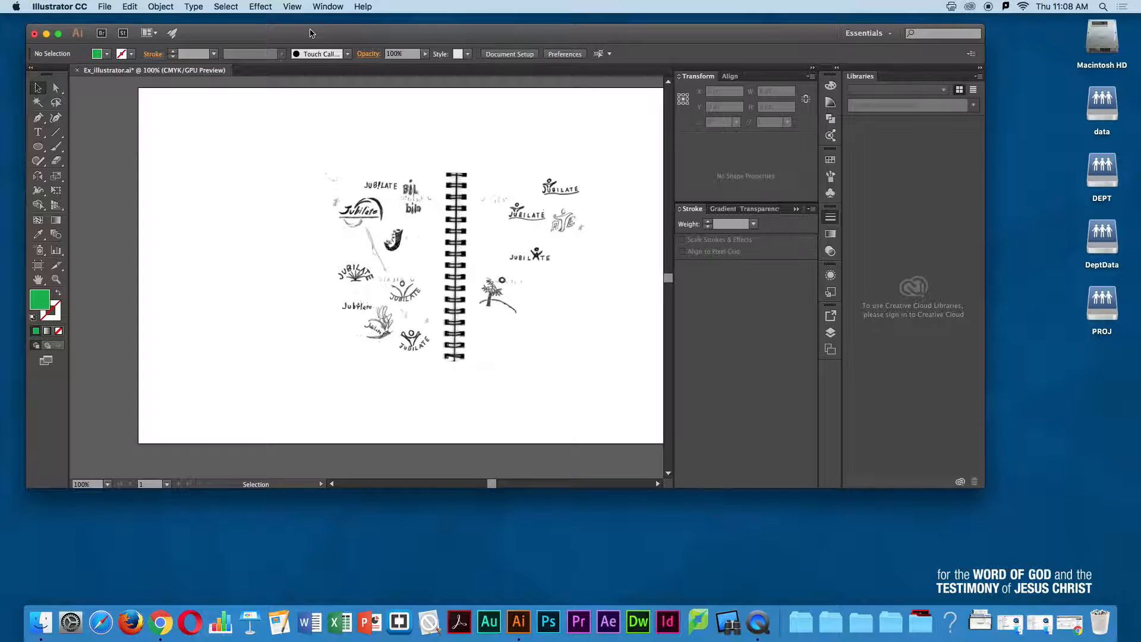
drag(309, 32, 318, 69)
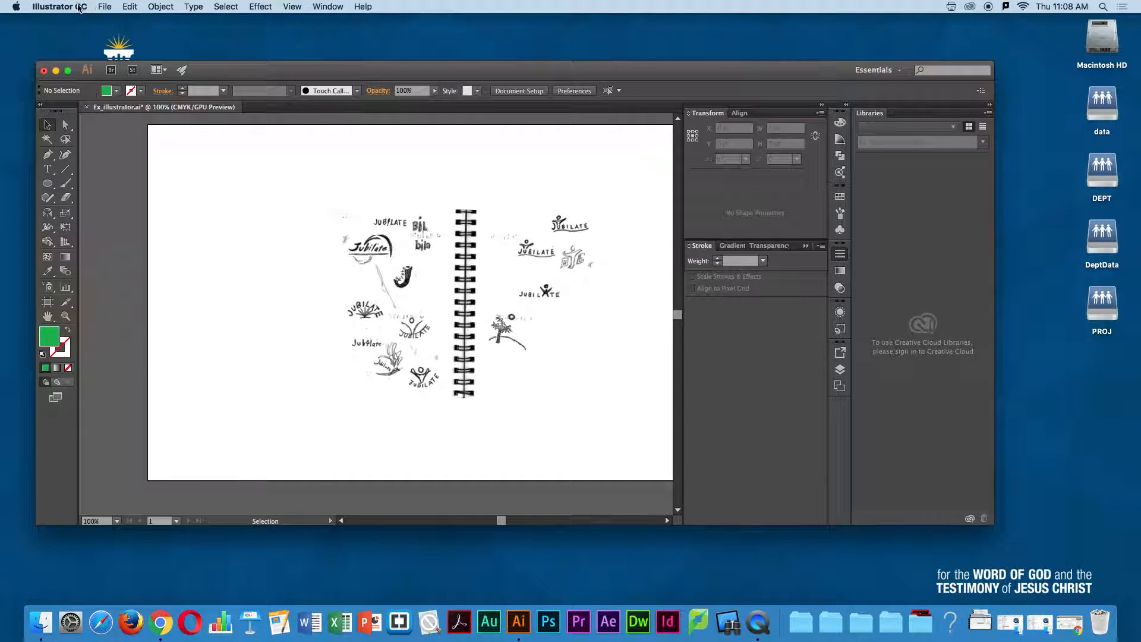
Step: Move the application window upward on the desktop, closer to the system menu bar
click(49, 7)
click(49, 9)
drag(468, 73, 377, 41)
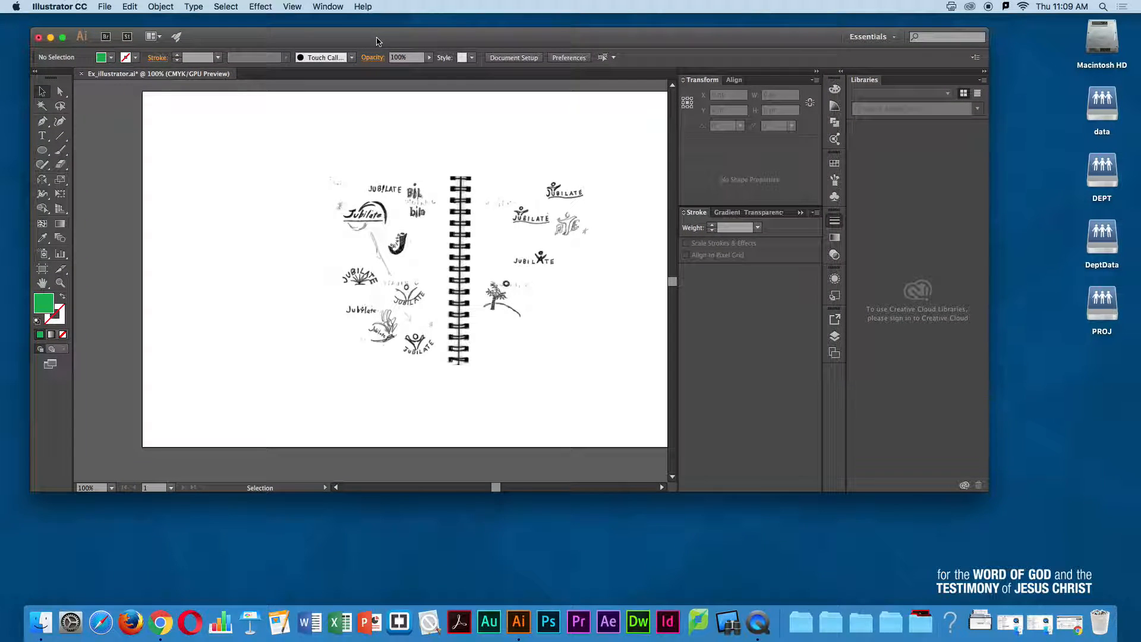
Step: Switch to Finder and Chrome in turn to compare their system menus, minimize the Chrome window and return to Illustrator
click(324, 7)
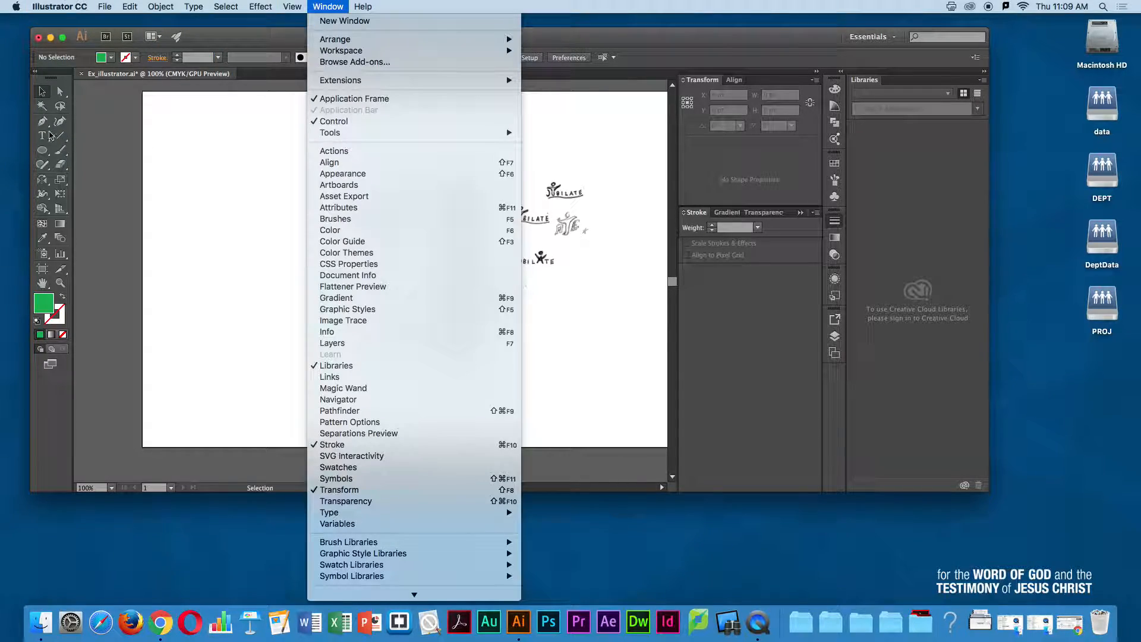
click(18, 131)
click(40, 621)
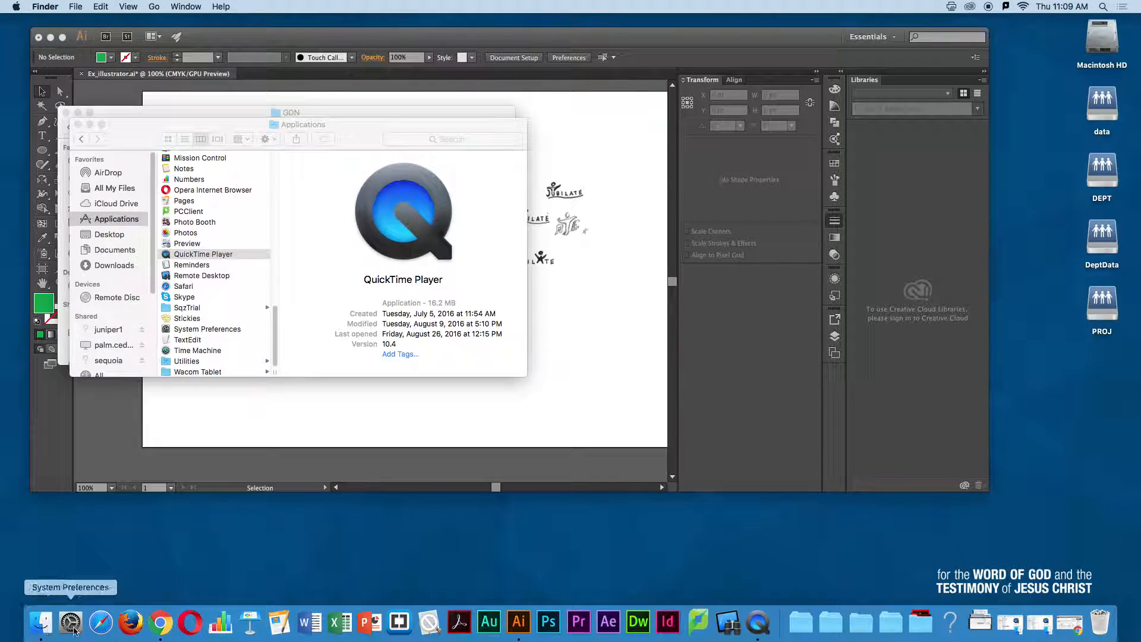
click(159, 624)
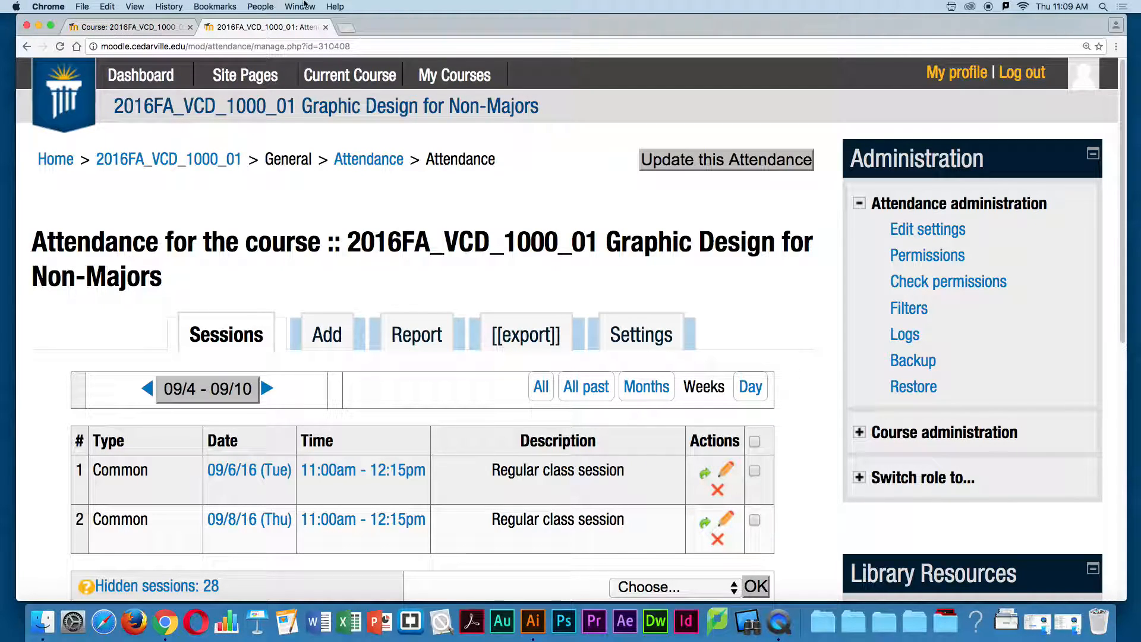
click(38, 25)
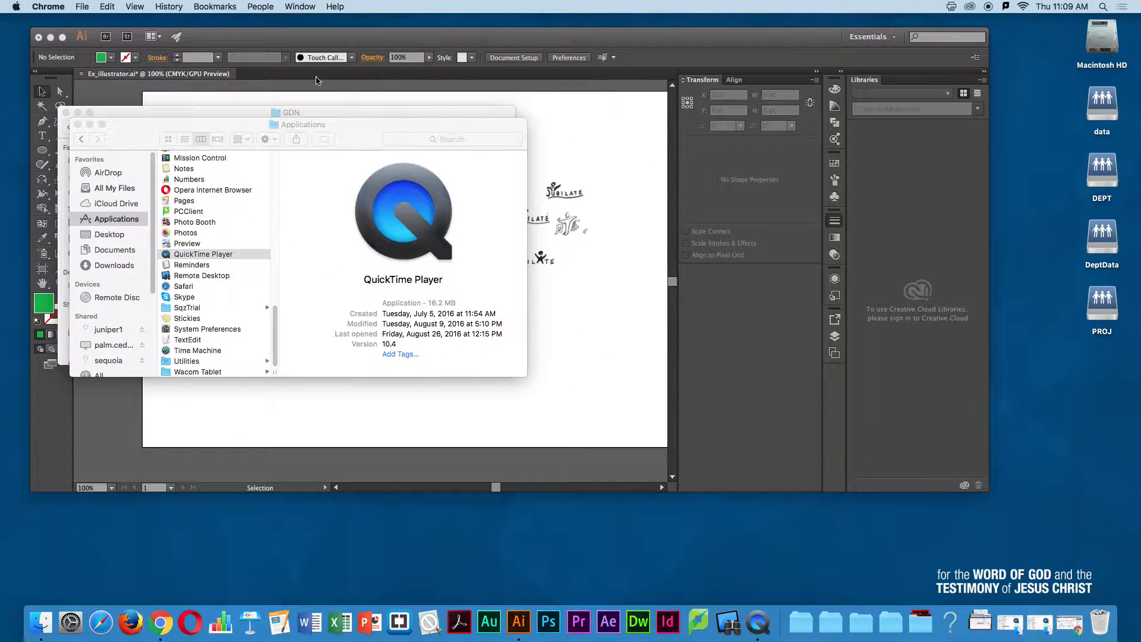
click(266, 40)
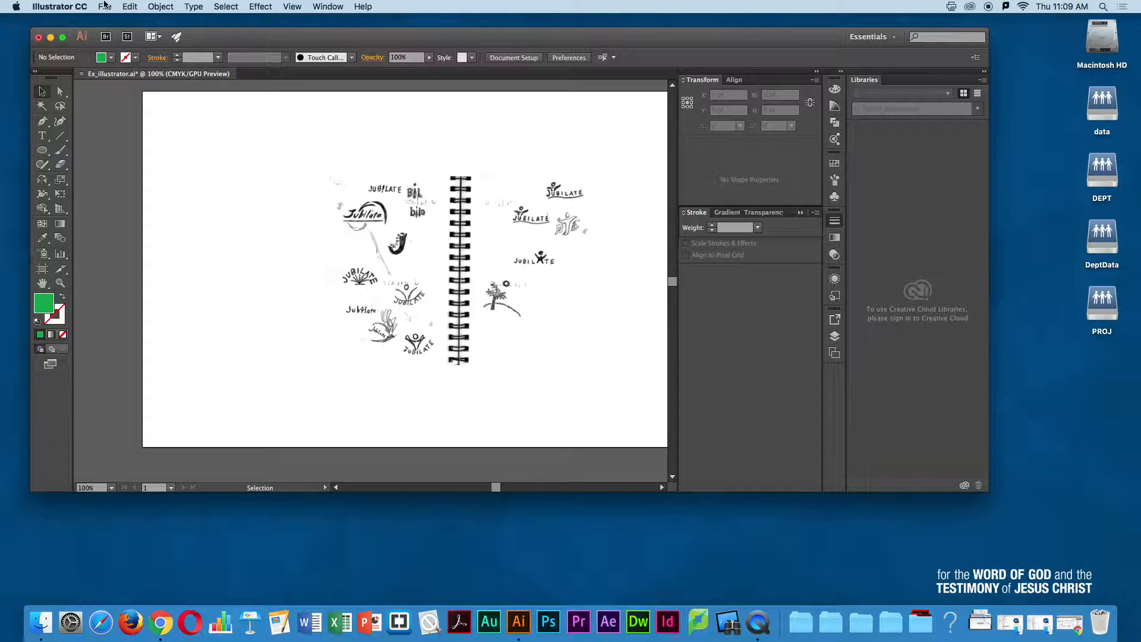
Step: Show the Layers panel, turn the Scan layer's visibility off and on, and look at its contents
click(59, 92)
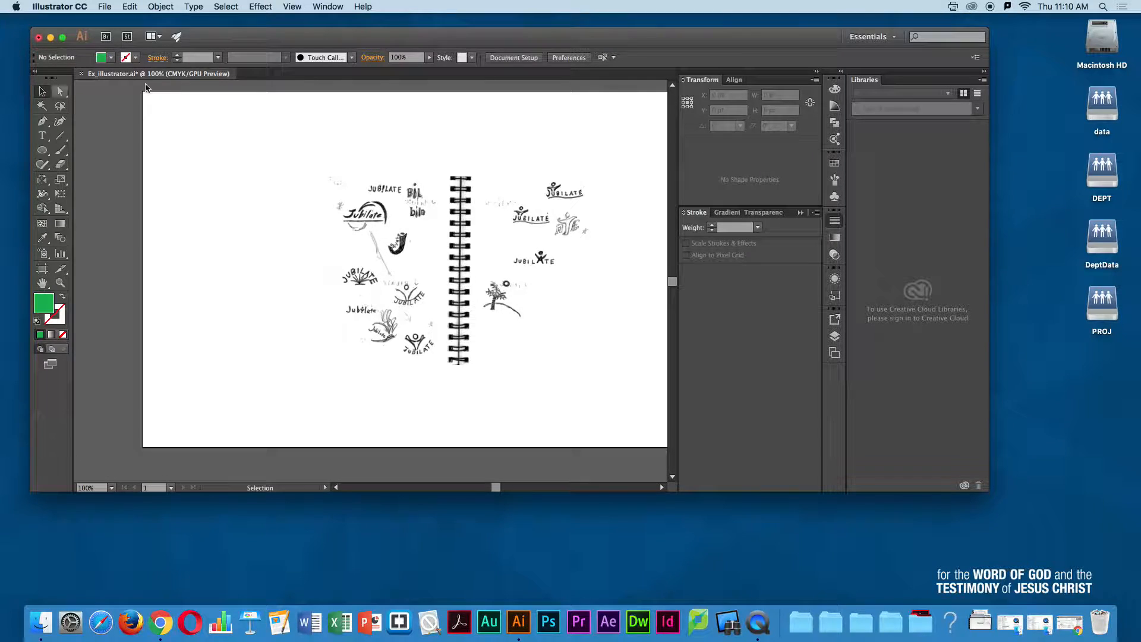
click(835, 337)
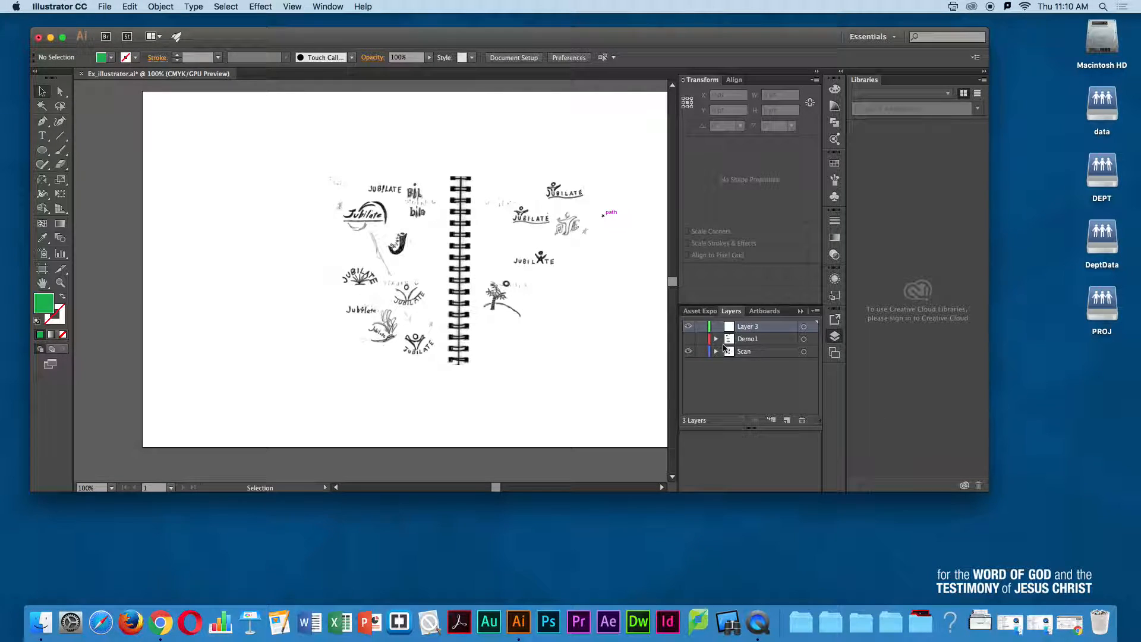
click(688, 352)
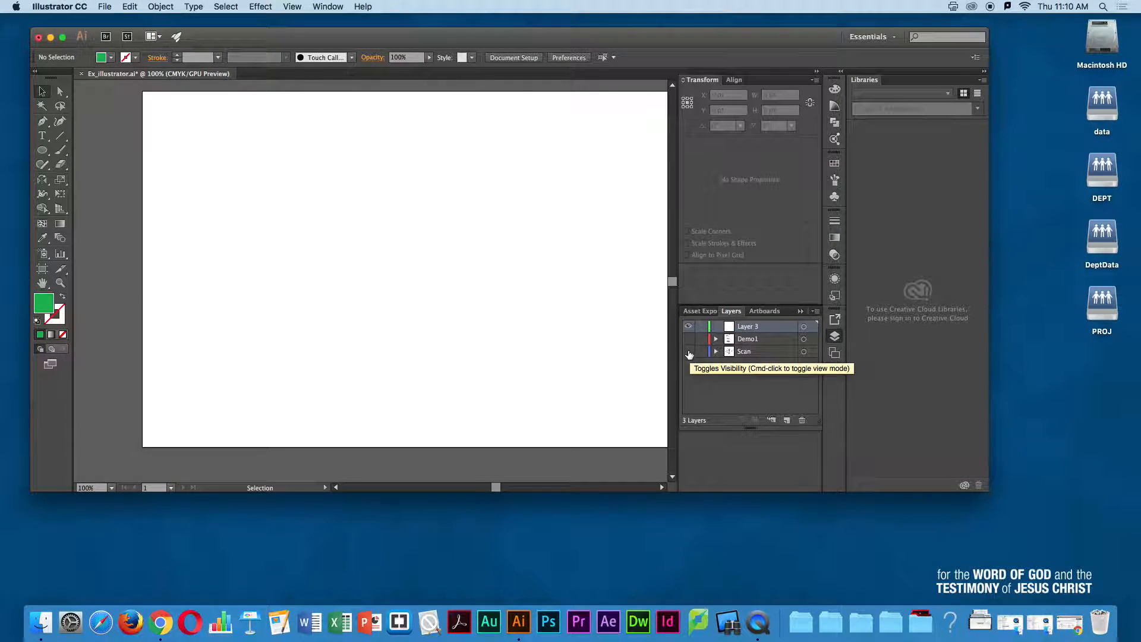
click(688, 351)
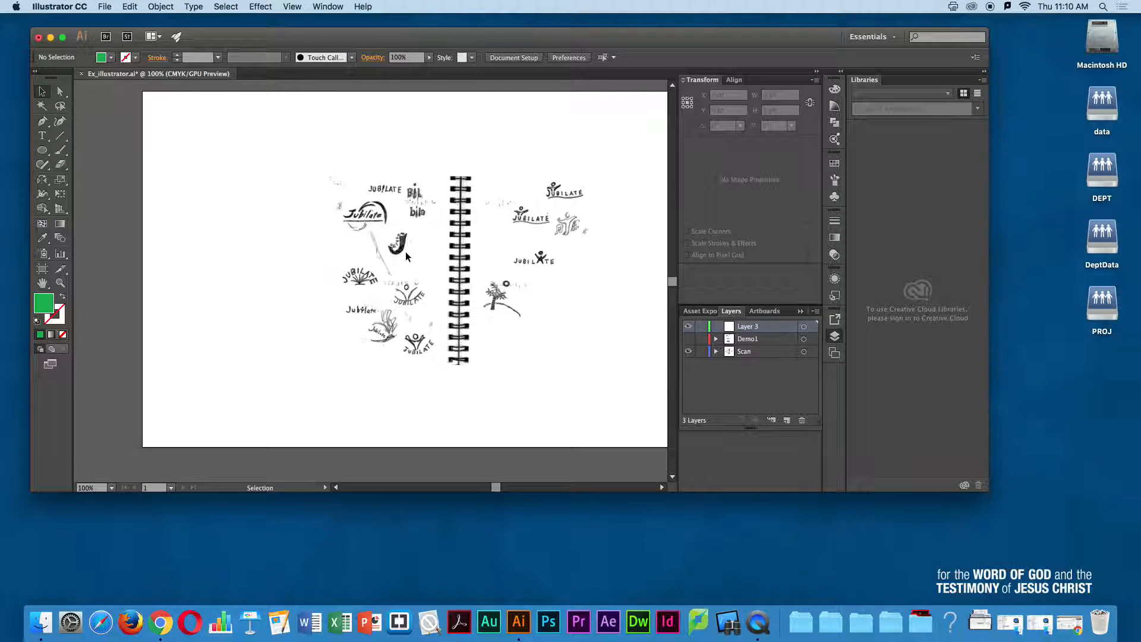
click(716, 352)
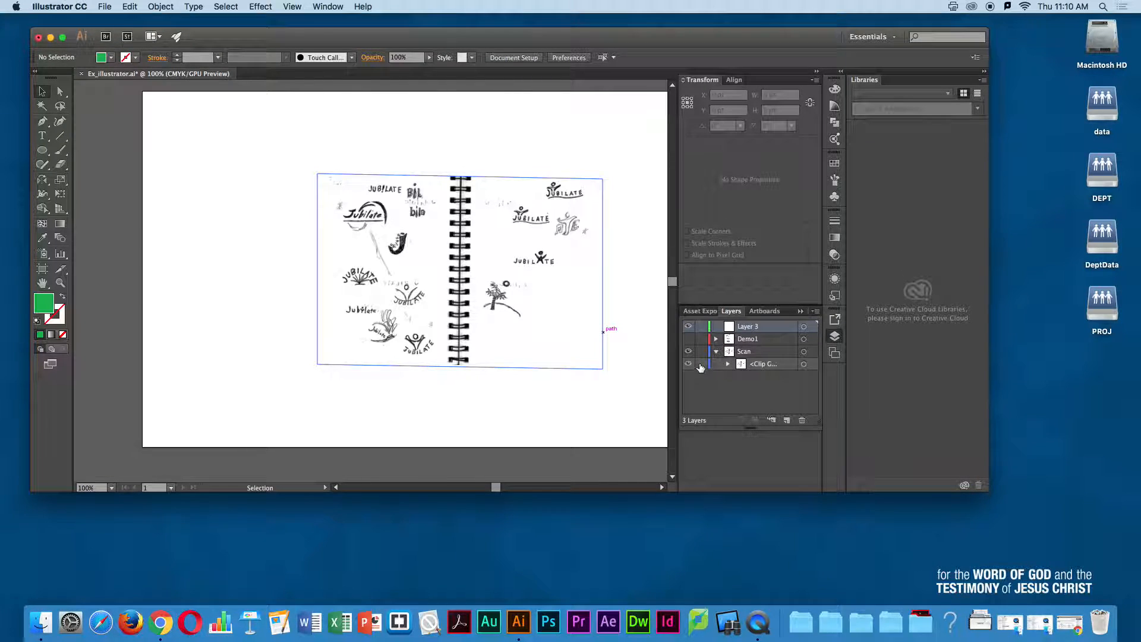
click(716, 352)
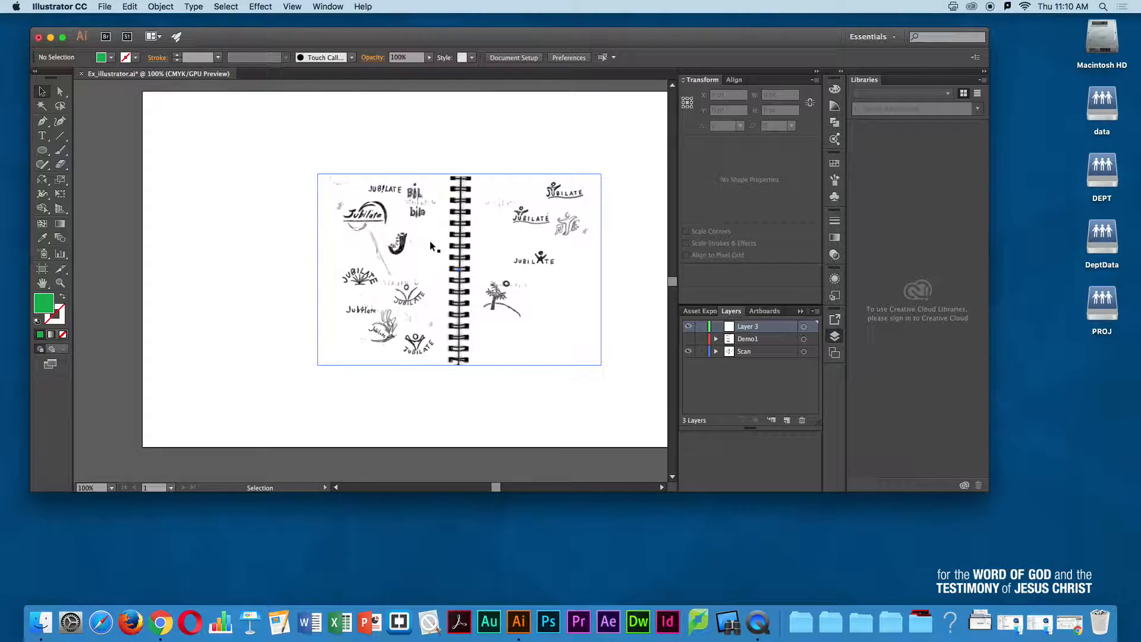
Step: Move the scanned sketch's clip group toward the lower left of the artboard, to about X 468 pt, Y 320 pt
mouse_move(407, 213)
mouse_down()
mouse_move(388, 212)
mouse_move(419, 270)
mouse_move(432, 227)
mouse_move(428, 250)
mouse_move(382, 225)
mouse_up()
click(236, 166)
drag(357, 225, 373, 246)
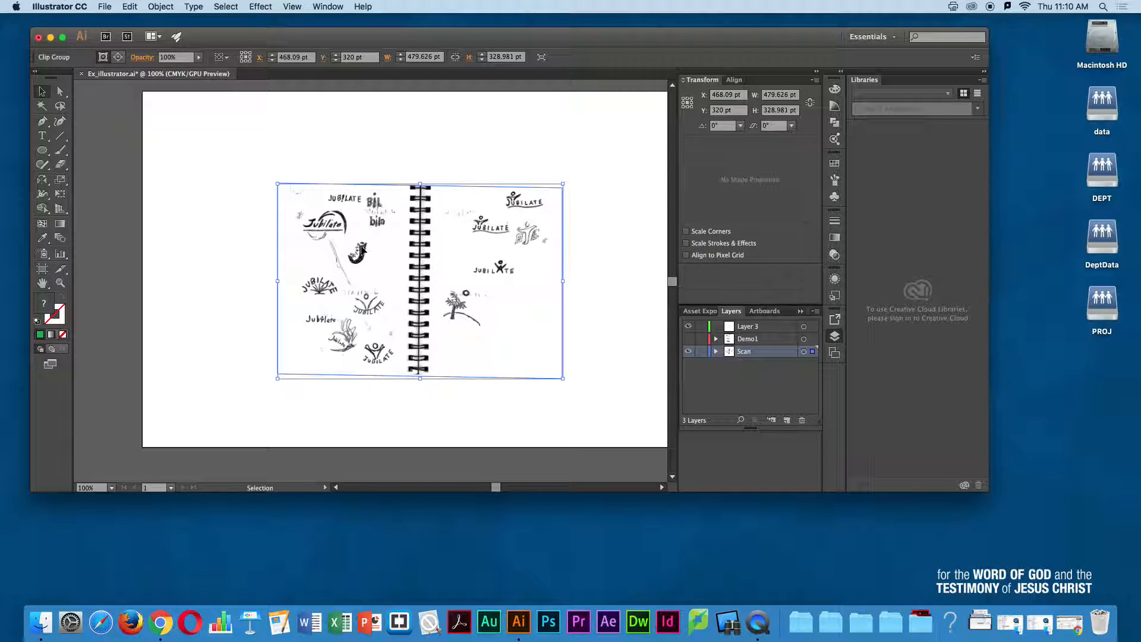
Step: Reshape the scan's clipping frame by moving its top-left anchor to X 212, Y 94 pt and its top-right anchor to X 806, Y 79 pt
click(60, 92)
drag(278, 183, 268, 147)
click(263, 184)
click(277, 169)
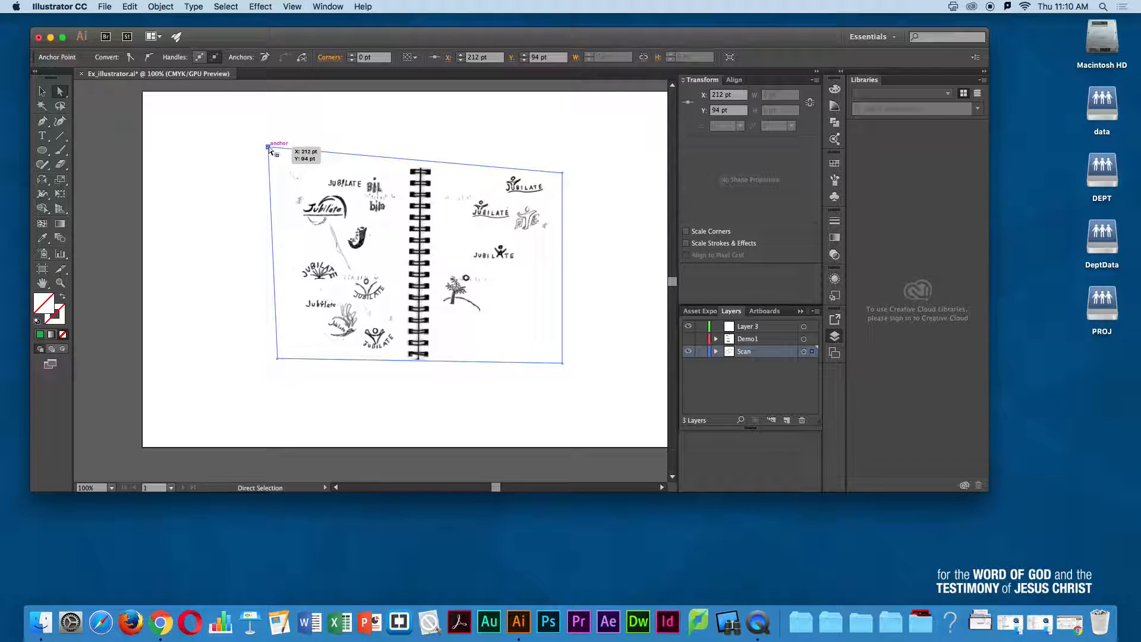
click(564, 174)
drag(567, 176, 624, 139)
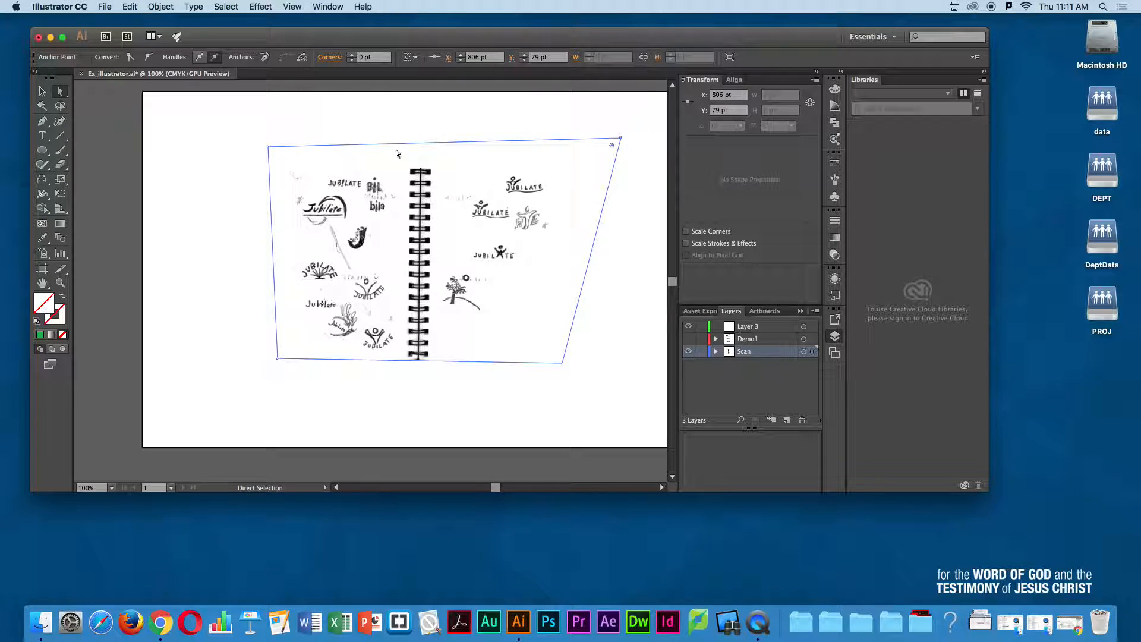
Step: Try pulling the clipping frame's bottom-left and bottom-right anchors outward, and undo both moves
click(269, 146)
drag(277, 360, 246, 372)
drag(563, 363, 596, 377)
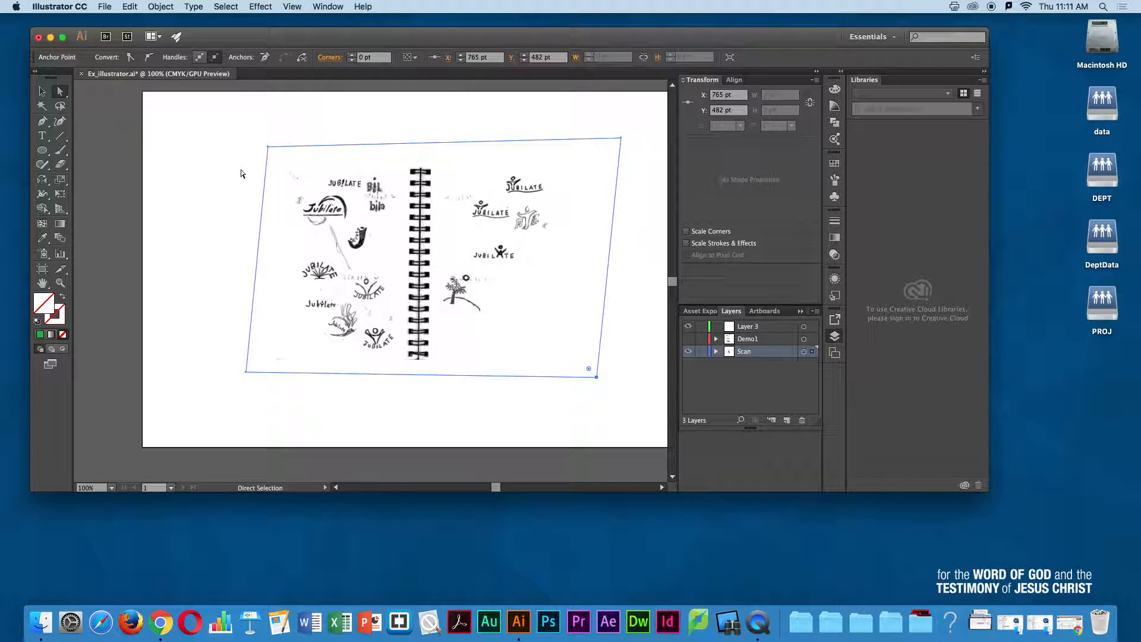
click(43, 93)
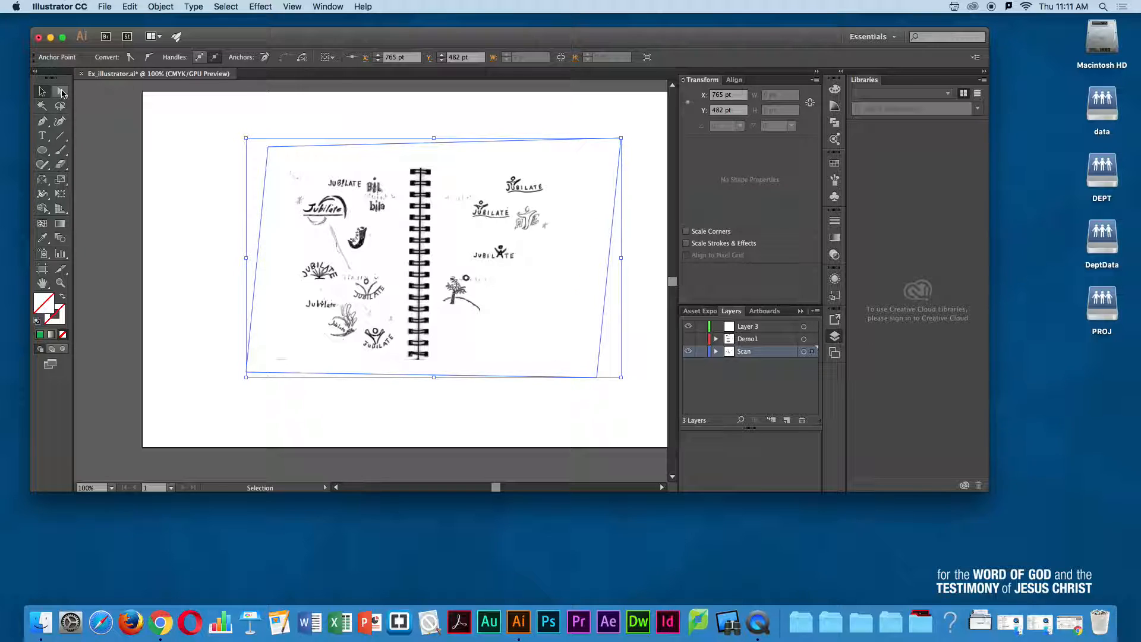
key(super+z)
key(super+z)
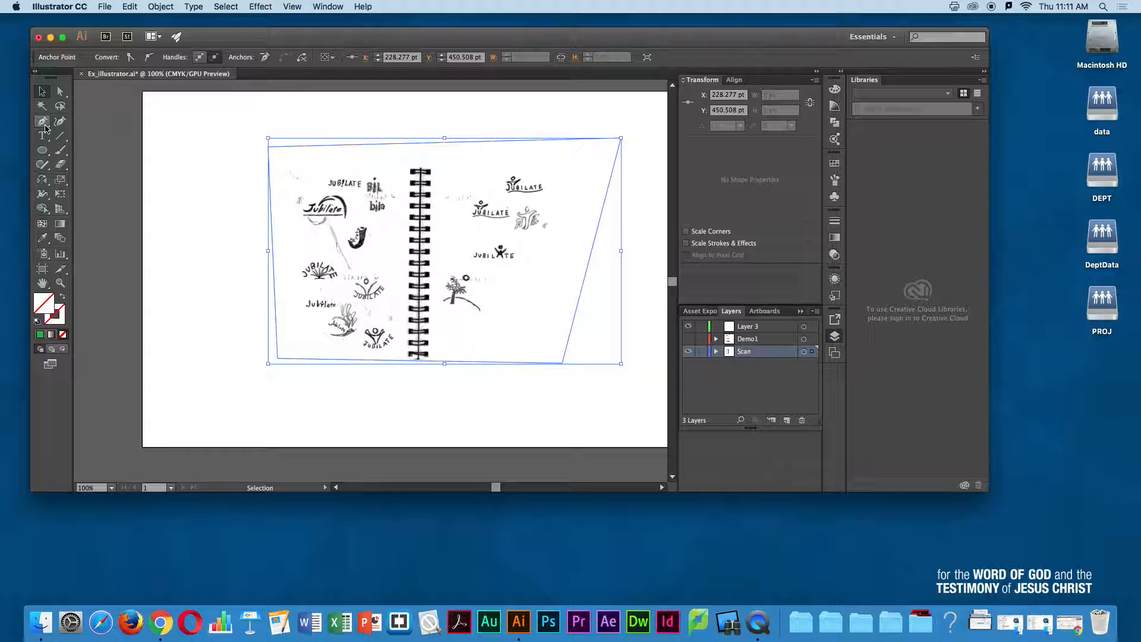
Step: Draw a closed seven-point shape about 208 by 228 pt with the Pen tool in the artboard's upper-left area
click(44, 125)
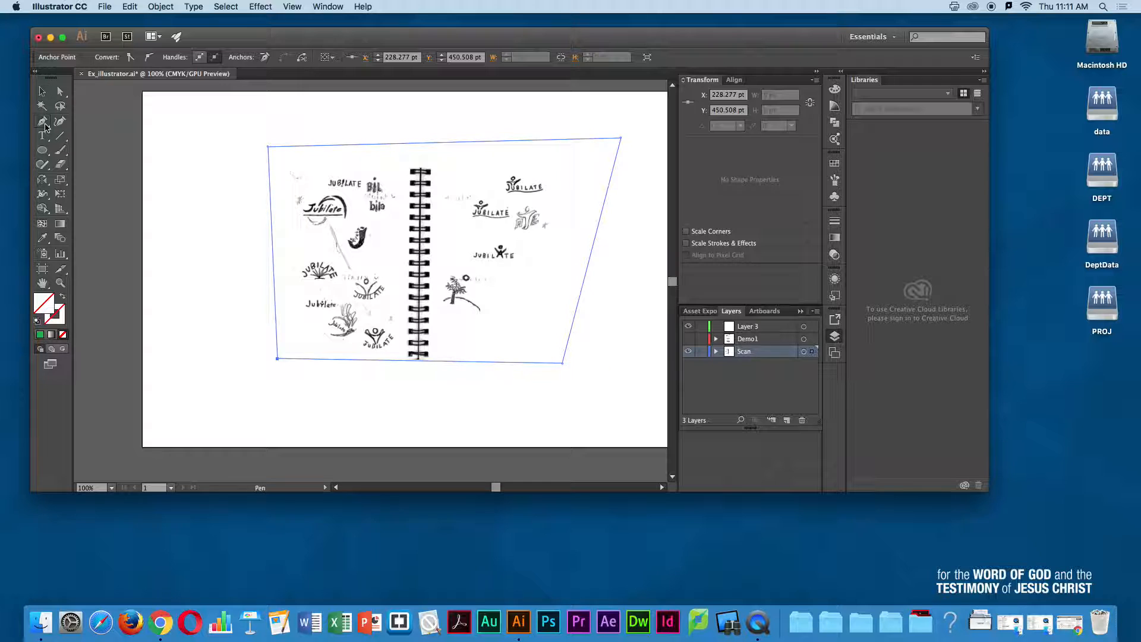
click(184, 146)
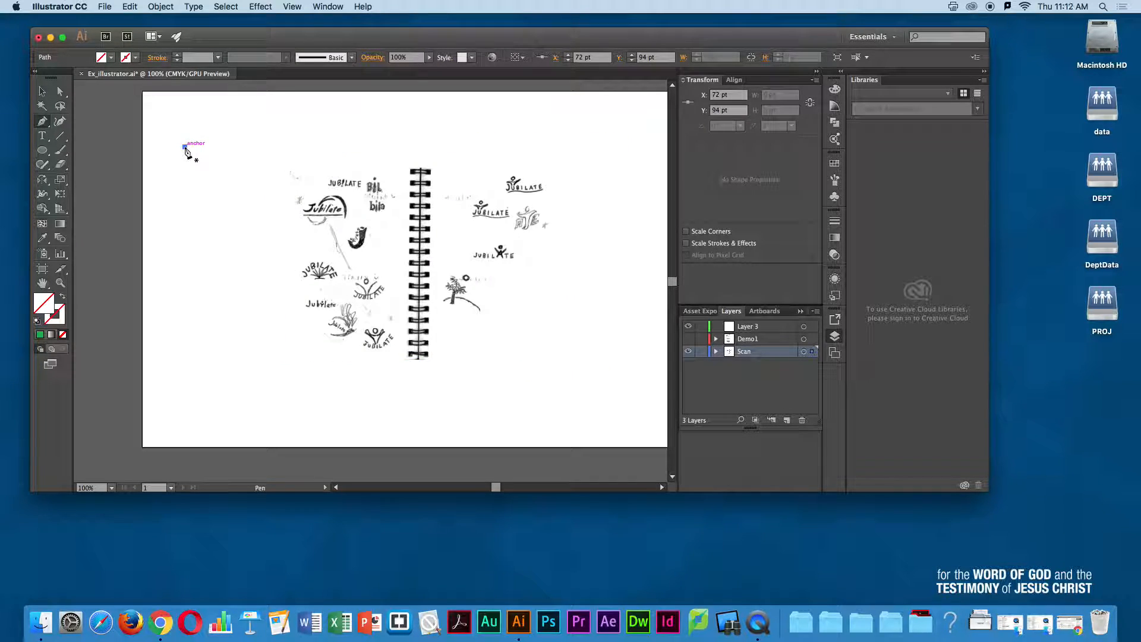
click(254, 134)
click(308, 145)
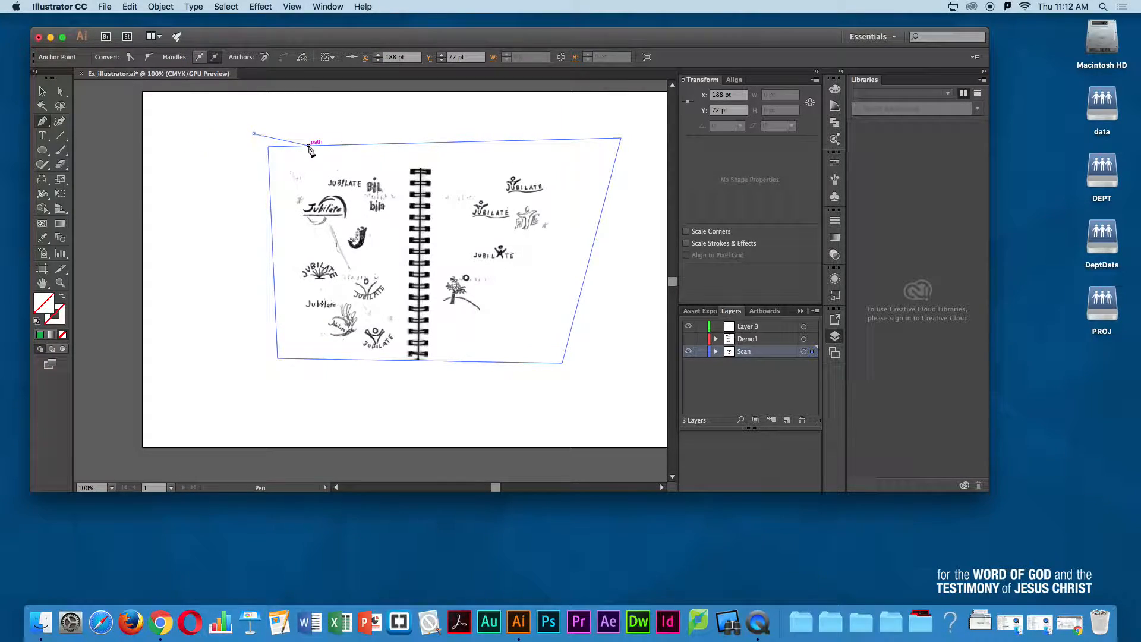
click(299, 217)
click(249, 269)
click(199, 229)
click(205, 178)
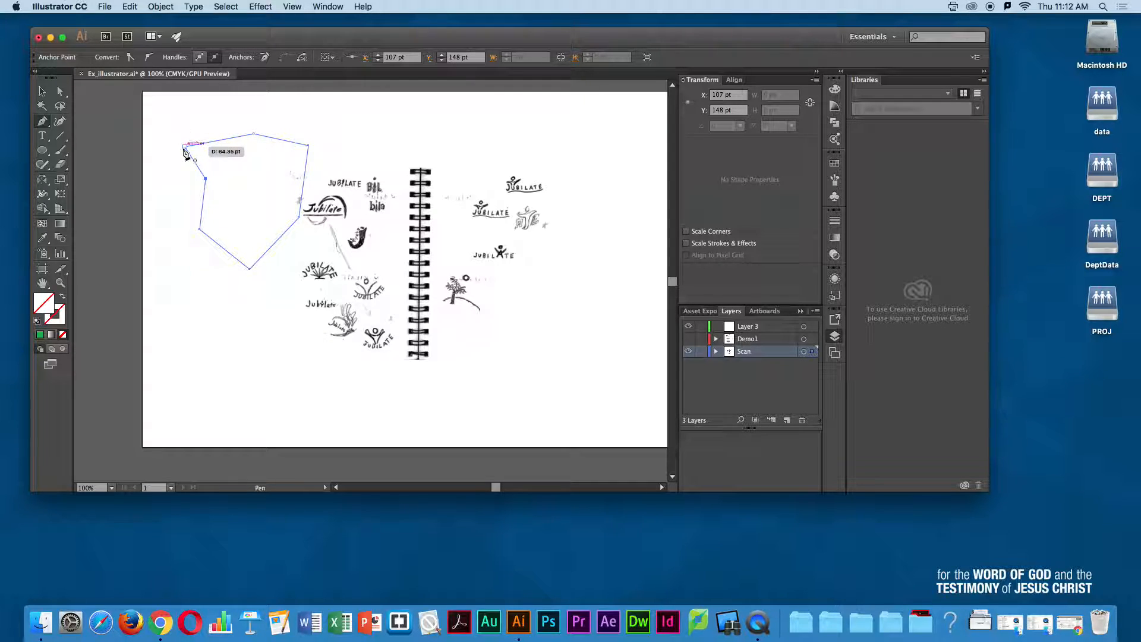
click(184, 147)
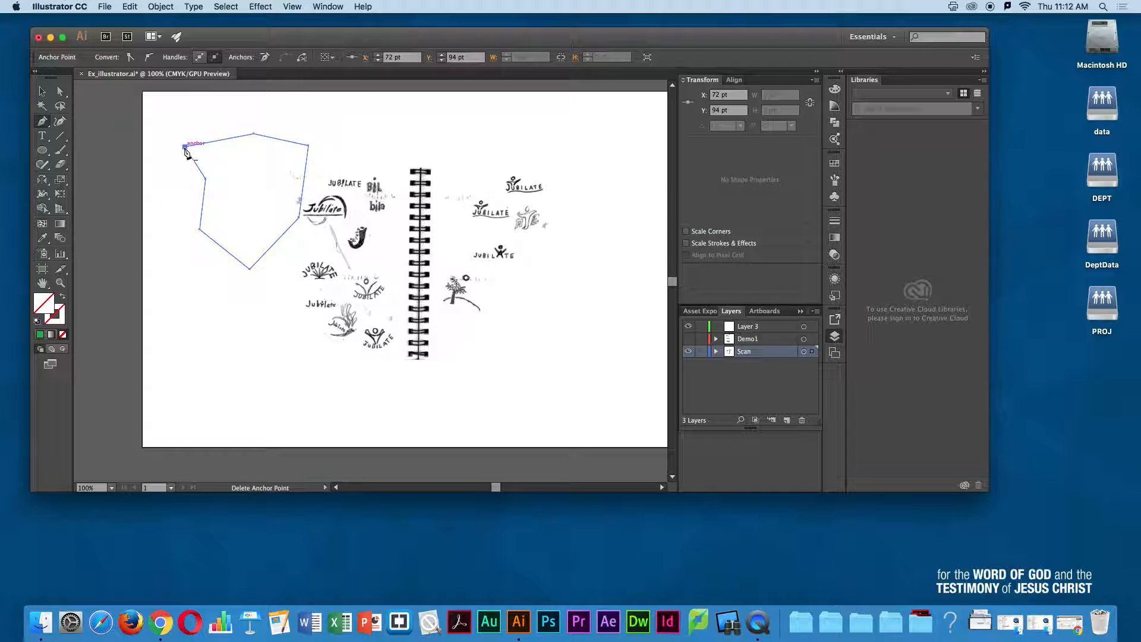
Step: Fill the seven-point shape with the last-used green and give it a red stroke of H 16.62, S 100, B 90.59
click(42, 90)
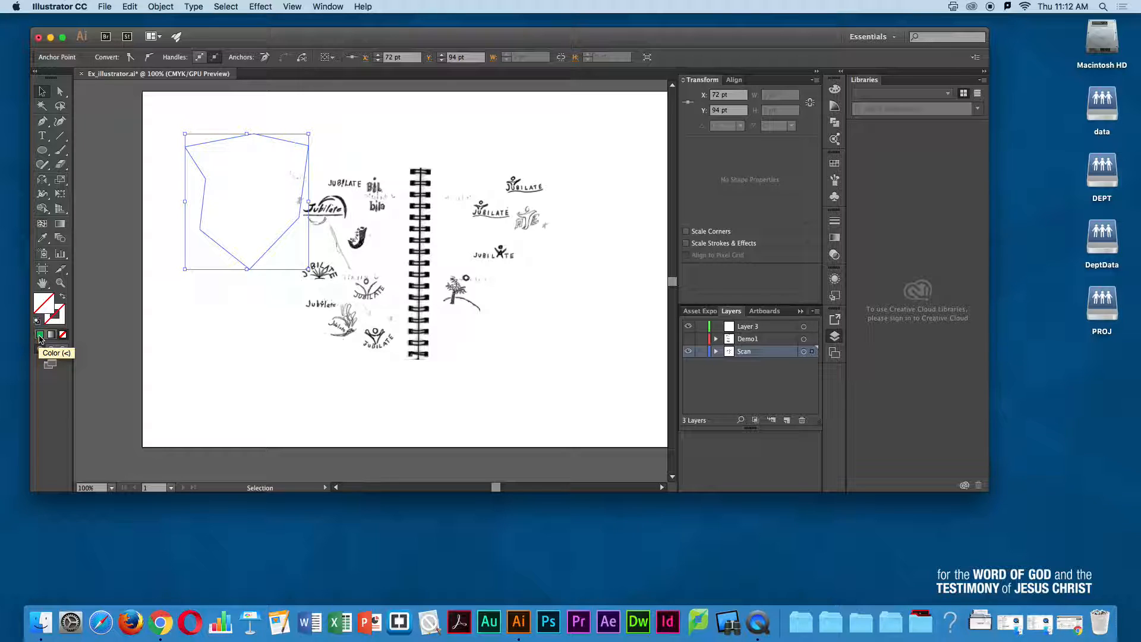
click(40, 336)
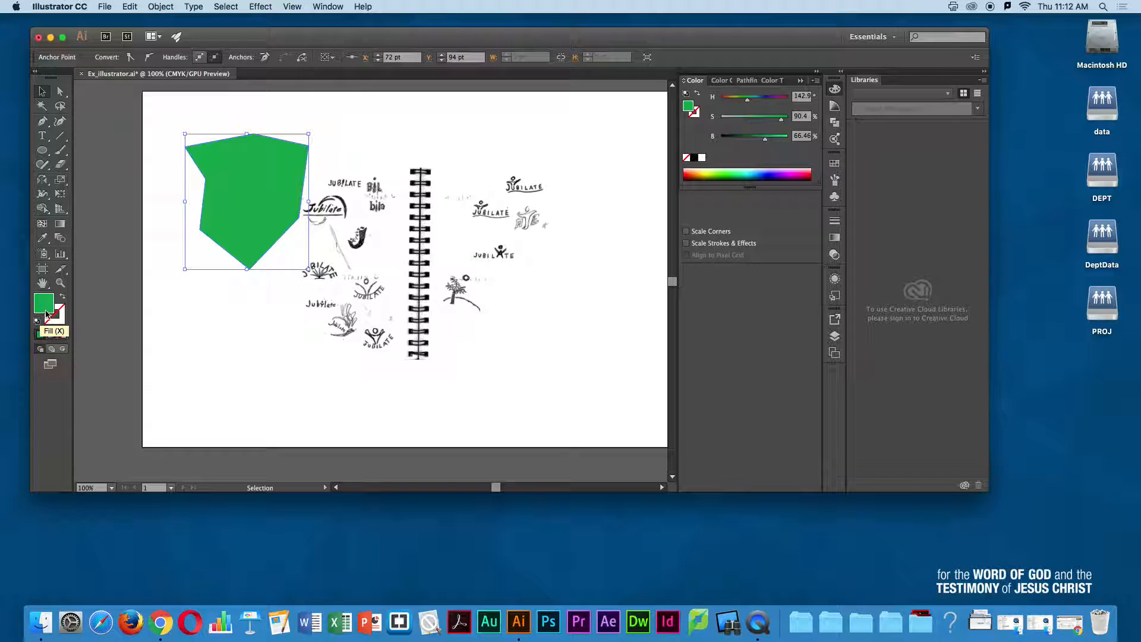
click(61, 322)
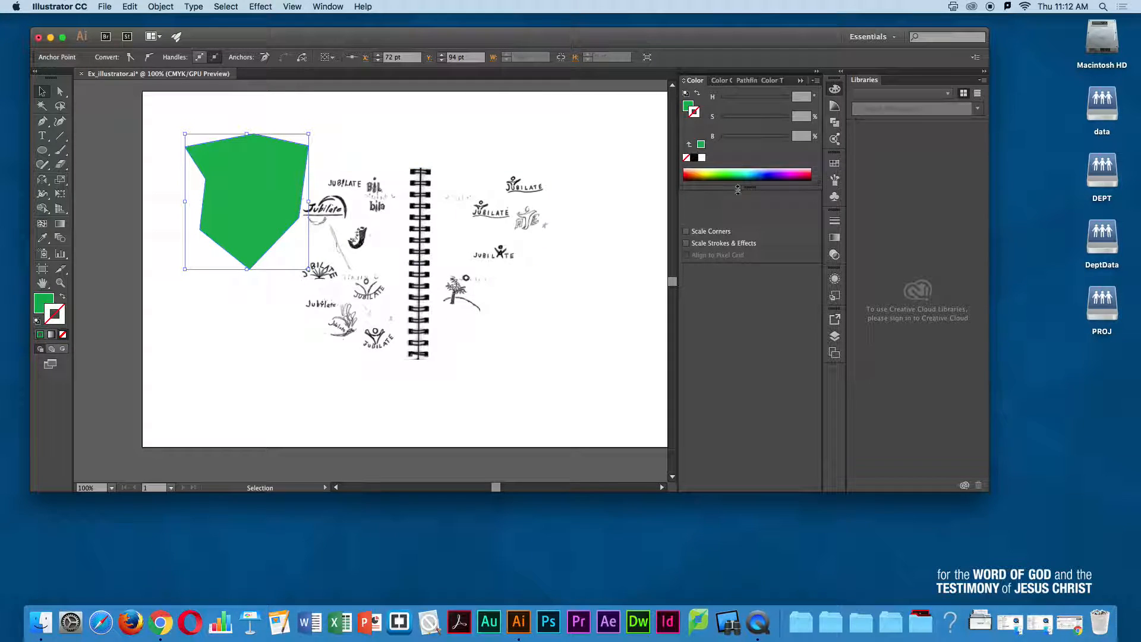
click(691, 173)
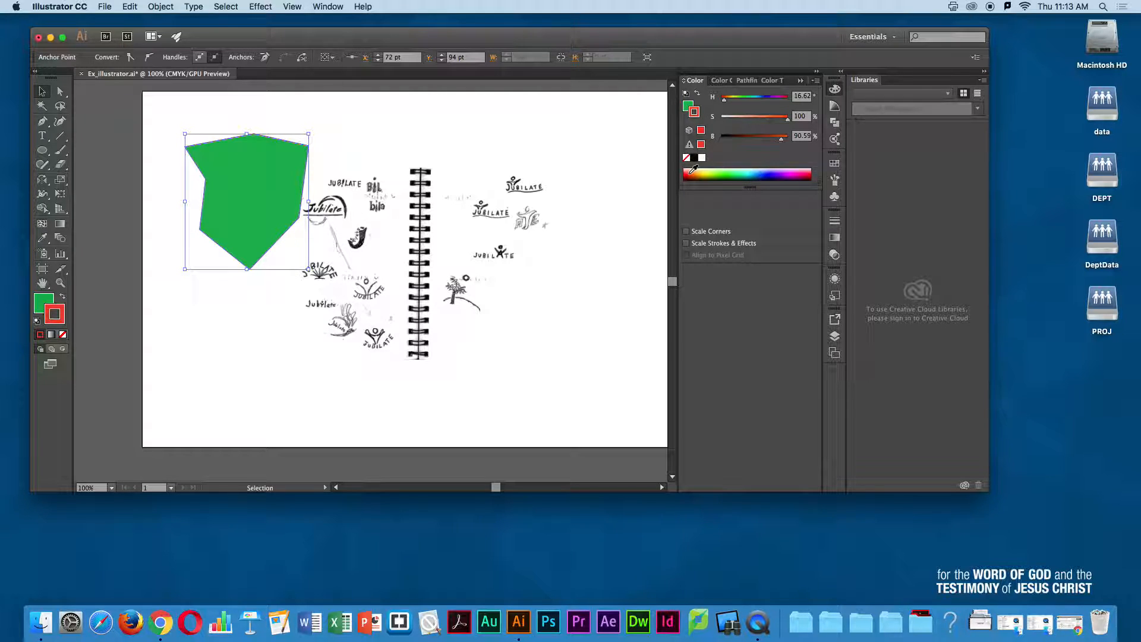
click(361, 134)
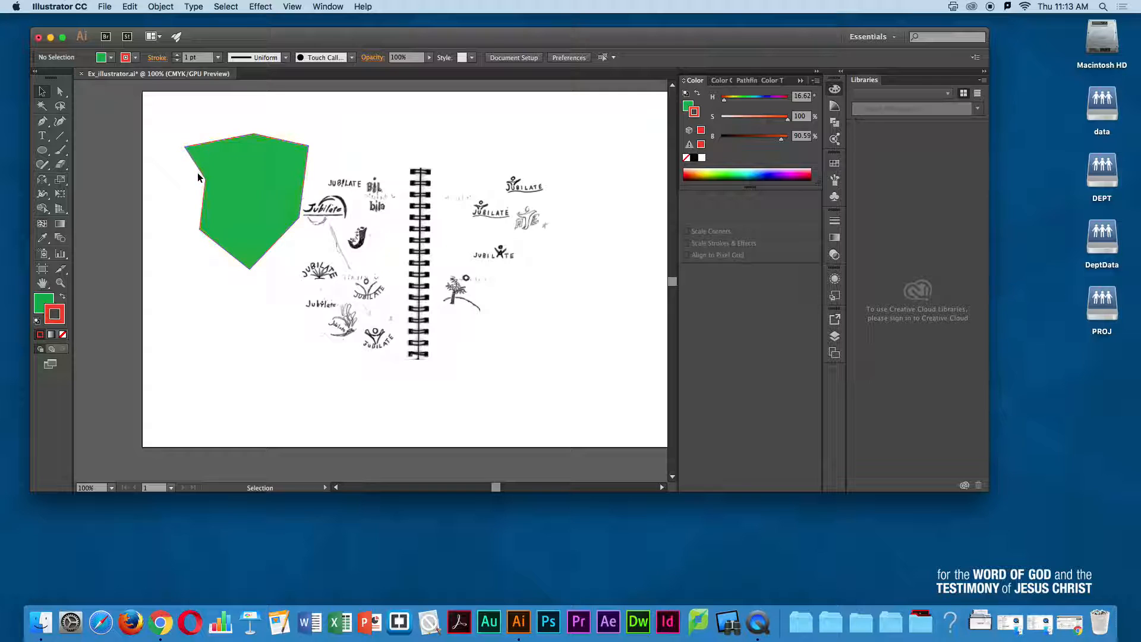
Step: Remove the seven-point shape's stroke and change its fill to a teal of about H 169, S 82, B 100
click(218, 214)
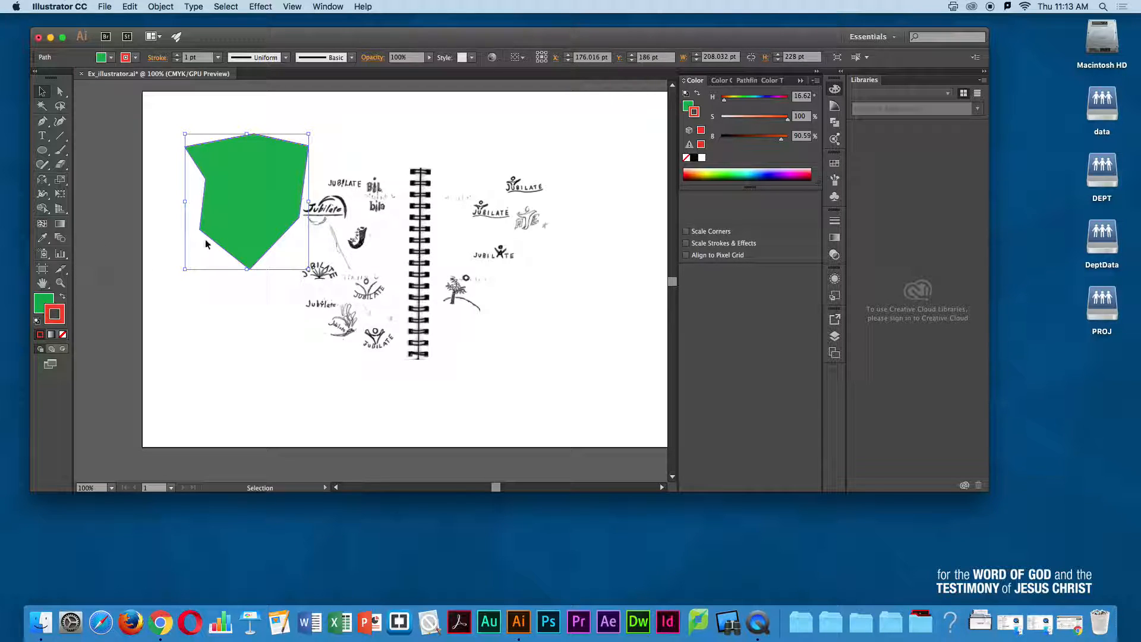
click(64, 335)
click(43, 307)
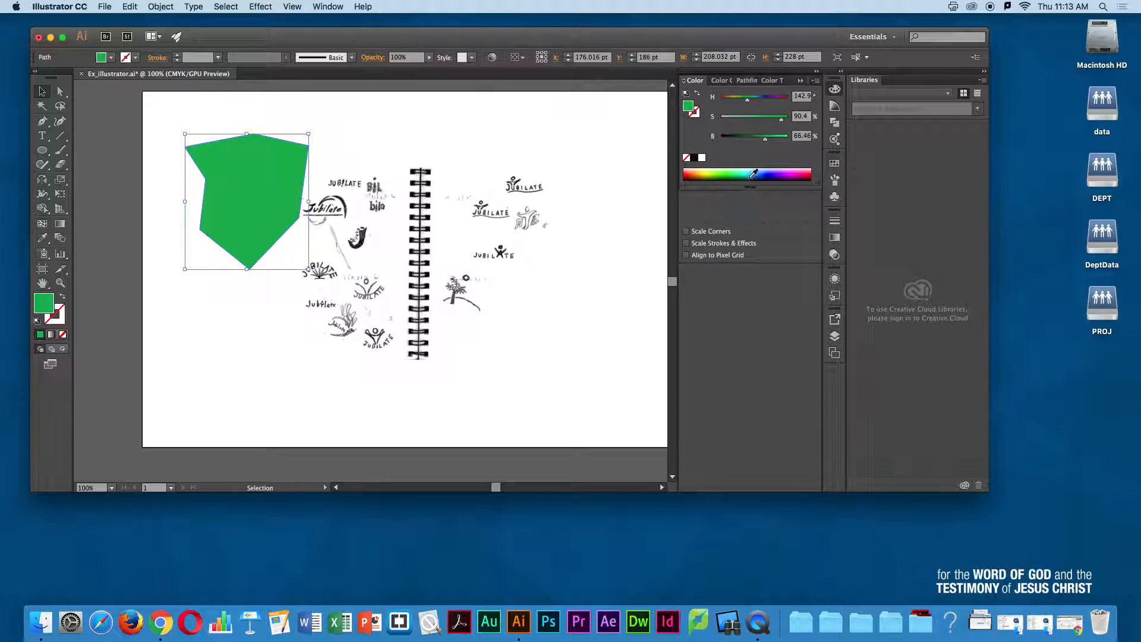
drag(782, 121, 763, 122)
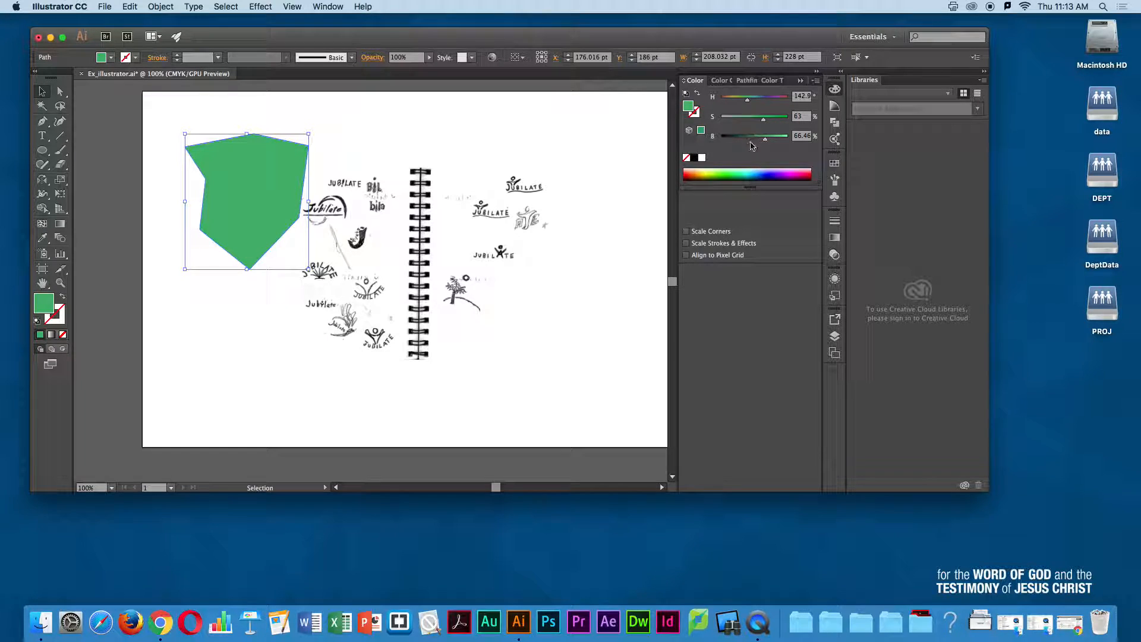
click(725, 173)
click(744, 171)
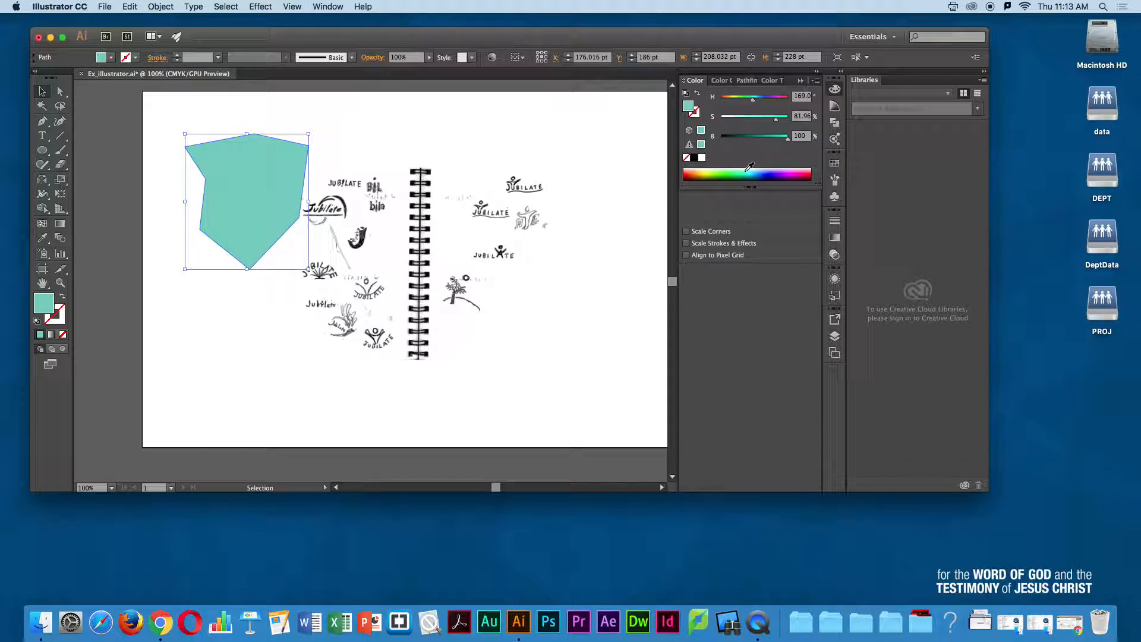
Step: Look at the Swatches and Color Guide panels and bring back the Color panel for the selected shape
click(834, 166)
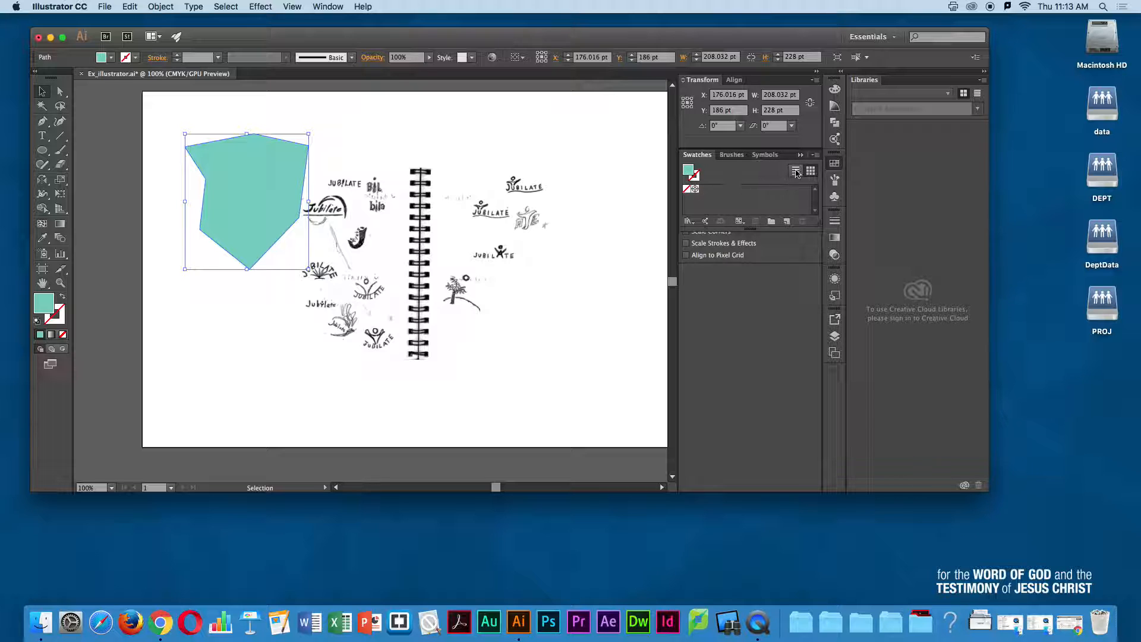
click(834, 164)
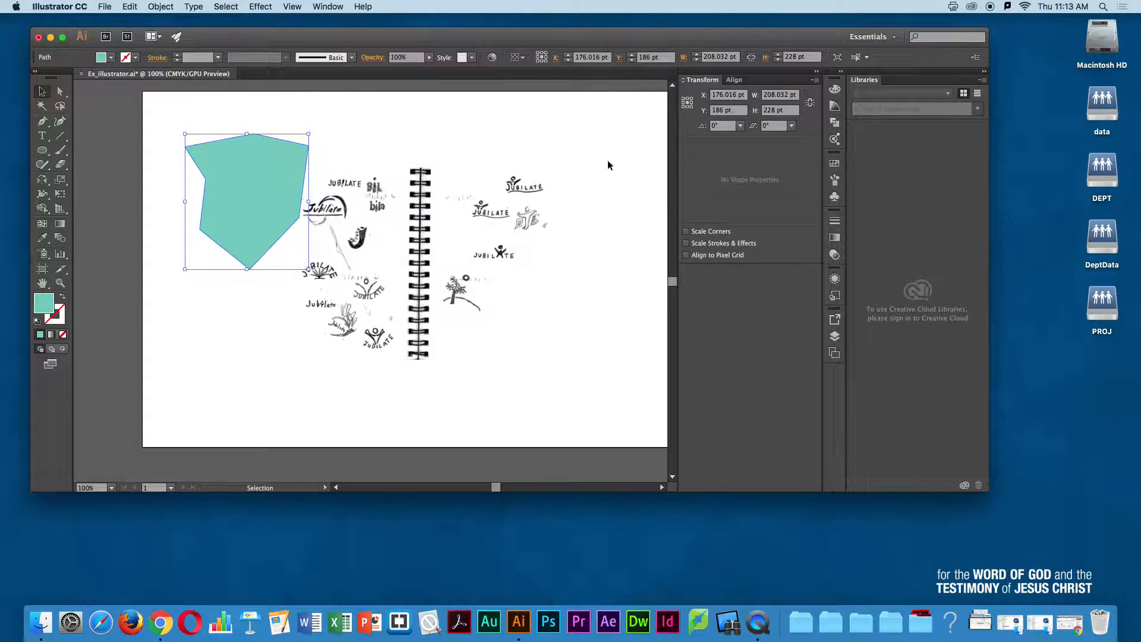
click(835, 105)
click(835, 88)
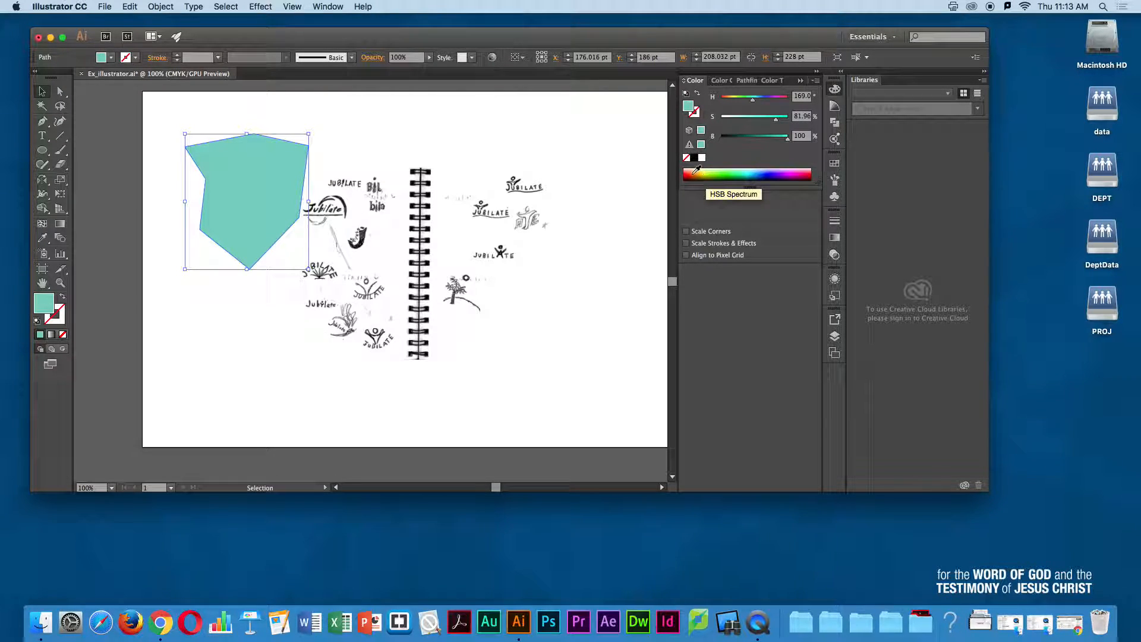
Step: Draw a closed curved shape about 211 by 192 pt with the Pen tool, beside the seven-point shape near the artboard's top
click(192, 320)
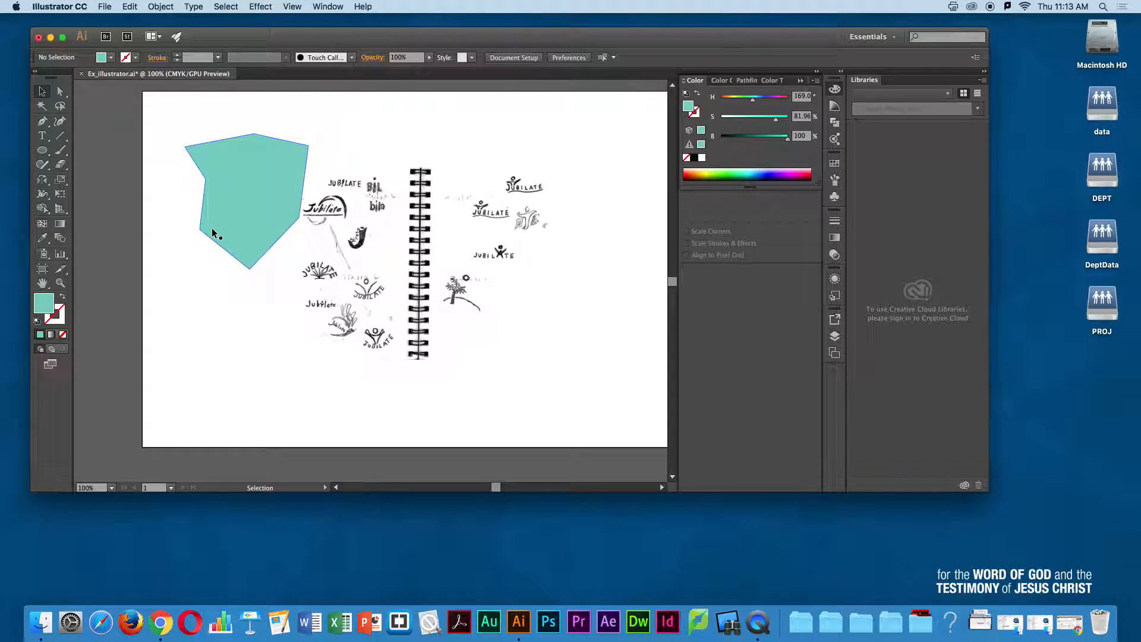
click(224, 156)
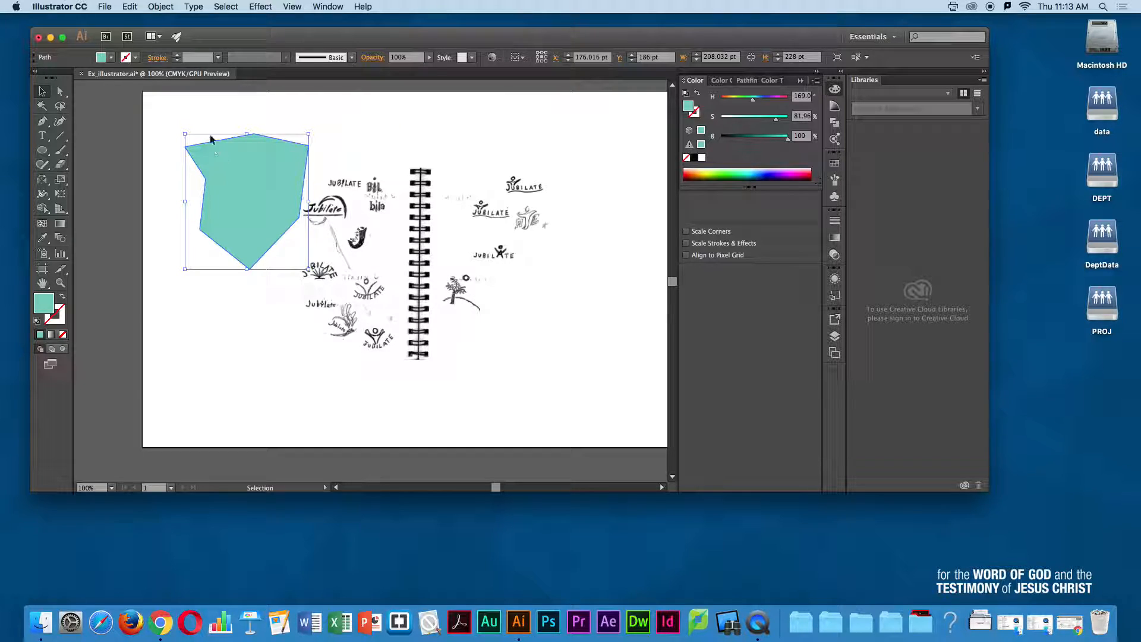
click(41, 121)
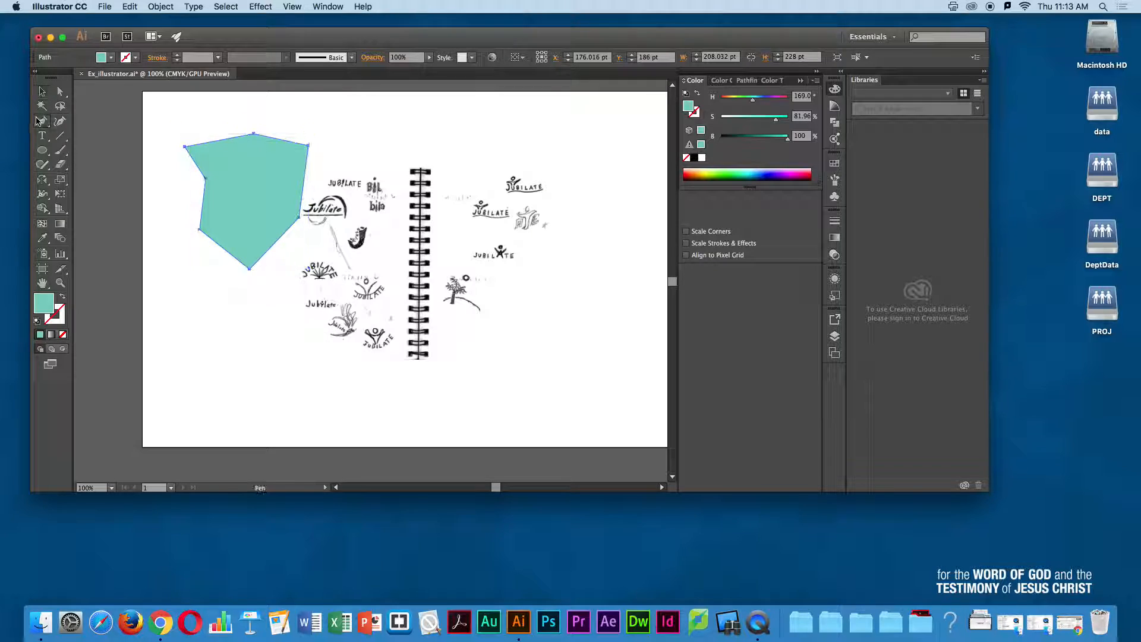
click(364, 122)
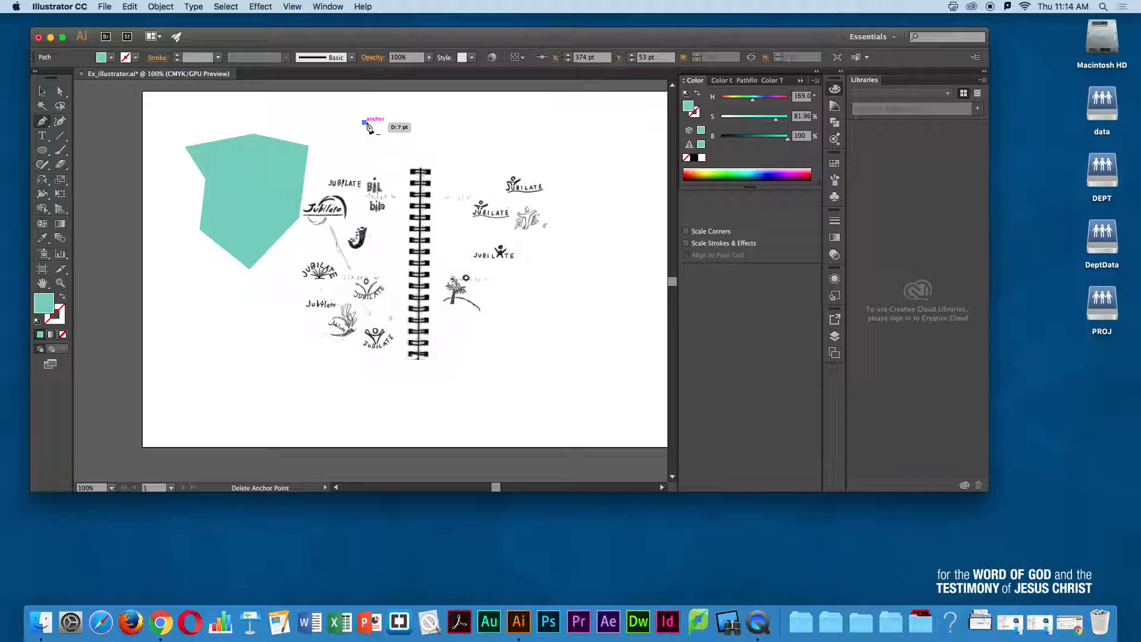
click(367, 124)
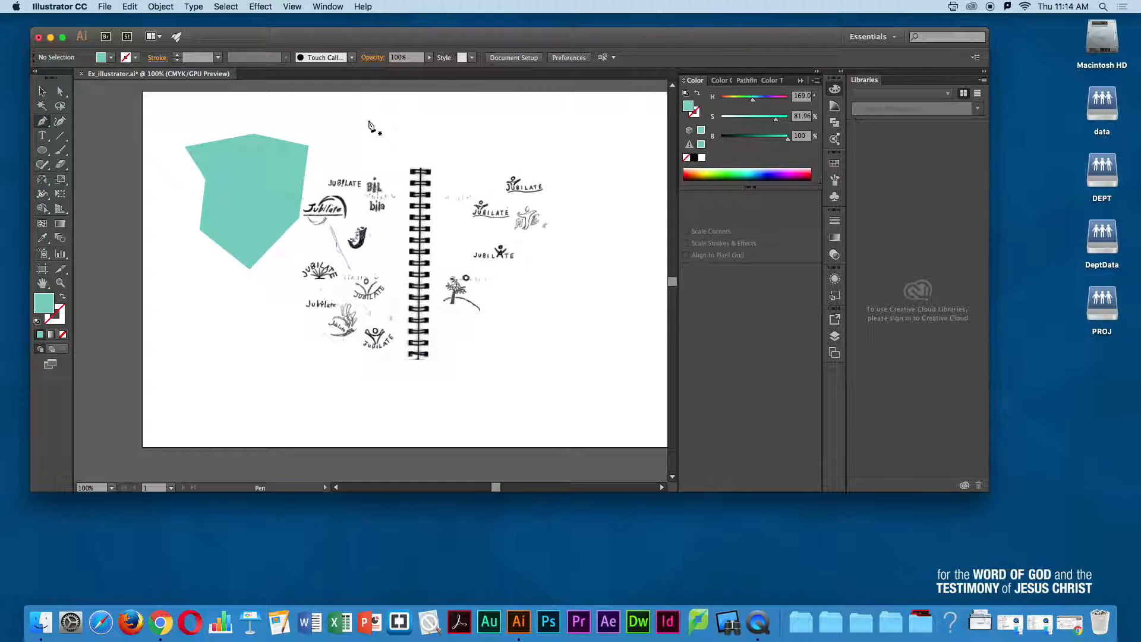
click(368, 119)
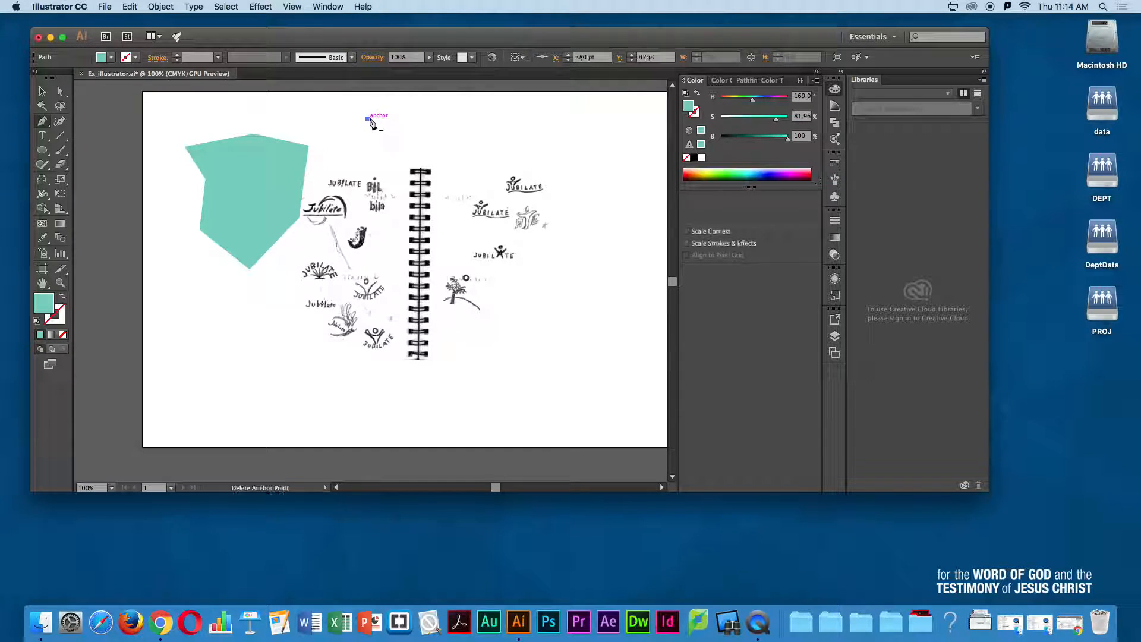
click(419, 131)
drag(420, 132, 443, 154)
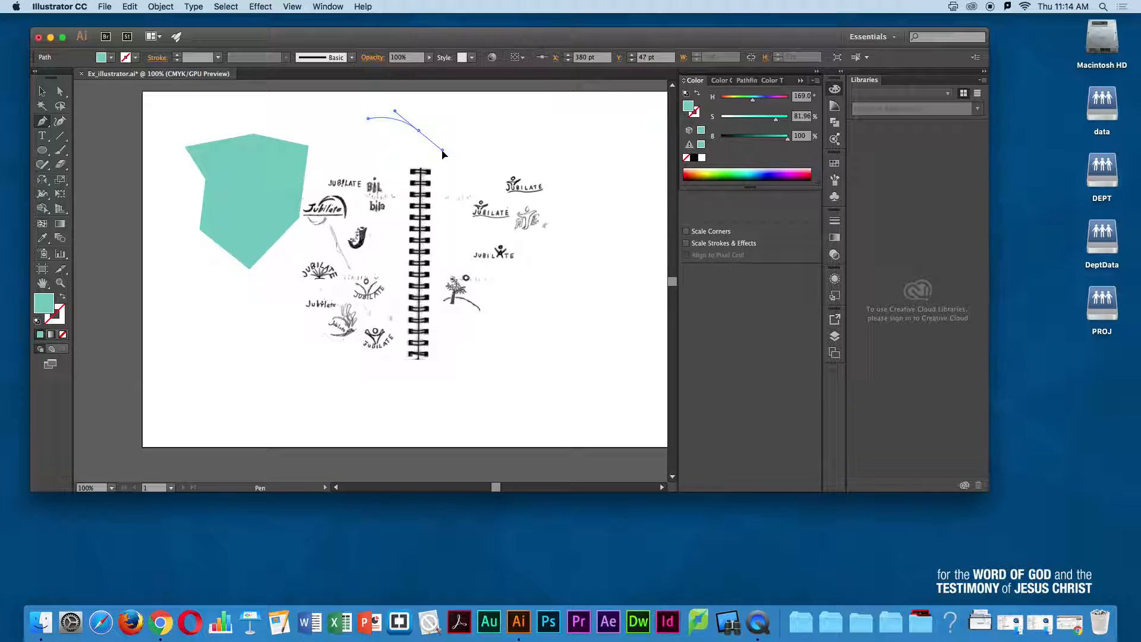
drag(443, 154, 443, 155)
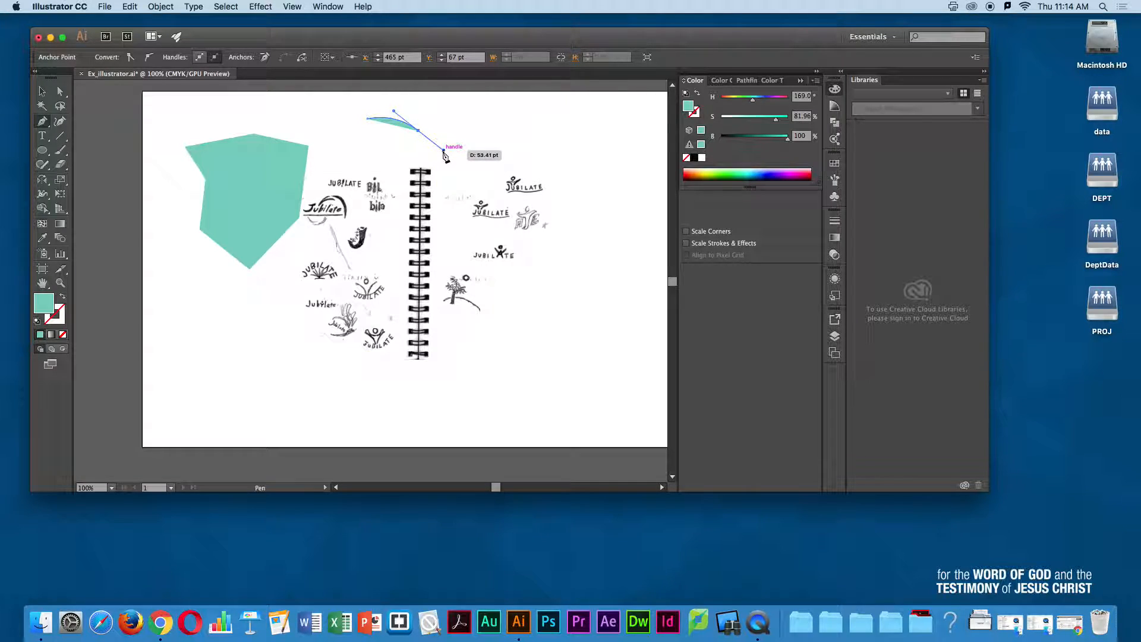
click(440, 192)
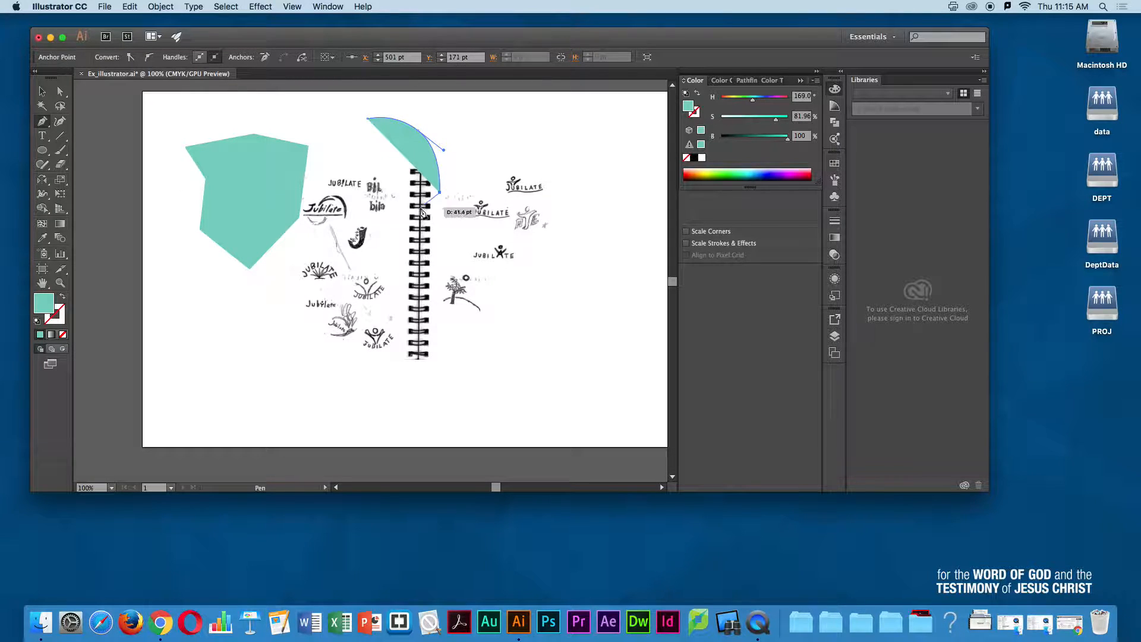
drag(393, 208, 345, 108)
click(367, 121)
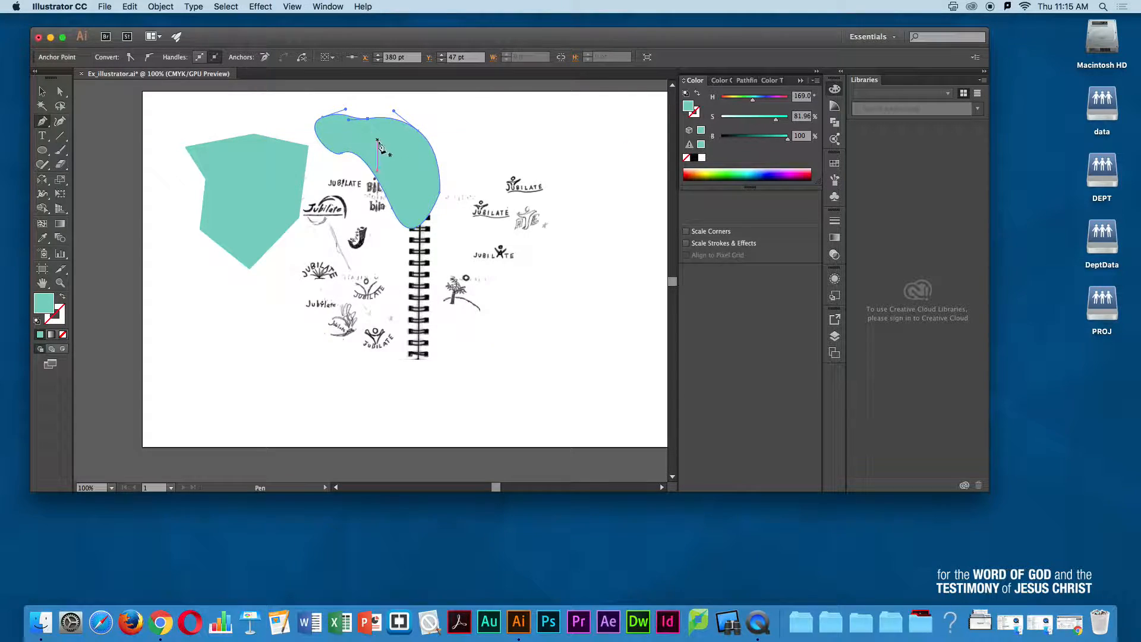
click(42, 91)
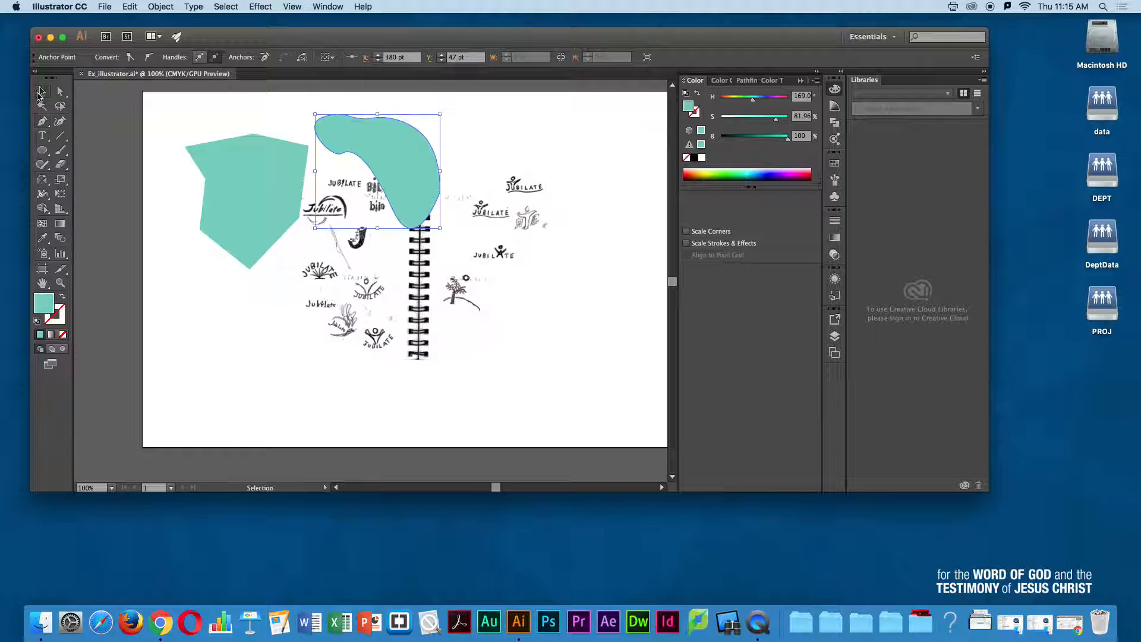
click(160, 99)
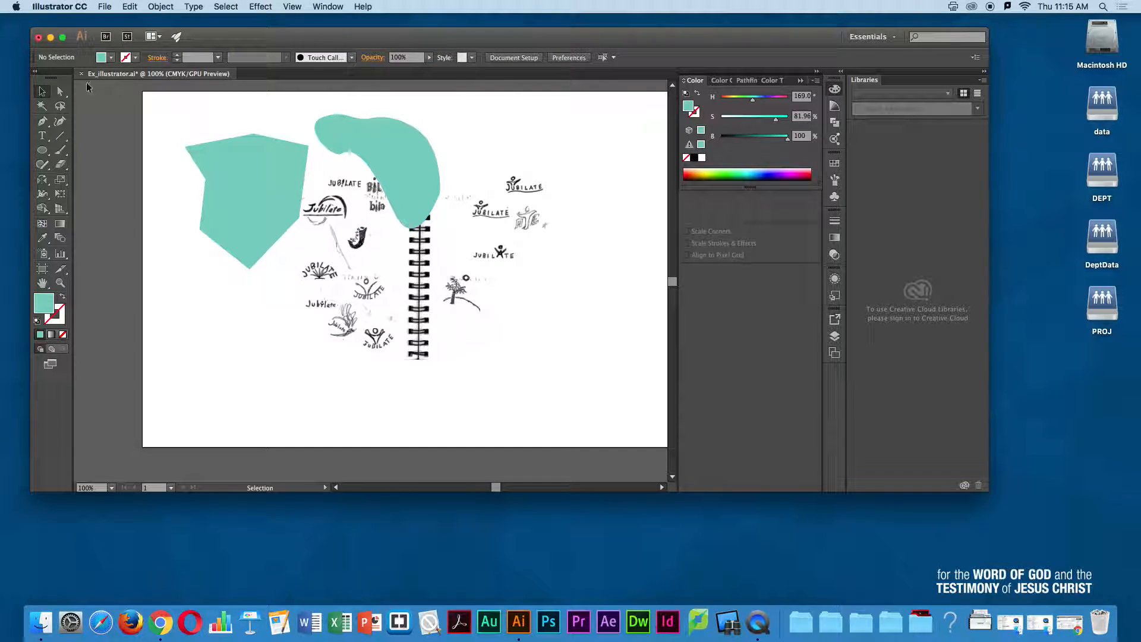
Step: With Direct Selection, shorten the curved shape's upper-right anchor handle and move its rightmost anchor to about X 529, Y 175 pt
click(373, 139)
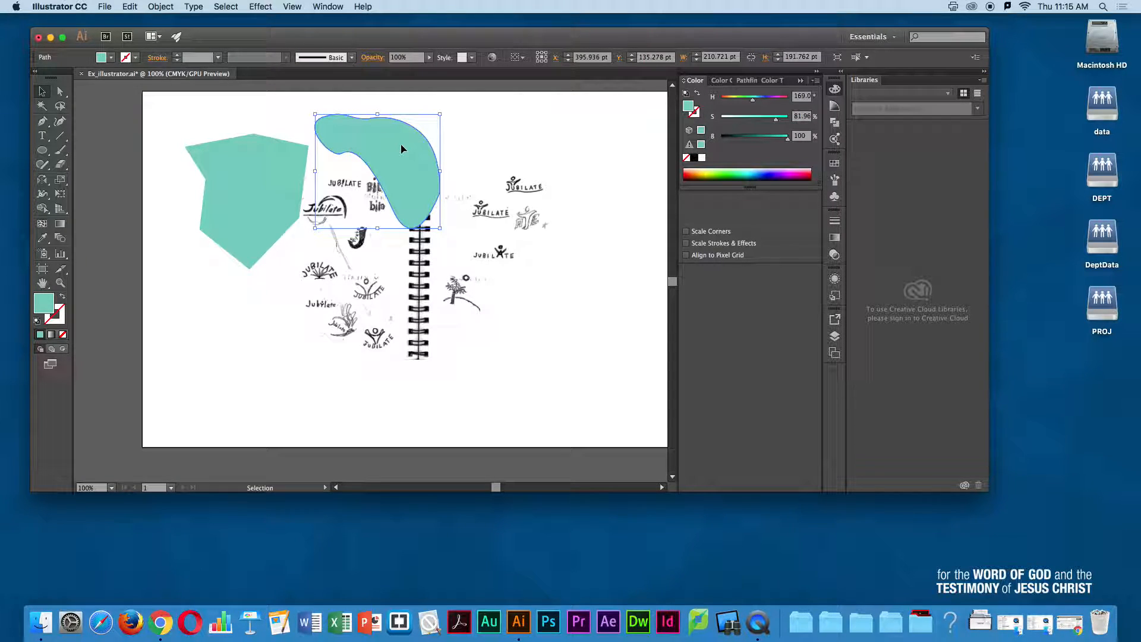
click(59, 91)
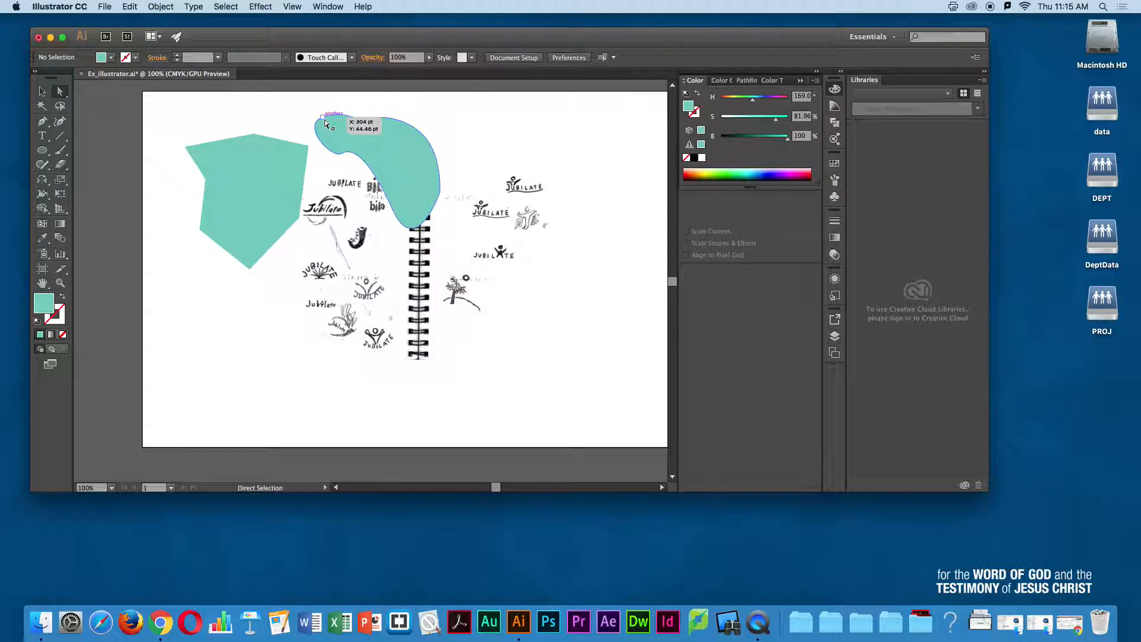
click(323, 117)
click(367, 119)
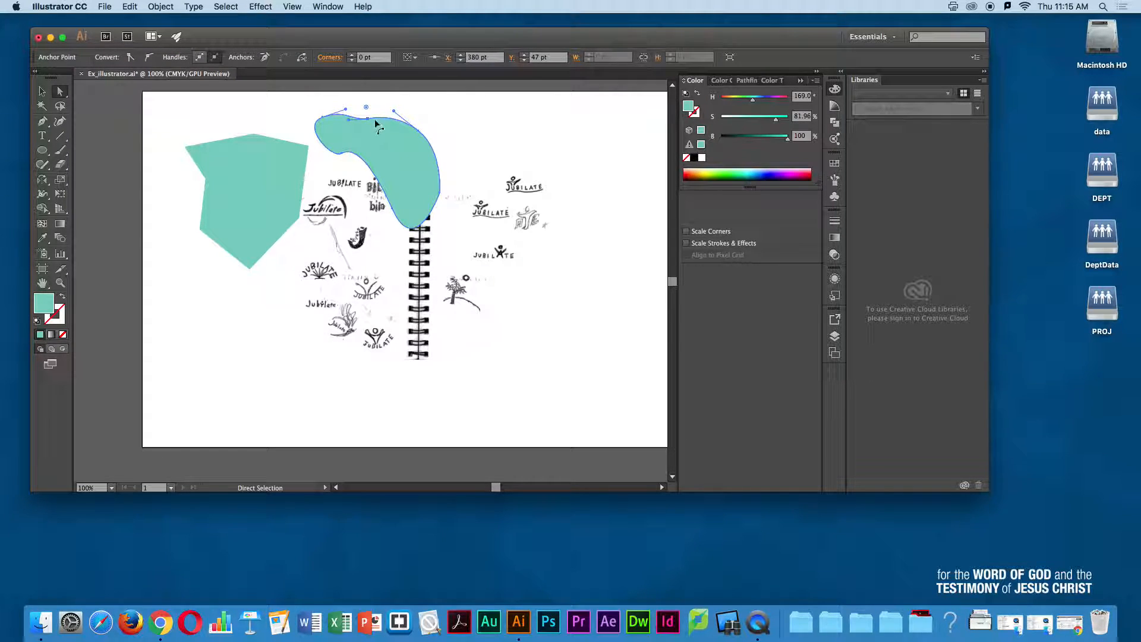
click(418, 130)
drag(442, 149, 438, 145)
click(440, 192)
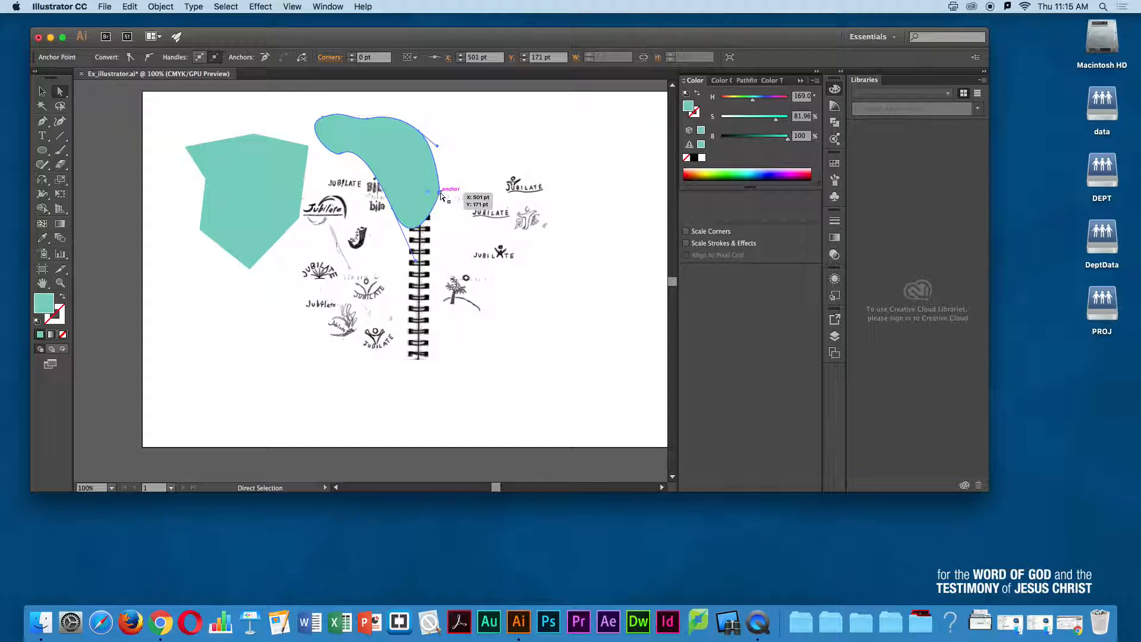
drag(440, 192, 455, 195)
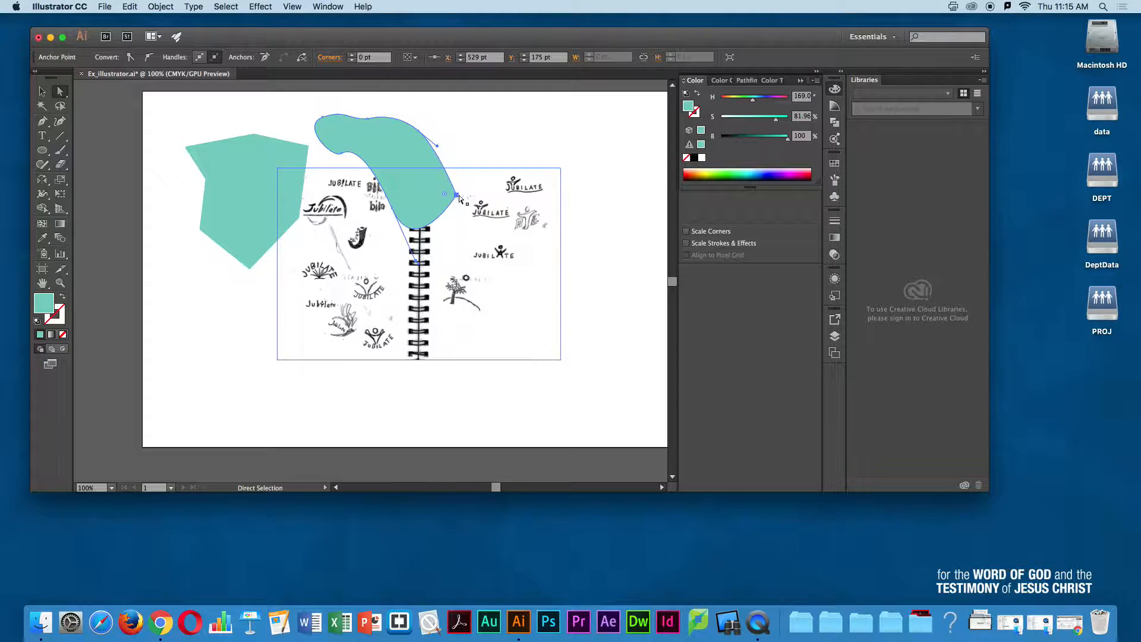
Step: Convert the curved shape's rightmost anchor to a smooth point with vertical handles and lengthen the lower handle of the neighbouring upper-right anchor
click(323, 117)
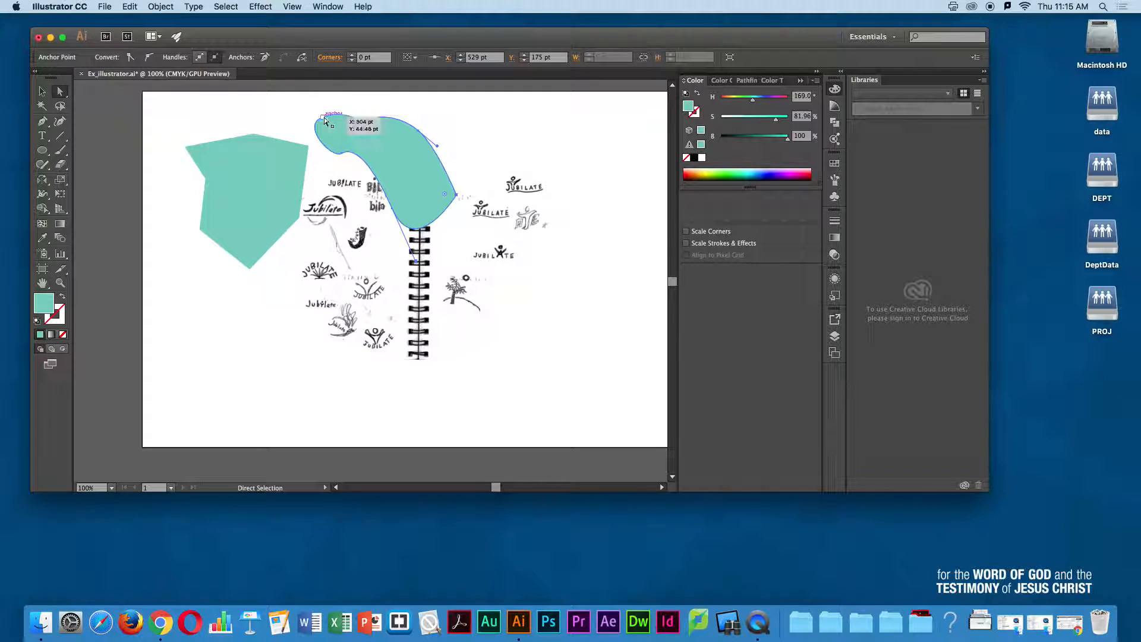
click(419, 130)
click(456, 195)
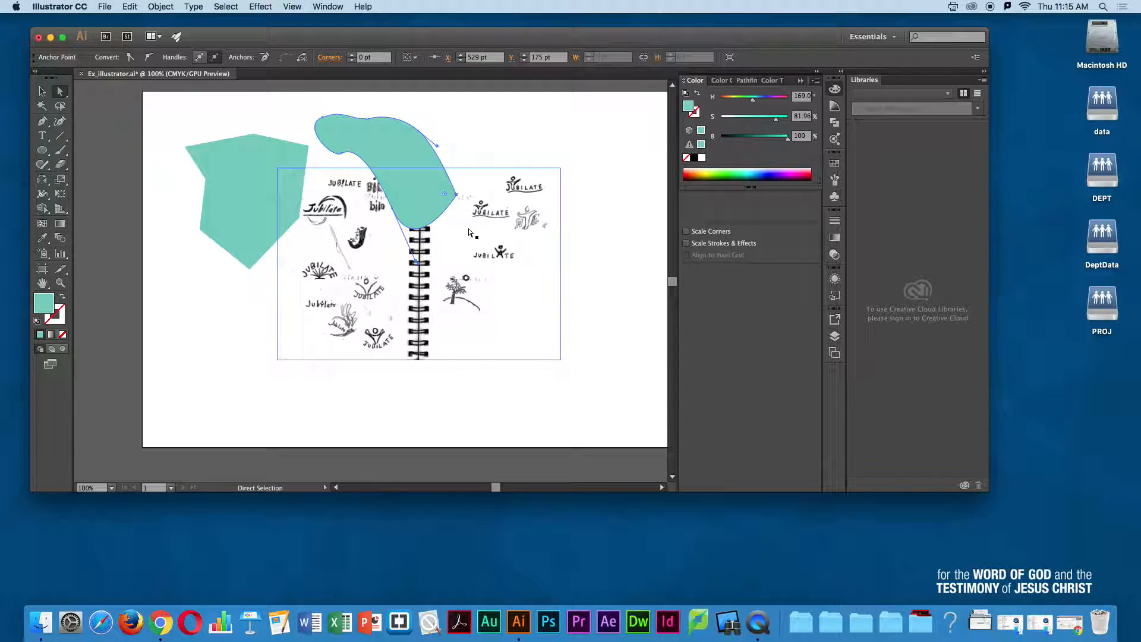
click(42, 121)
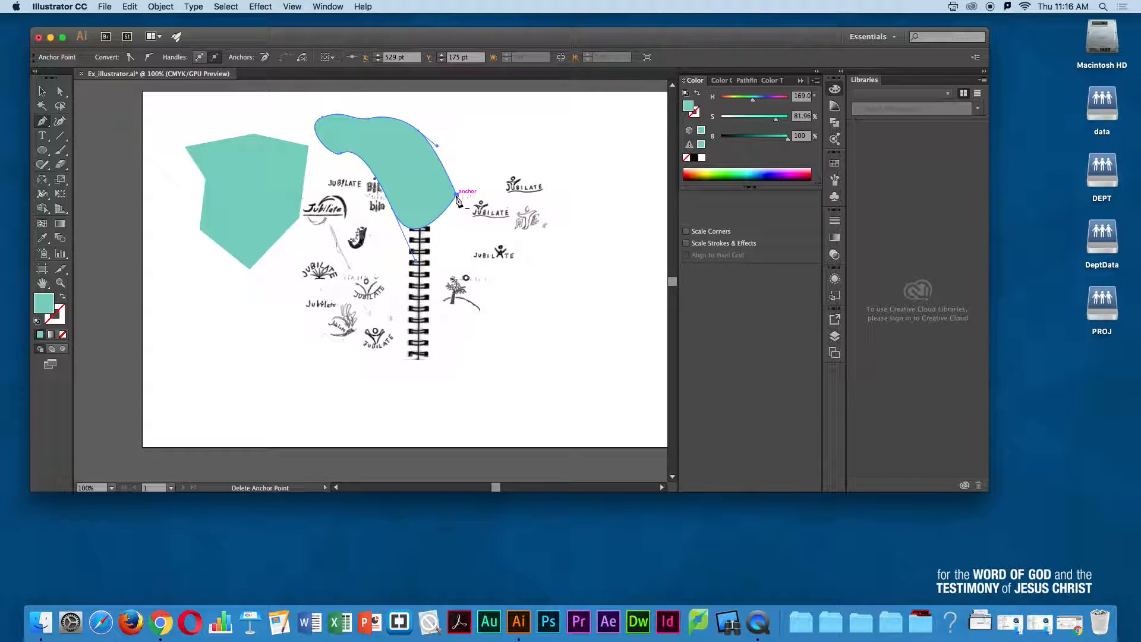
key(alt)
drag(457, 195, 457, 217)
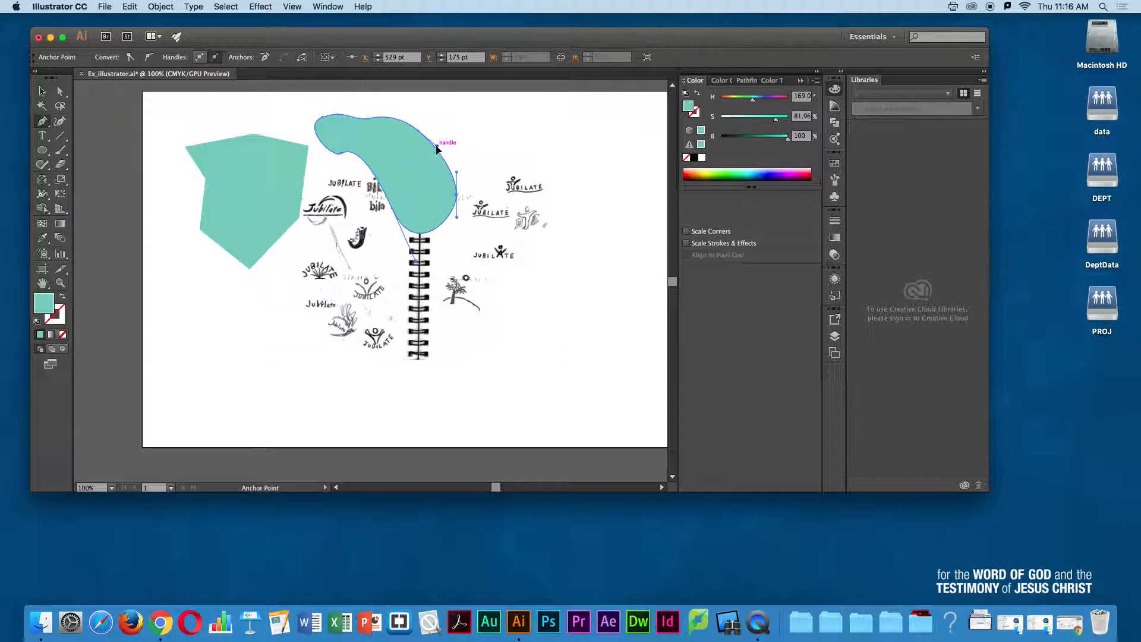
mouse_move(440, 148)
mouse_down()
mouse_move(442, 139)
mouse_move(453, 177)
mouse_move(451, 160)
mouse_up()
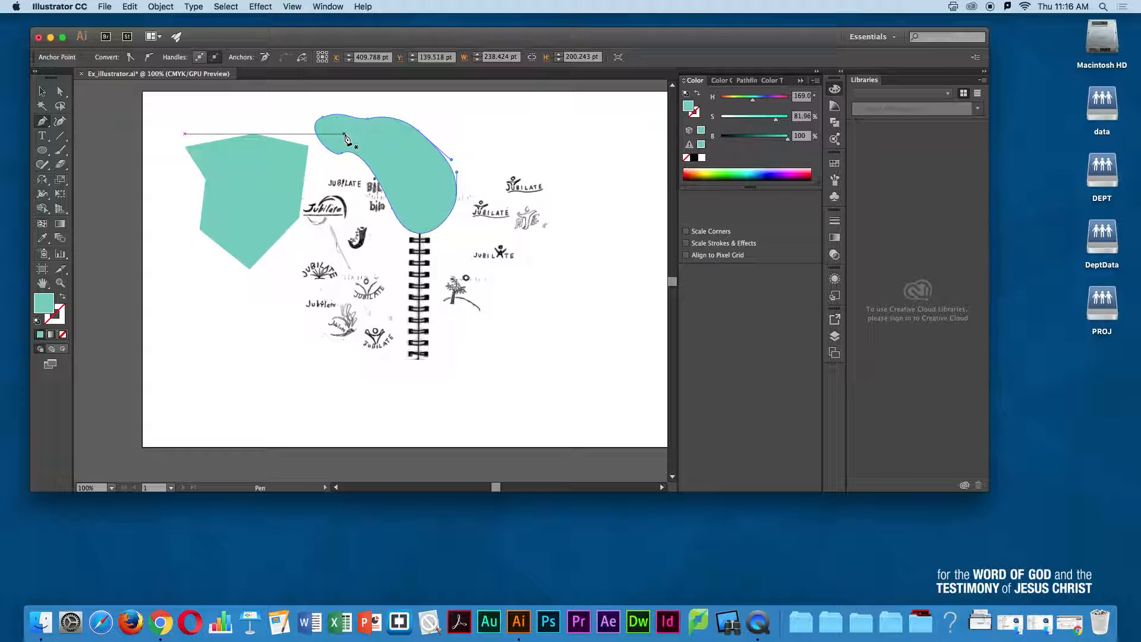
Step: Delete the curved shape and the seven-point shape from the artboard
click(43, 92)
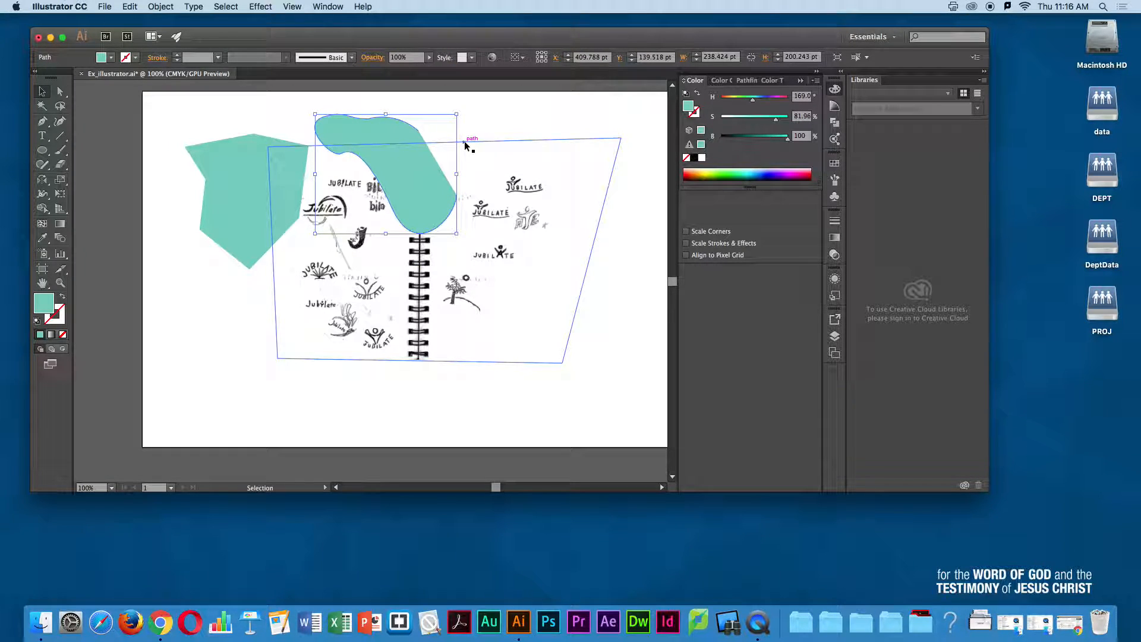
key(Delete)
click(273, 157)
key(Delete)
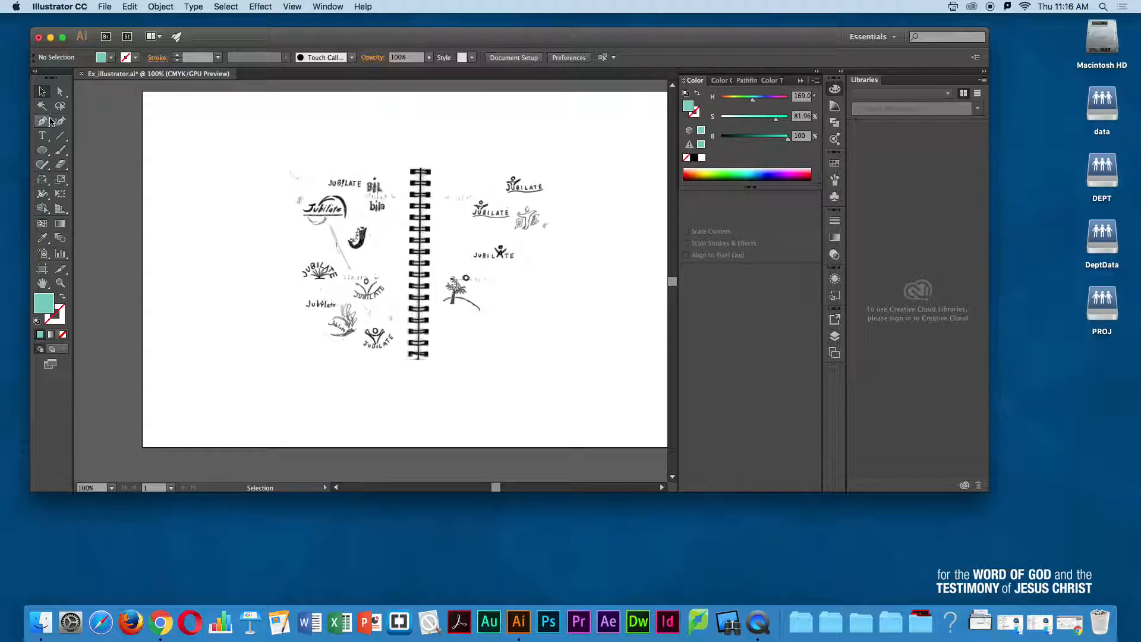
Step: Draw a teal circle with the Ellipse tool in the artboard's upper-left area, move it slightly down and left, and deselect it
click(42, 152)
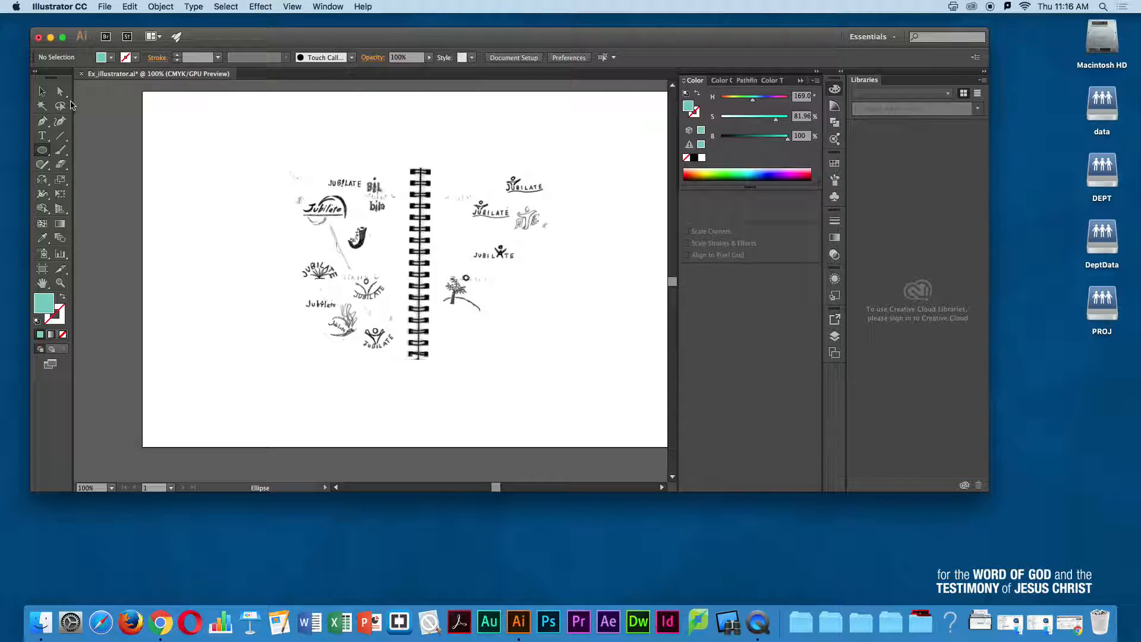
click(41, 153)
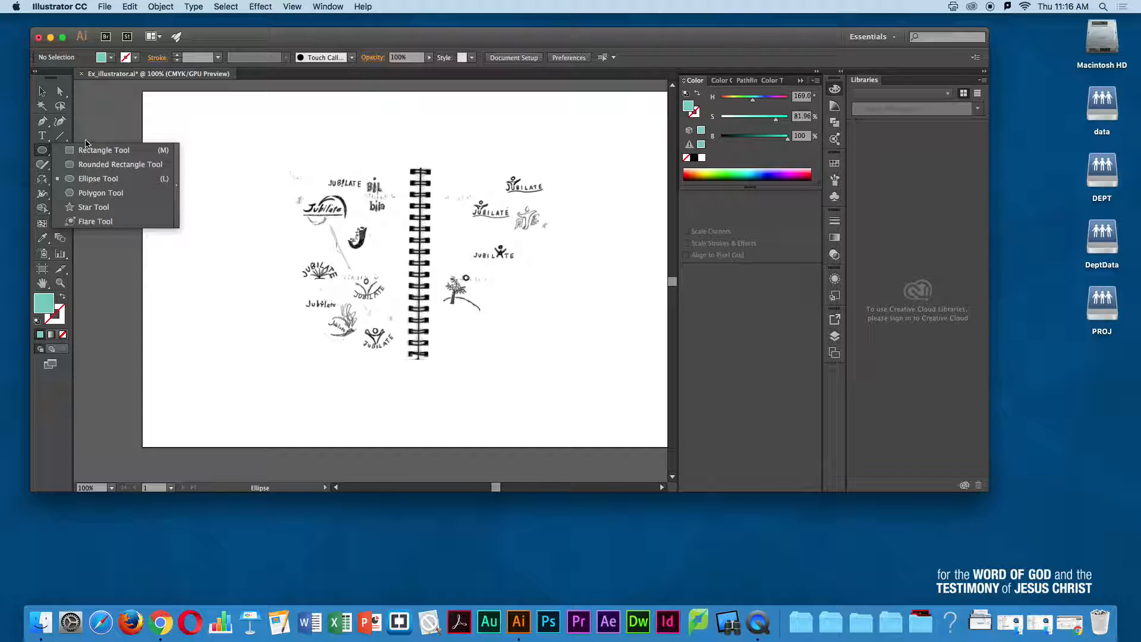
click(42, 153)
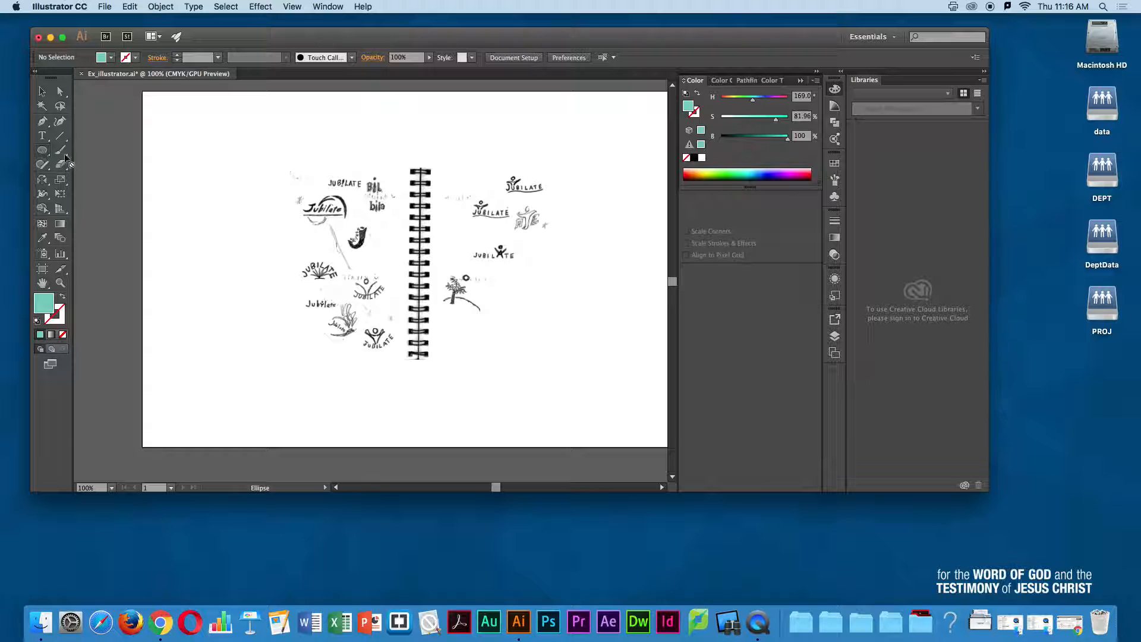
click(42, 150)
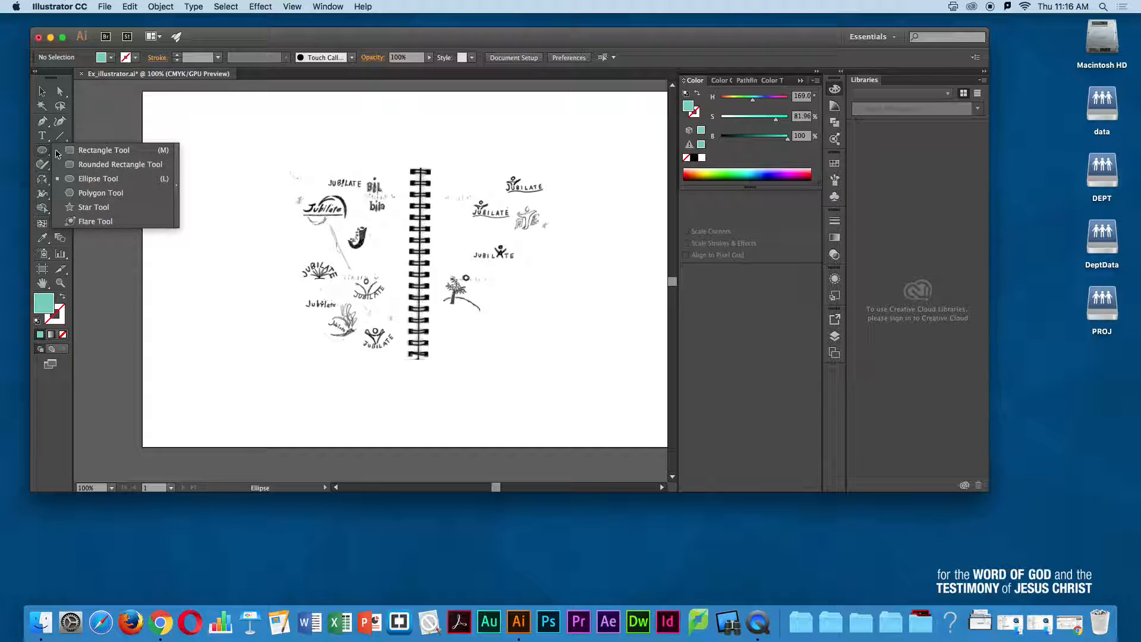
drag(250, 139, 278, 165)
click(42, 91)
drag(240, 125, 221, 165)
click(173, 146)
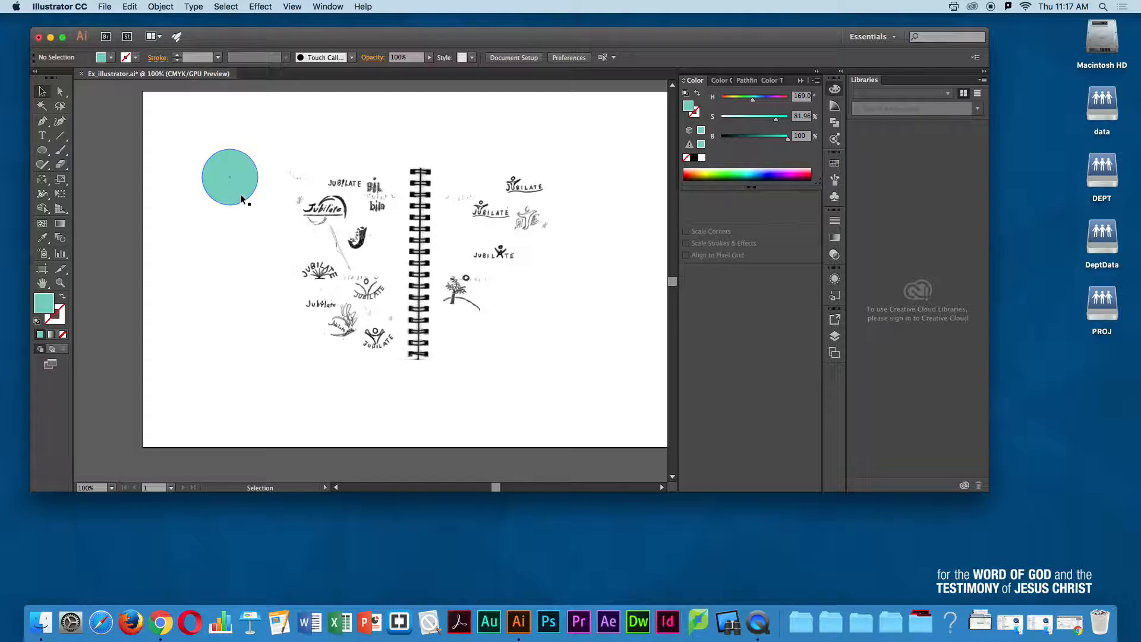
Step: Delete the teal circle
click(41, 150)
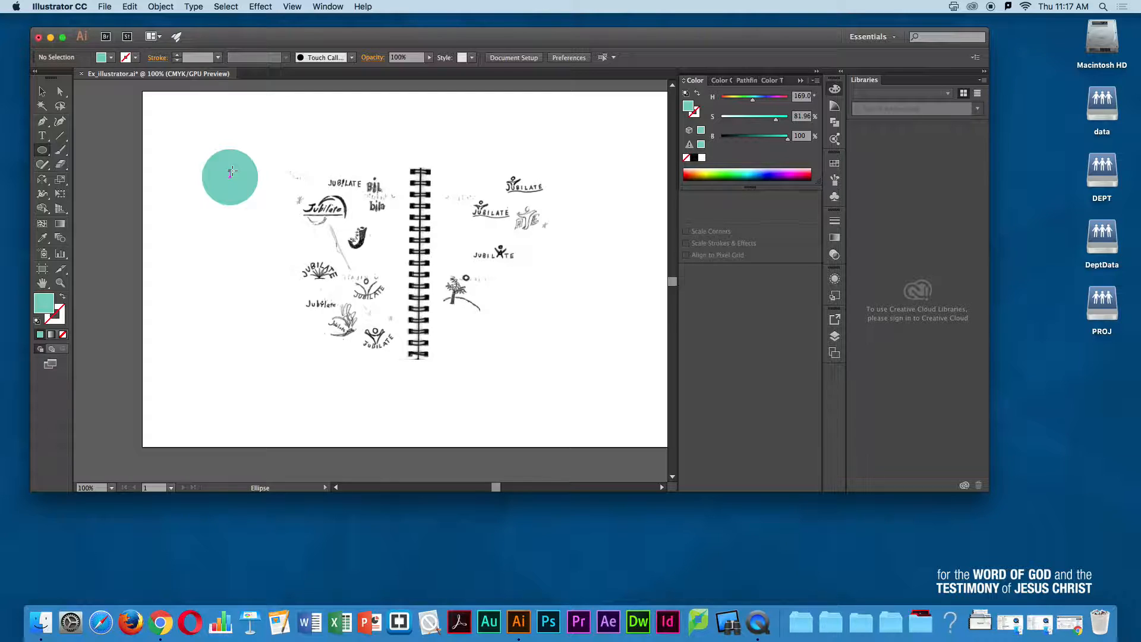
click(39, 94)
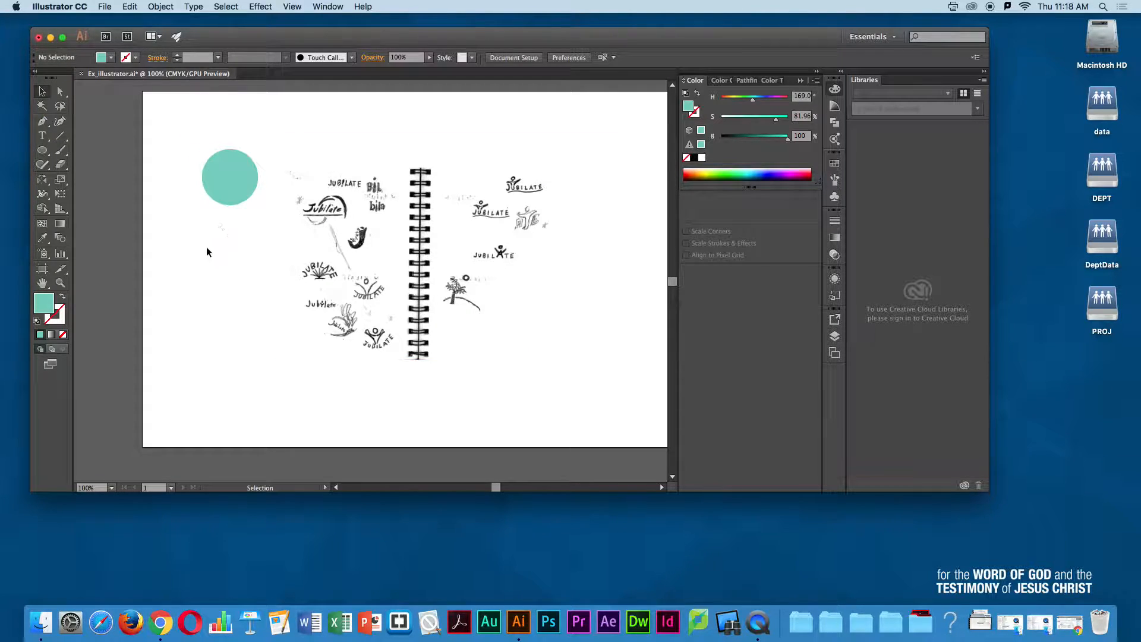
click(229, 186)
key(Delete)
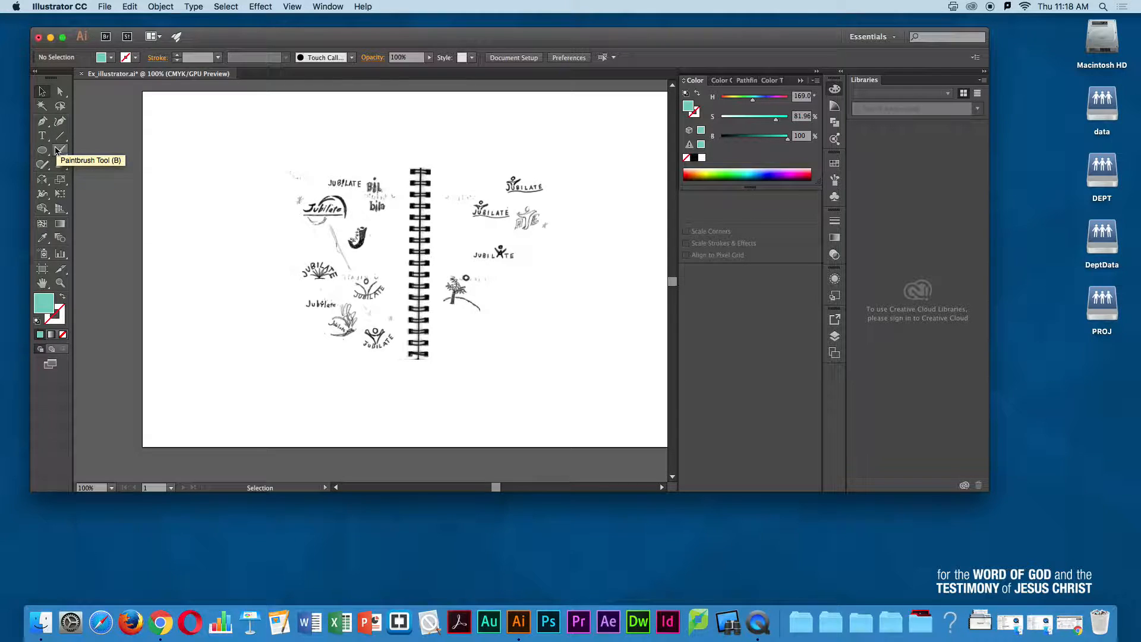
Step: Create a wide text box above the notebook sketches with the Type tool and enter "asdjfkasdf;klajs;lfj"
click(43, 126)
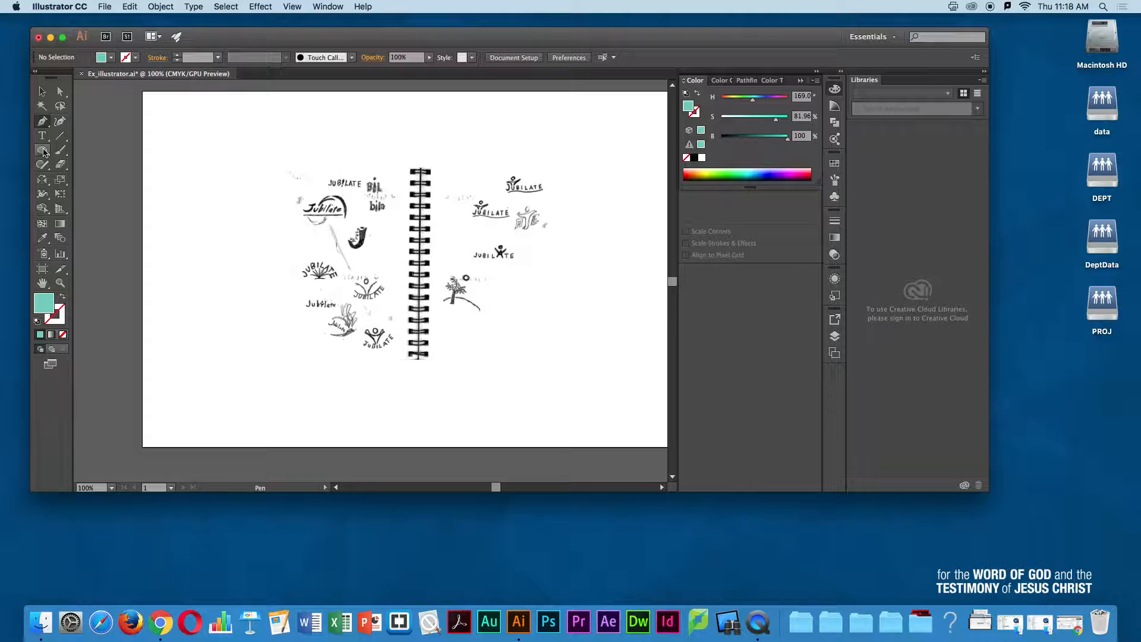
click(43, 150)
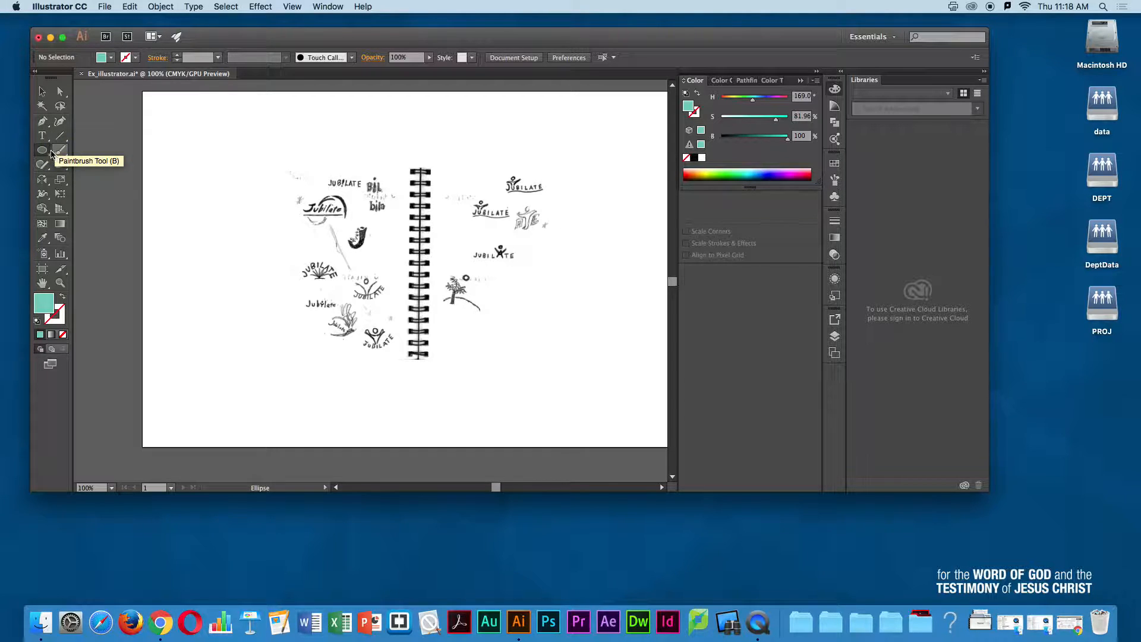
click(42, 136)
drag(226, 130, 416, 159)
text(asdjfkasdf;klajs;lfj)
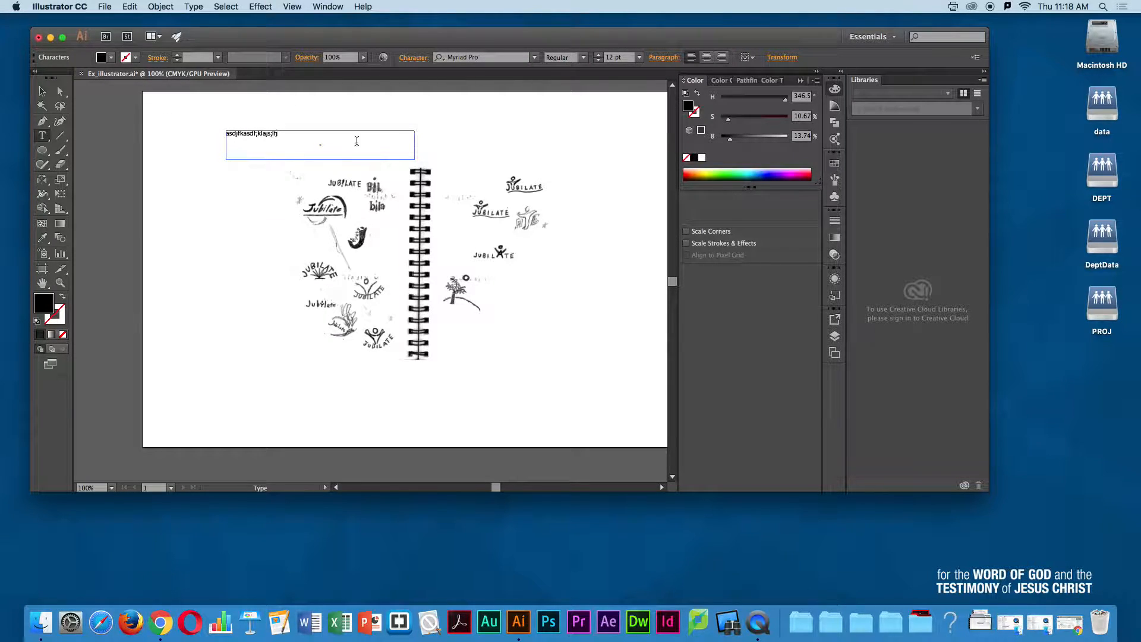
Step: Change the font of all the text in the text box to Mesquite Std Medium
drag(283, 137, 195, 138)
click(535, 58)
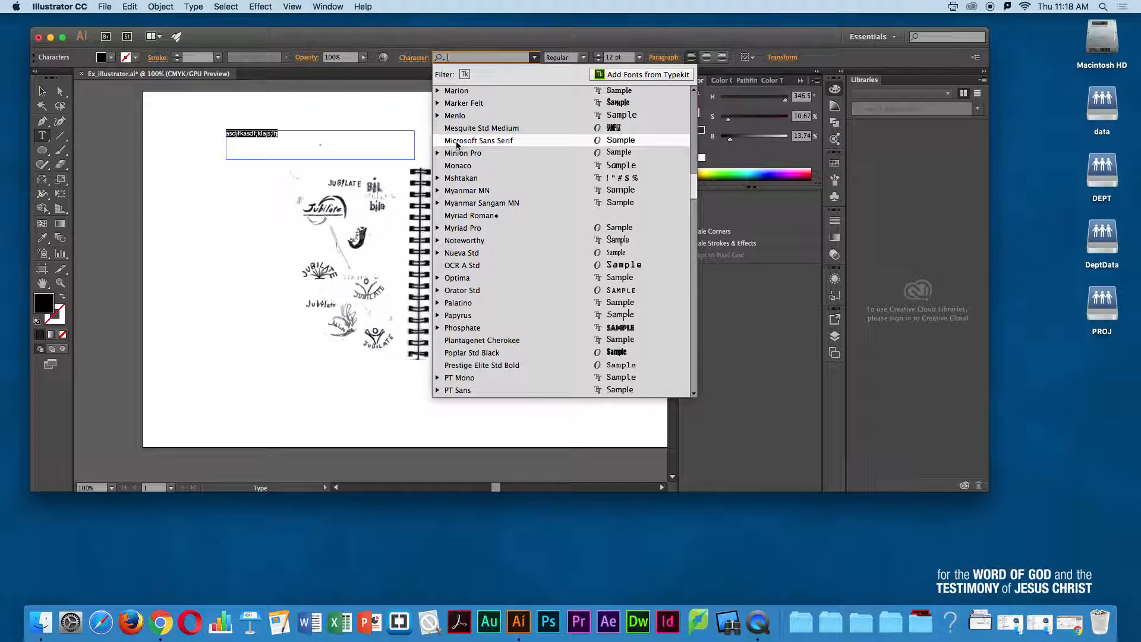
click(454, 127)
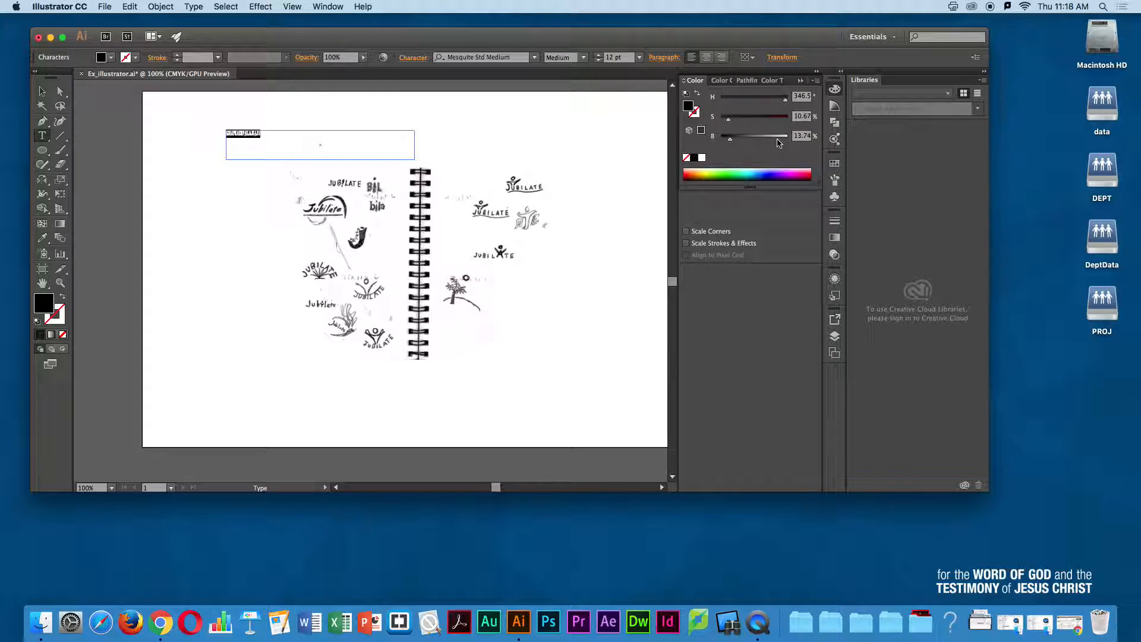
Step: Increase the selected text's font size to 40 pt
click(599, 54)
click(599, 55)
click(599, 54)
click(600, 54)
click(599, 54)
click(599, 55)
click(599, 54)
click(599, 54)
click(599, 54)
click(599, 54)
click(599, 54)
click(599, 54)
click(599, 54)
click(599, 54)
click(599, 55)
click(599, 54)
click(599, 54)
click(599, 54)
click(599, 54)
click(599, 54)
click(599, 54)
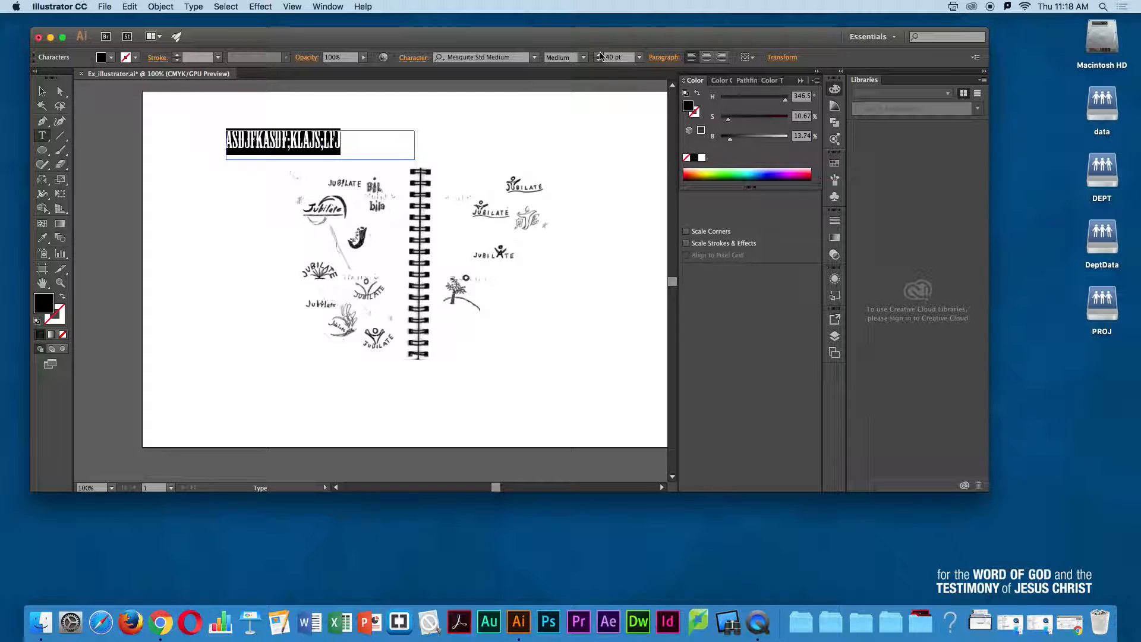
Step: Recolor all the text in the text box teal and deselect it
click(343, 157)
drag(345, 144, 172, 144)
click(746, 172)
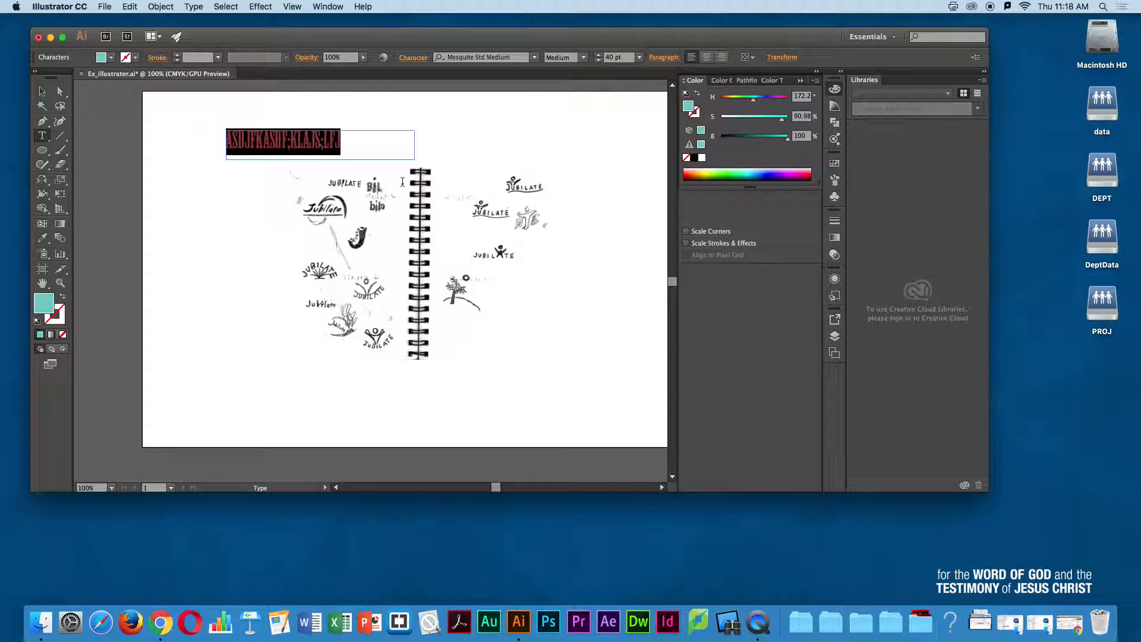
click(47, 94)
click(256, 186)
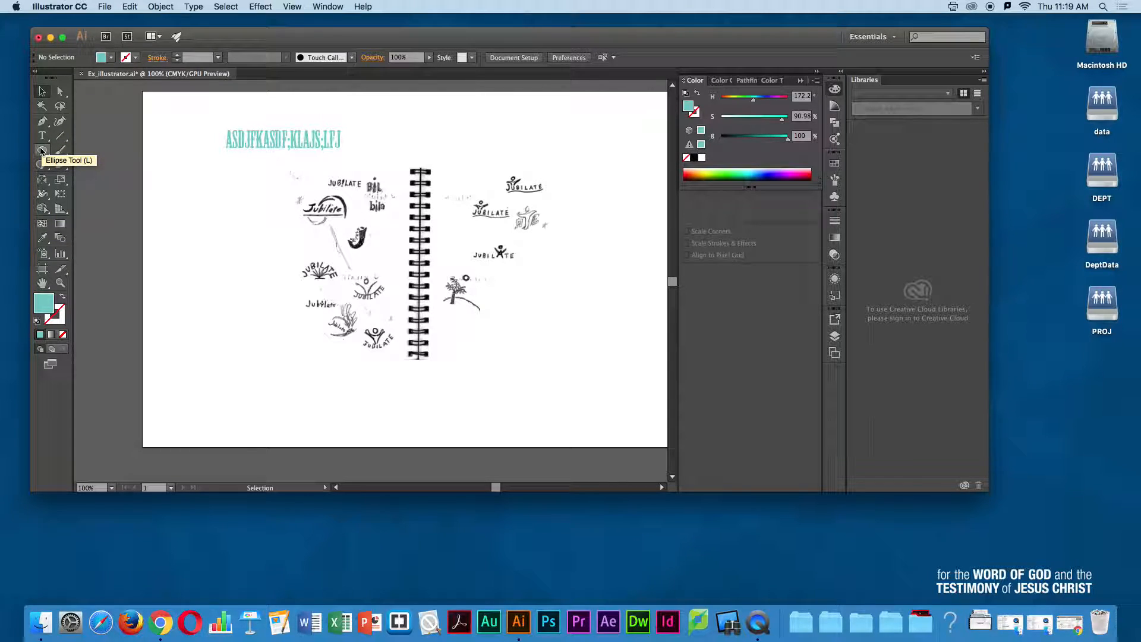
Step: Draw an ellipse about 182 by 163 pt with no fill or stroke below the notebook sketches' lower-right corner
click(62, 335)
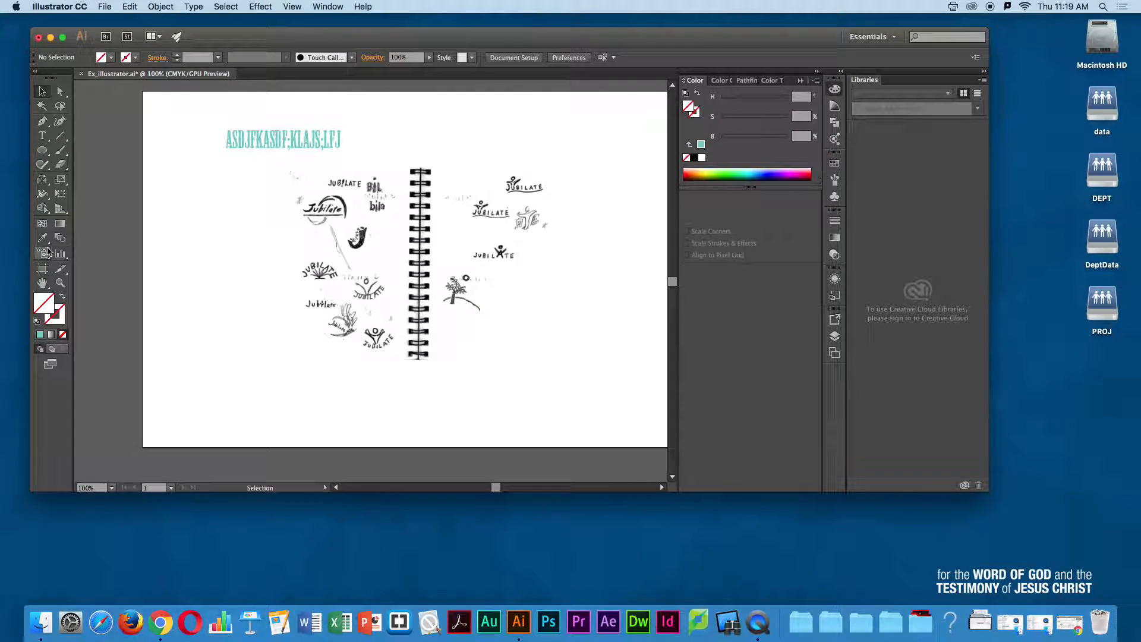
click(41, 150)
drag(522, 311, 630, 408)
scroll(252, 155, up, 1)
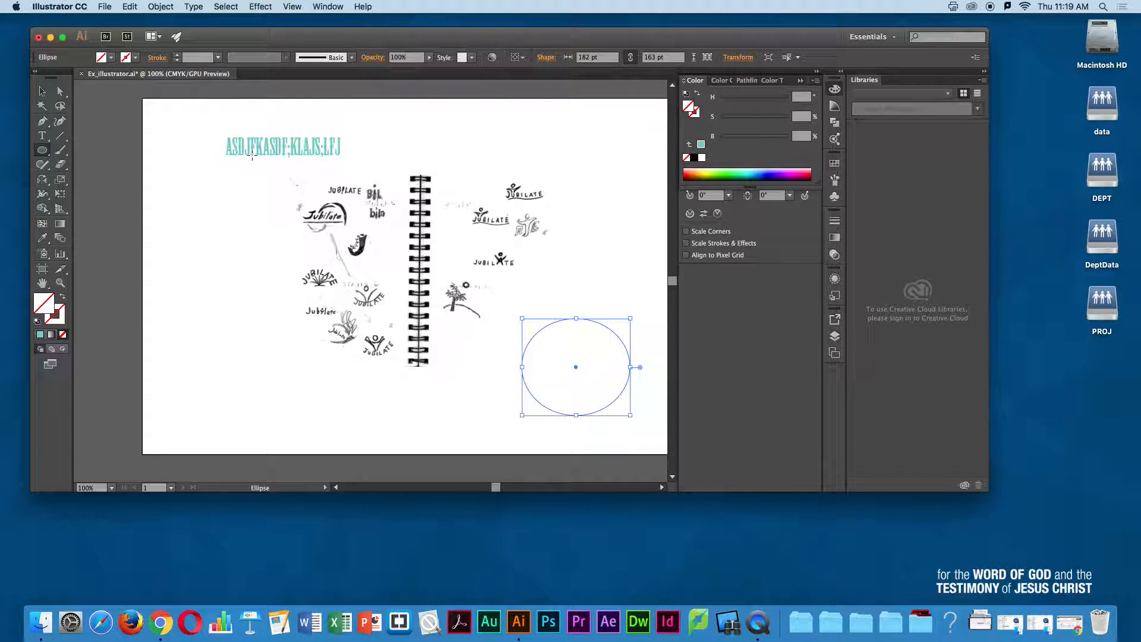
Step: Apply the text's teal fill to the ellipse with the Eyedropper and deselect the ellipse
click(42, 238)
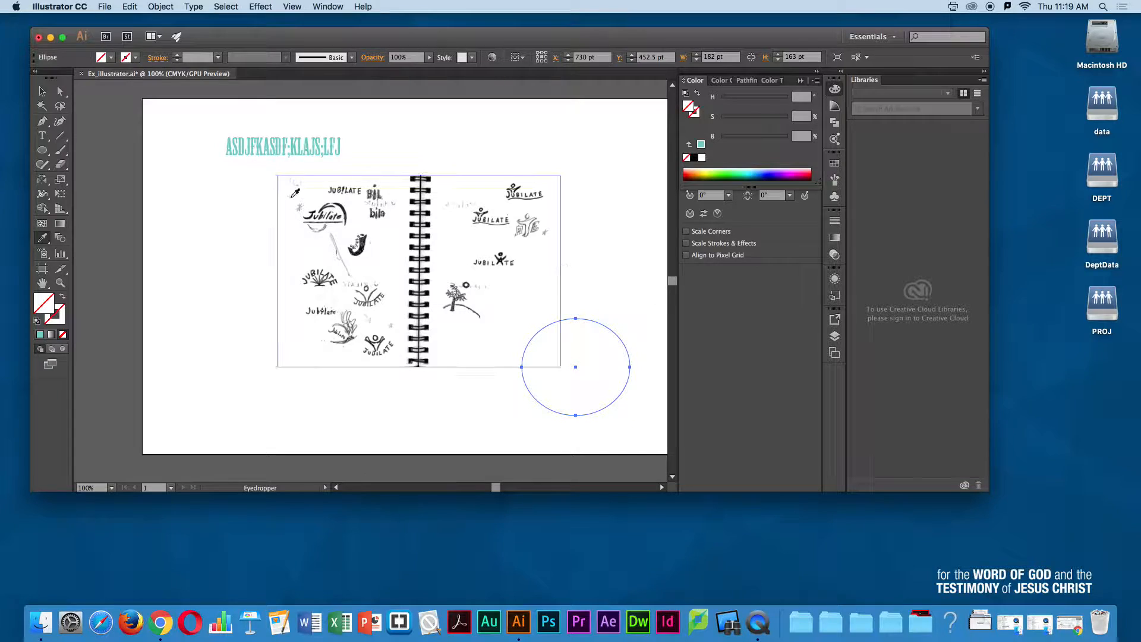
click(244, 140)
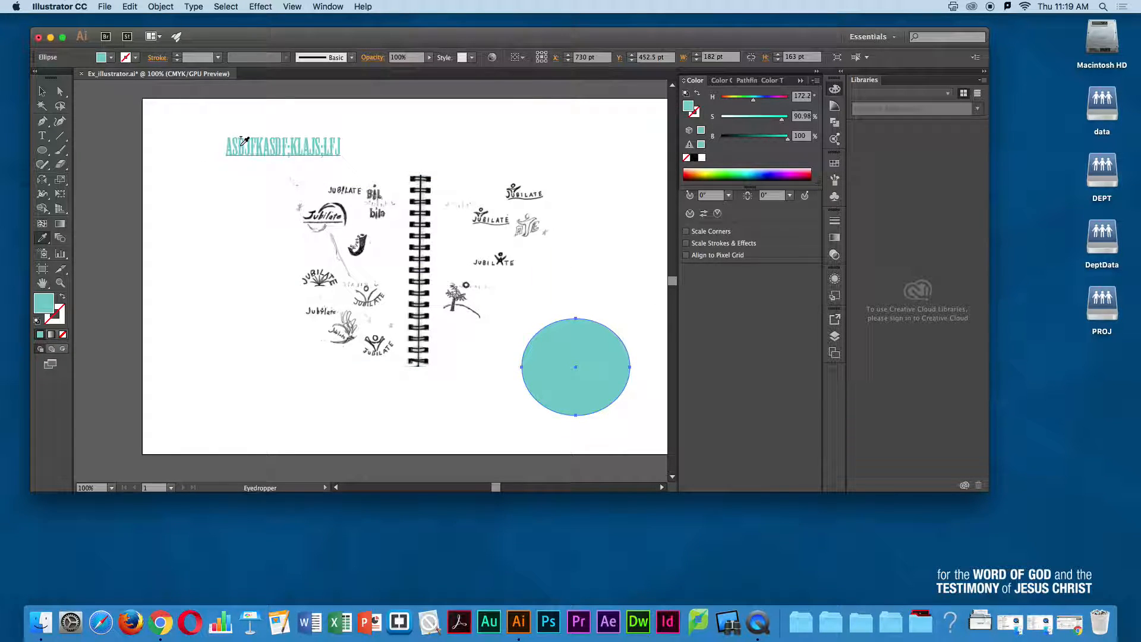
click(41, 91)
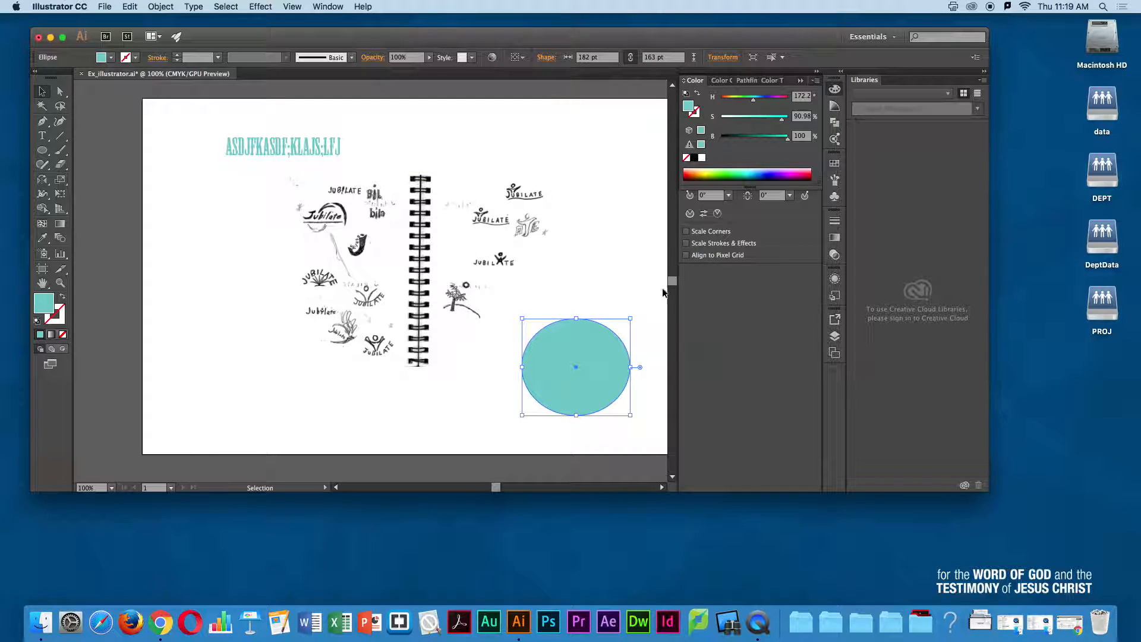
click(643, 265)
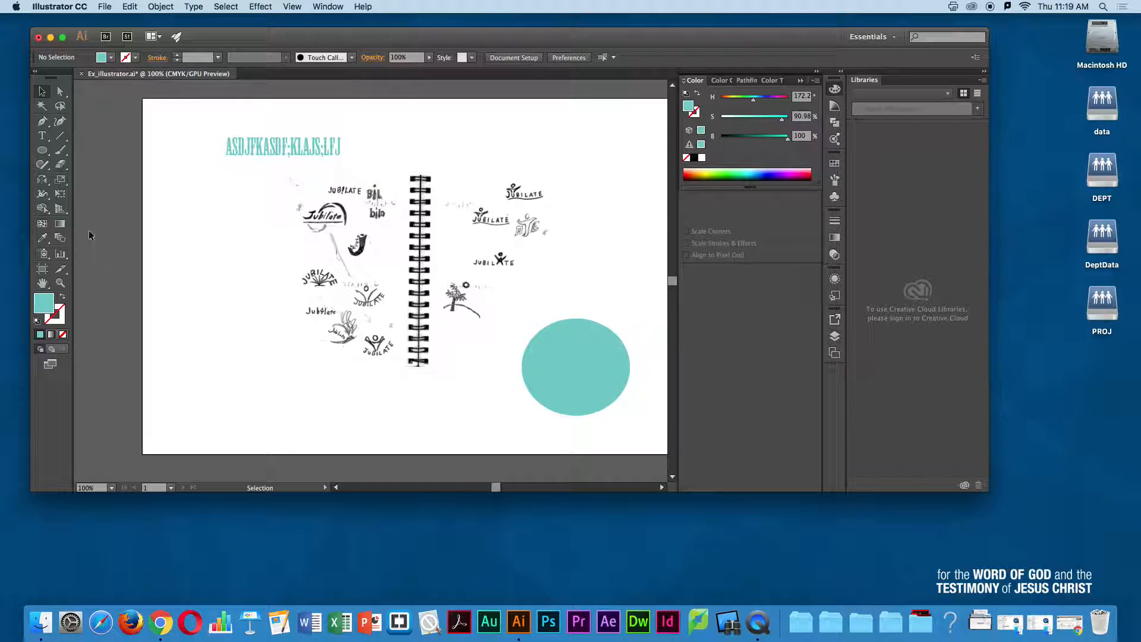
Step: Magnify the notebook sketches with the Zoom tool and pan across the artboard with the Hand tool
click(59, 284)
drag(245, 255, 463, 243)
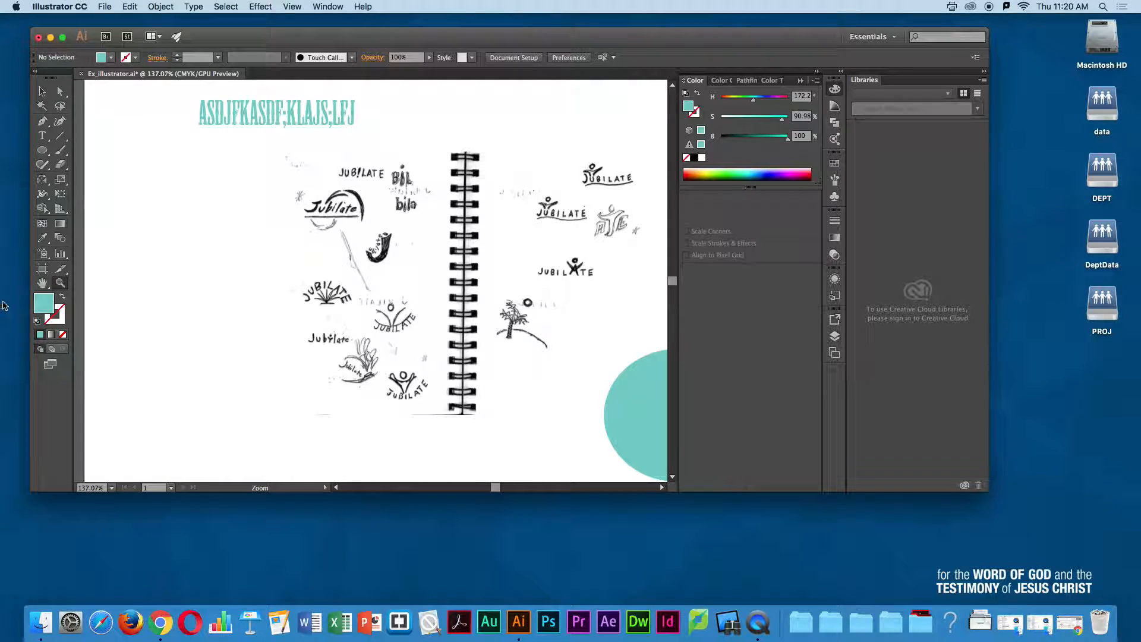
click(42, 283)
drag(421, 271, 283, 276)
drag(450, 177, 388, 195)
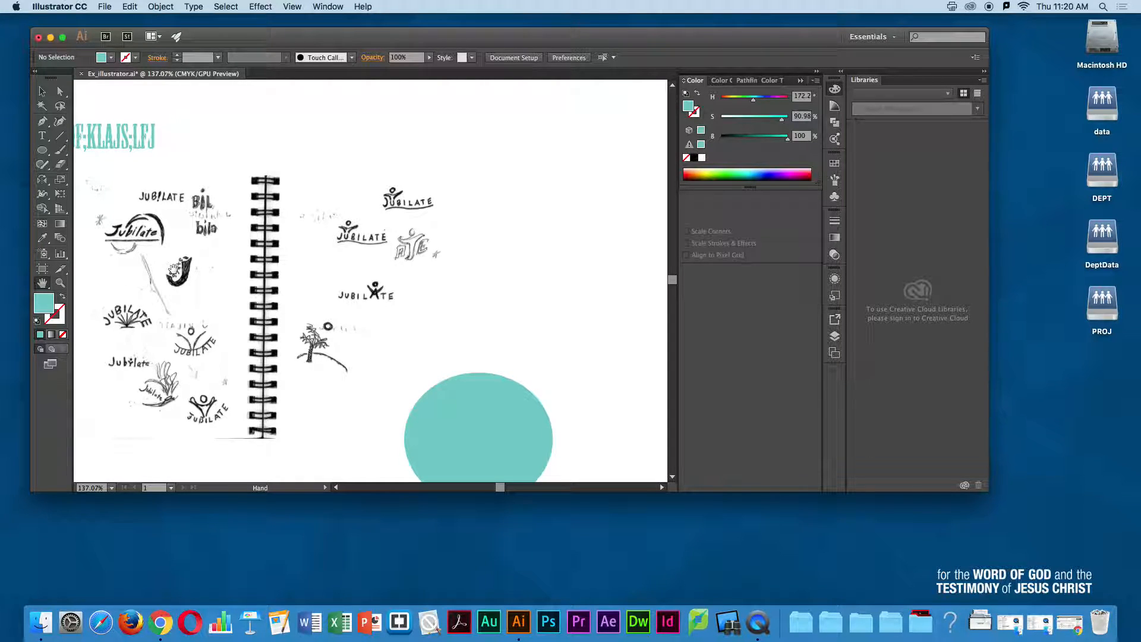
click(60, 283)
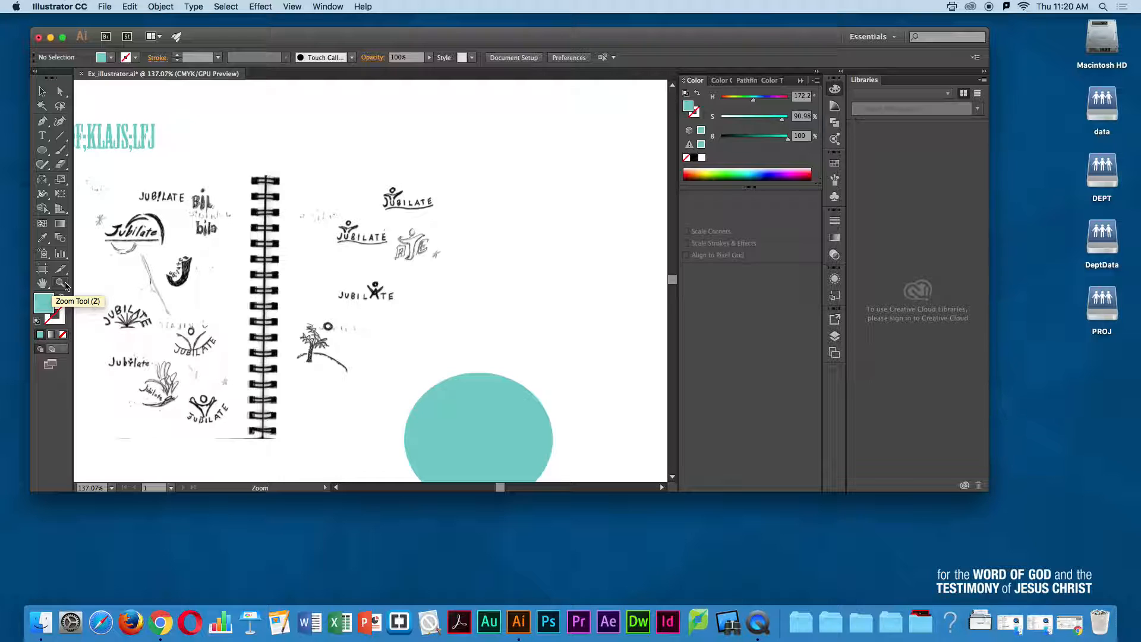
click(42, 91)
click(422, 292)
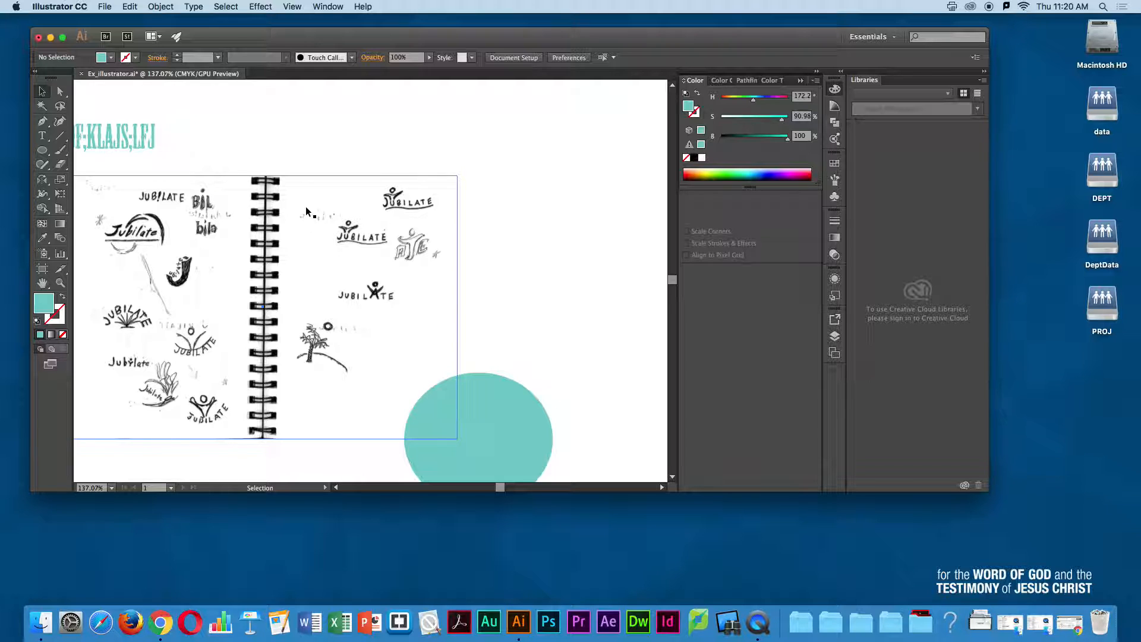
Step: Pan across the artboard and back to the notebook sketches while keeping the Selection tool active
key(space)
scroll(410, 246, right, 3)
scroll(410, 246, down, 2)
scroll(447, 251, right, 3)
scroll(447, 251, up, 3)
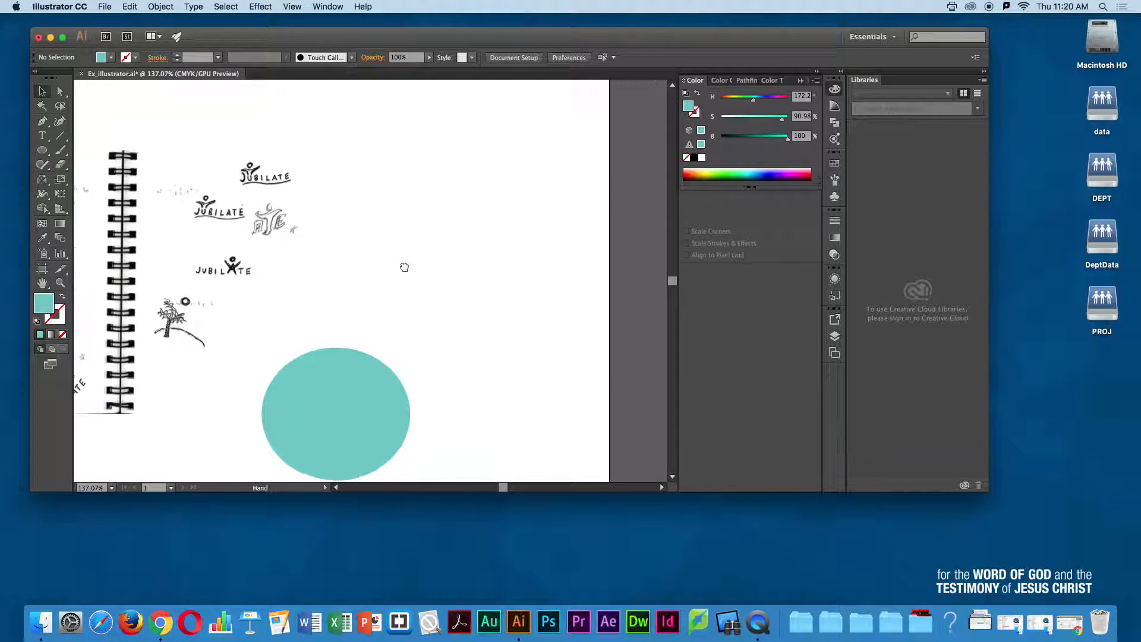
scroll(364, 267, left, 6)
scroll(375, 239, left, 3)
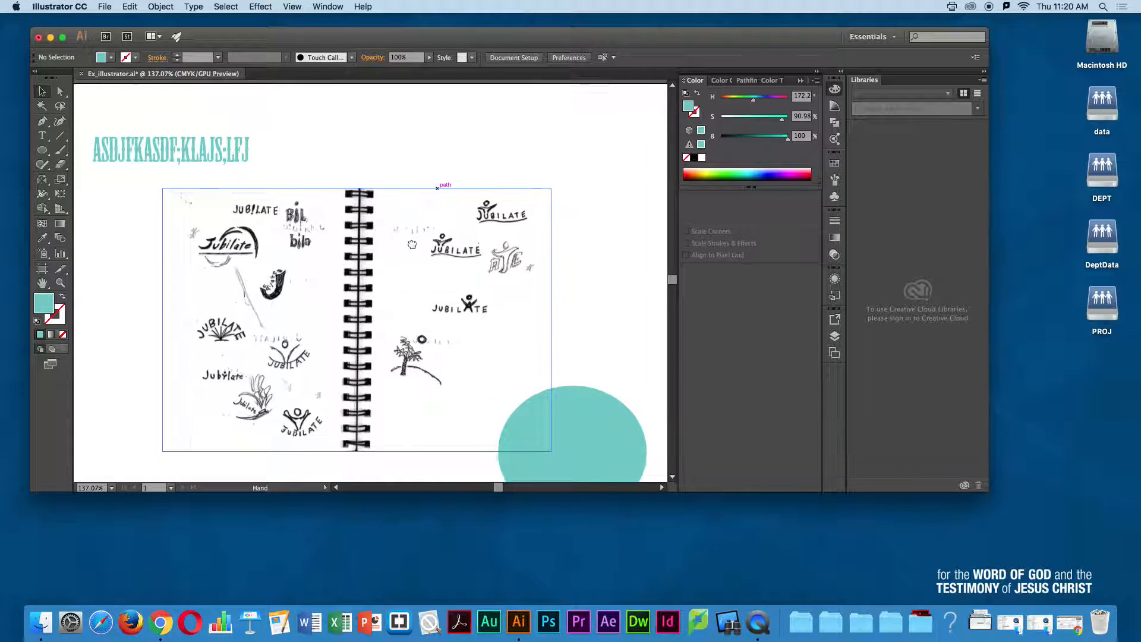
scroll(405, 235, down, 1)
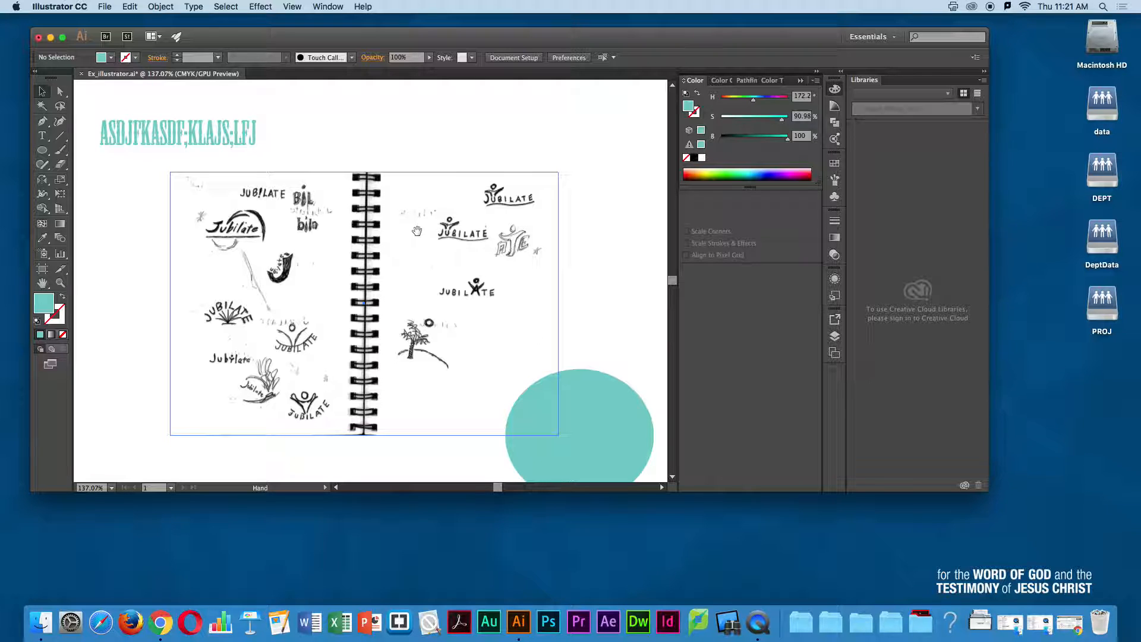
Step: Magnify a tiny area of the sketches to 8500%, then zoom back out to 85.56%
drag(416, 231, 403, 275)
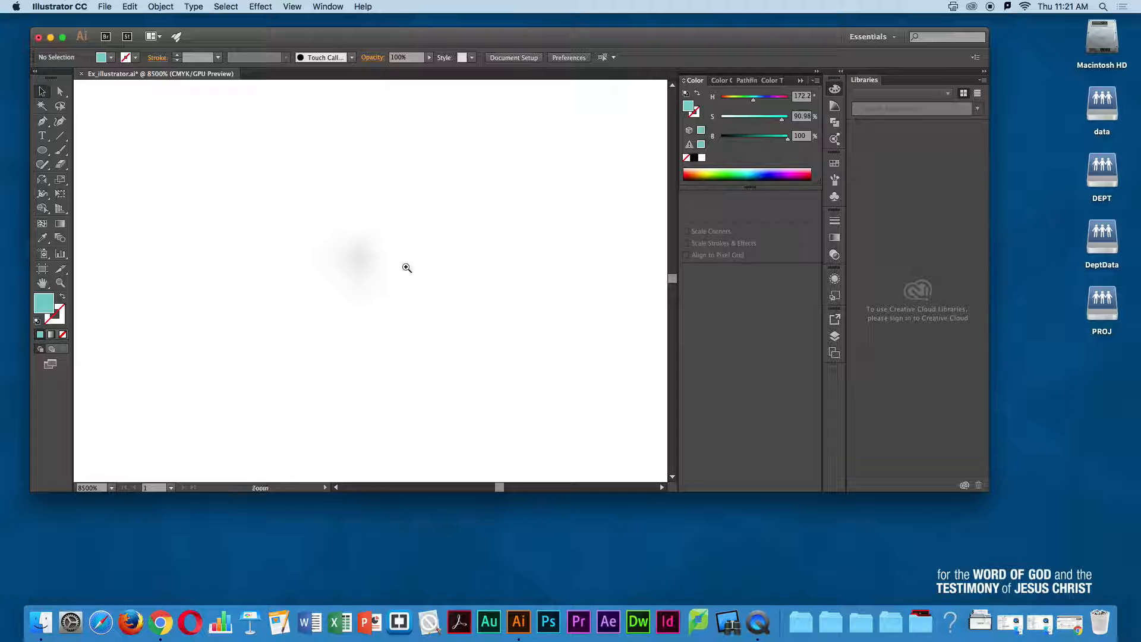
mouse_move(406, 267)
mouse_down()
mouse_move(366, 311)
mouse_move(395, 239)
mouse_move(380, 398)
mouse_up()
alt+super+click(392, 355)
alt+super+click(392, 354)
alt+super+click(392, 353)
alt+super+click(392, 353)
alt+super+click(391, 352)
alt+super+click(392, 352)
alt+super+click(391, 350)
alt+super+click(392, 346)
alt+super+click(391, 303)
alt+super+click(391, 303)
alt+super+click(390, 303)
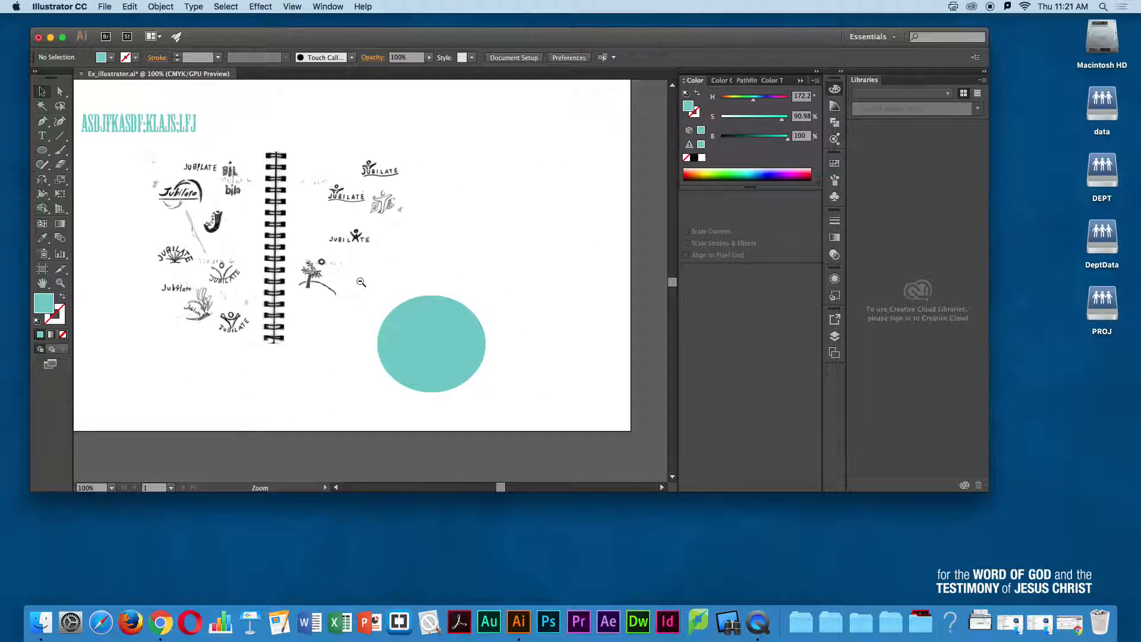
alt+super+click(360, 281)
Step: Reposition the view so the whole artboard, with text, sketches and ellipse, is in sight
mouse_move(331, 244)
mouse_down()
mouse_move(410, 306)
mouse_move(431, 265)
mouse_move(473, 242)
mouse_move(444, 271)
mouse_move(475, 253)
mouse_up()
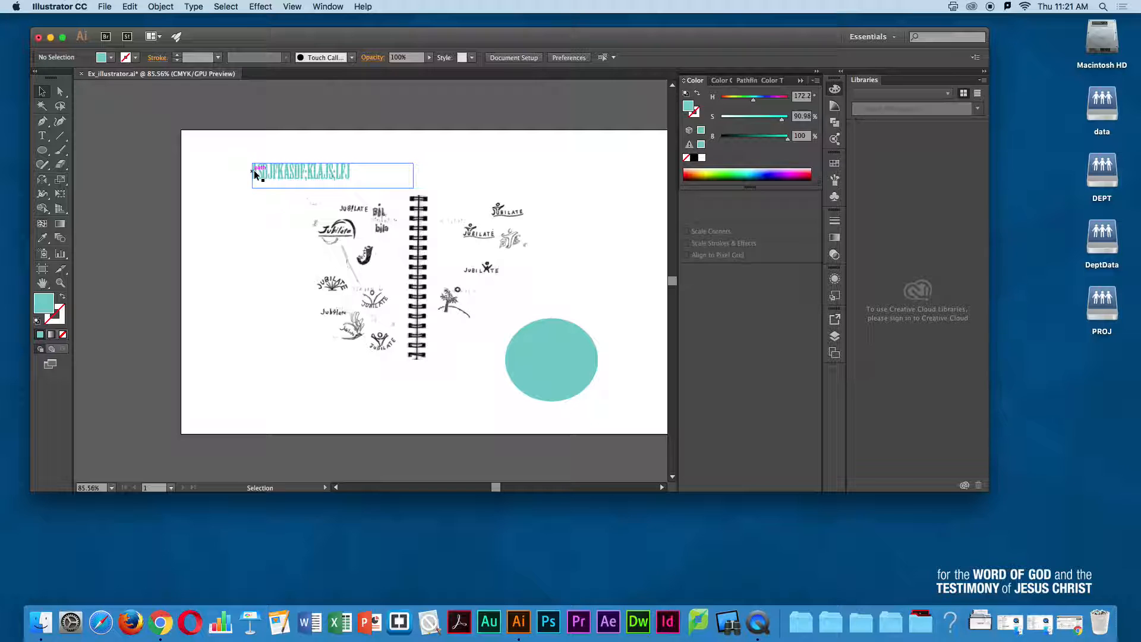
key(space)
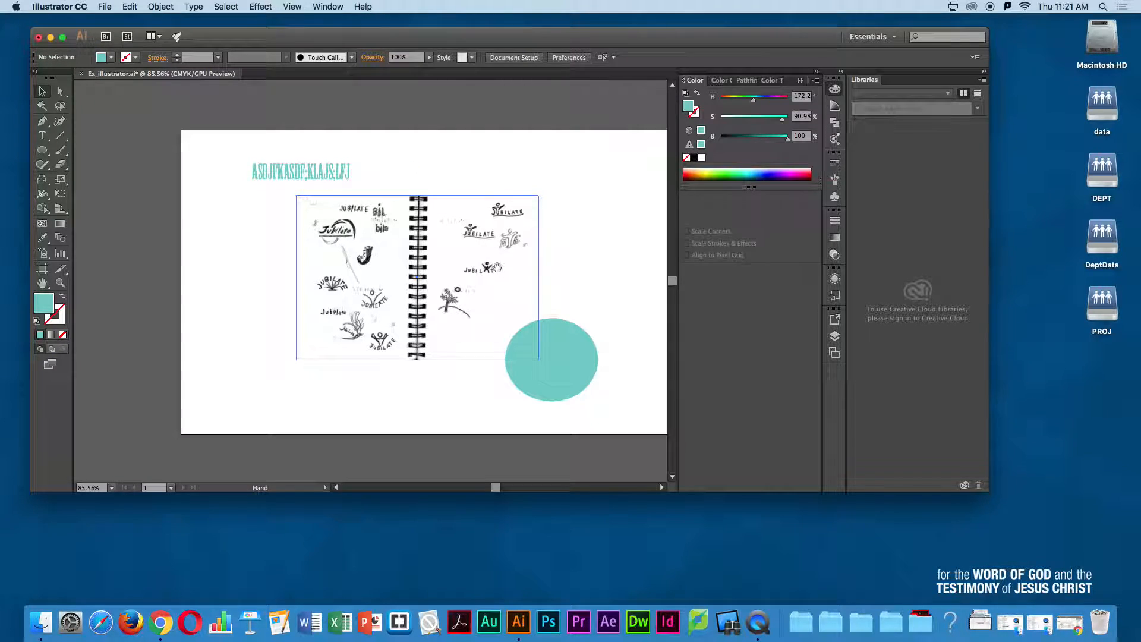
drag(486, 283, 426, 284)
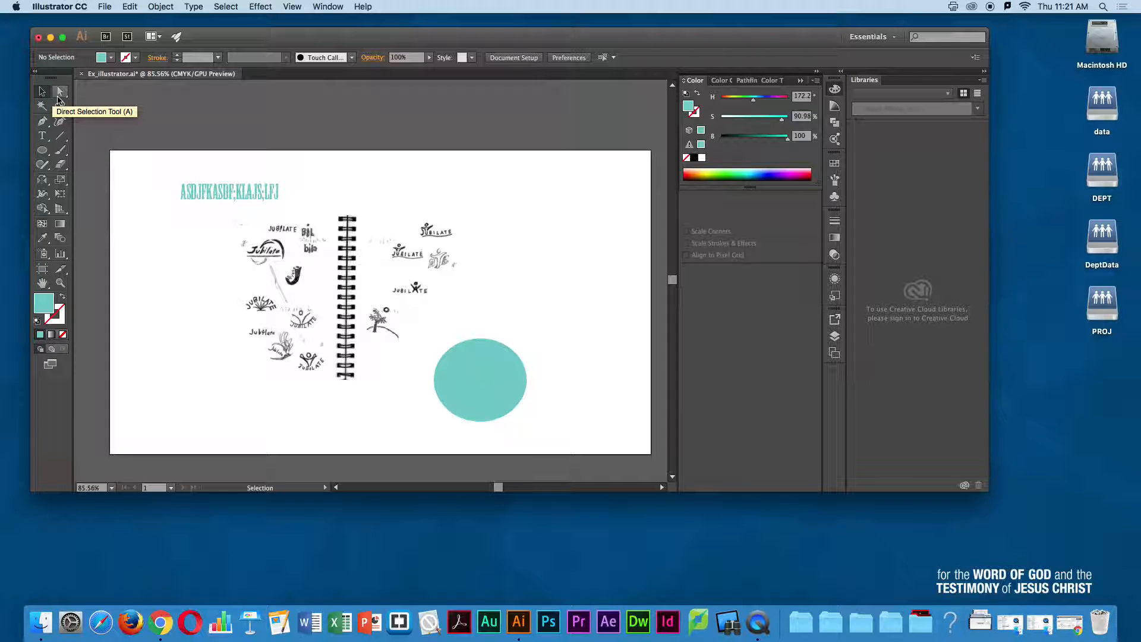
drag(337, 271, 314, 223)
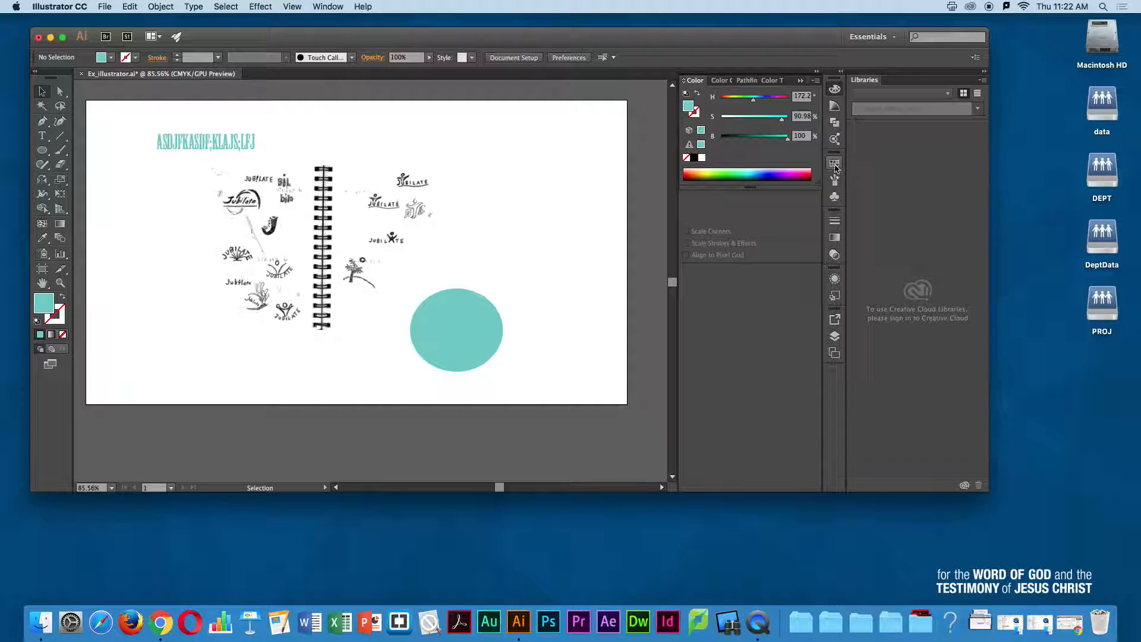
Step: Show the Transparency settings and move the teal ellipse over the left page of the notebook sketches
click(835, 90)
click(834, 89)
click(834, 255)
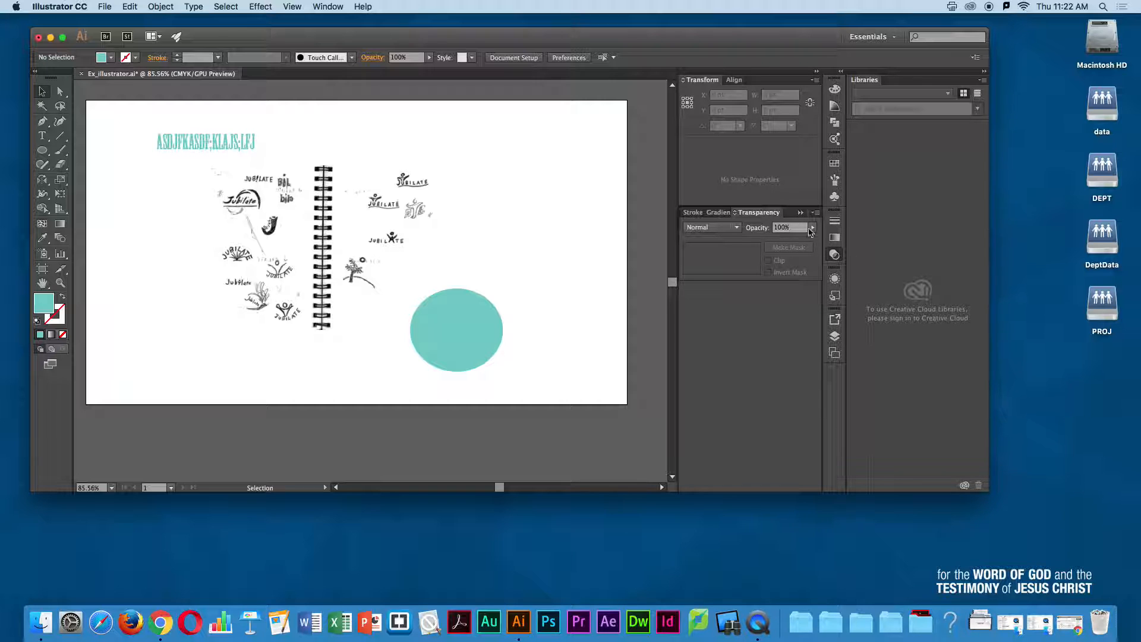
click(471, 315)
mouse_move(470, 320)
mouse_down()
mouse_move(345, 221)
mouse_move(298, 228)
mouse_up()
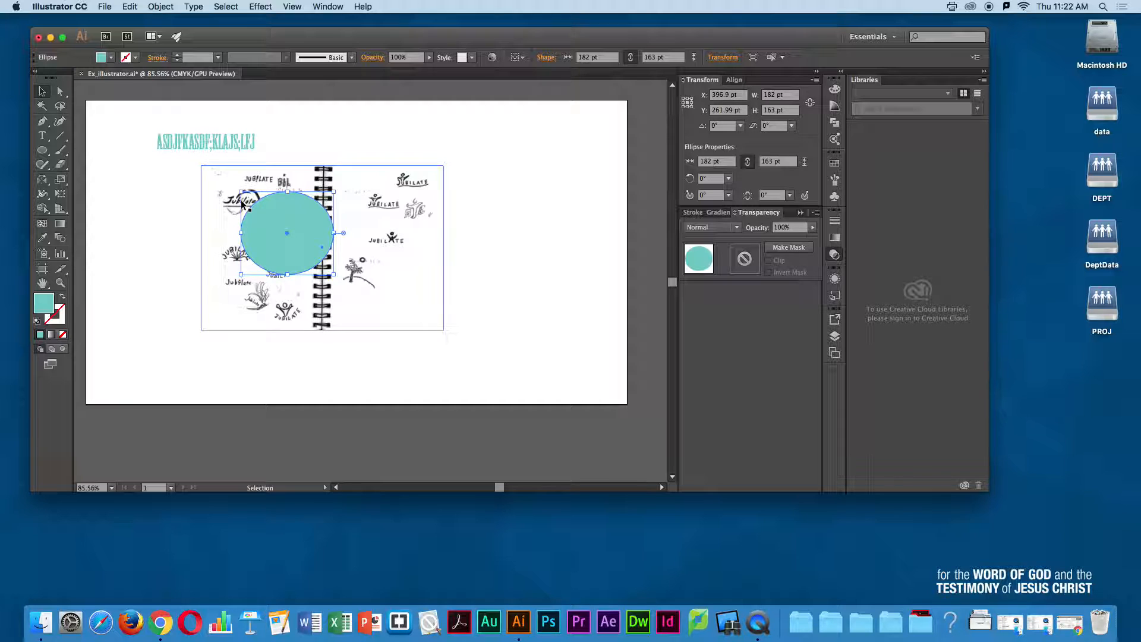
Step: Try out the teal ellipse's opacity adjustment and leave it at 100%
click(813, 228)
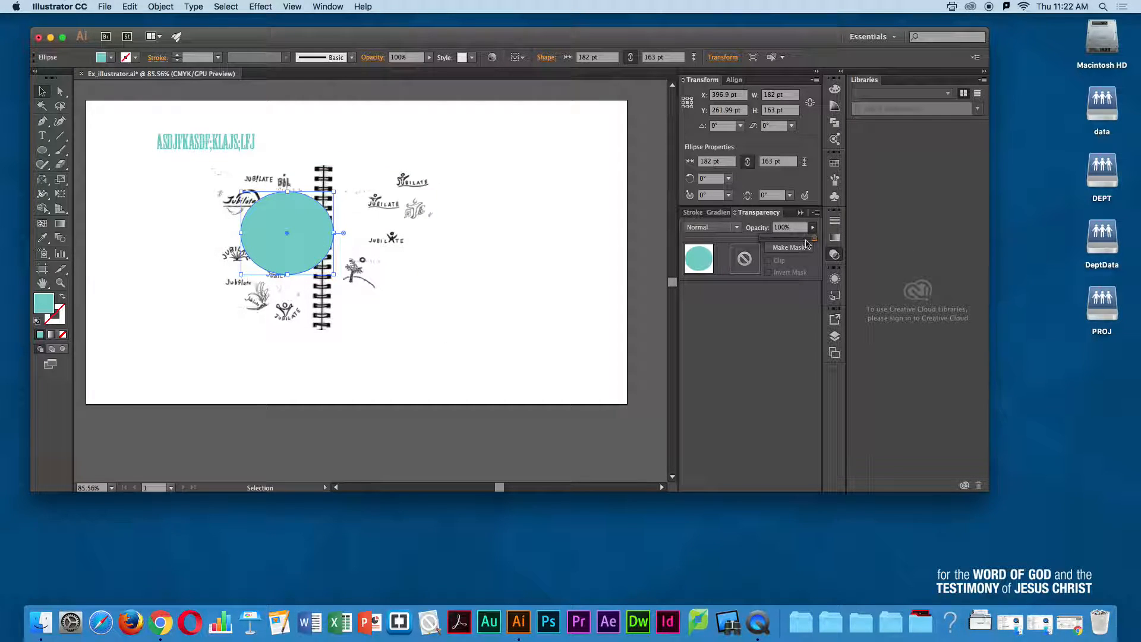
drag(815, 242, 813, 241)
mouse_move(812, 243)
mouse_down()
mouse_move(789, 243)
mouse_move(815, 241)
mouse_up()
Step: Try the Multiply blending mode on the ellipse, restore Normal, and close the Transparency settings
click(707, 228)
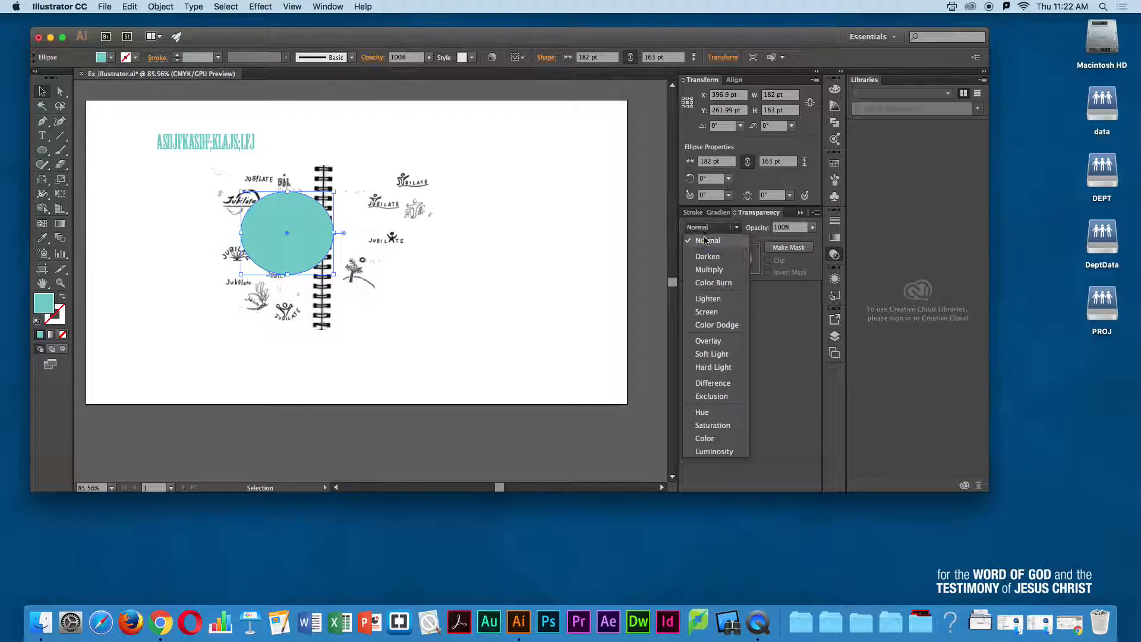
click(712, 270)
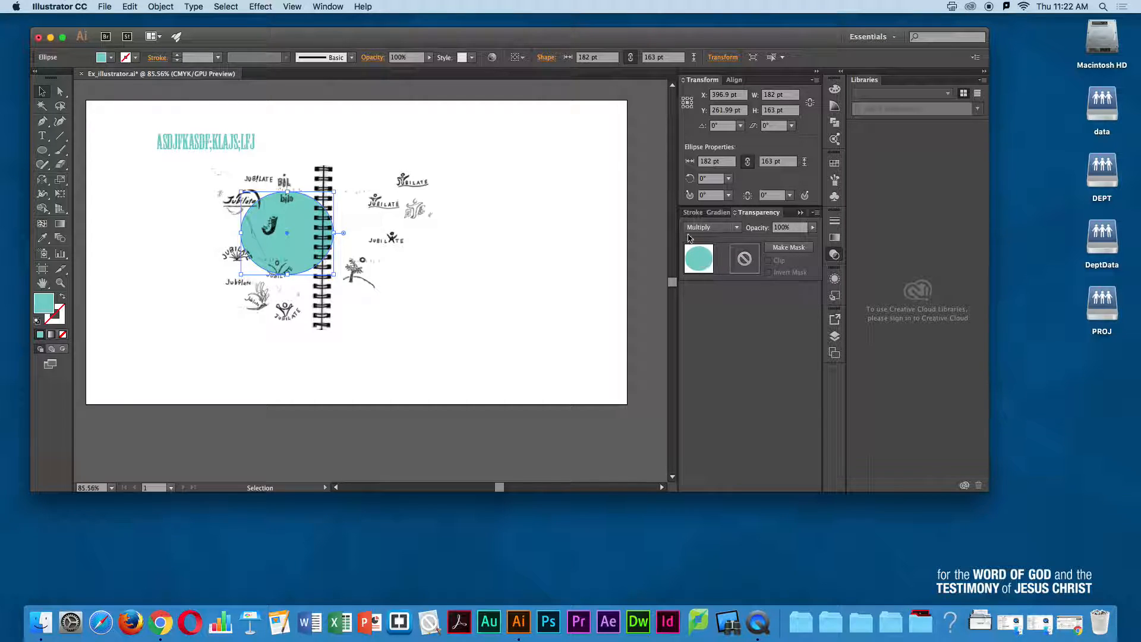
click(732, 228)
click(715, 242)
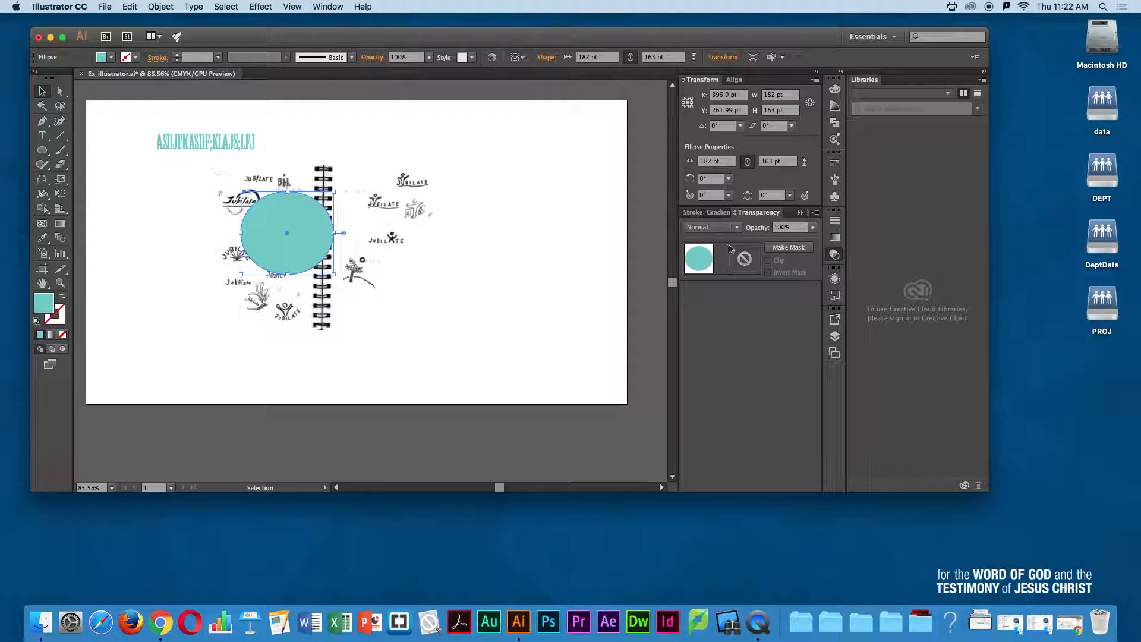
click(834, 255)
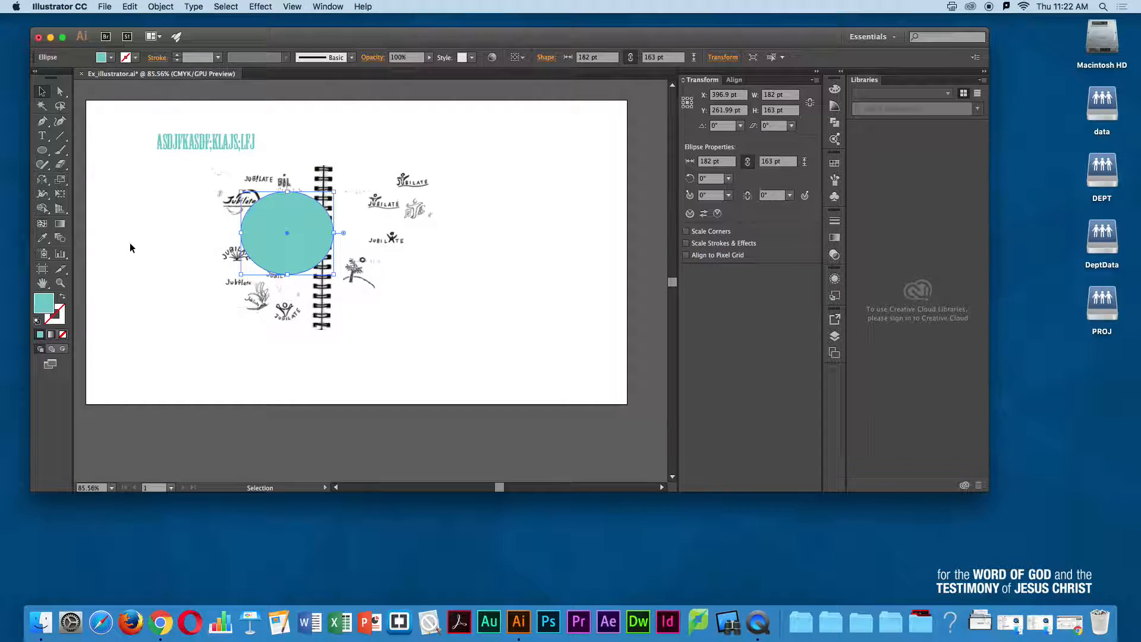
Step: Give the teal ellipse a 1 pt very dark blue stroke
click(61, 319)
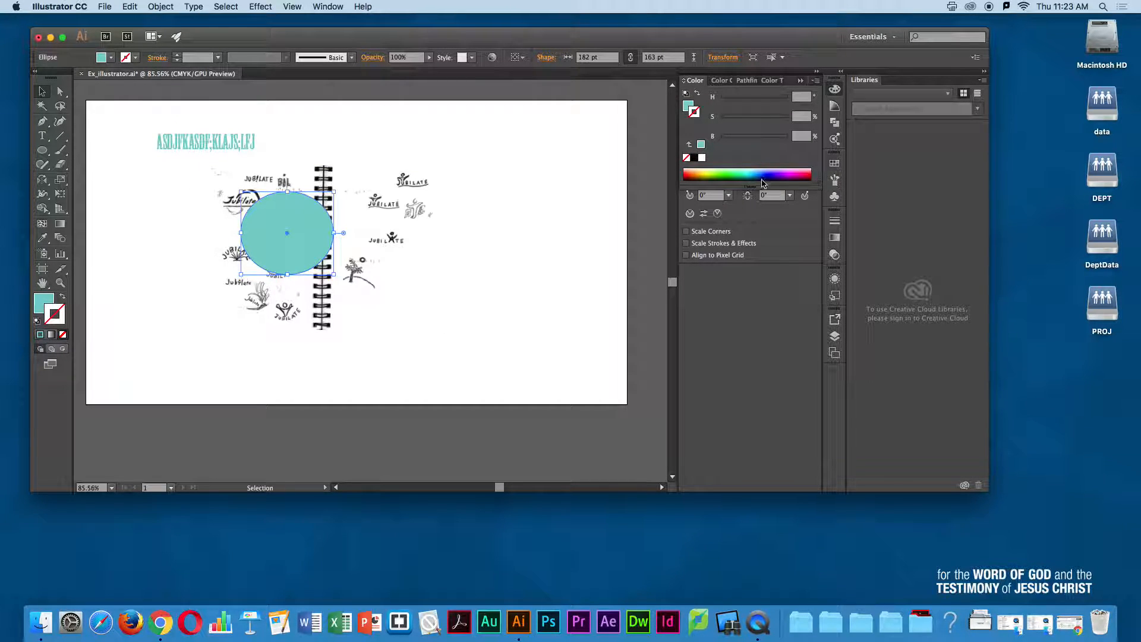
click(770, 180)
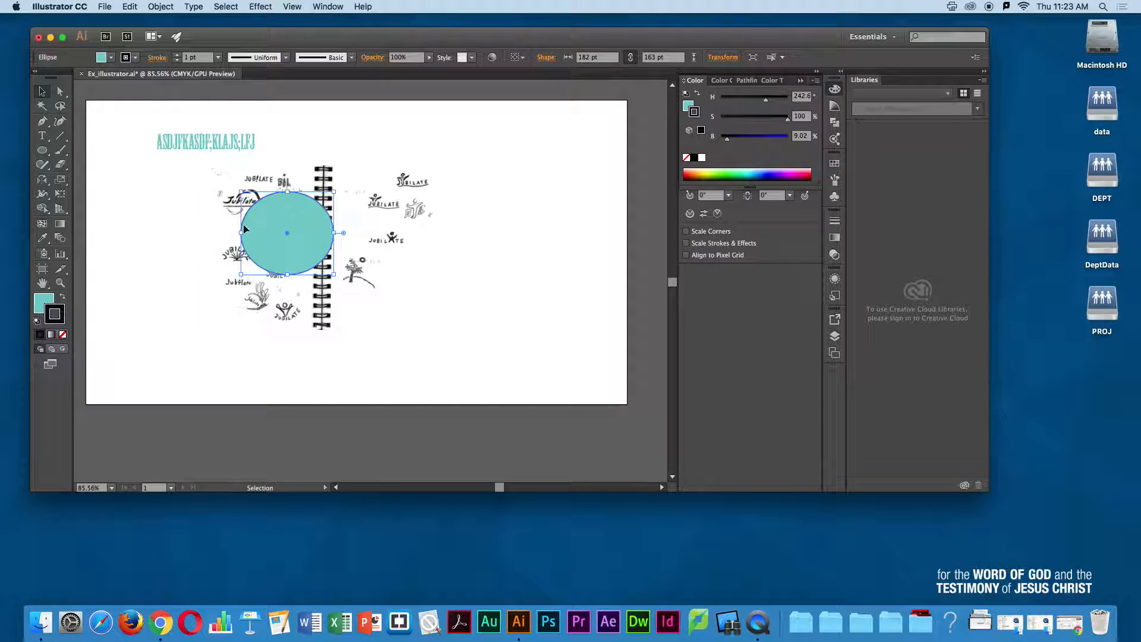
click(191, 237)
Step: Move the teal ellipse to the empty area beside the notebook sketches and set its stroke weight to 6 pt
drag(282, 234, 551, 231)
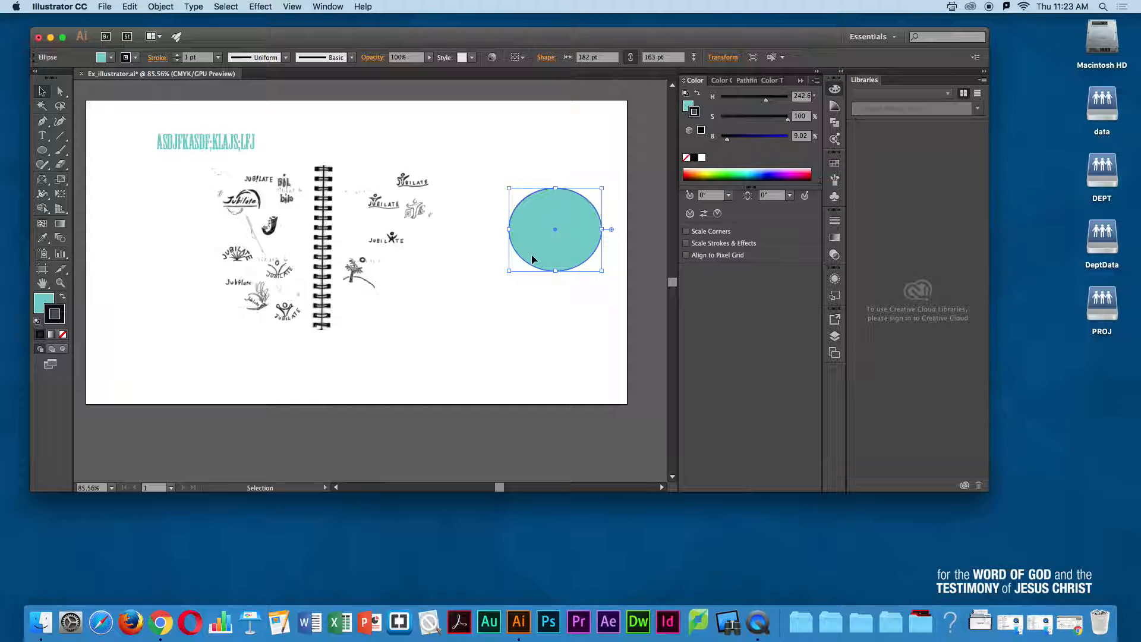
click(835, 222)
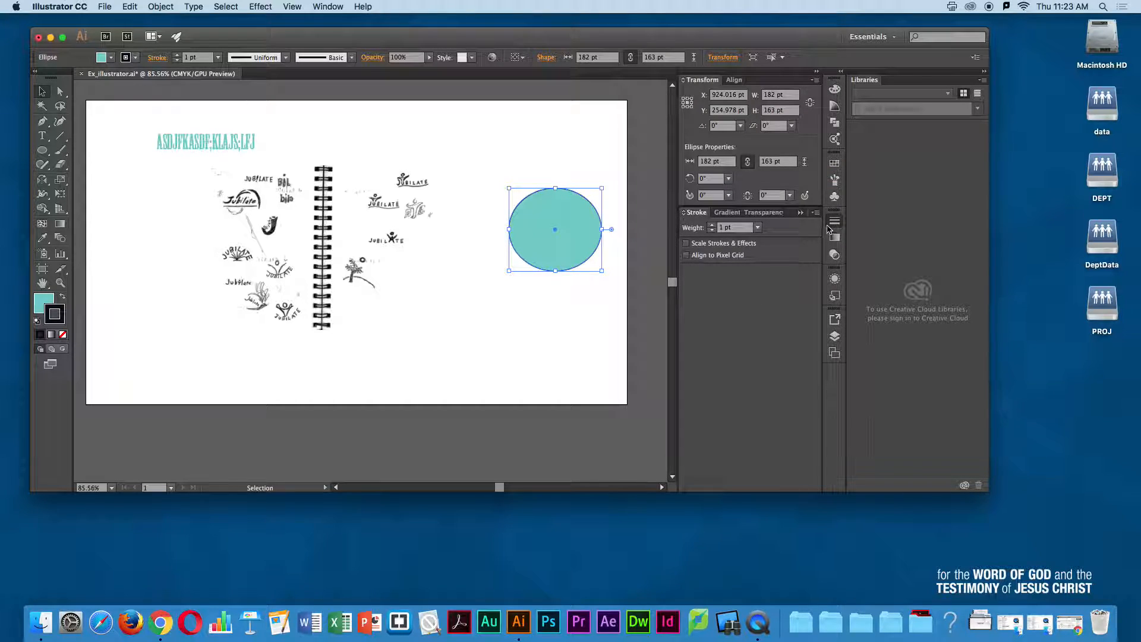
click(712, 226)
click(712, 226)
click(712, 225)
click(713, 227)
click(712, 226)
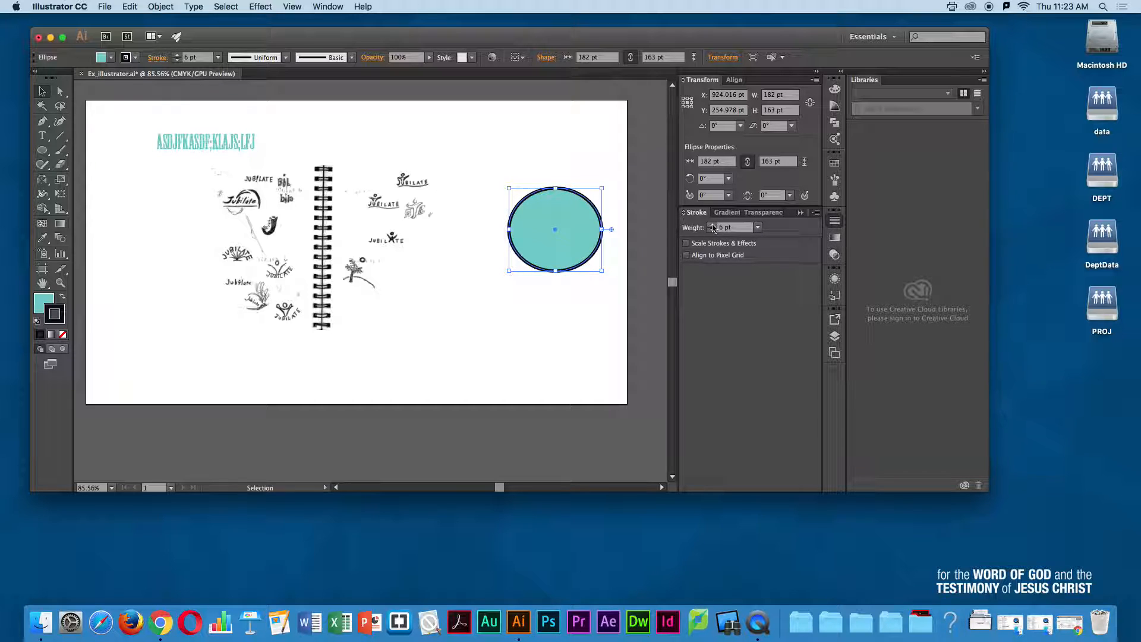
Step: Show the full stroke options and draw a rectangle about 295 by 71 pt above the ellipse
click(816, 212)
click(844, 214)
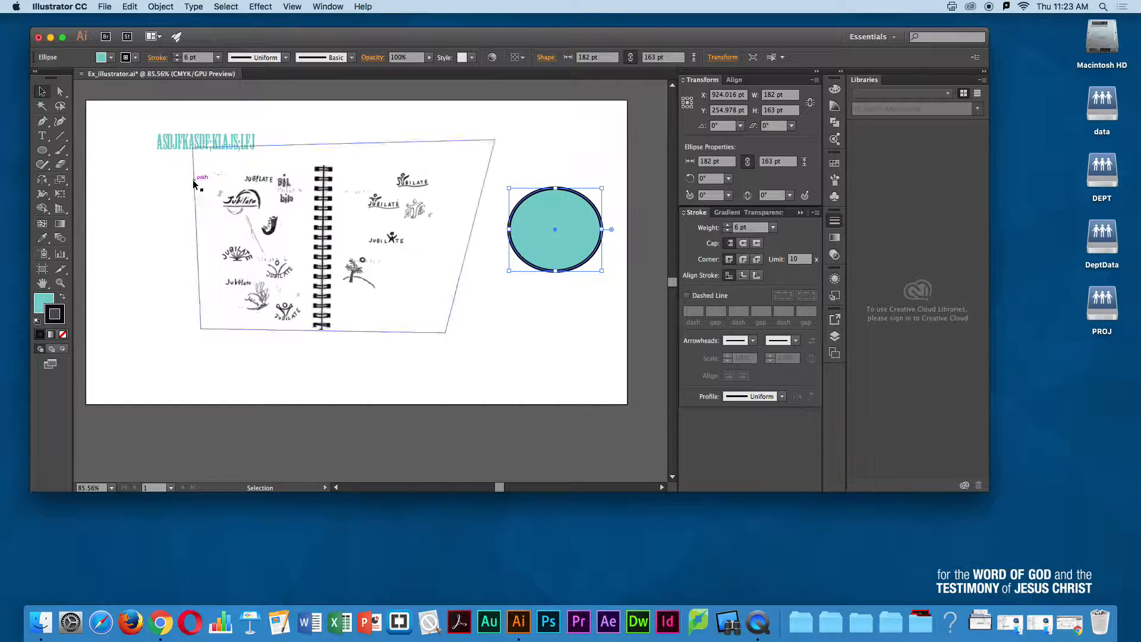
drag(42, 150, 116, 149)
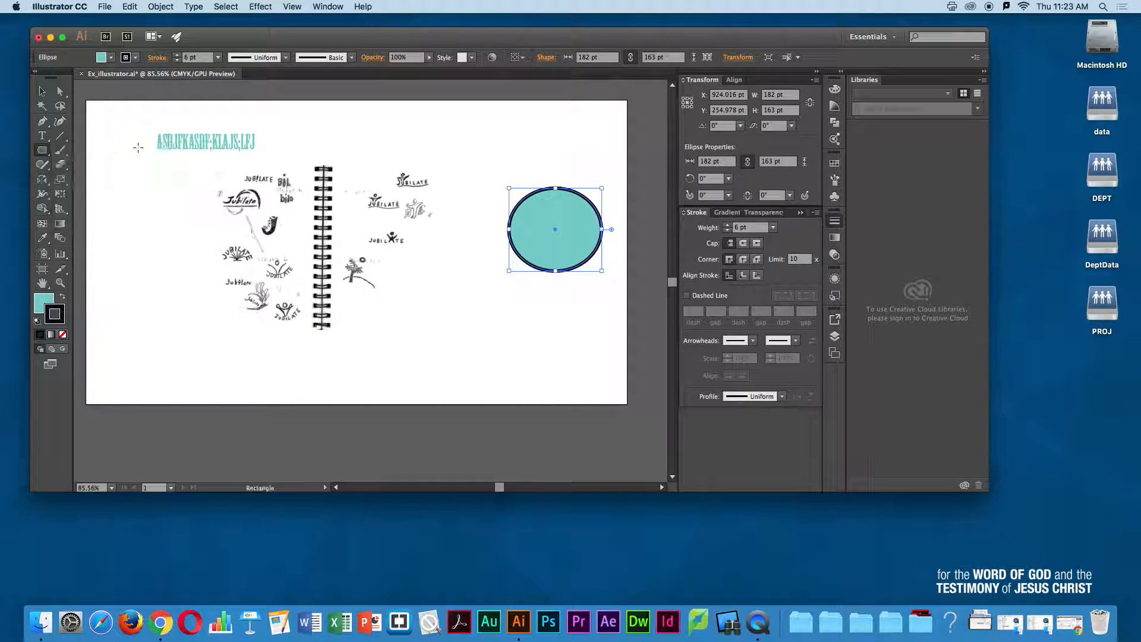
drag(415, 122, 567, 158)
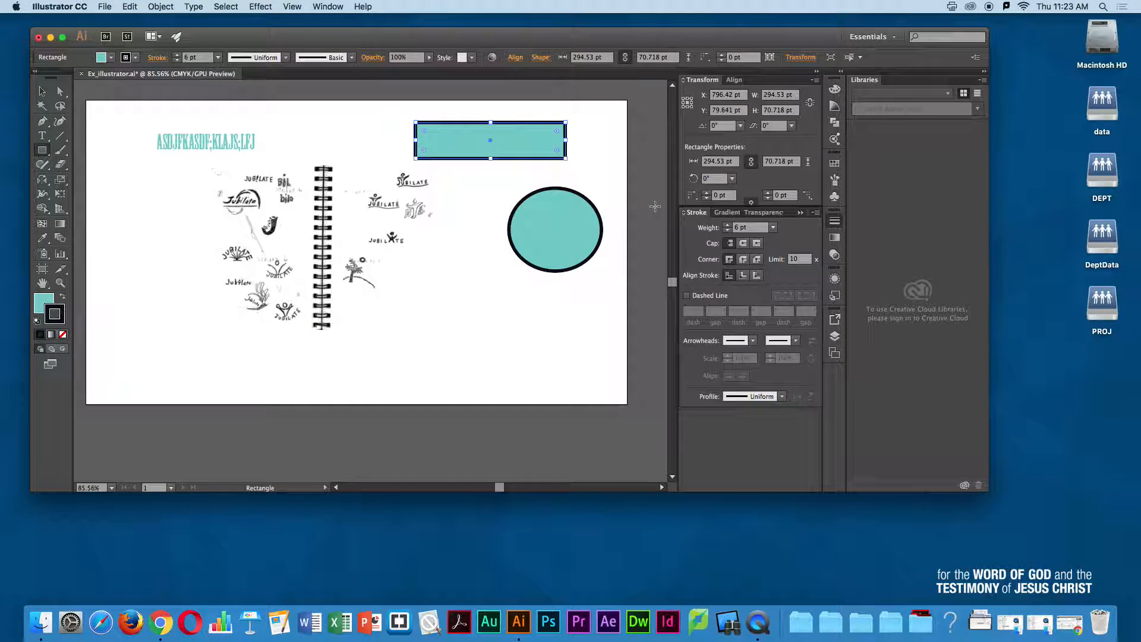
Step: Try the Round Join corner style on the rectangle's stroke and deselect the rectangle
key(v)
click(413, 115)
key(super+space)
drag(413, 111, 602, 140)
key(space)
drag(487, 173, 428, 214)
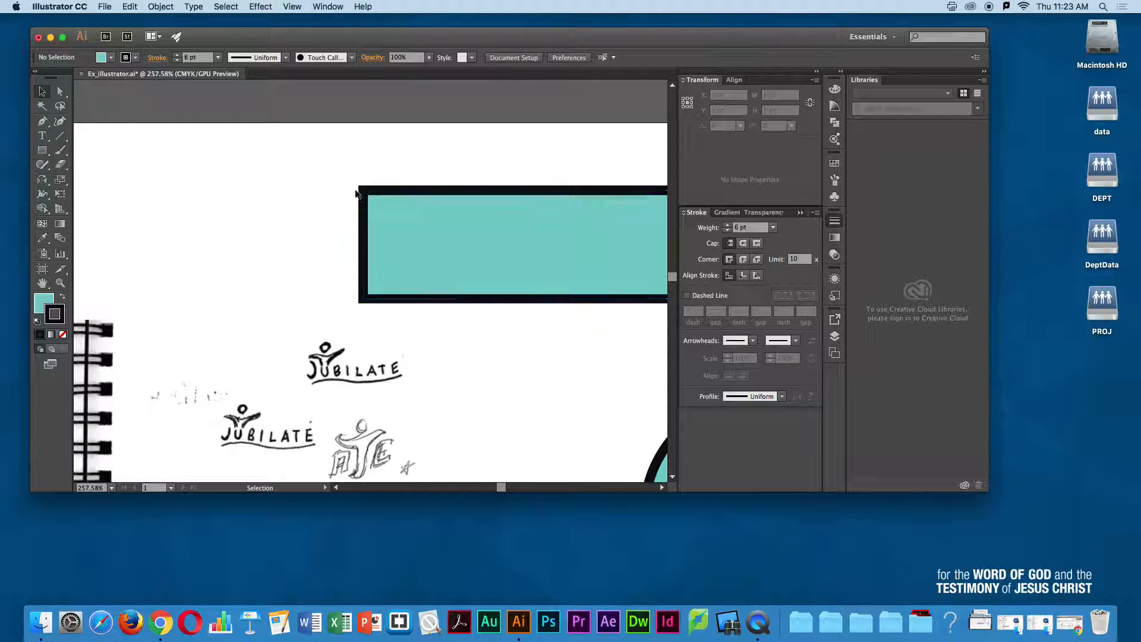
click(381, 195)
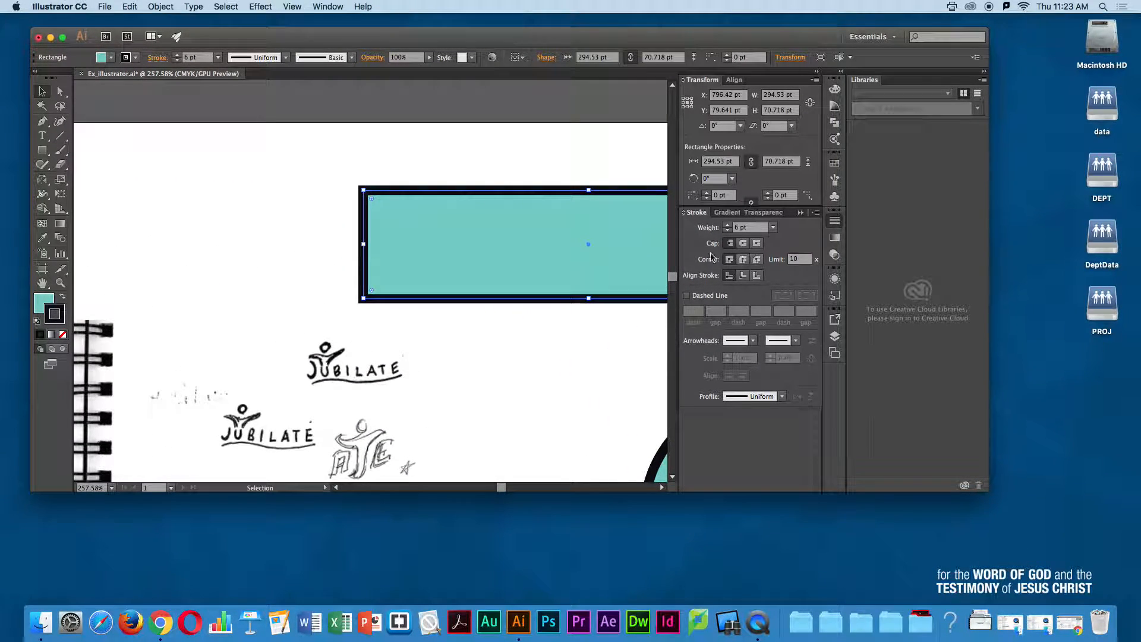
click(742, 259)
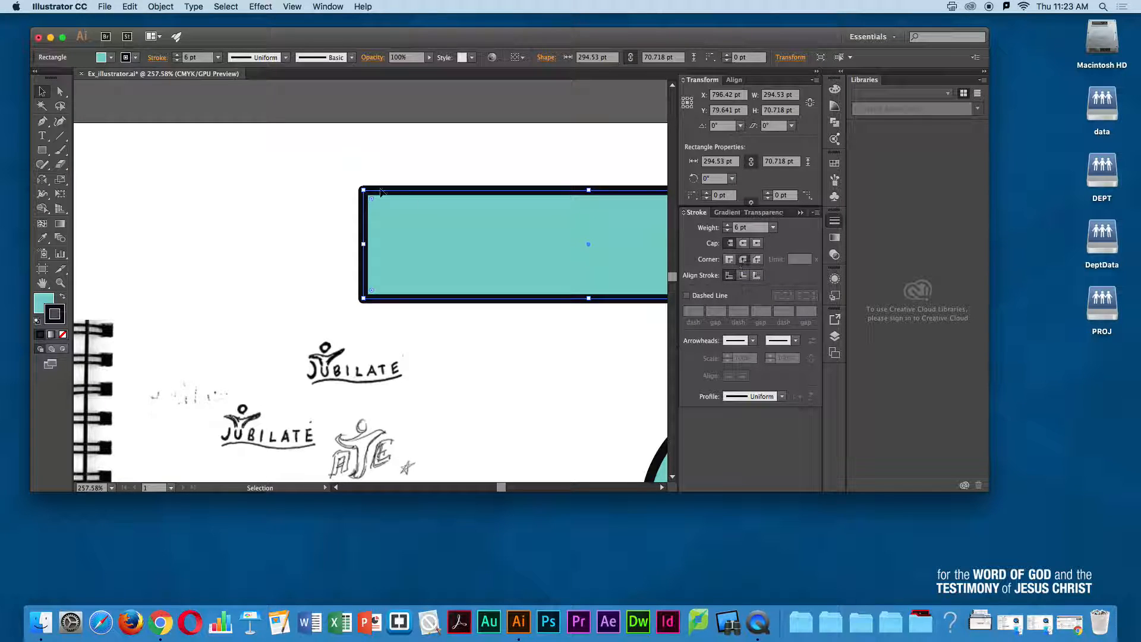
key(super+shift+a)
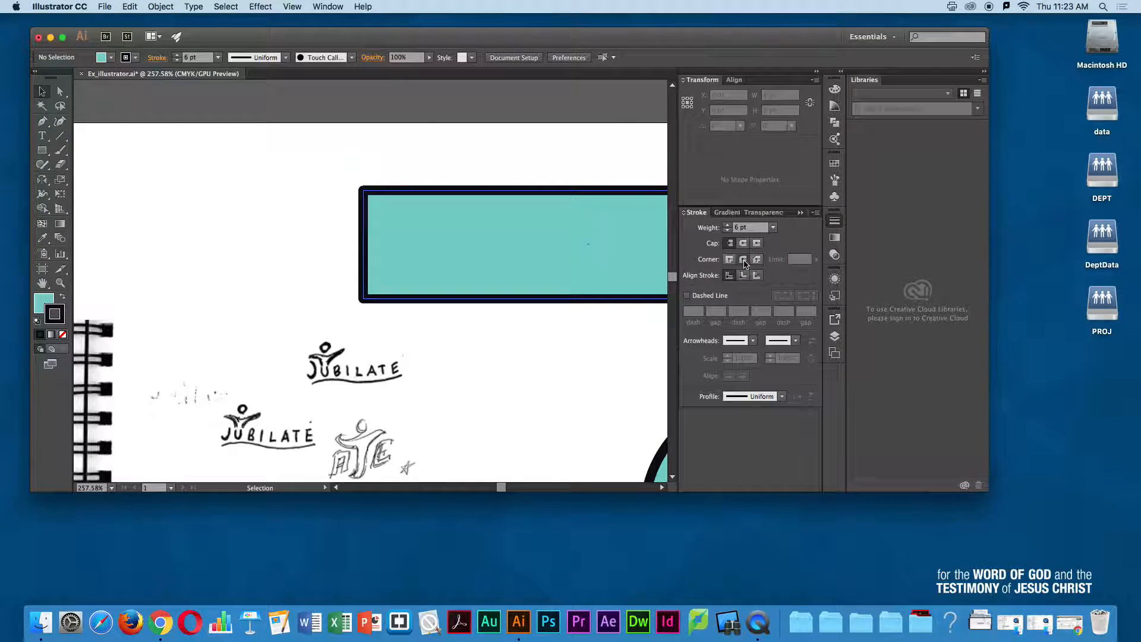
Step: Set the rectangle's stroke corners to Bevel Join, deselect it and return to a view of the whole artboard
click(612, 258)
click(755, 259)
click(468, 176)
alt+super+click(509, 193)
alt+super+click(512, 192)
alt+super+click(341, 342)
alt+super+click(329, 339)
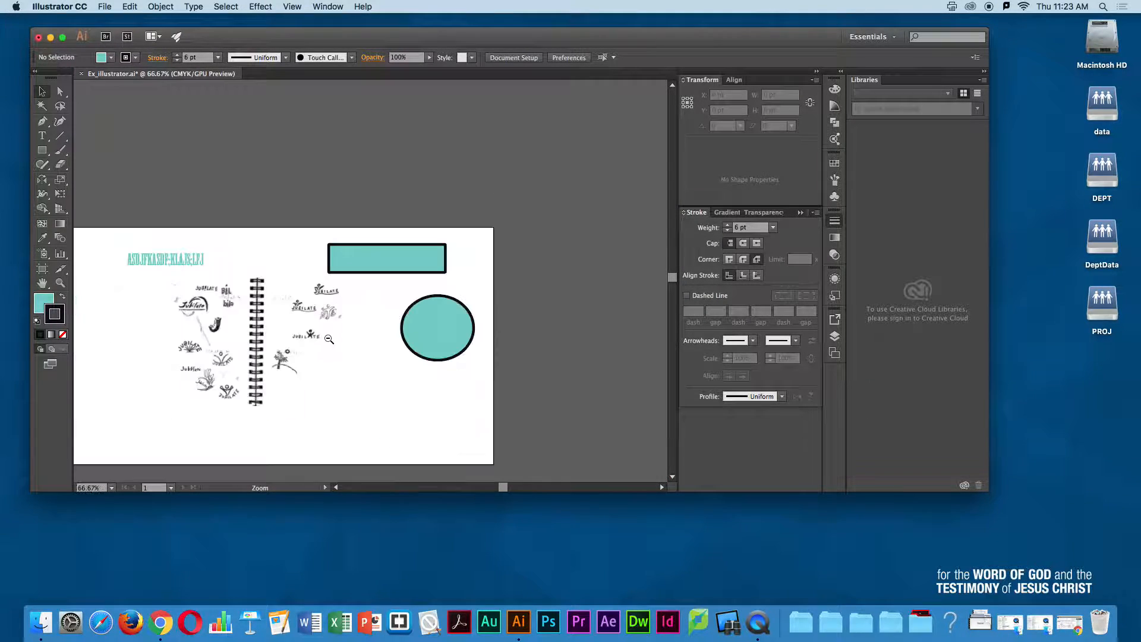
alt+super+click(328, 340)
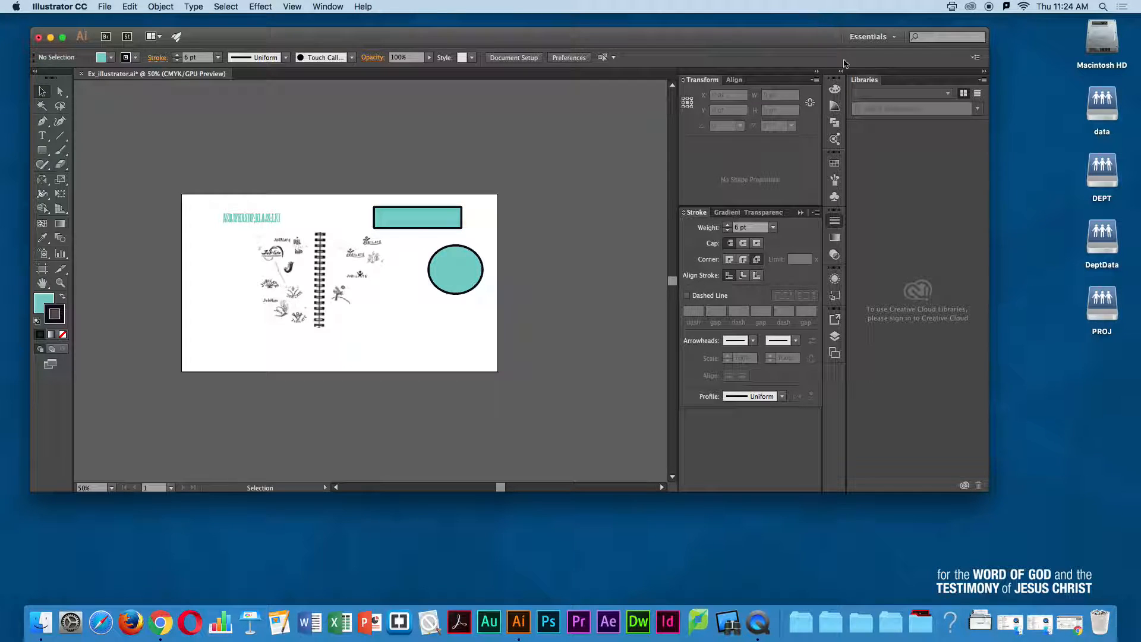
Step: Revisit the Color, Stroke and Transparency settings and bring up the document's layers
click(834, 88)
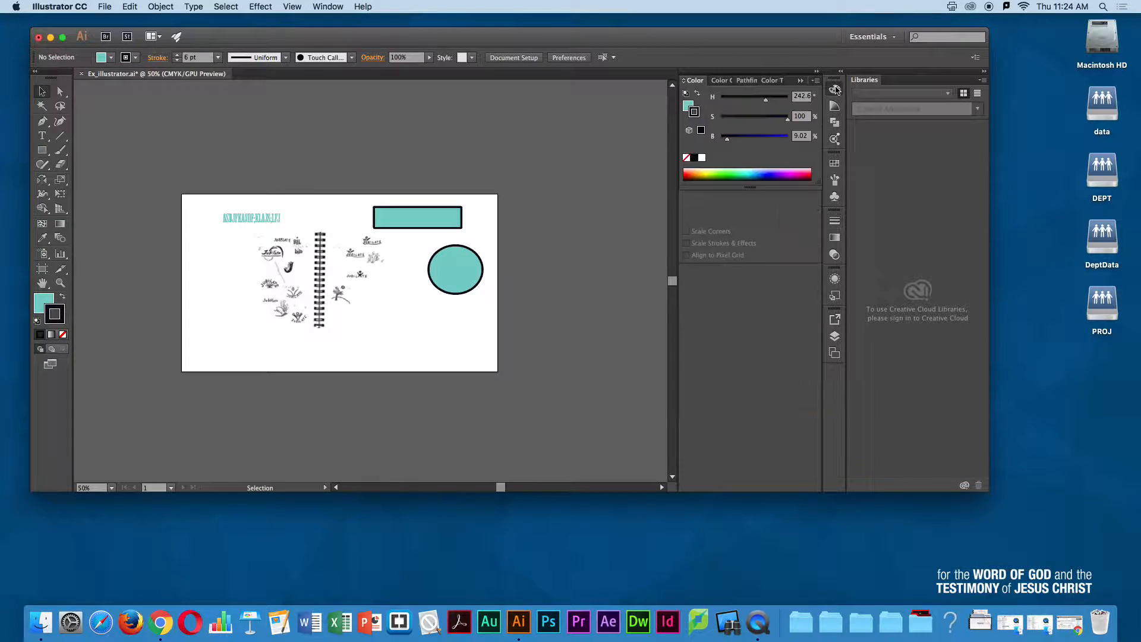
click(834, 221)
click(835, 254)
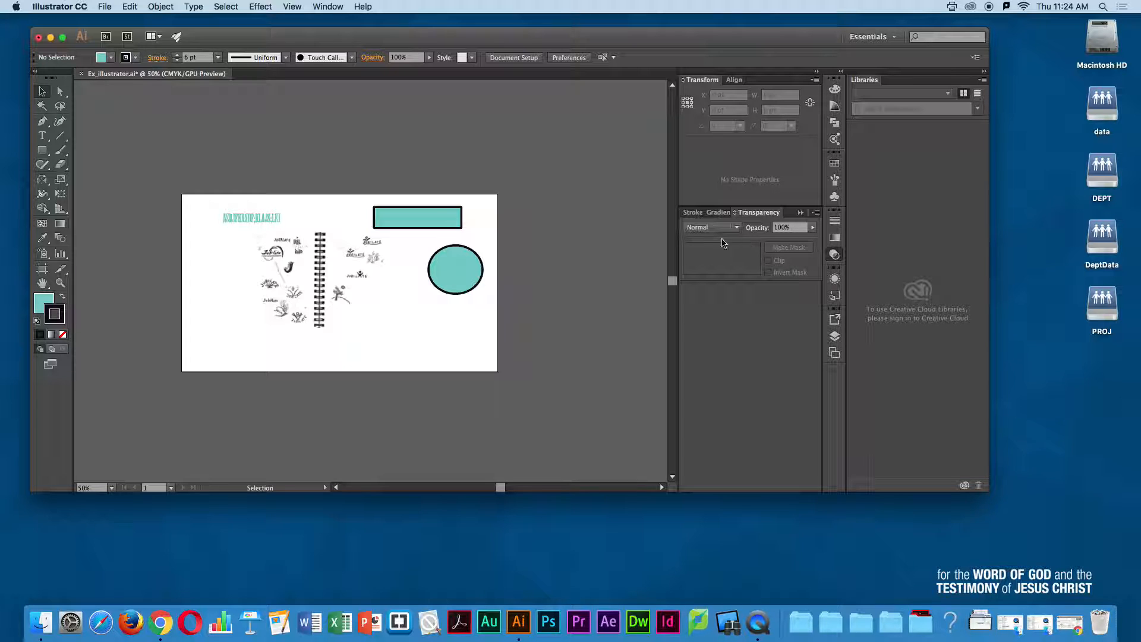
click(835, 336)
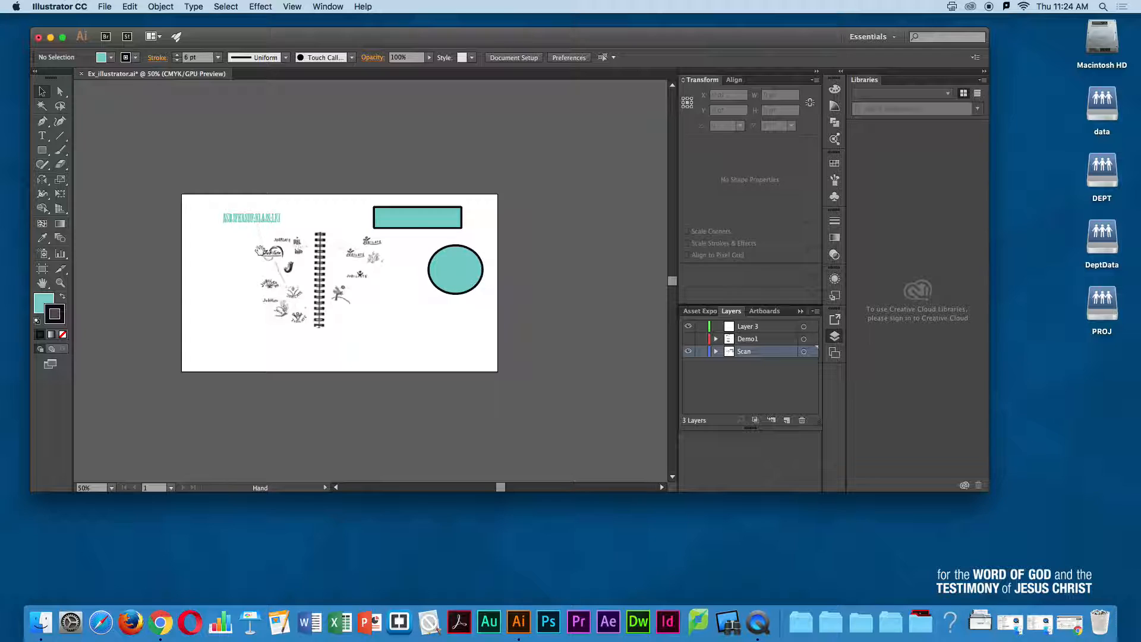
scroll(259, 252, down, 1)
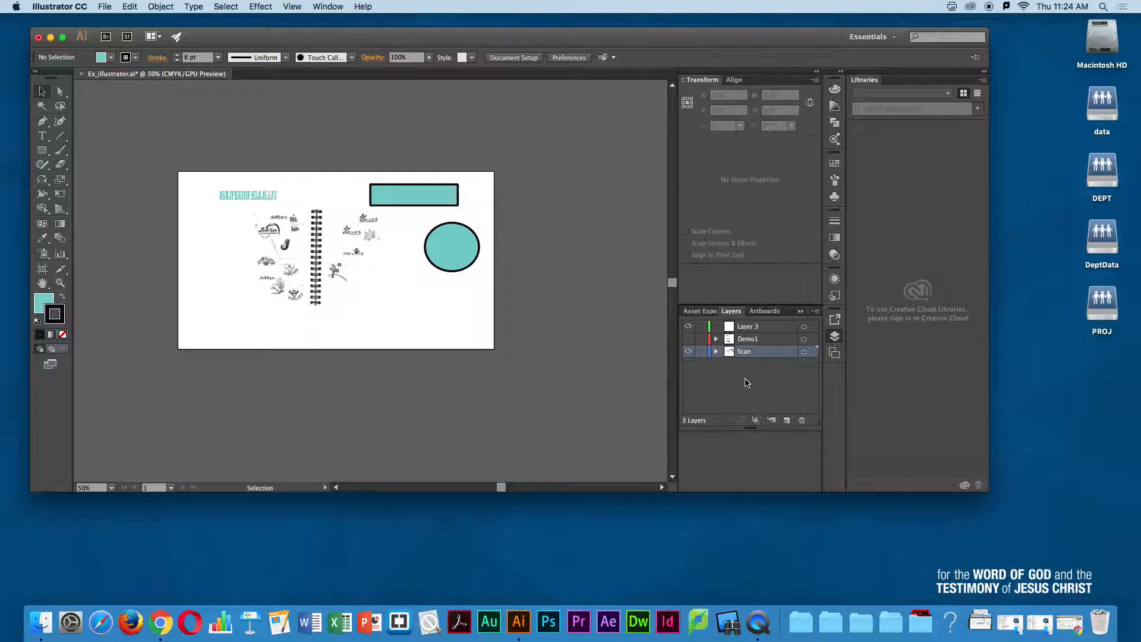
Step: Hide Layer 3, expand the Scan layer's contents and enlarge the layers list
click(688, 326)
click(716, 352)
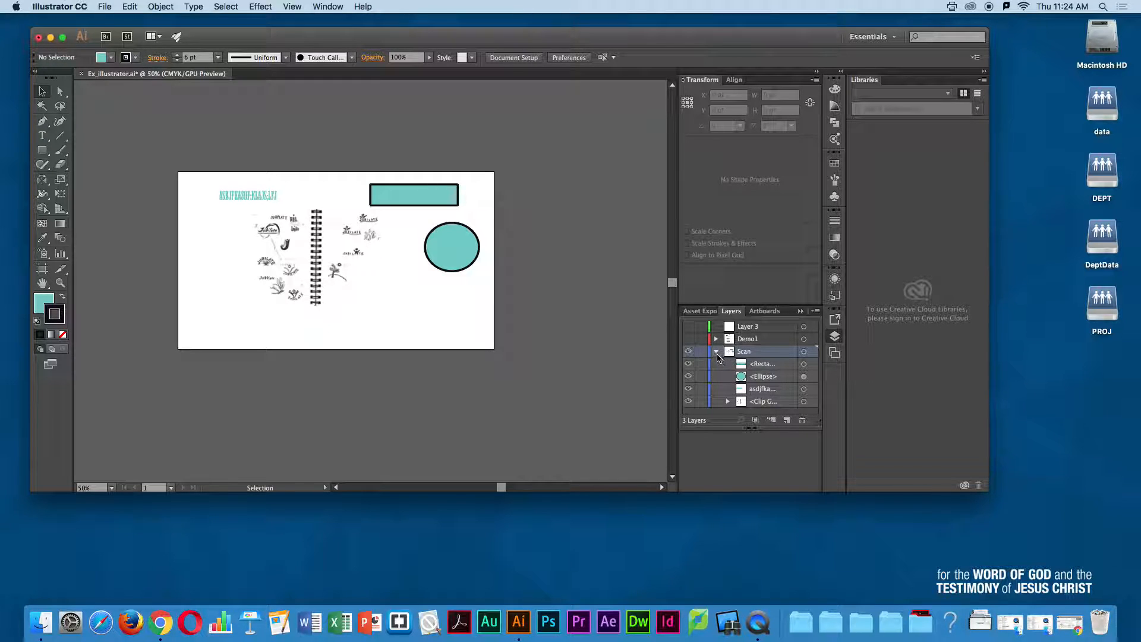
click(716, 351)
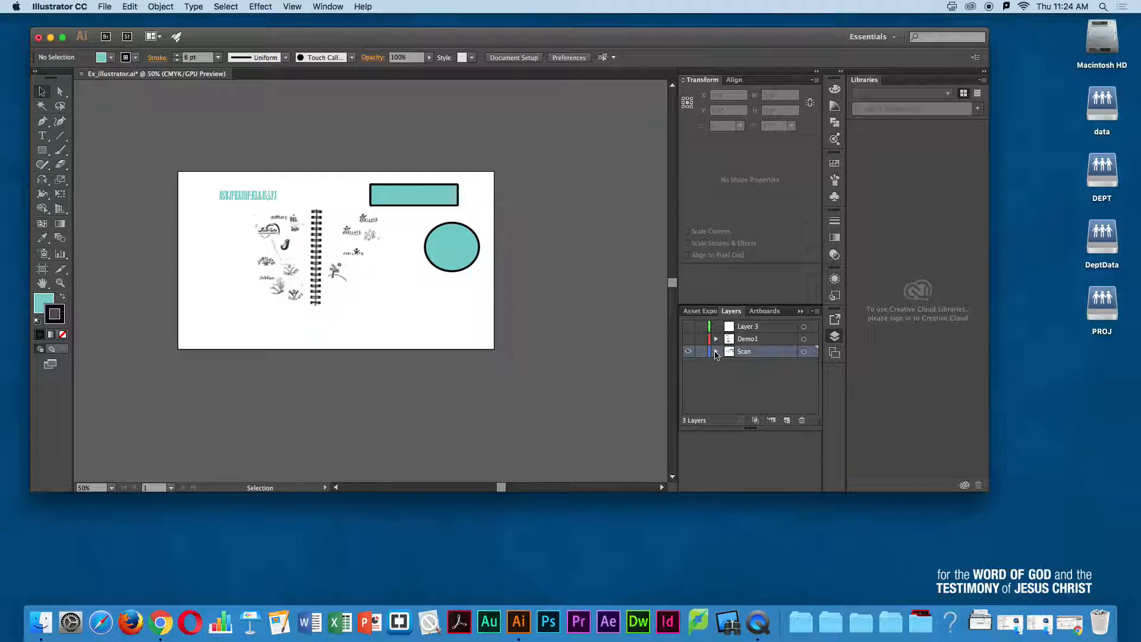
click(717, 352)
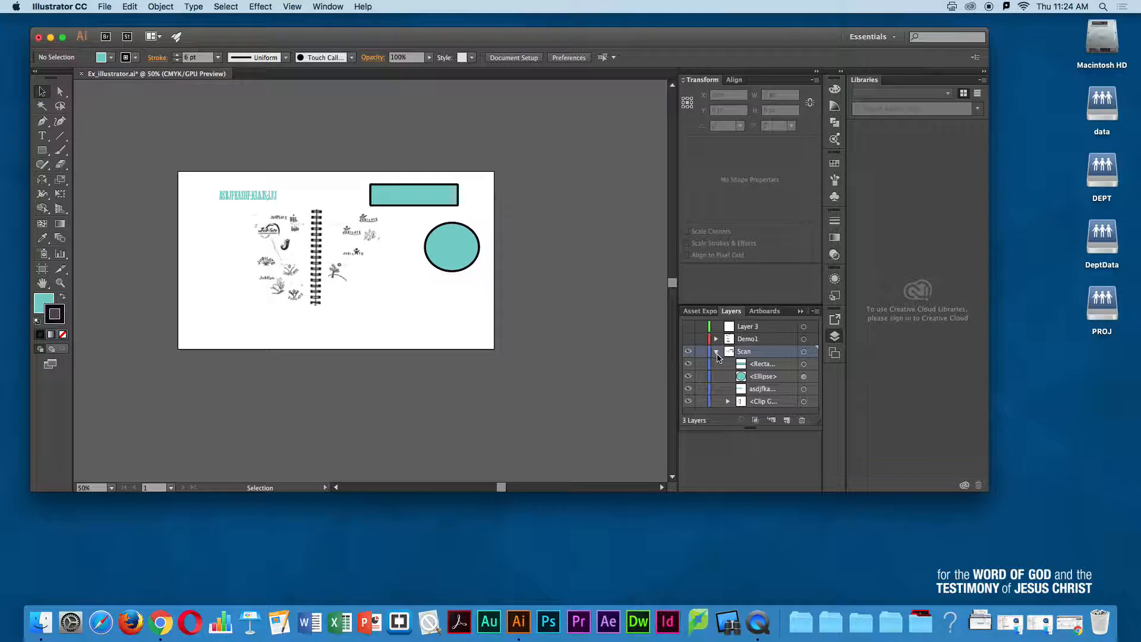
drag(819, 424, 824, 520)
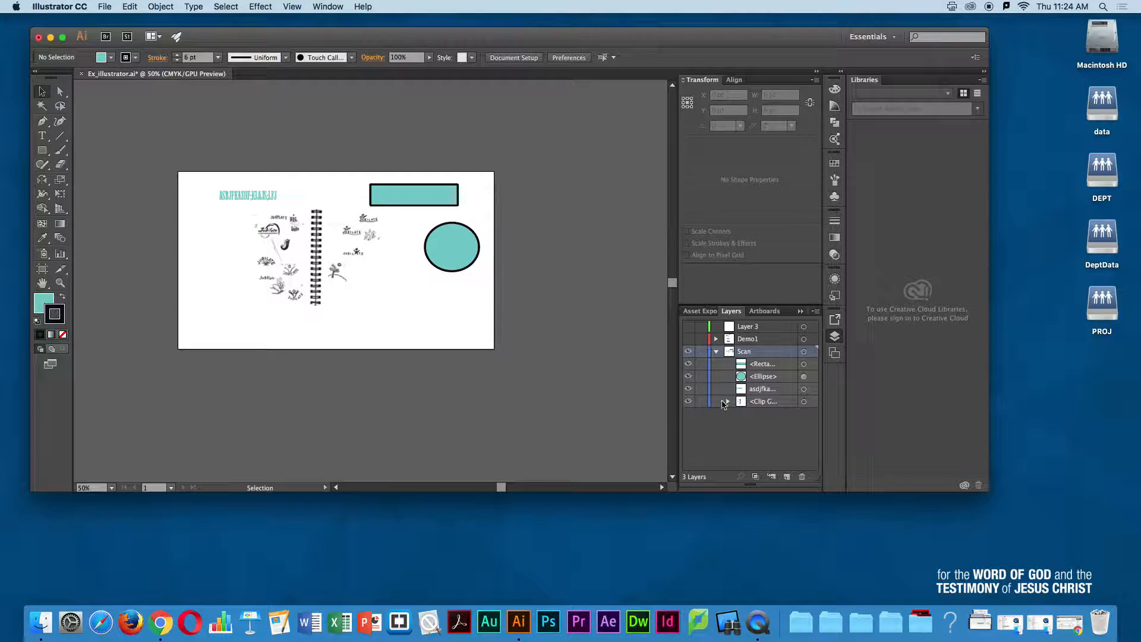
Step: Try toggling the visibility of the sketches' clip group in the Scan layer
click(688, 401)
click(688, 402)
click(688, 402)
click(688, 402)
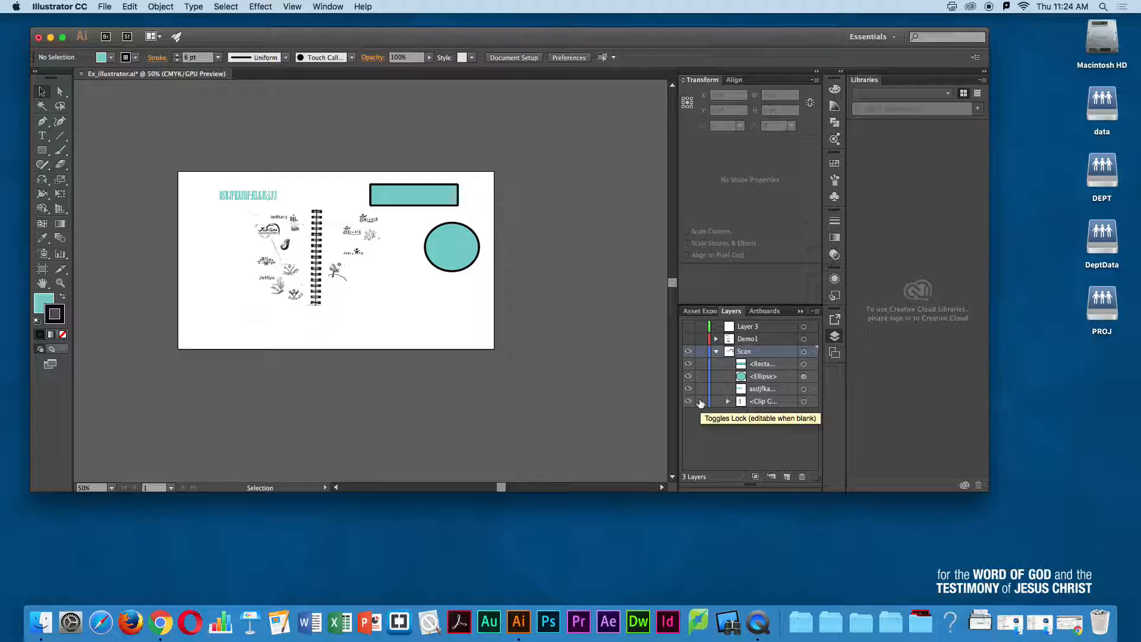
Step: Try moving the notebook sketches, undo the move and lock their clip group in the Scan layer
mouse_move(298, 239)
mouse_down()
mouse_move(267, 259)
mouse_move(276, 257)
mouse_up()
key(super+z)
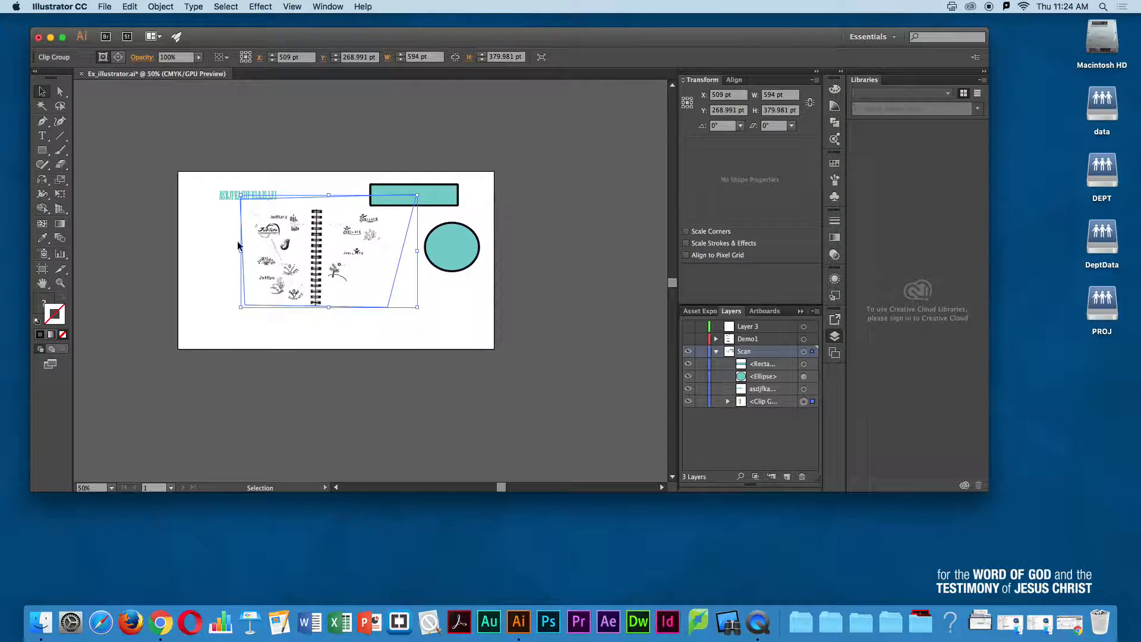
click(702, 402)
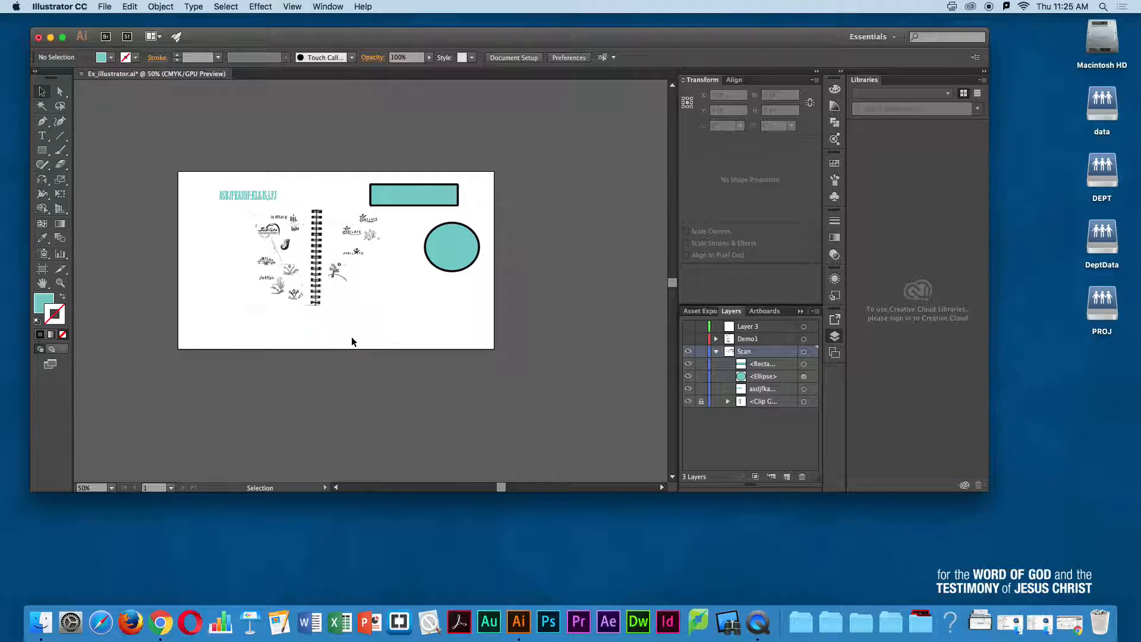
Step: Hide and reshow each item of the Scan layer in turn: the clip group, text, ellipse and rectangle
click(688, 402)
click(689, 402)
click(689, 390)
click(689, 389)
click(688, 376)
click(688, 377)
click(688, 365)
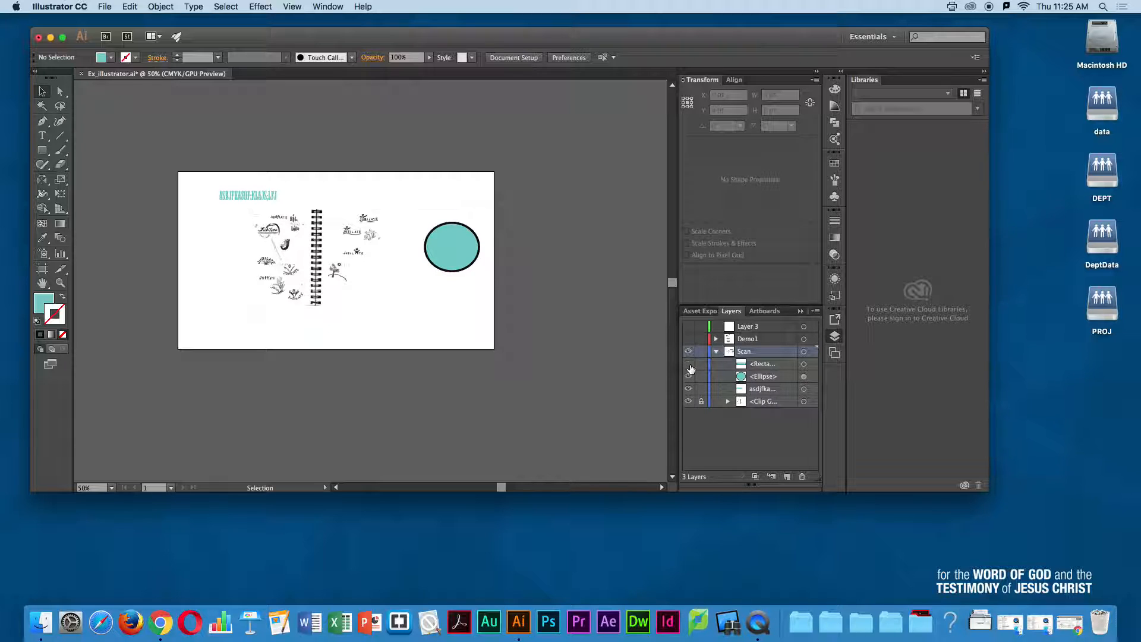
click(688, 364)
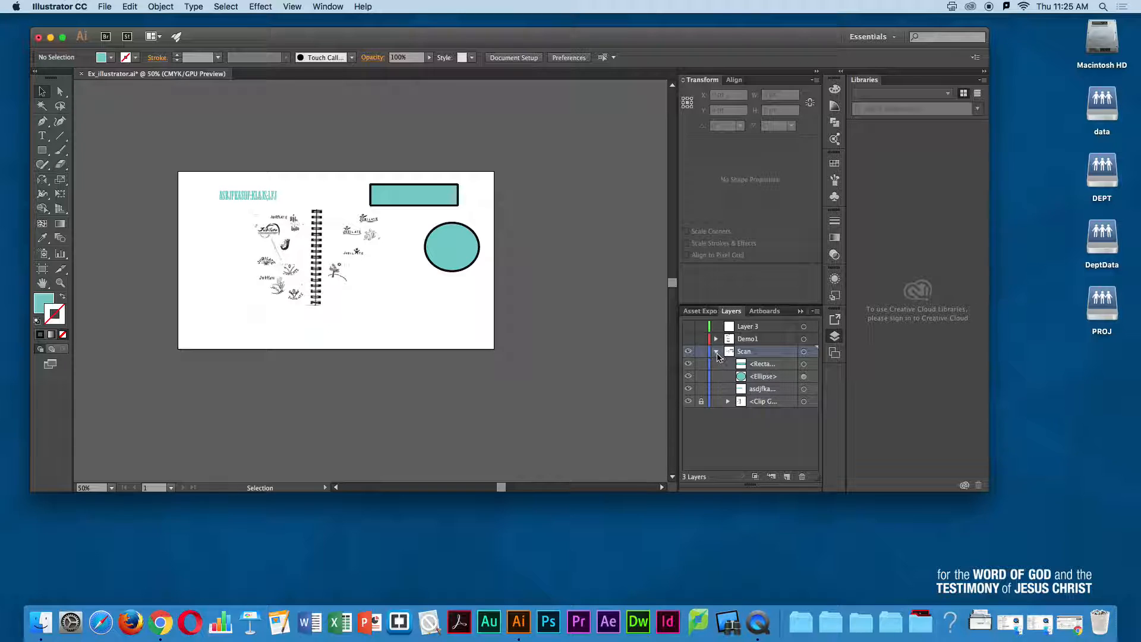
Step: Move the rectangle, ellipse and text together from the Scan layer into Layer 3
click(746, 365)
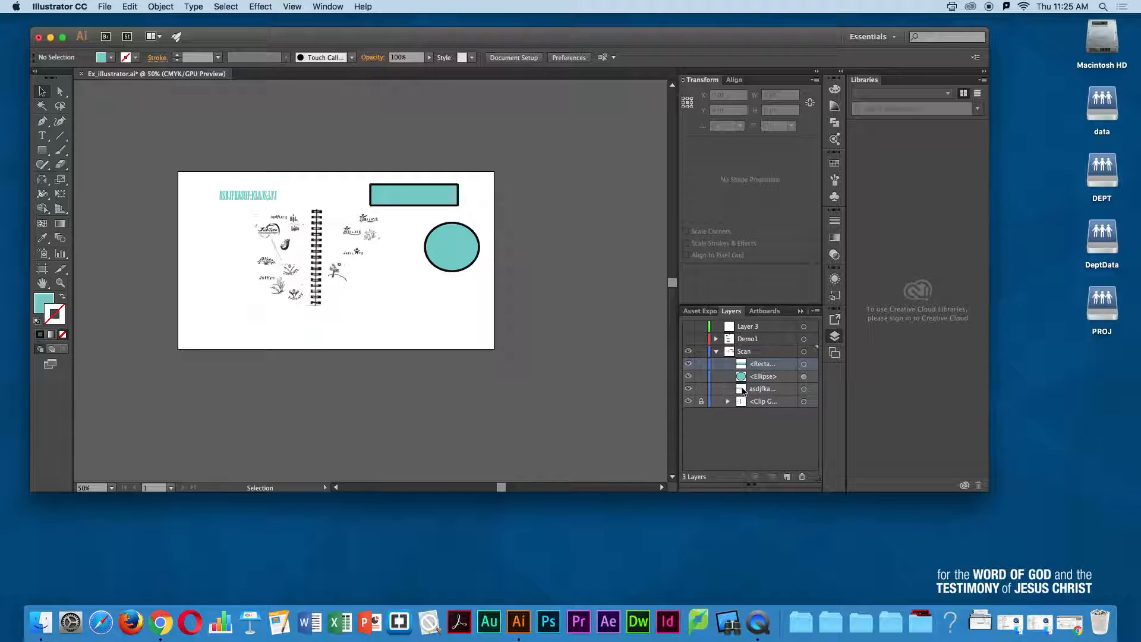
shift+click(743, 391)
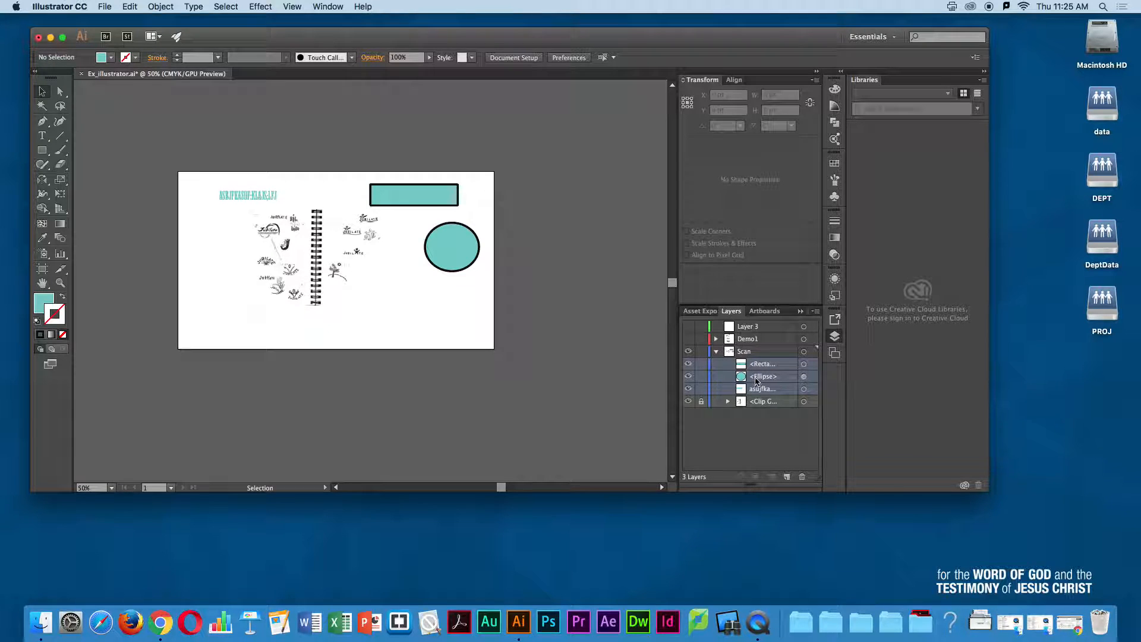
drag(743, 367, 748, 329)
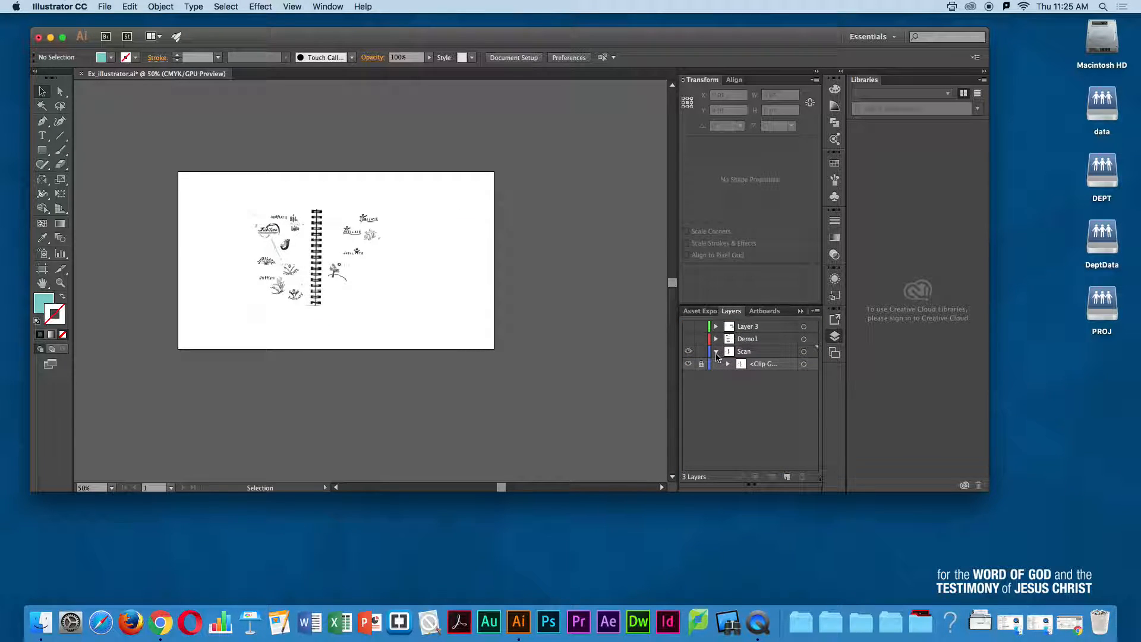
Step: Collapse the Scan layer, hide it and make Layer 3 visible
click(688, 351)
click(716, 351)
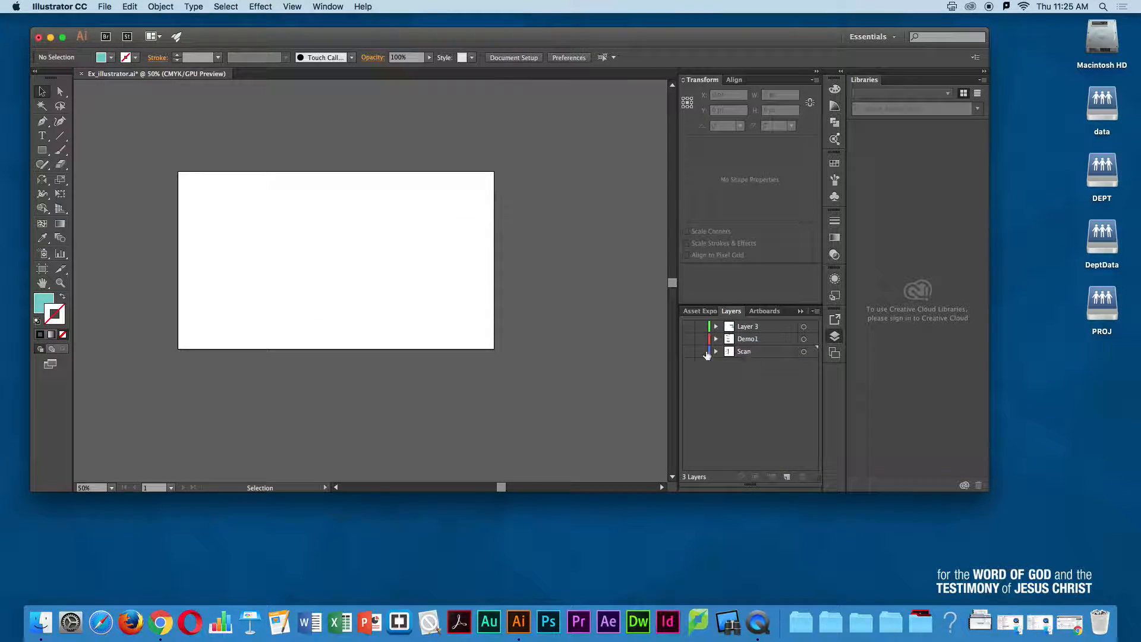
click(688, 351)
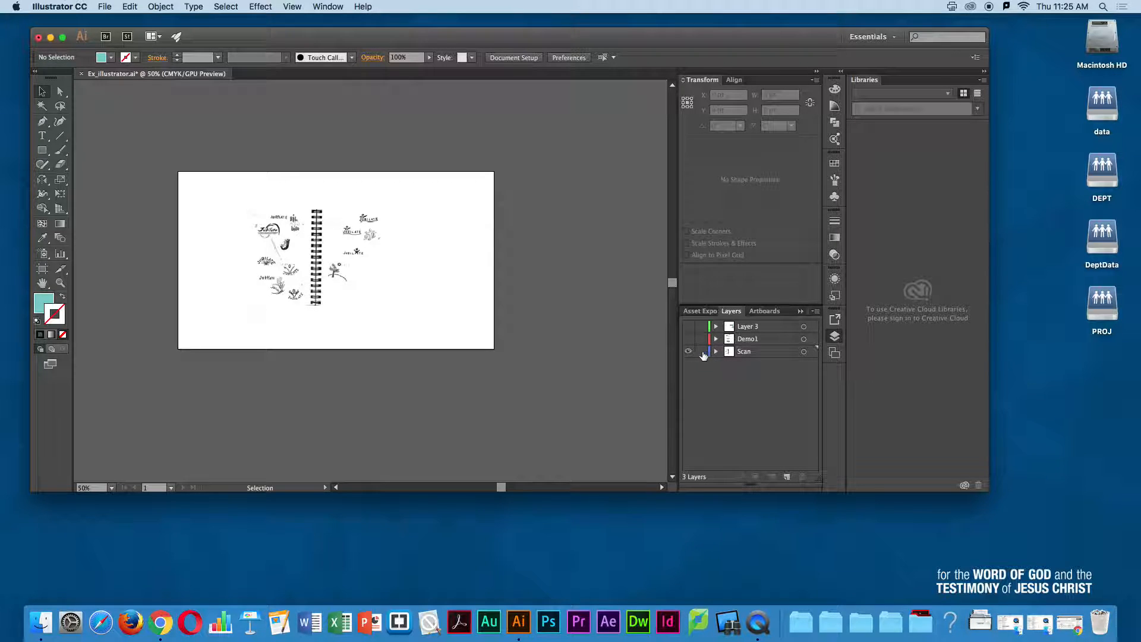
click(717, 351)
click(717, 351)
click(688, 326)
click(687, 350)
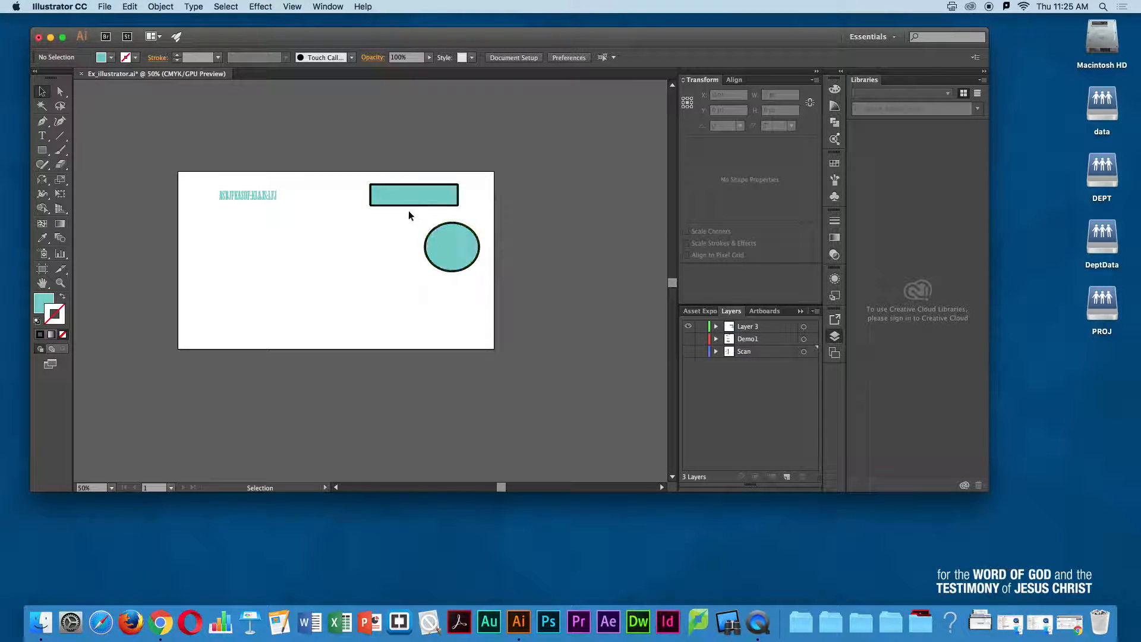
Step: Rename Layer 3 to "De"
double_click(752, 328)
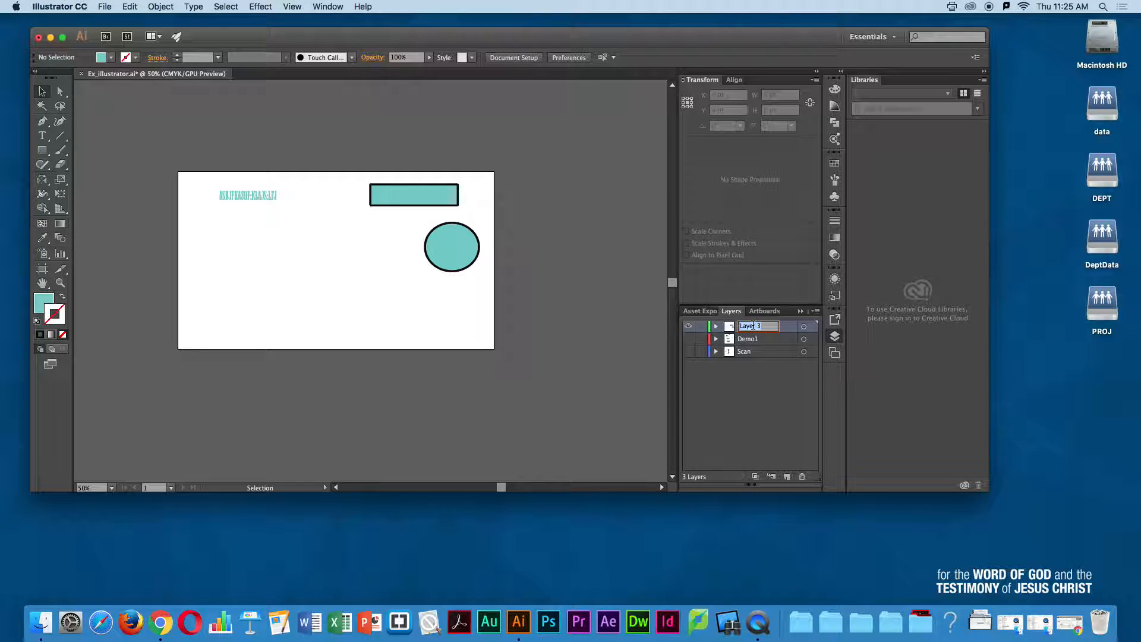
text(D)
text(e)
key(Return)
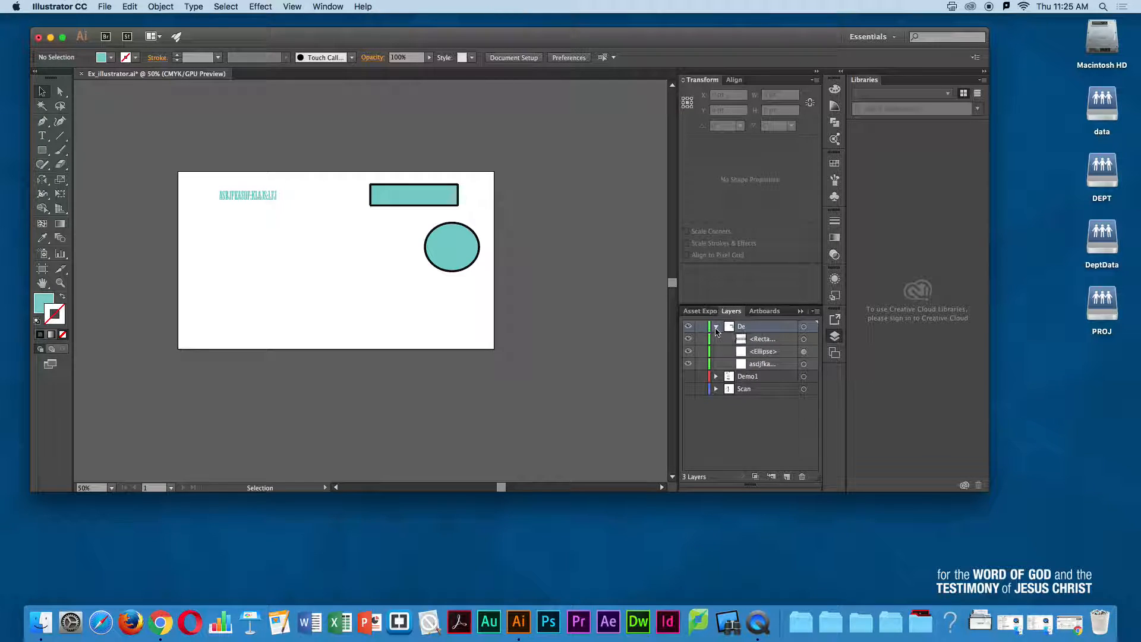
Step: Target the rectangle, the ellipse and the text of the De layer one by one to identify each on the artboard
click(803, 339)
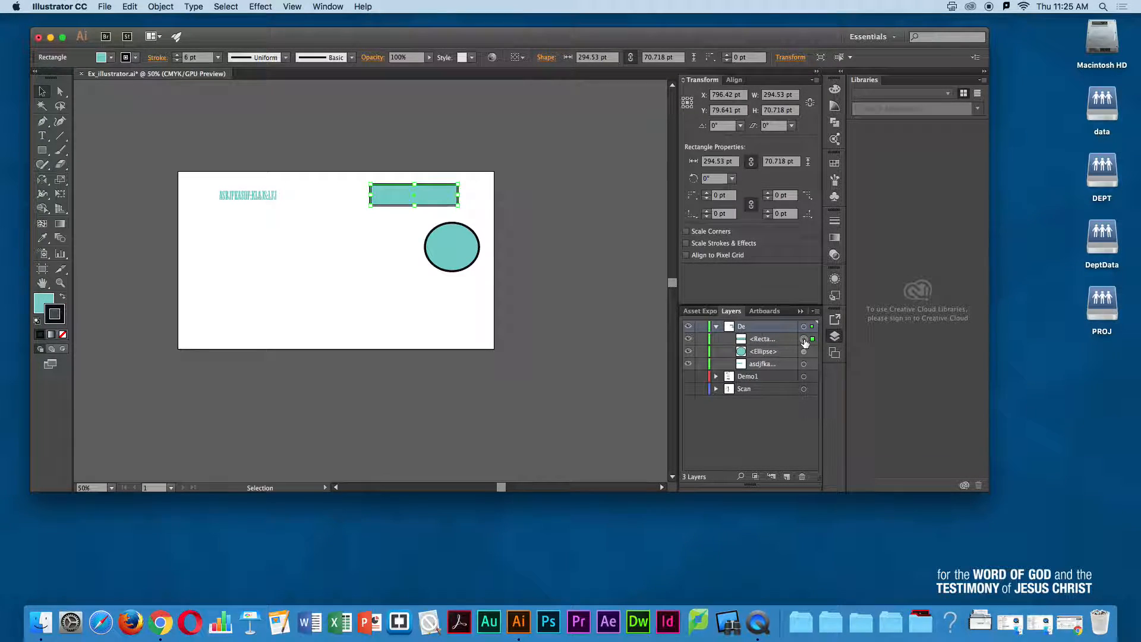
click(804, 352)
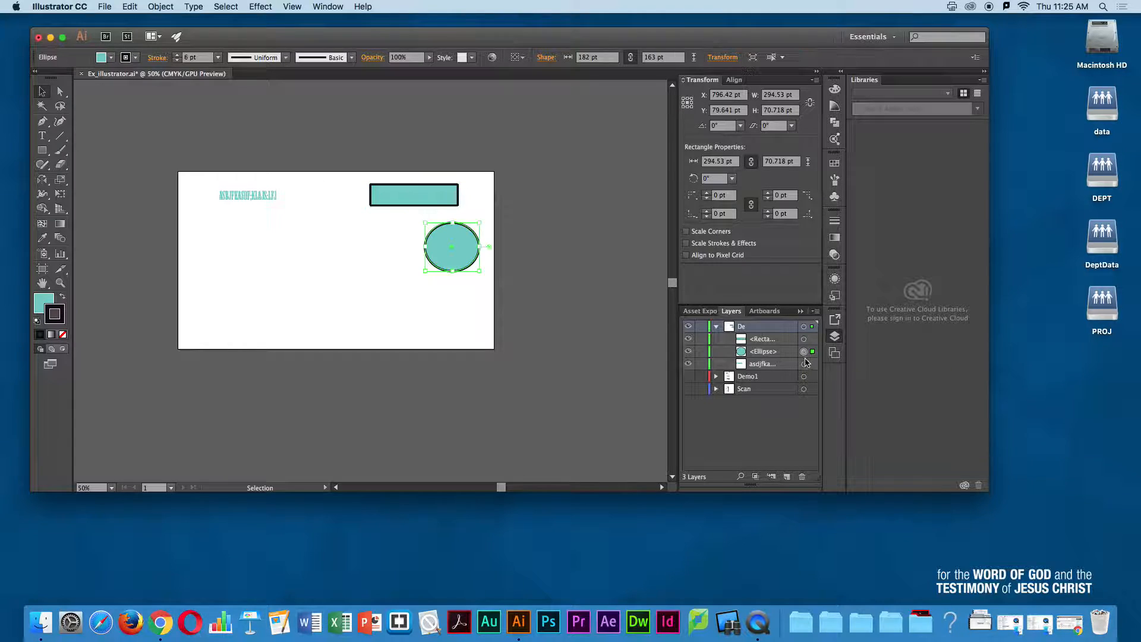
click(804, 363)
click(804, 352)
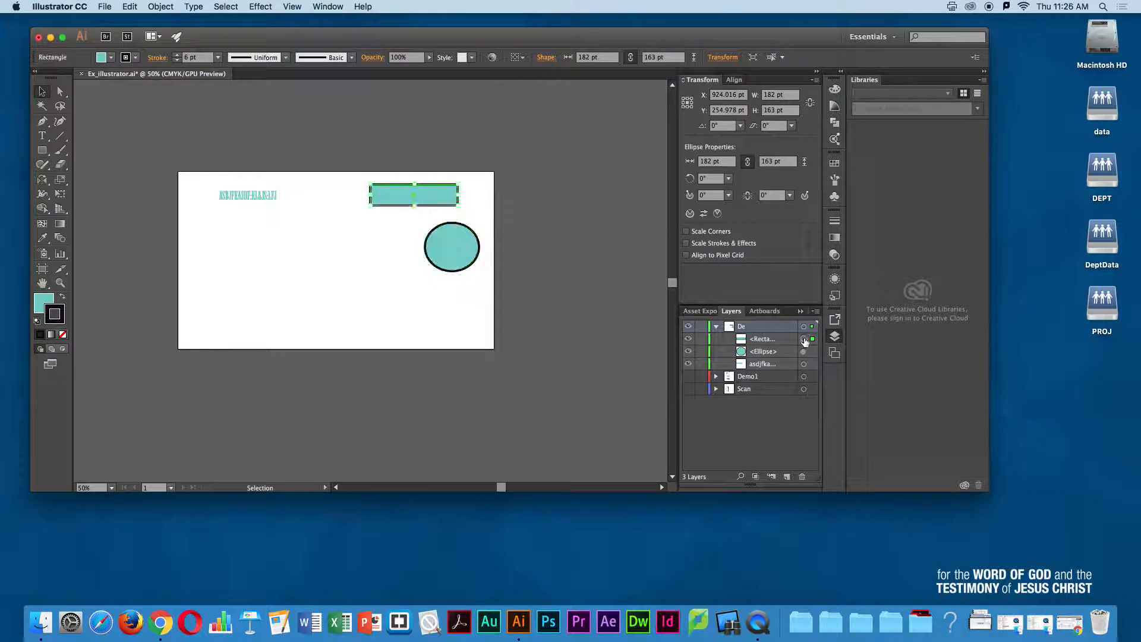
click(804, 339)
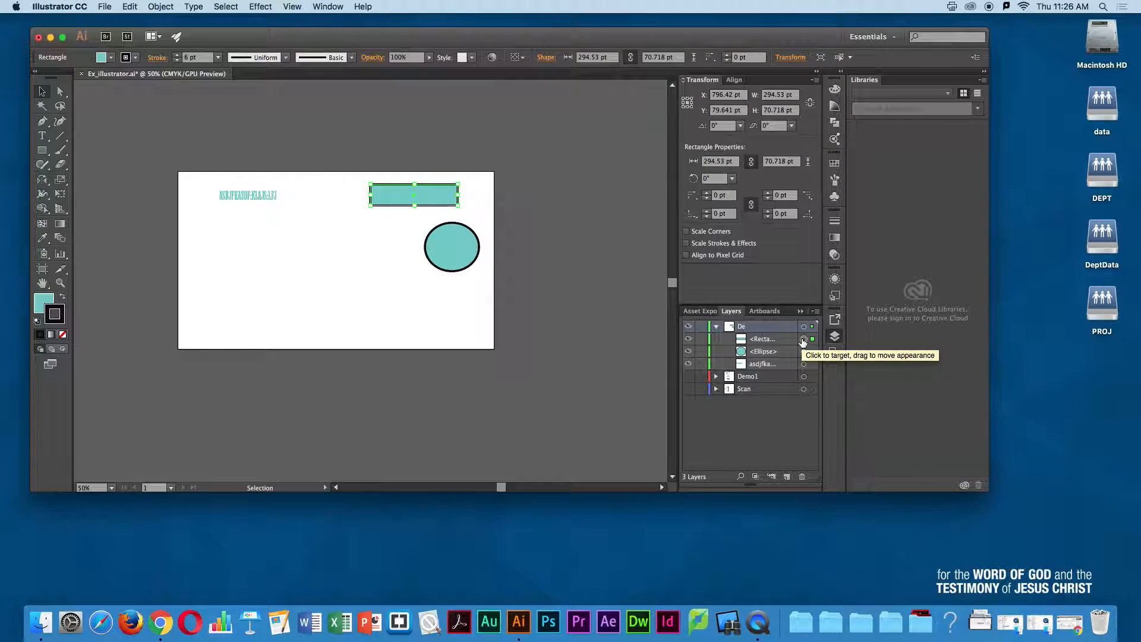
Step: Hide and reshow the De layer's rectangle and target it again
click(688, 338)
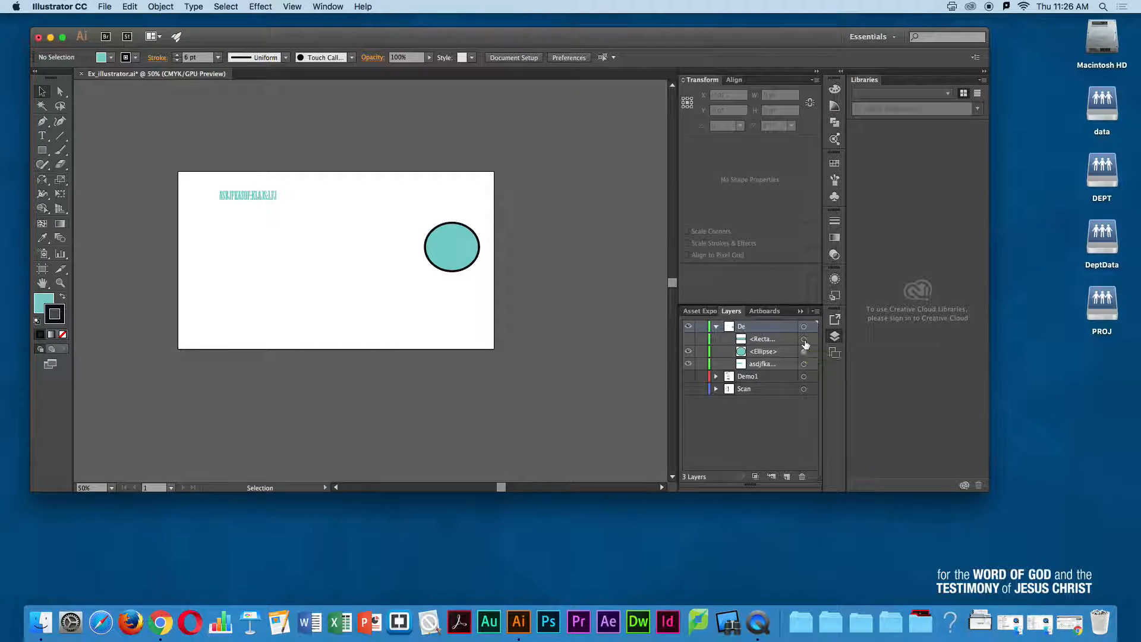
click(688, 339)
click(804, 338)
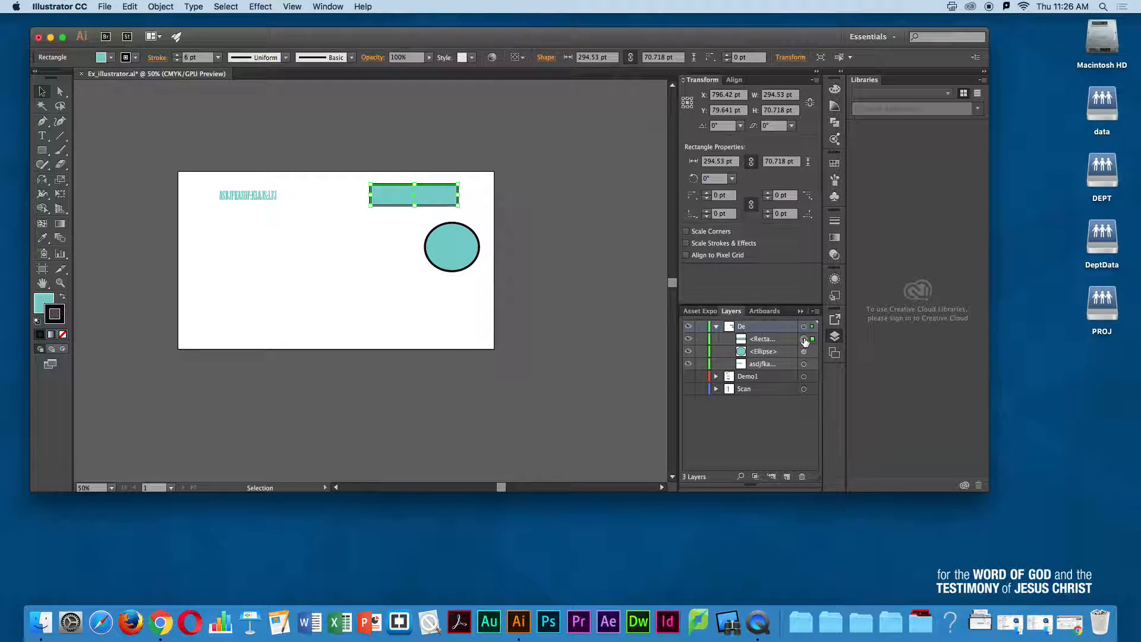
Step: Collapse the De layer, deselect its artwork and delete the whole layer
click(716, 327)
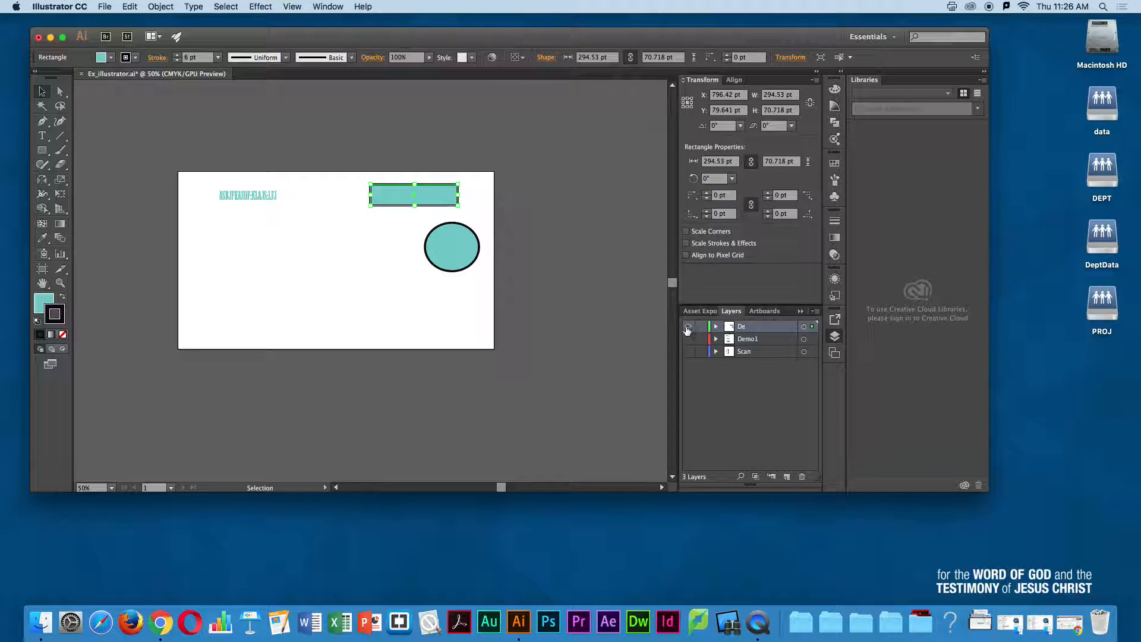
click(481, 216)
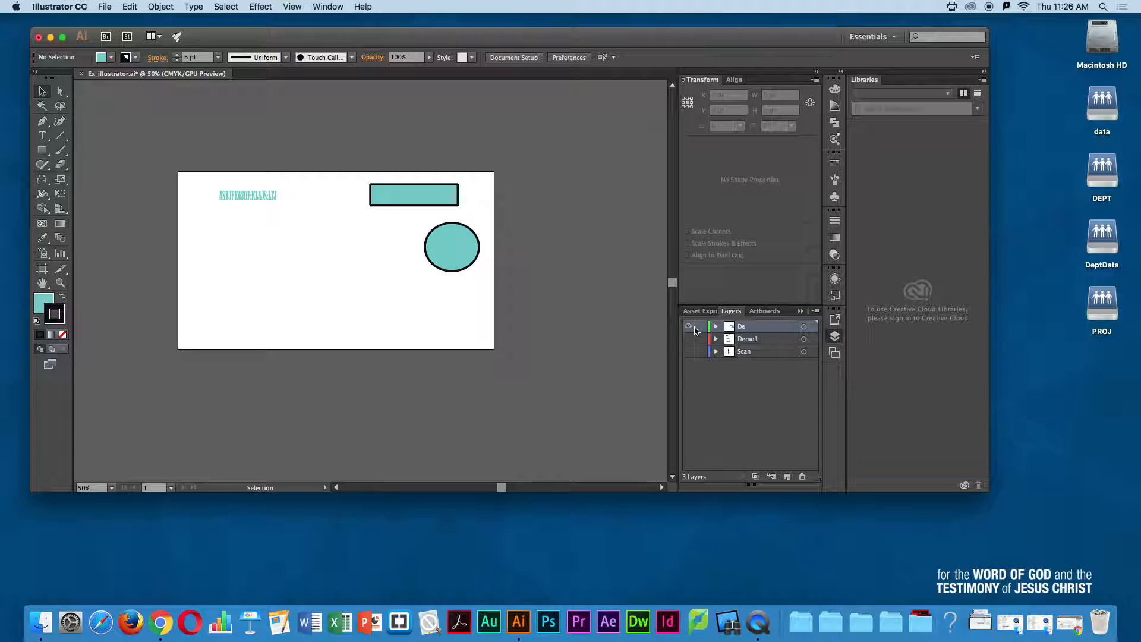
drag(729, 331, 802, 476)
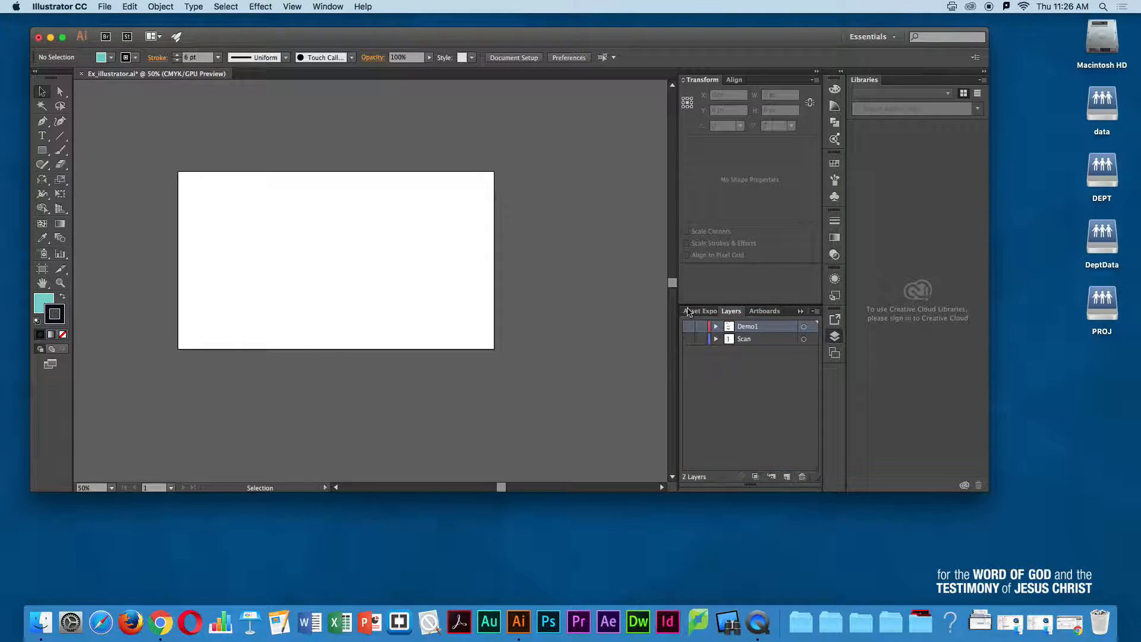
Step: Make the Scan layer visible, check its contents and lock it
click(688, 338)
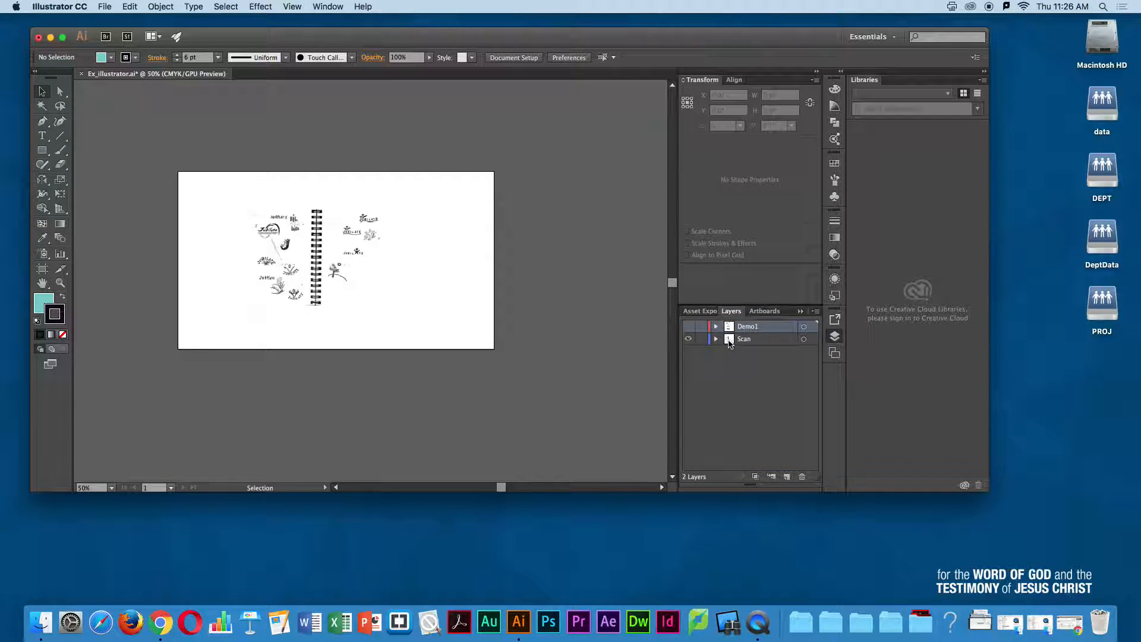
click(716, 339)
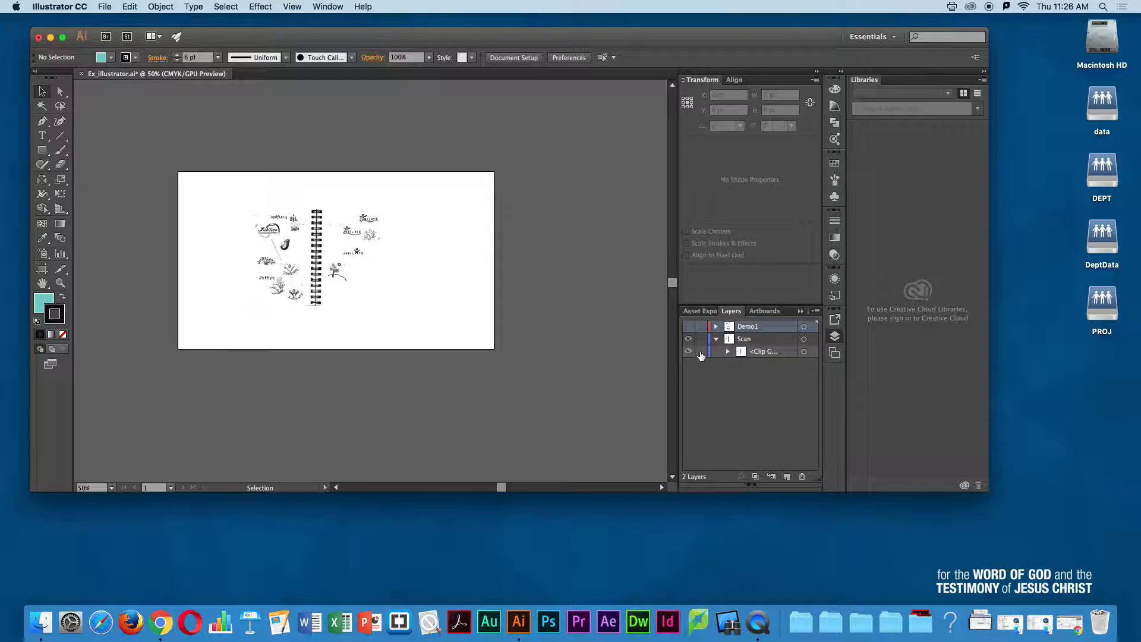
click(716, 338)
click(701, 339)
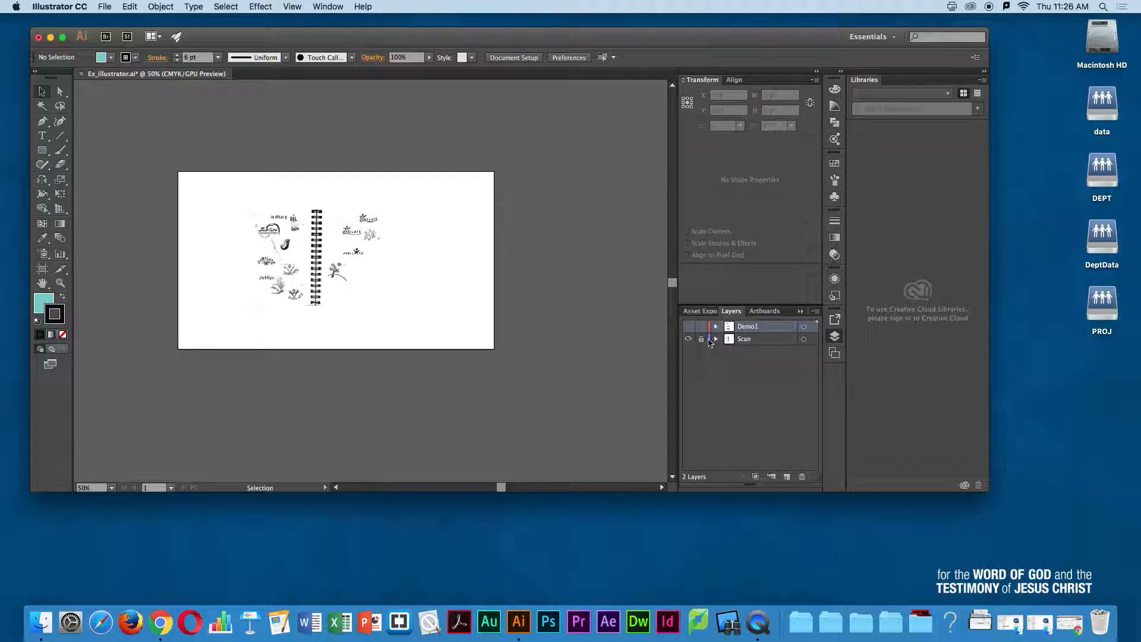
Step: Add a new layer named "Demo2" above Demo1, and switch the Scan layer's visibility off and on
click(787, 477)
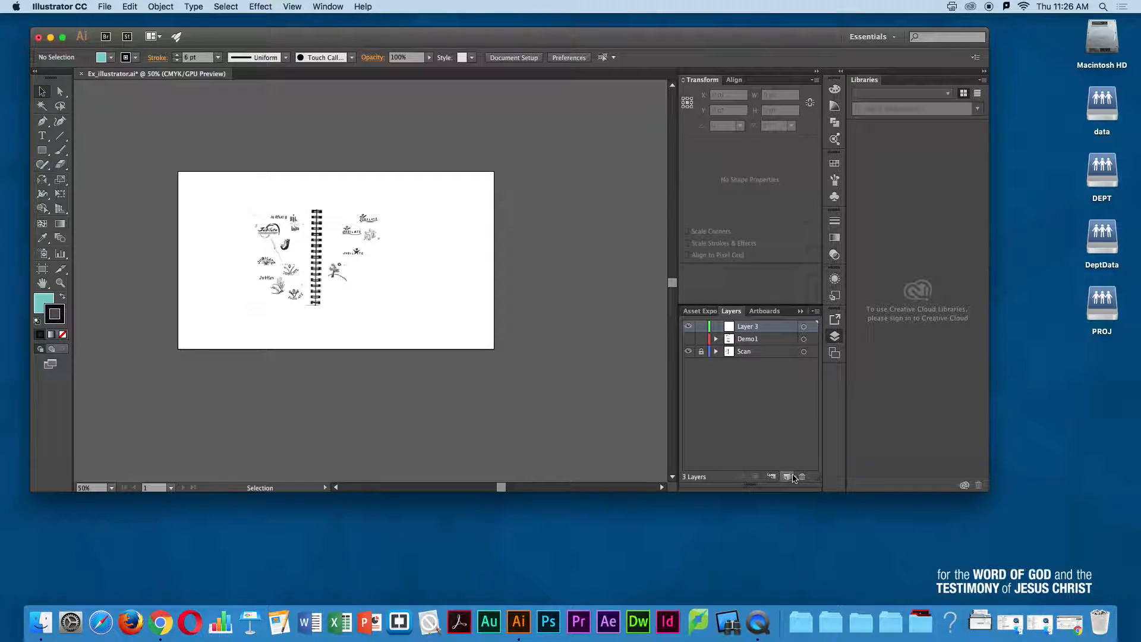
double_click(750, 326)
text(Demo2)
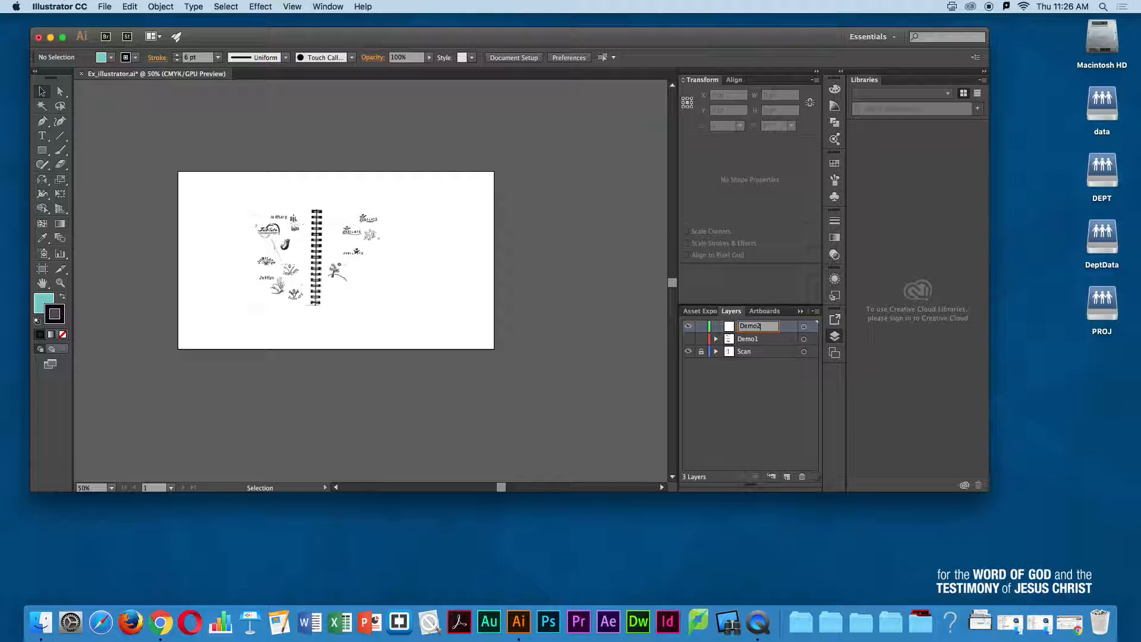
key(Return)
click(688, 351)
click(688, 352)
Step: Start tracing the T-shaped figure beside the star sketch with the Pen tool, following the upper edge of its left arm
key(z)
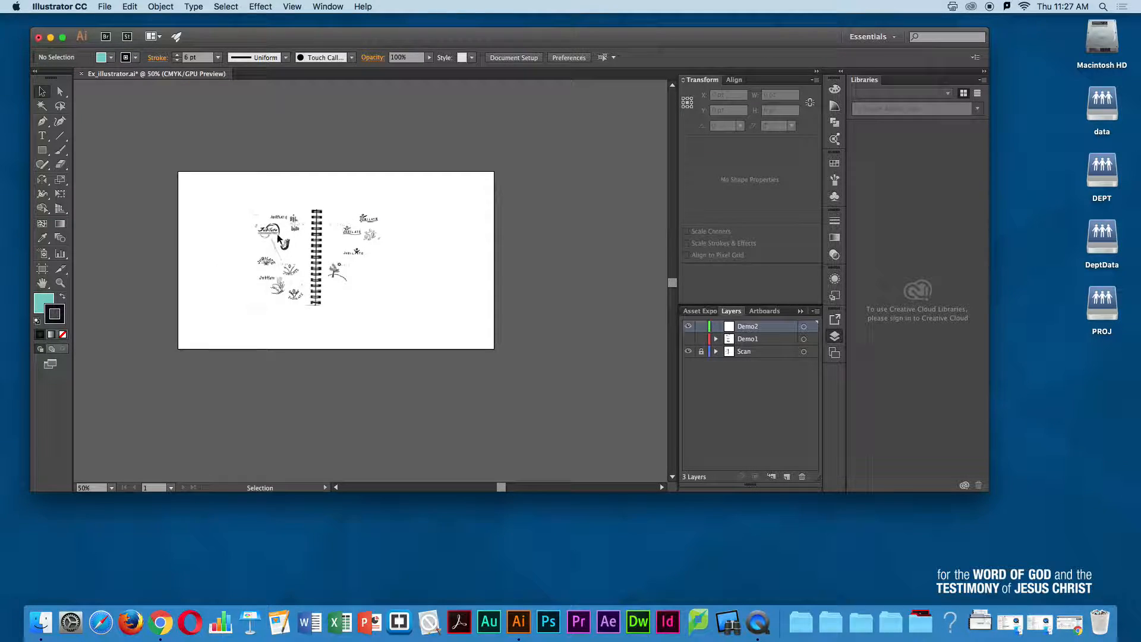
key(super+space)
mouse_move(343, 222)
mouse_down()
mouse_move(522, 247)
mouse_move(411, 241)
mouse_move(510, 212)
mouse_move(492, 224)
mouse_move(545, 176)
mouse_up()
mouse_move(455, 300)
mouse_down()
mouse_move(384, 275)
mouse_move(365, 231)
mouse_move(420, 228)
mouse_move(420, 214)
mouse_up()
alt+super+click(416, 210)
alt+super+click(383, 255)
drag(359, 299, 398, 265)
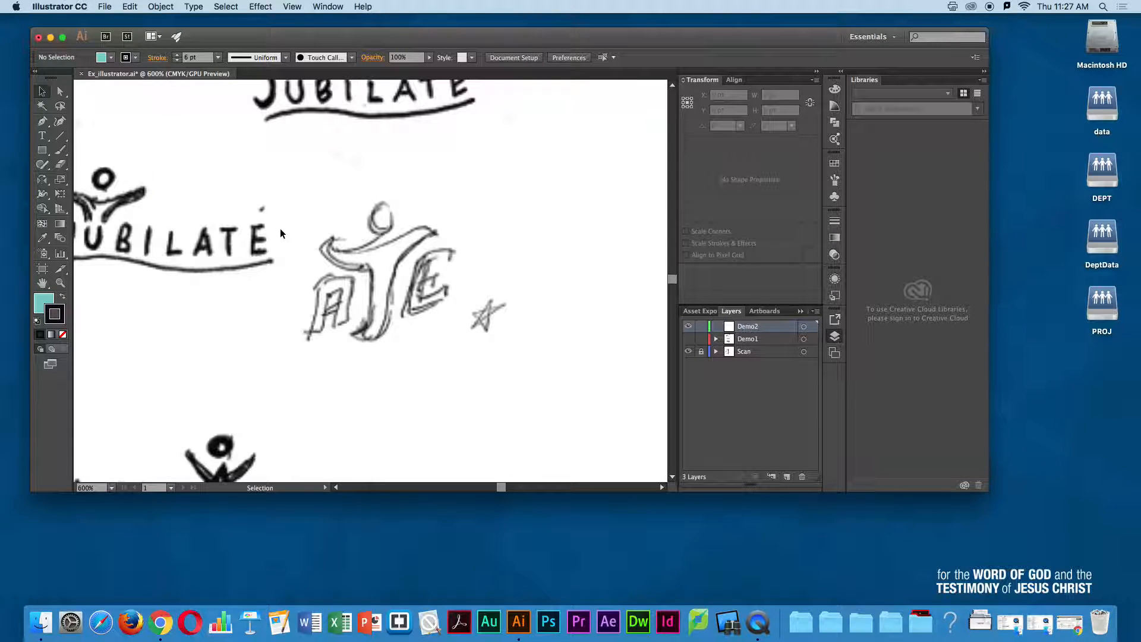
click(44, 122)
scroll(416, 253, down, 2)
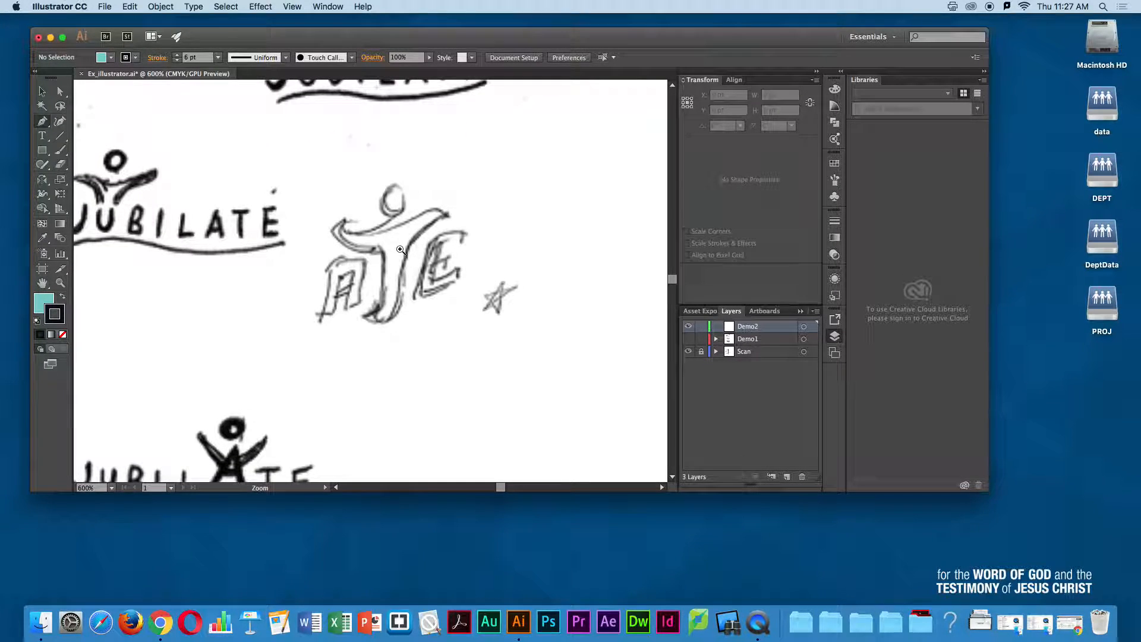
scroll(402, 248, up, 1)
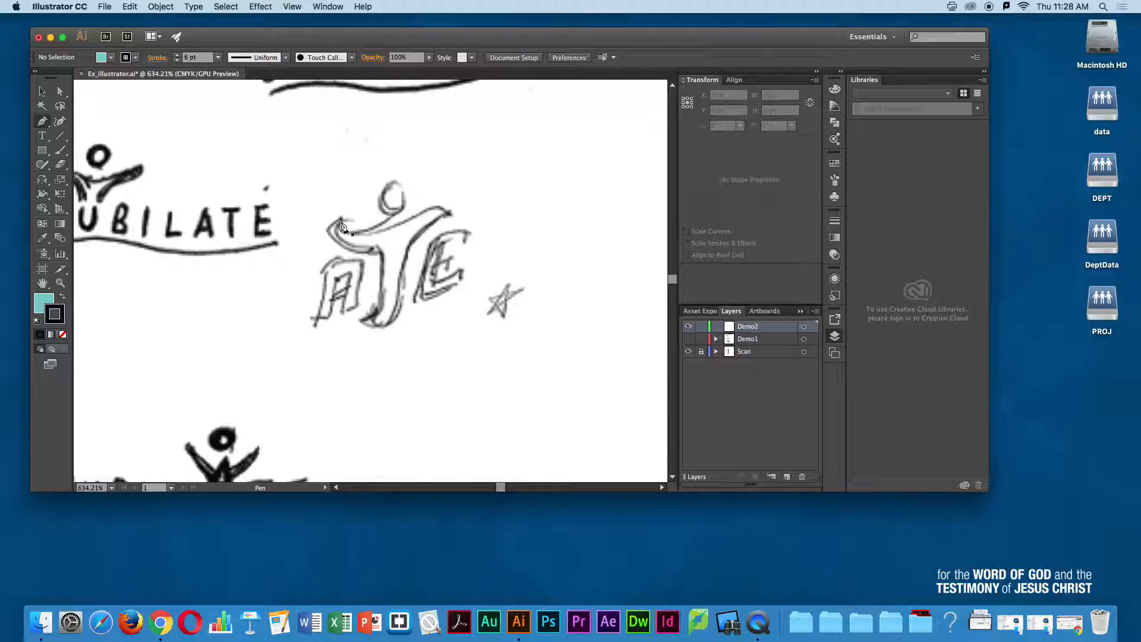
drag(341, 222, 350, 237)
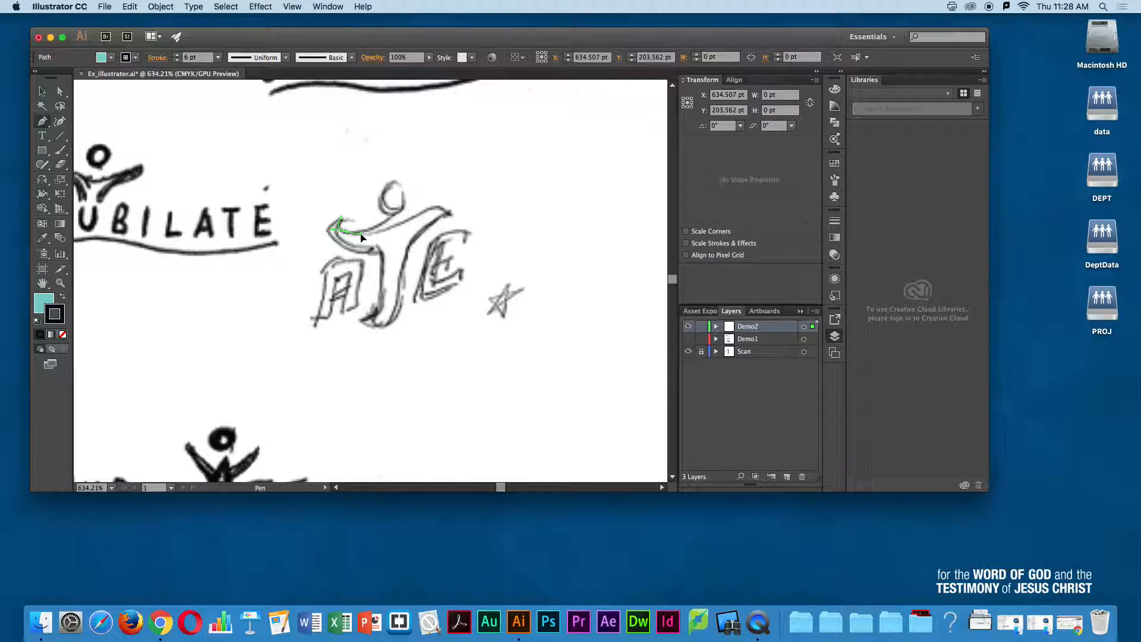
drag(333, 230, 409, 225)
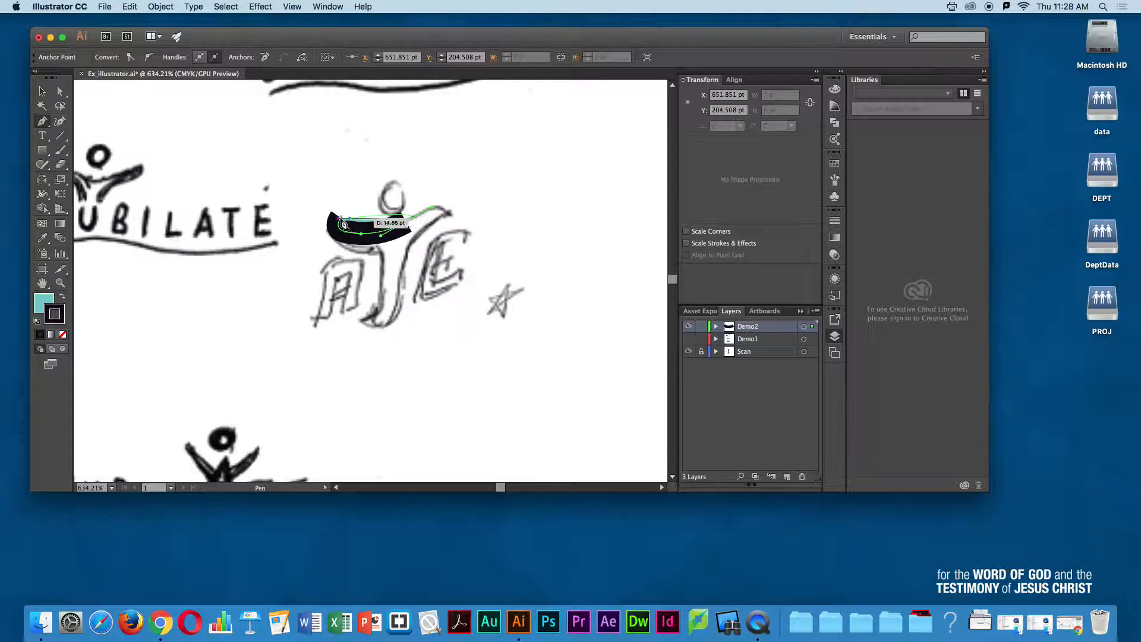
click(356, 235)
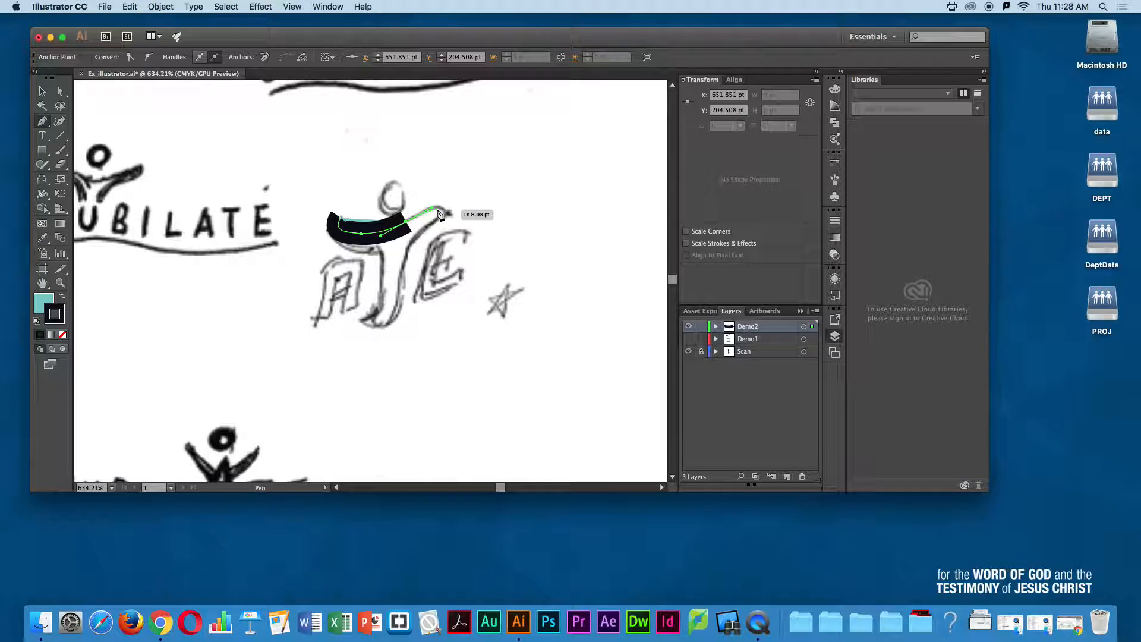
Step: Remove the fill from the traced path and set its stroke weight to 0.75 pt
click(42, 91)
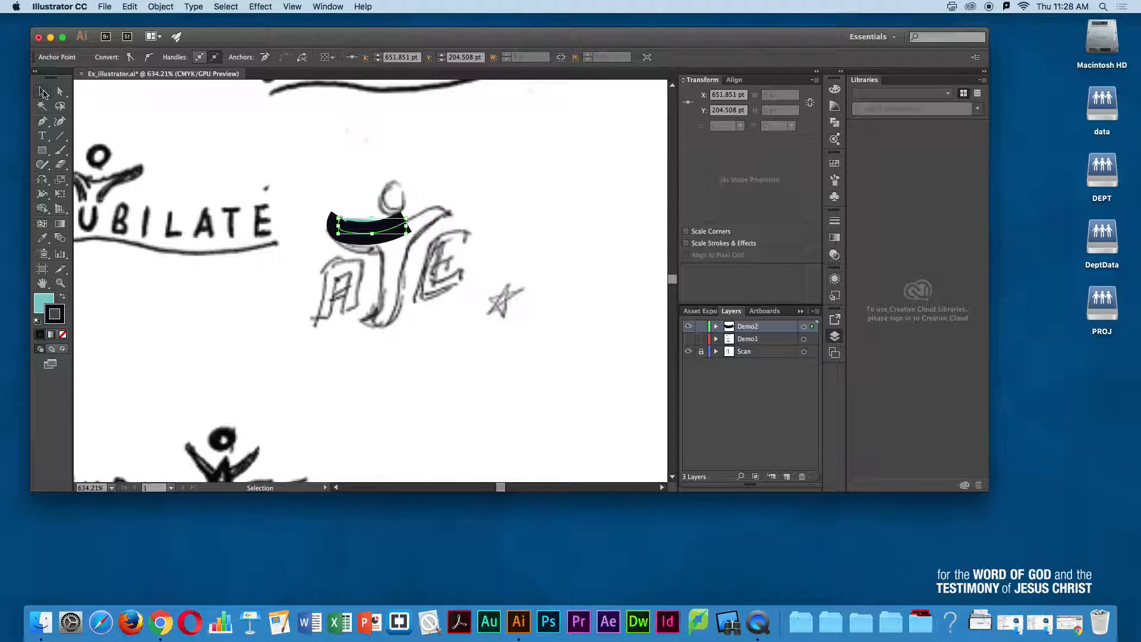
click(63, 336)
click(63, 337)
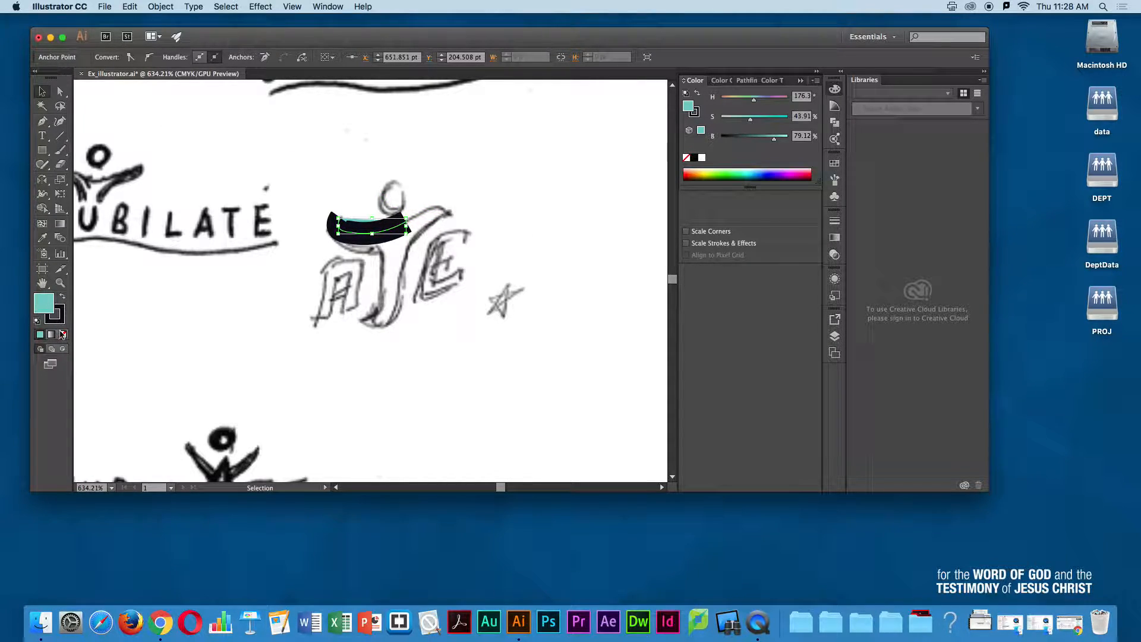
click(58, 315)
click(834, 221)
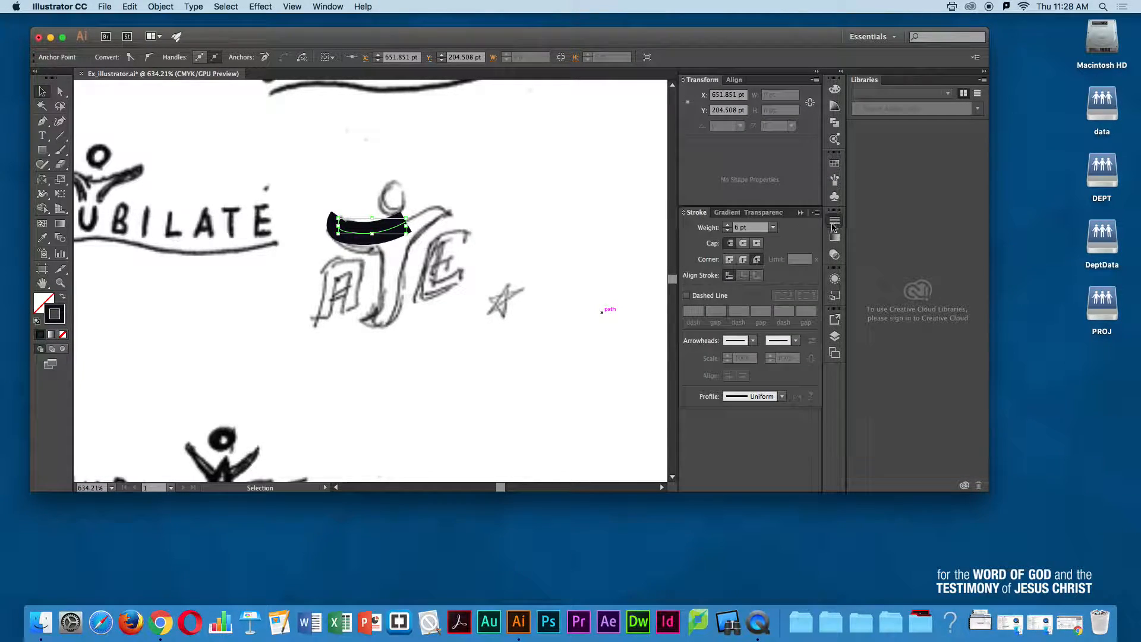
click(728, 230)
click(728, 231)
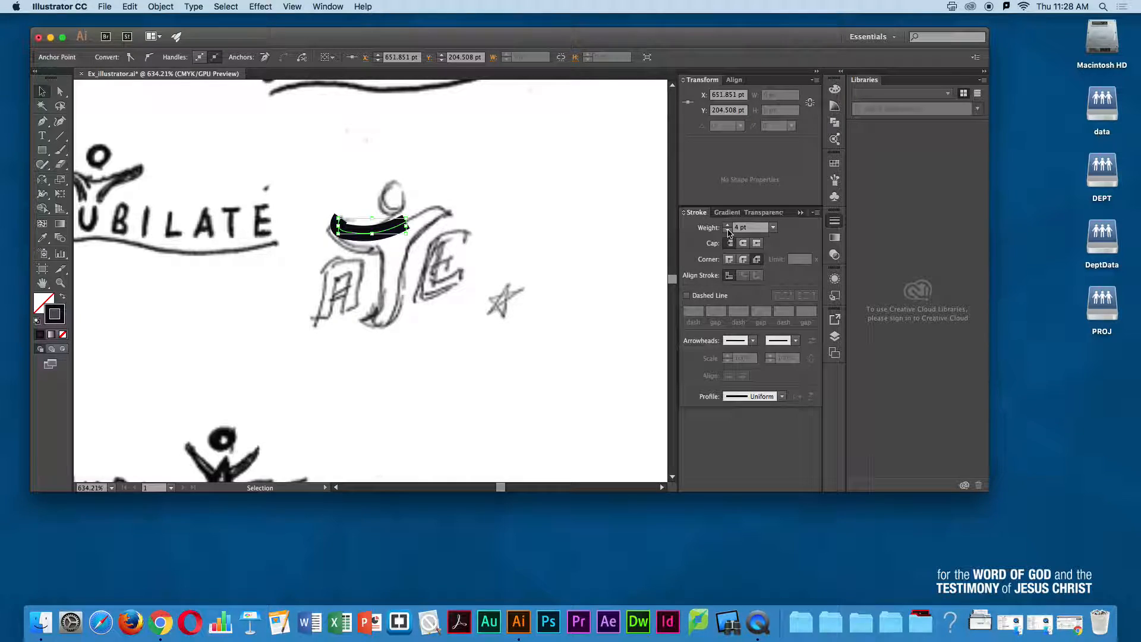
click(728, 230)
click(728, 230)
click(728, 230)
click(728, 231)
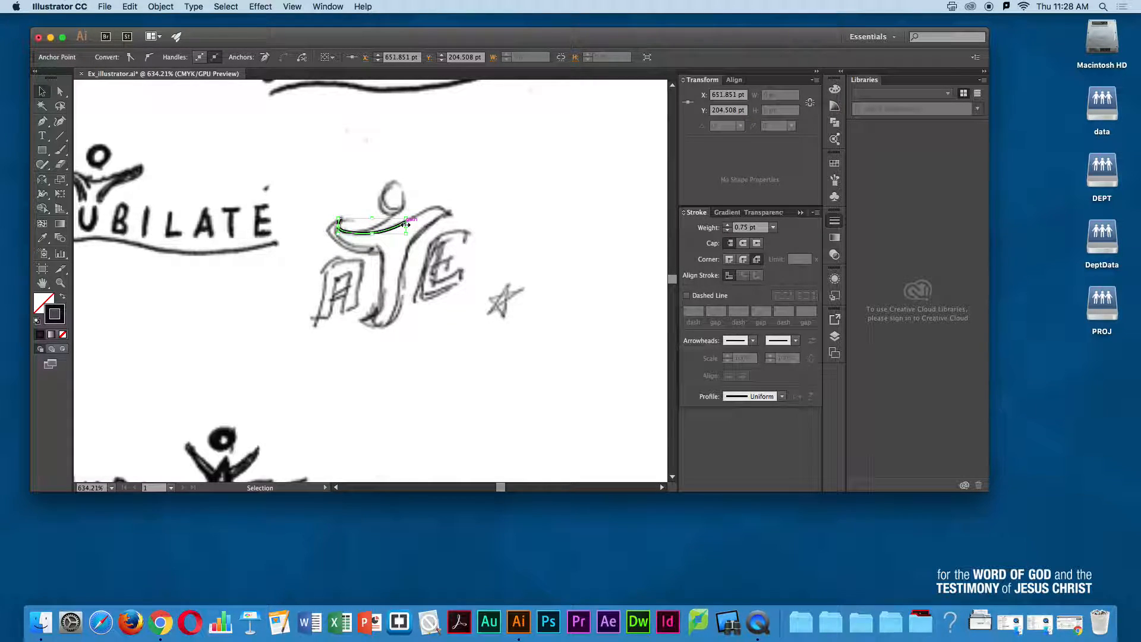
Step: Continue the path with the Pen tool around the right arm, stem and left arm of the T figure, closing the outline
click(44, 124)
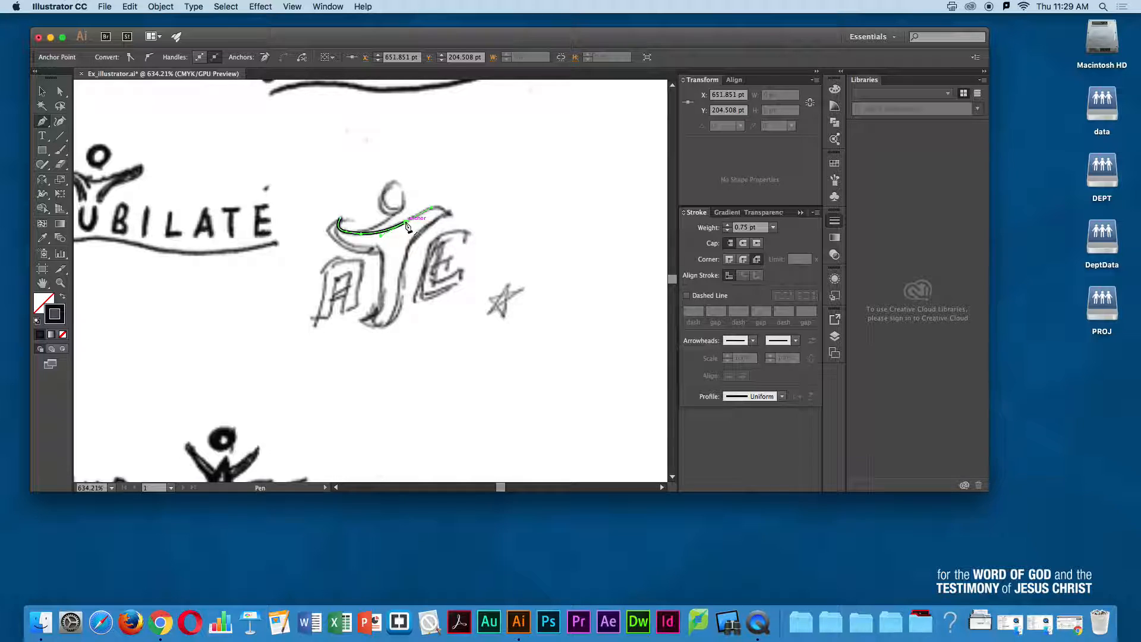
drag(408, 226, 434, 211)
mouse_move(429, 212)
mouse_down()
mouse_move(461, 200)
mouse_move(469, 209)
mouse_move(452, 221)
mouse_up()
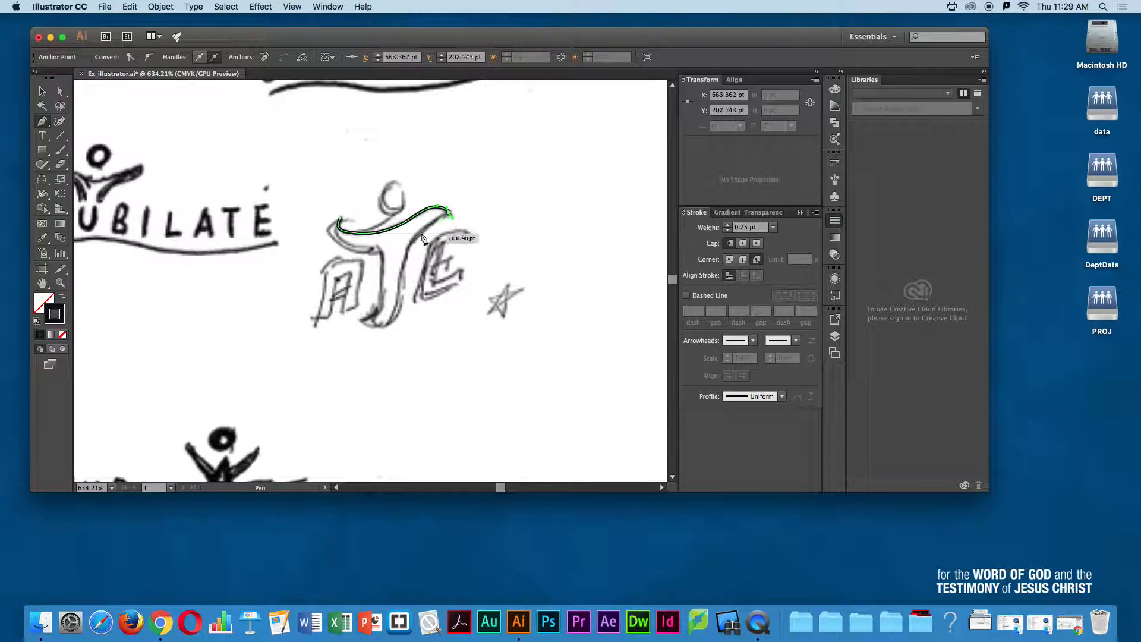
mouse_move(407, 256)
mouse_down()
mouse_move(462, 225)
mouse_move(451, 215)
mouse_up()
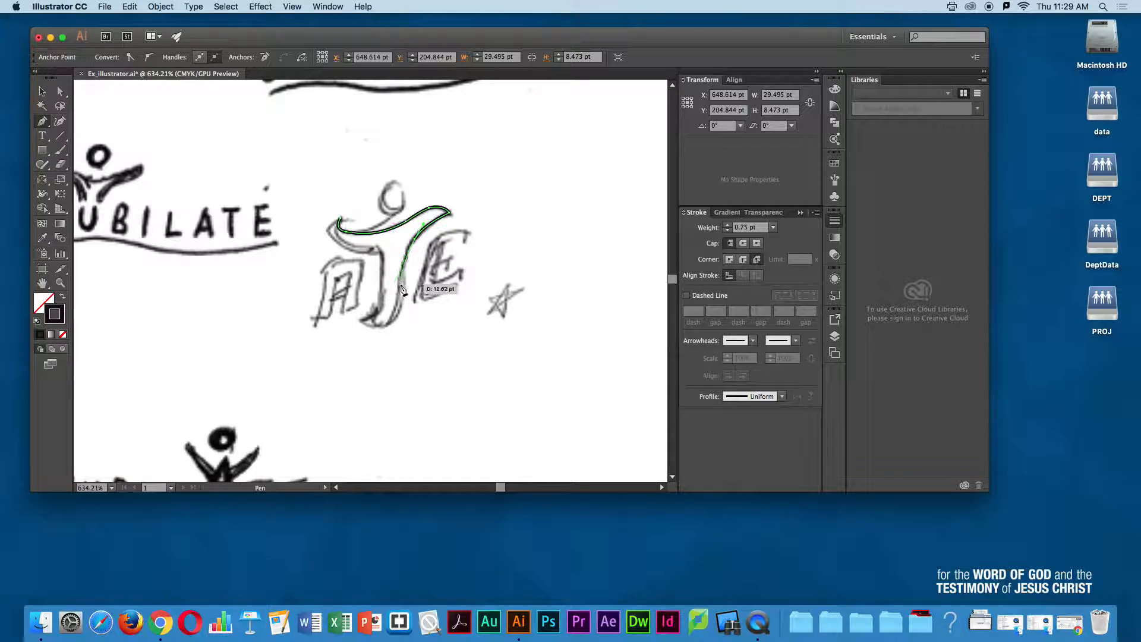
drag(404, 272, 378, 298)
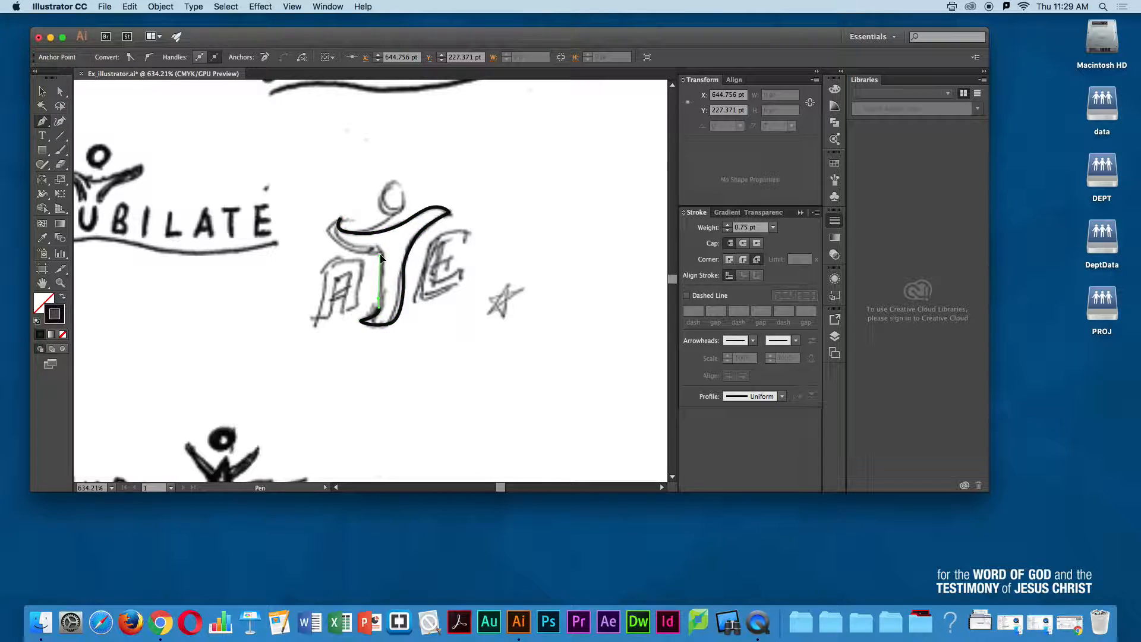
mouse_move(379, 254)
mouse_down()
mouse_move(342, 247)
mouse_move(327, 227)
mouse_move(345, 217)
mouse_up()
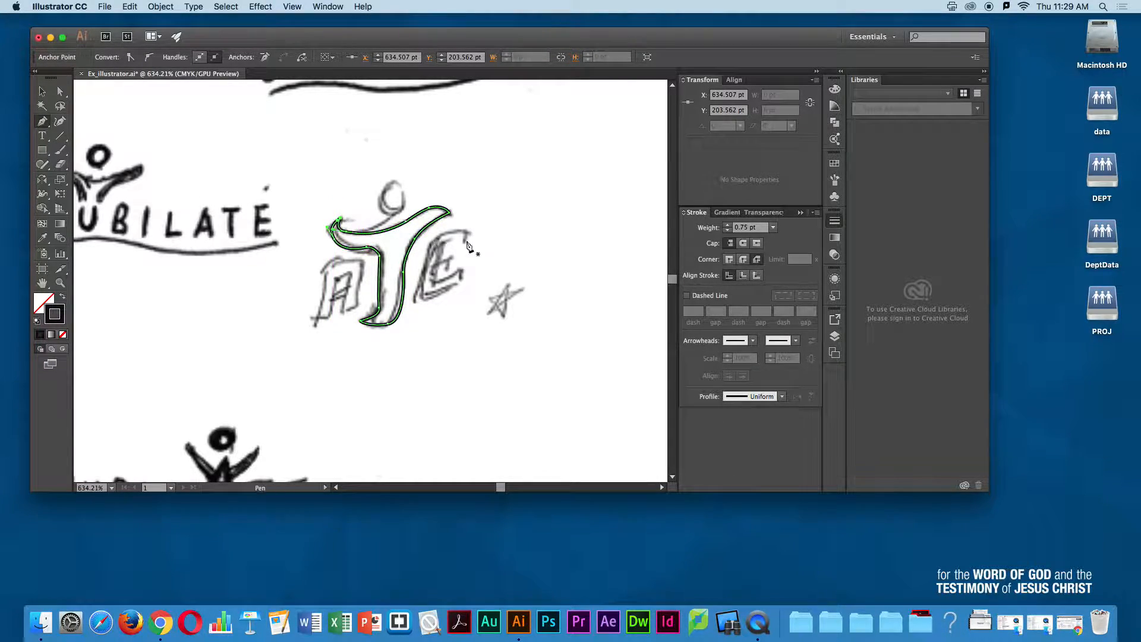
Step: Swap the fill and stroke of the closed T outline so it is solid black without a stroke
click(41, 94)
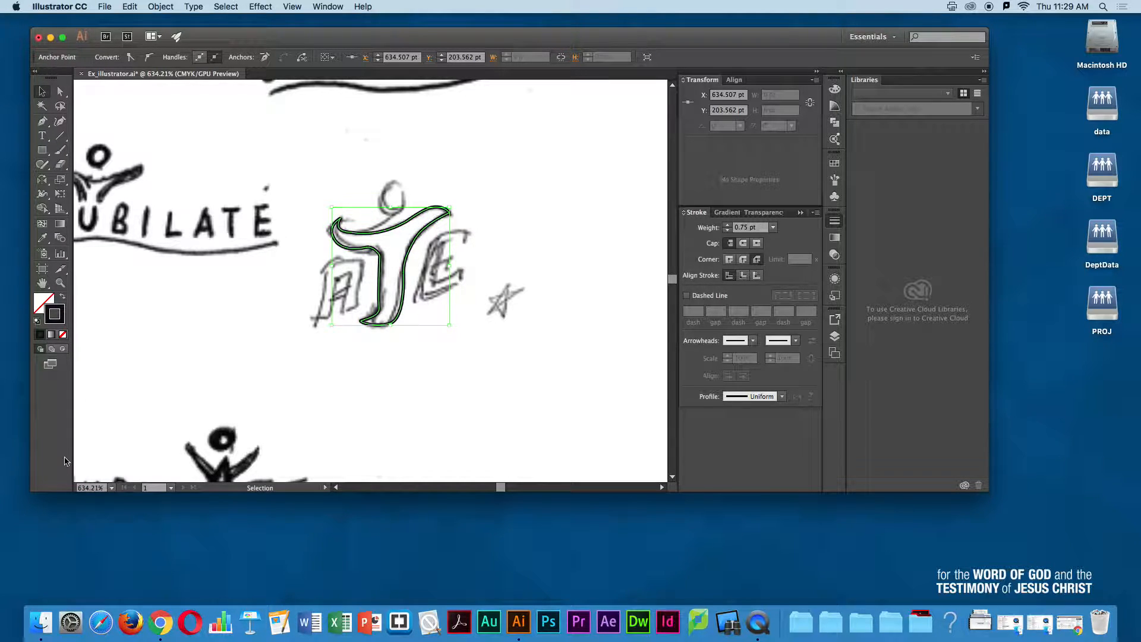
click(62, 297)
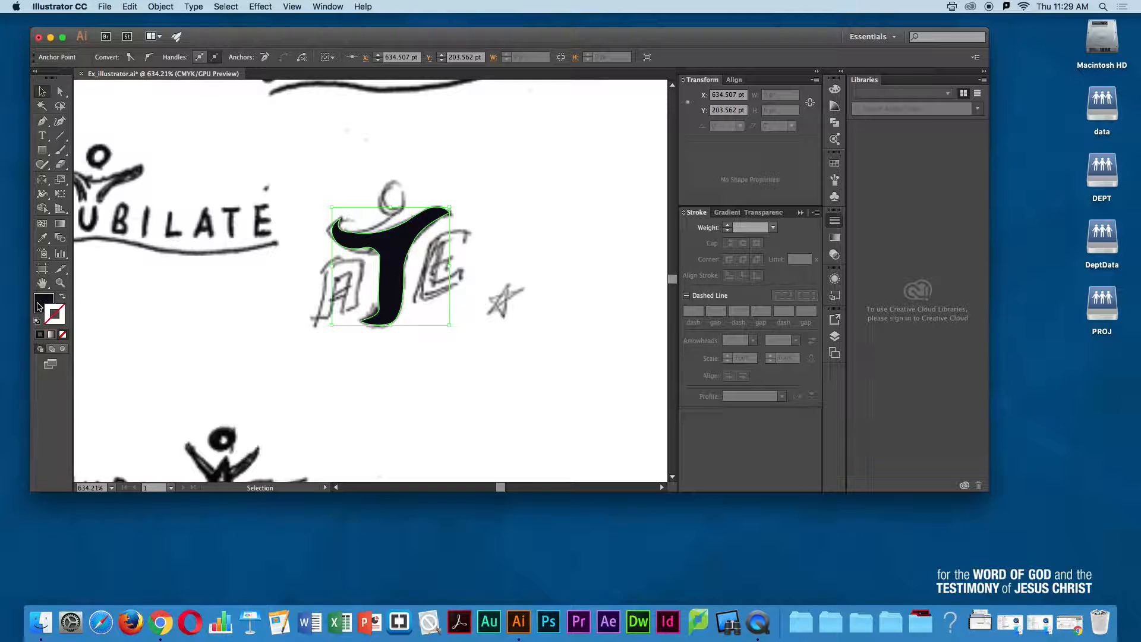
click(37, 304)
Step: Move the black T shape off the sketch to the empty area right of the star, at about X 720 pt, Y 228 pt
drag(391, 266, 567, 213)
alt+super+click(575, 310)
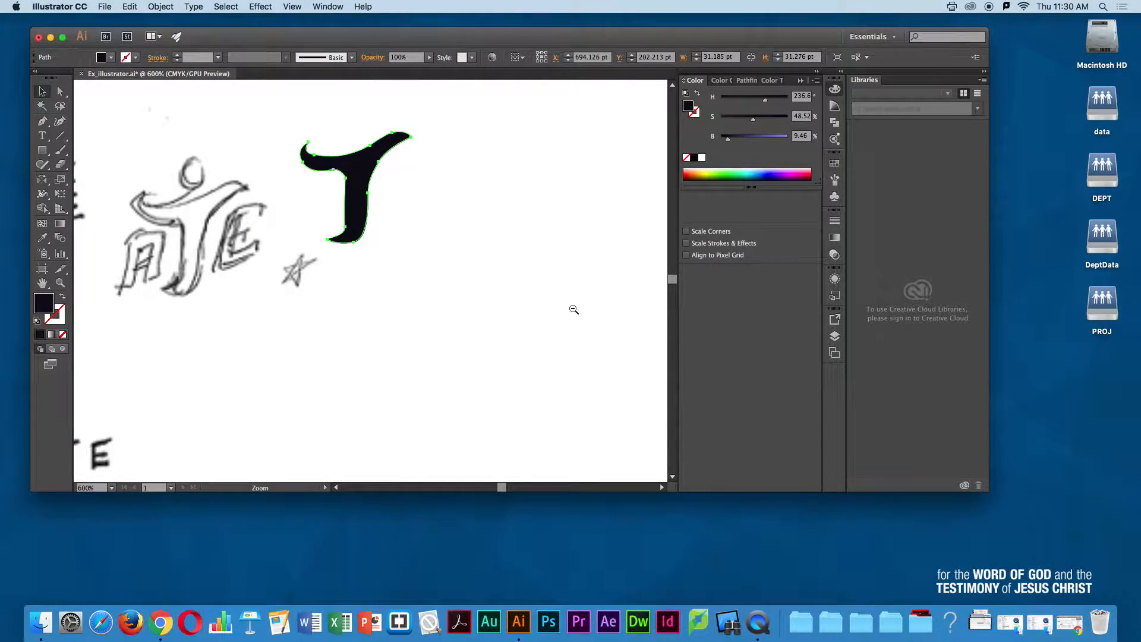
alt+super+click(574, 310)
drag(367, 187, 455, 268)
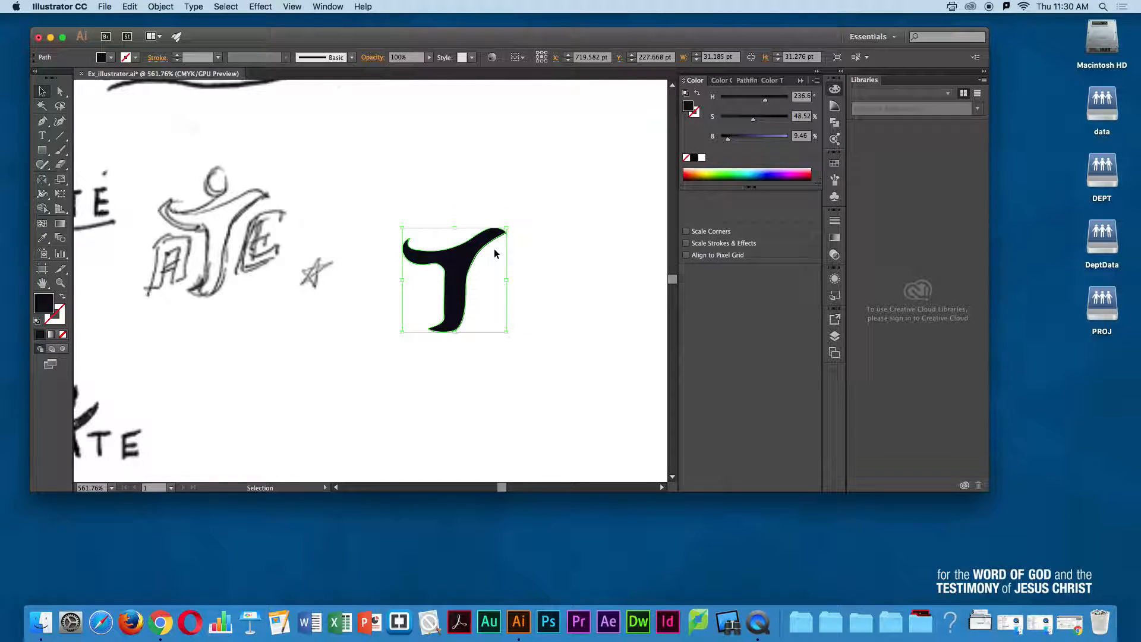
Step: Reshape the upper edge of the T's left arm by pulling its inner anchor's handle toward the center with the Direct Selection tool
key(super+space)
drag(426, 251, 538, 188)
key(super+space)
drag(422, 213, 448, 193)
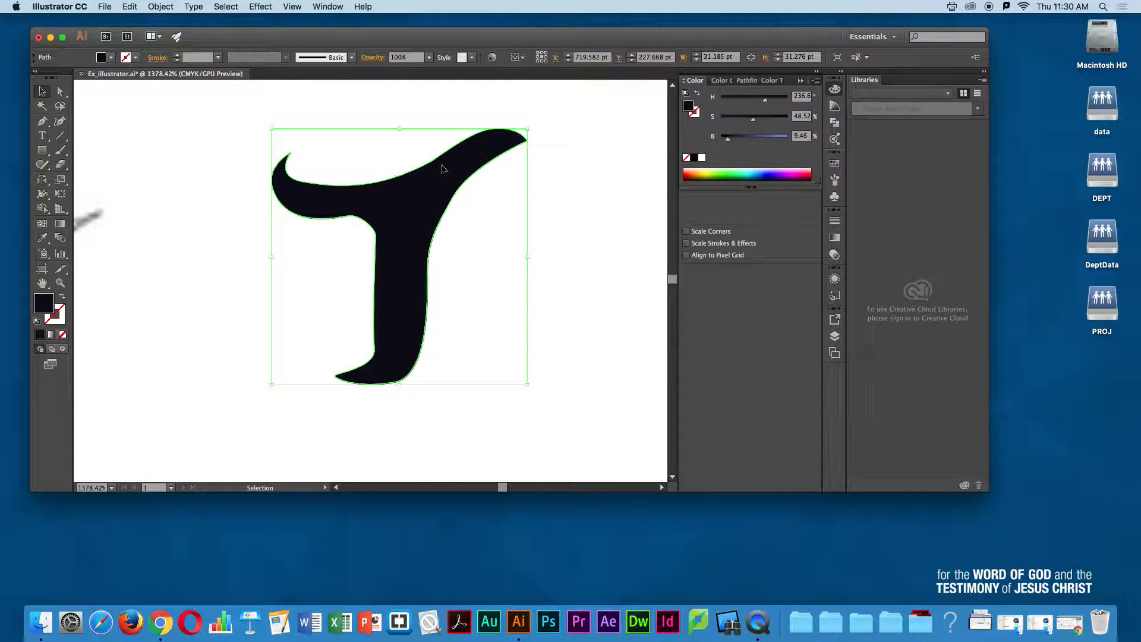
key(a)
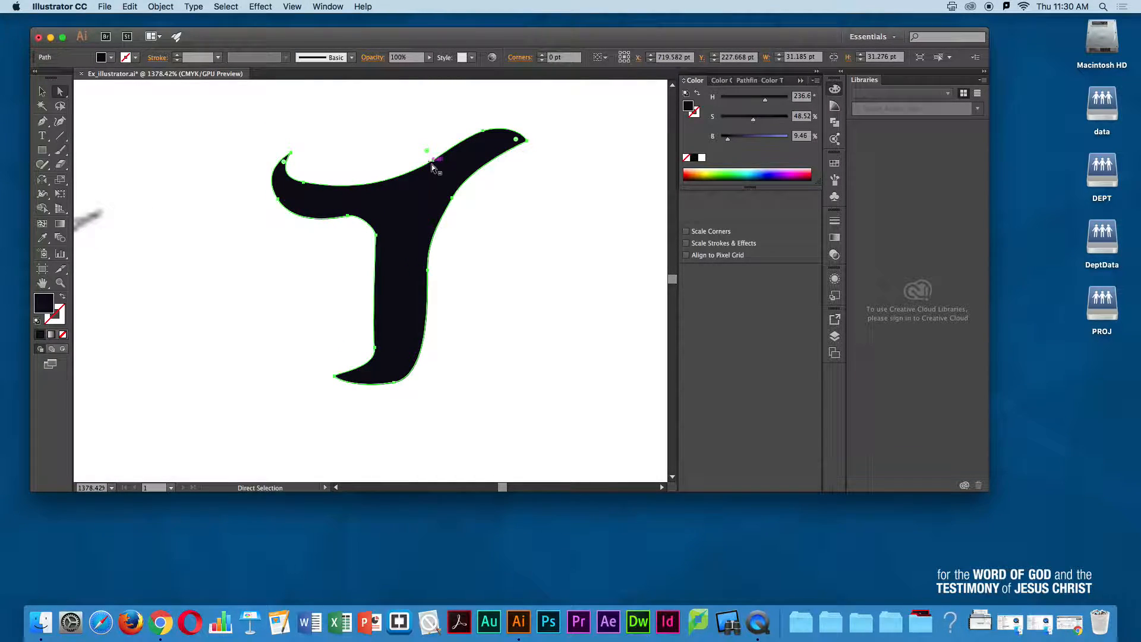
click(497, 196)
click(433, 159)
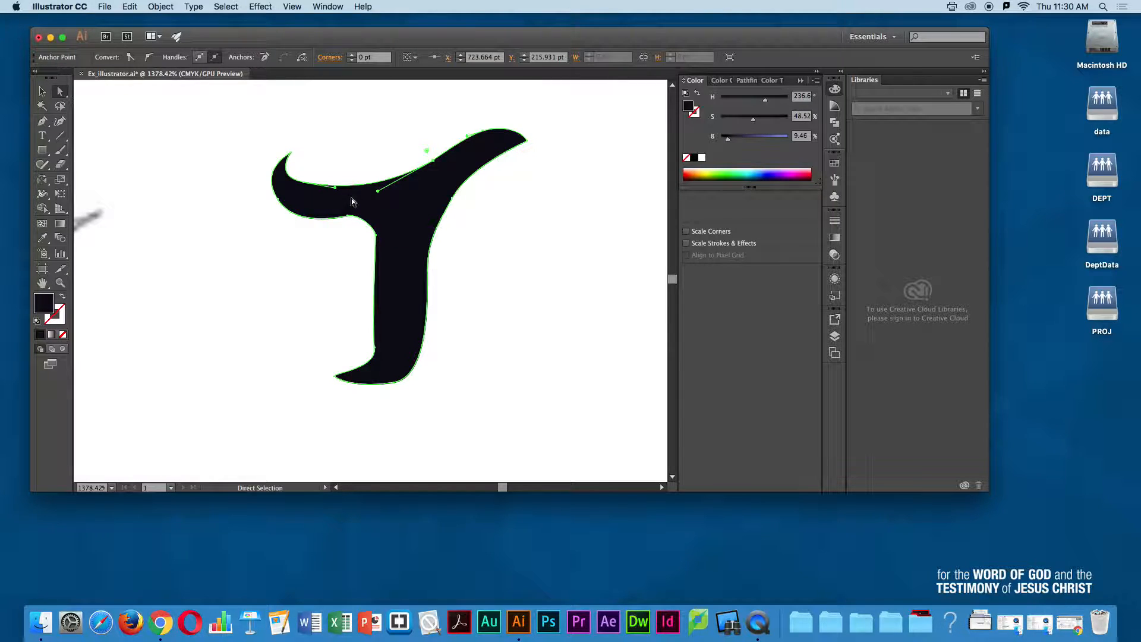
click(315, 252)
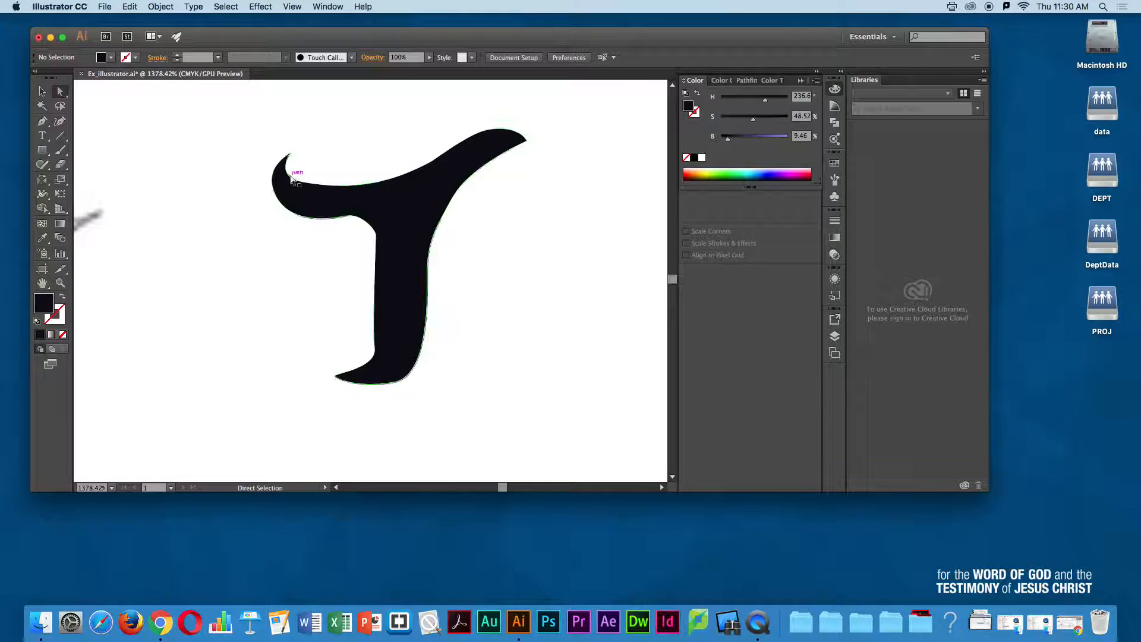
click(306, 186)
drag(306, 187, 336, 197)
click(318, 181)
click(306, 186)
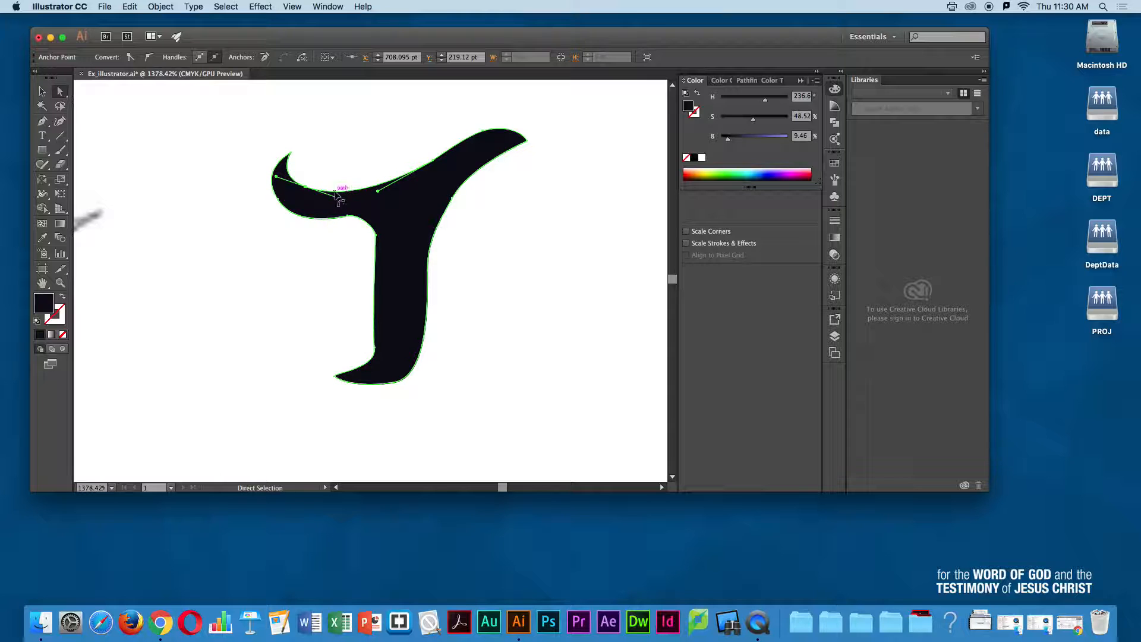
click(342, 185)
Step: Smooth the curve where the left arm meets the stem by lowering its anchors, and straighten the stem's left edge using its lower anchor handle
click(349, 216)
click(376, 237)
click(376, 240)
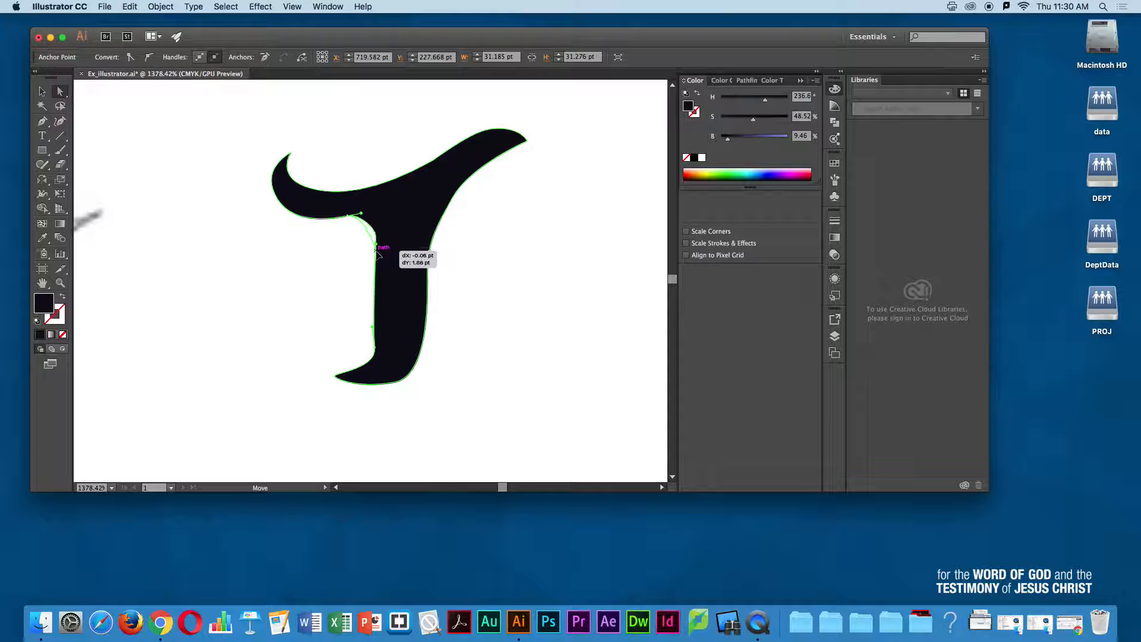
drag(377, 237, 377, 223)
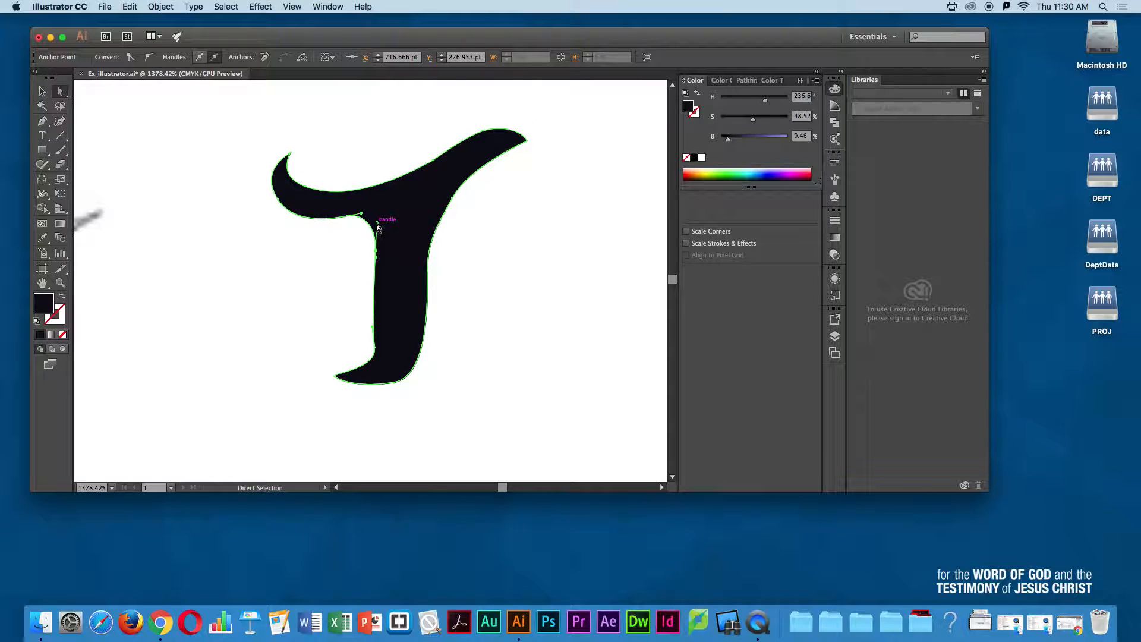
click(350, 218)
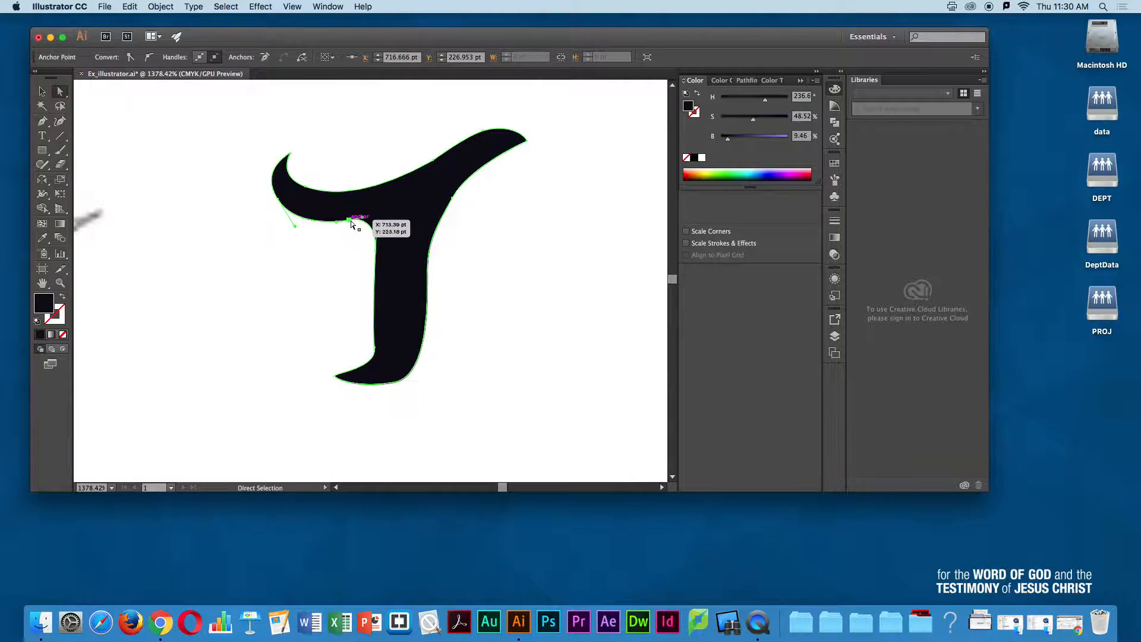
drag(377, 228, 375, 264)
click(375, 347)
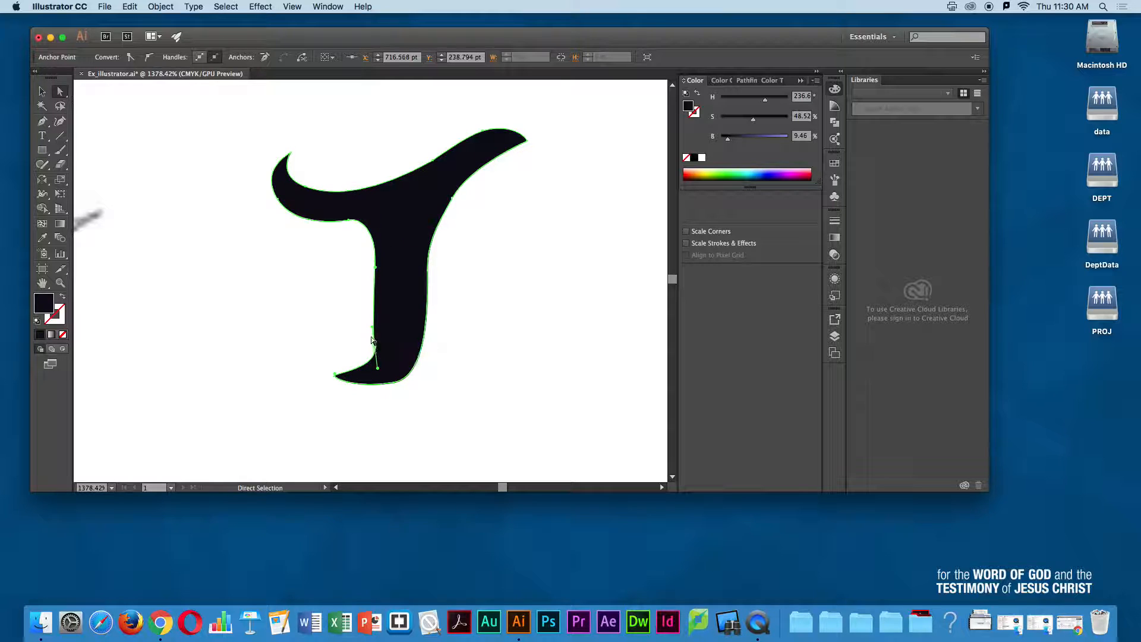
drag(372, 327, 379, 327)
click(392, 381)
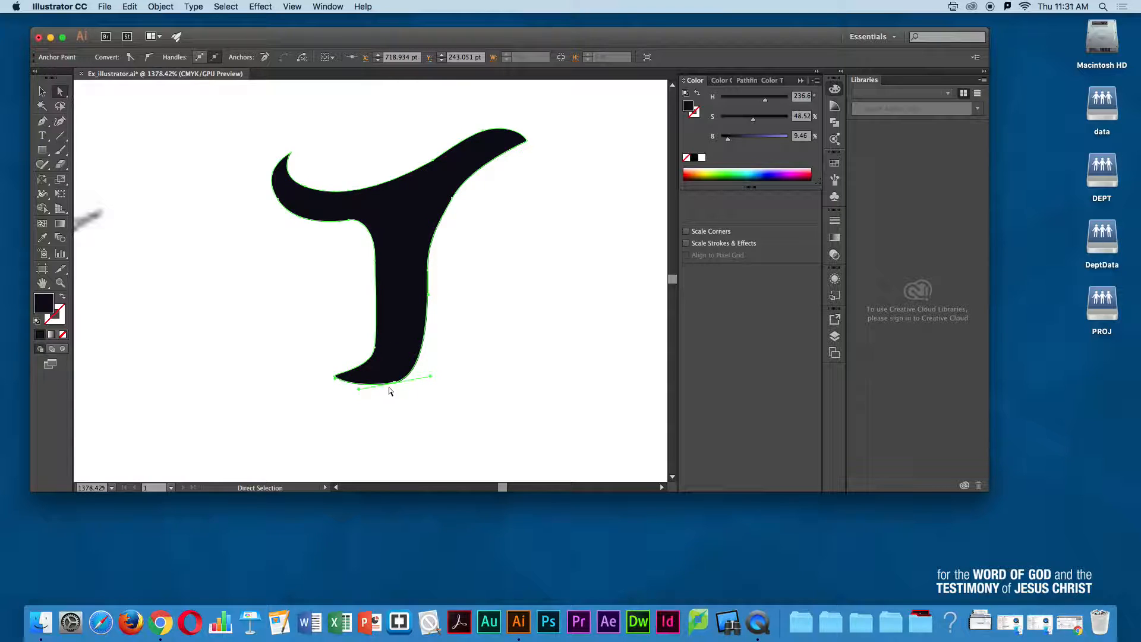
drag(394, 382, 455, 383)
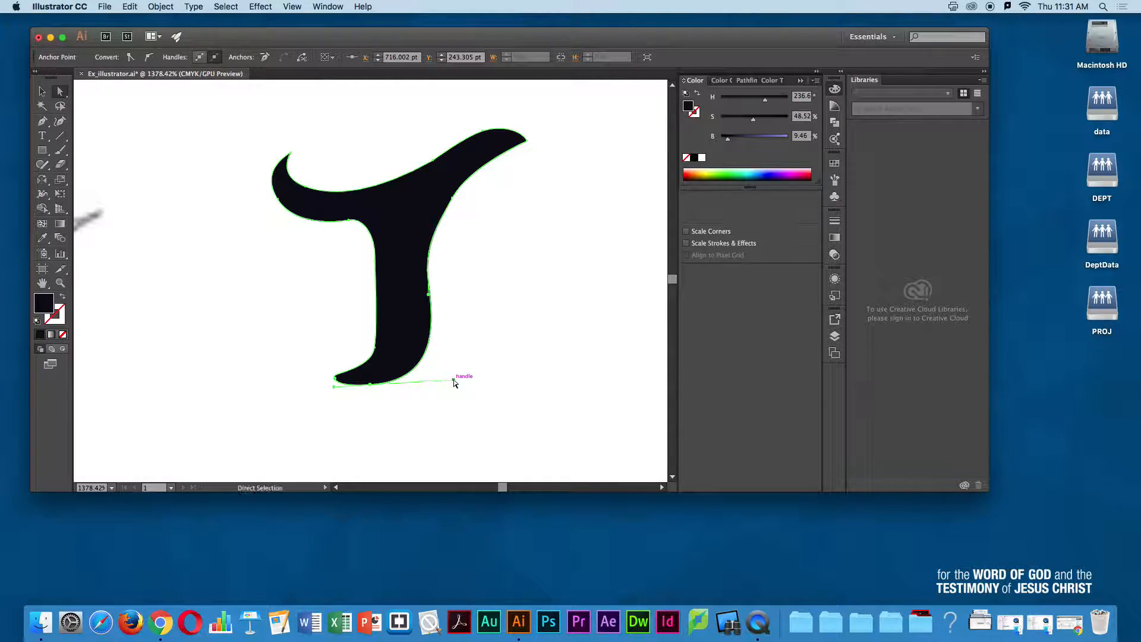
key(super+z)
key(super+z)
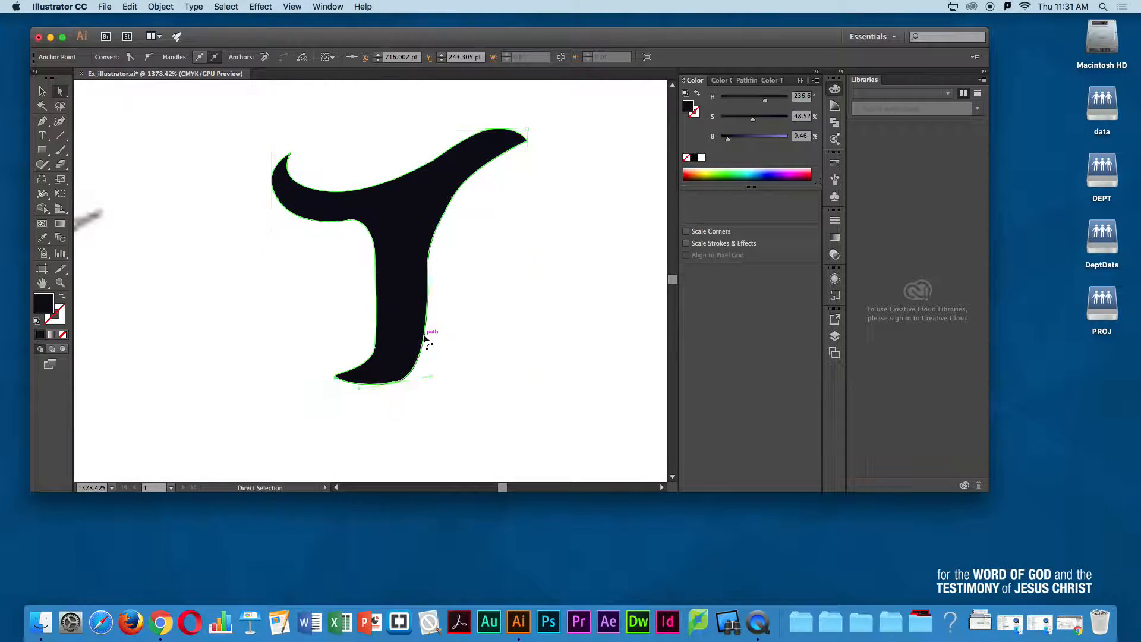
Step: Add anchors on the stem's lower right edge and base with the Pen tool, delete the anchor between them, and lengthen the base anchor's right handle
key(p)
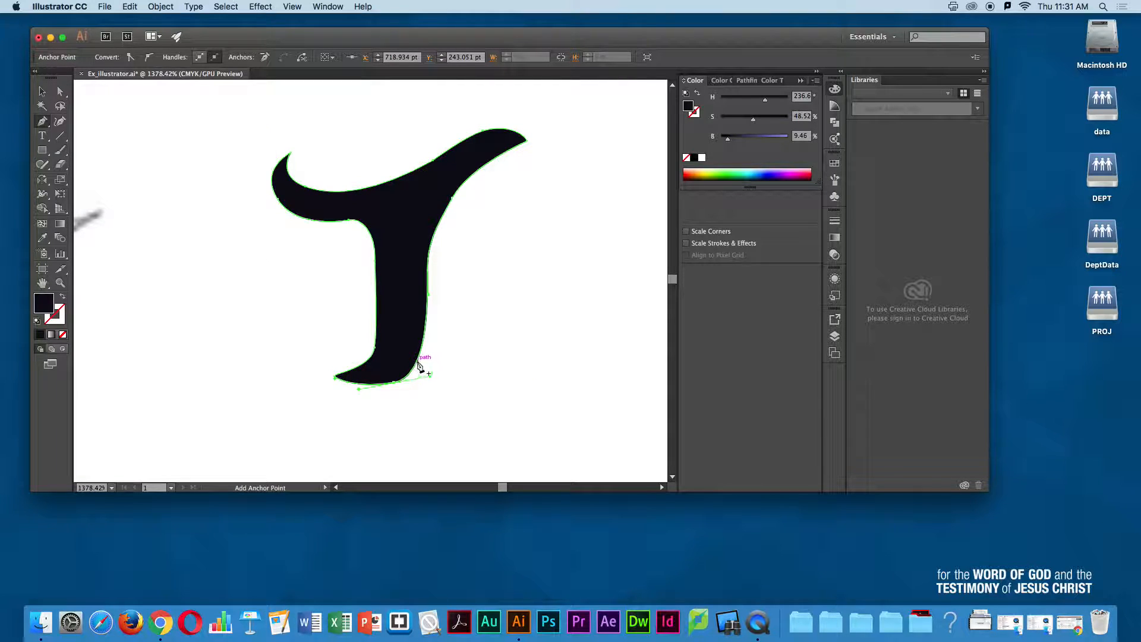
click(418, 362)
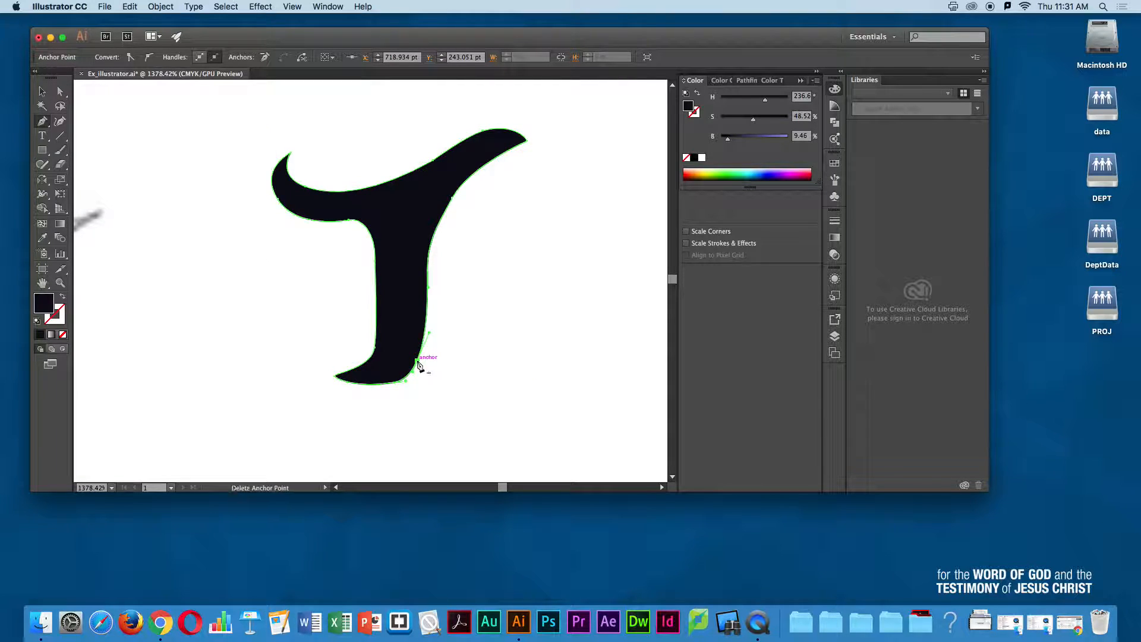
click(369, 387)
click(394, 384)
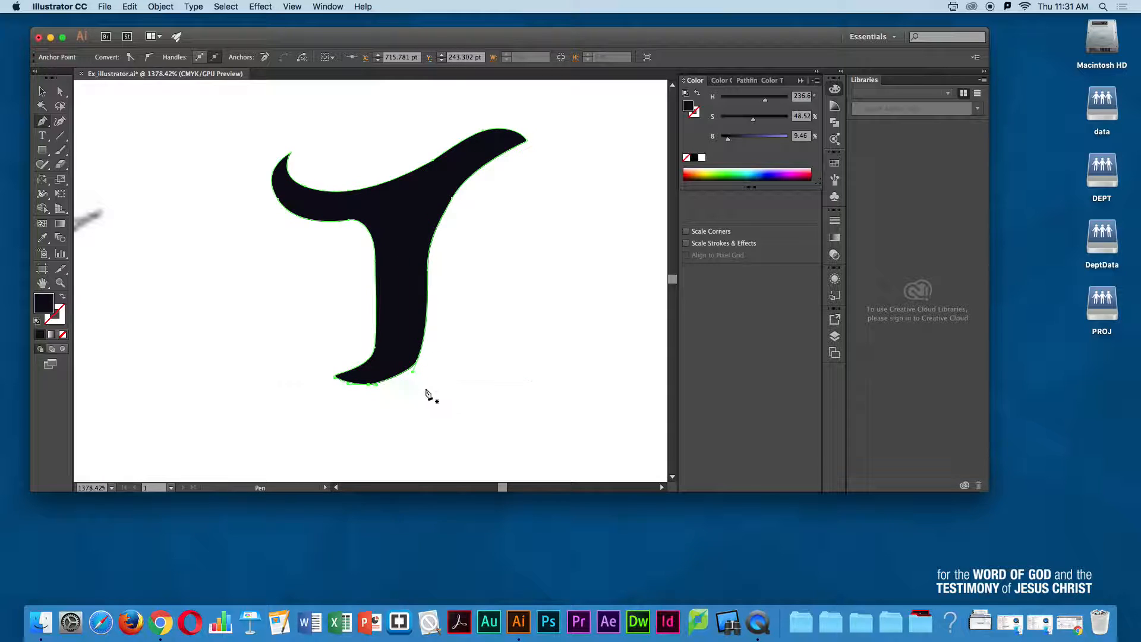
drag(375, 389, 406, 389)
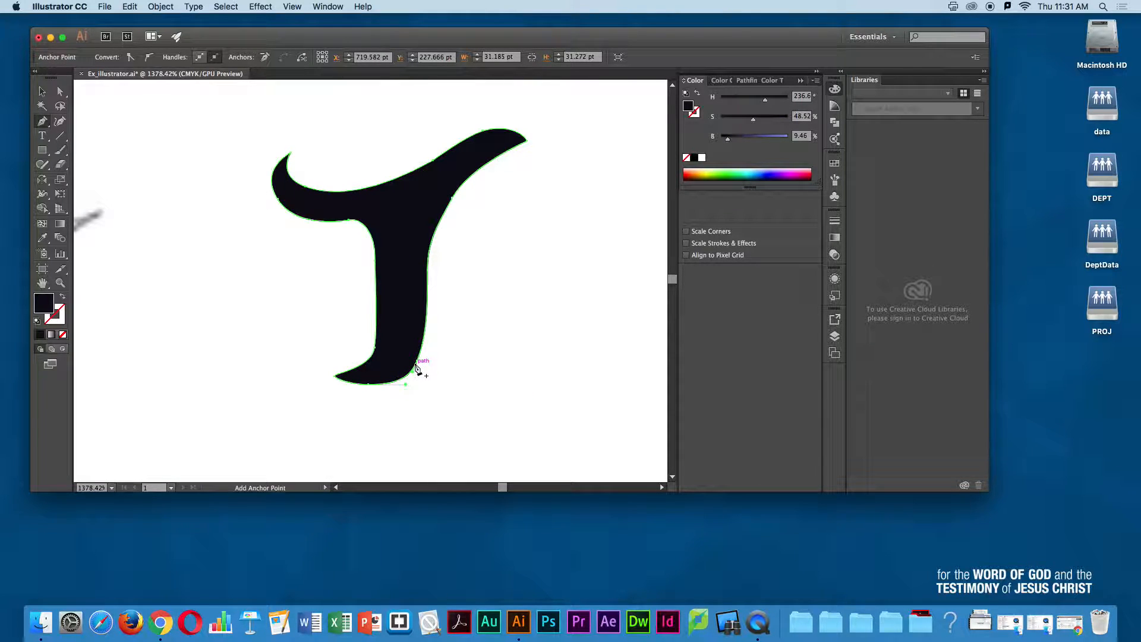
Step: Move the anchor on the stem's lower right edge up to about X 722.6 pt, Y 238.2 pt to round the base curve
super+click(418, 361)
drag(413, 372, 424, 342)
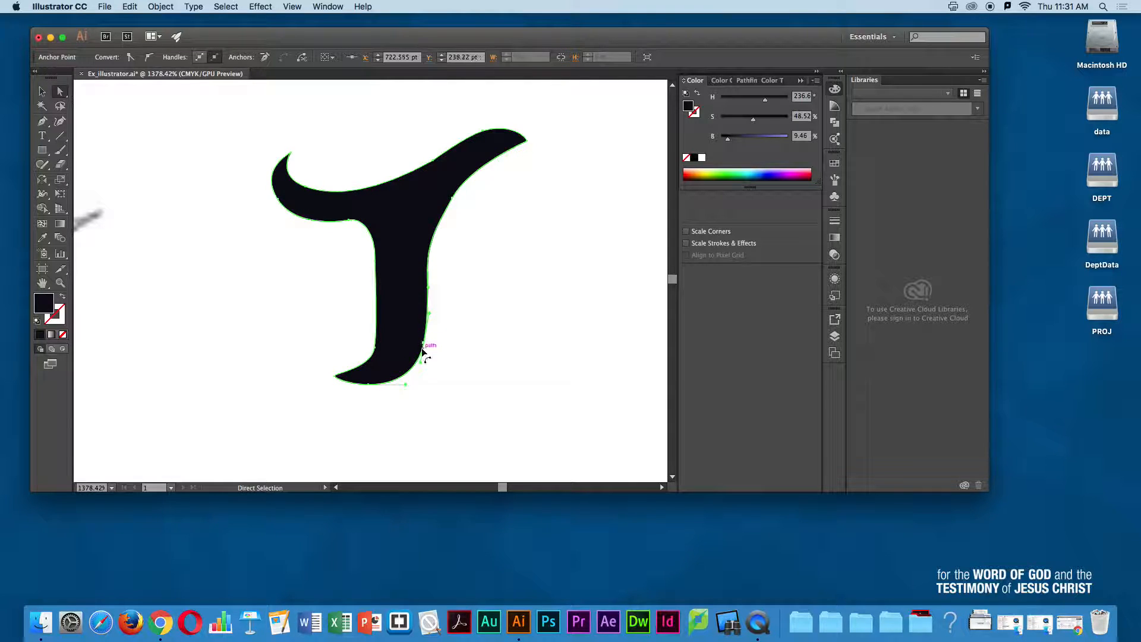
click(450, 340)
Step: Adjust the direction handles of the anchor beneath the right arm to refine the curve flowing into the stem
key(super+minus)
key(super+minus)
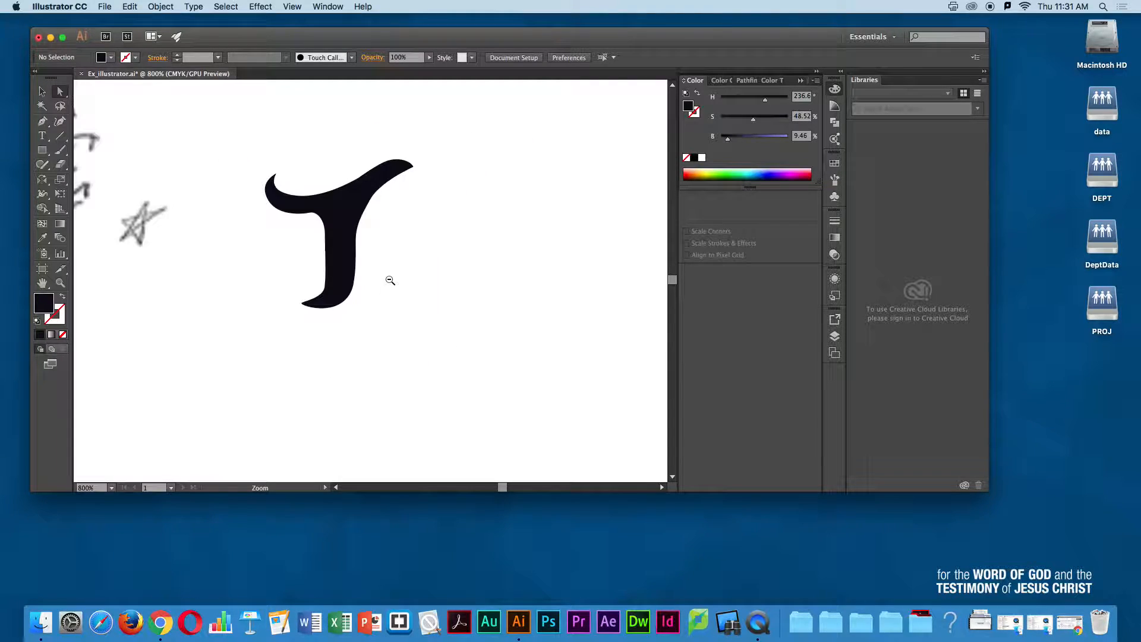
click(357, 229)
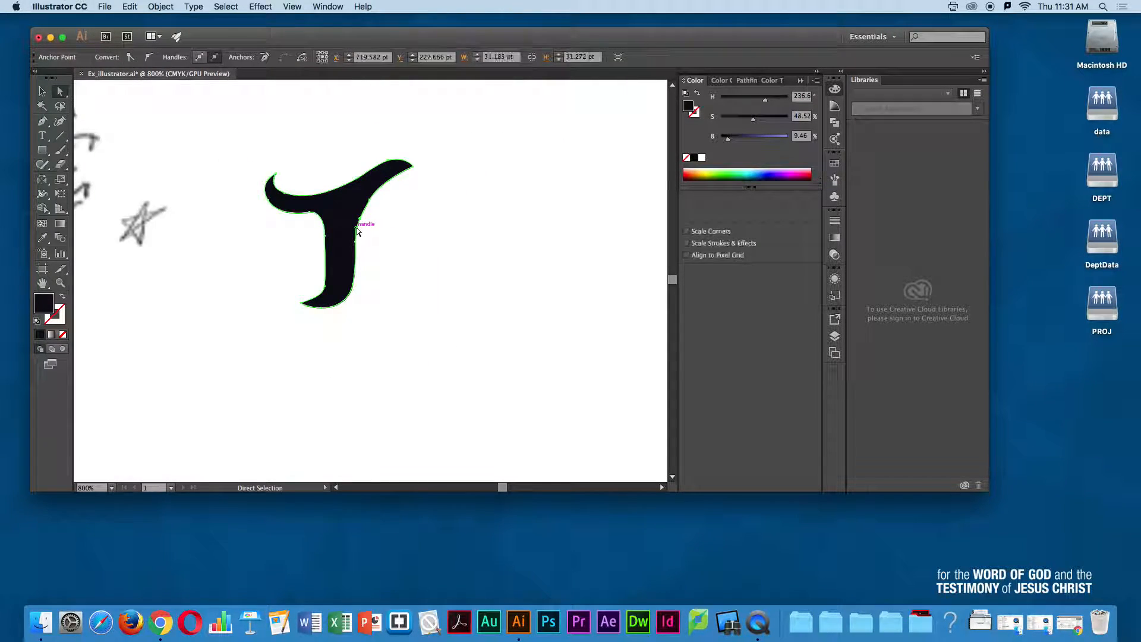
key(z)
drag(302, 156, 448, 196)
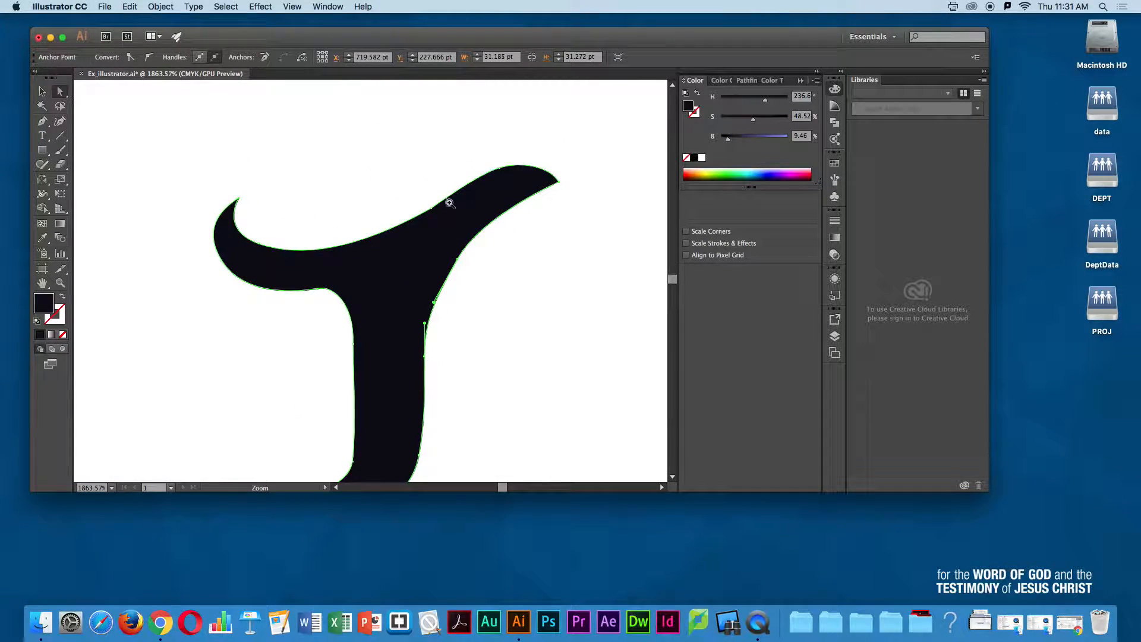
click(459, 260)
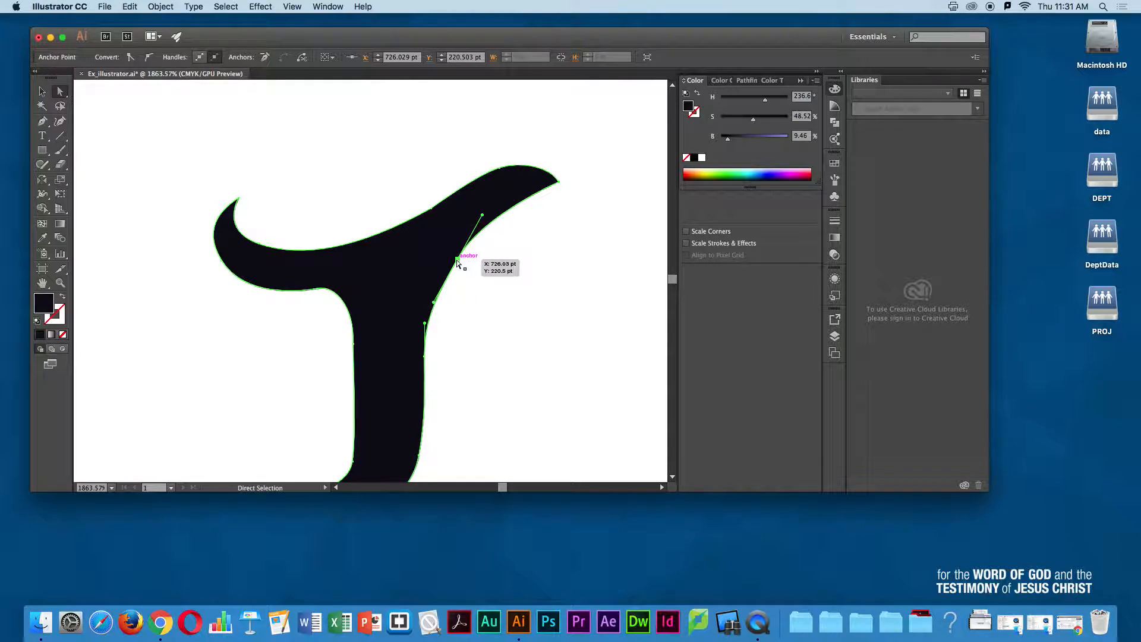
drag(432, 304, 430, 302)
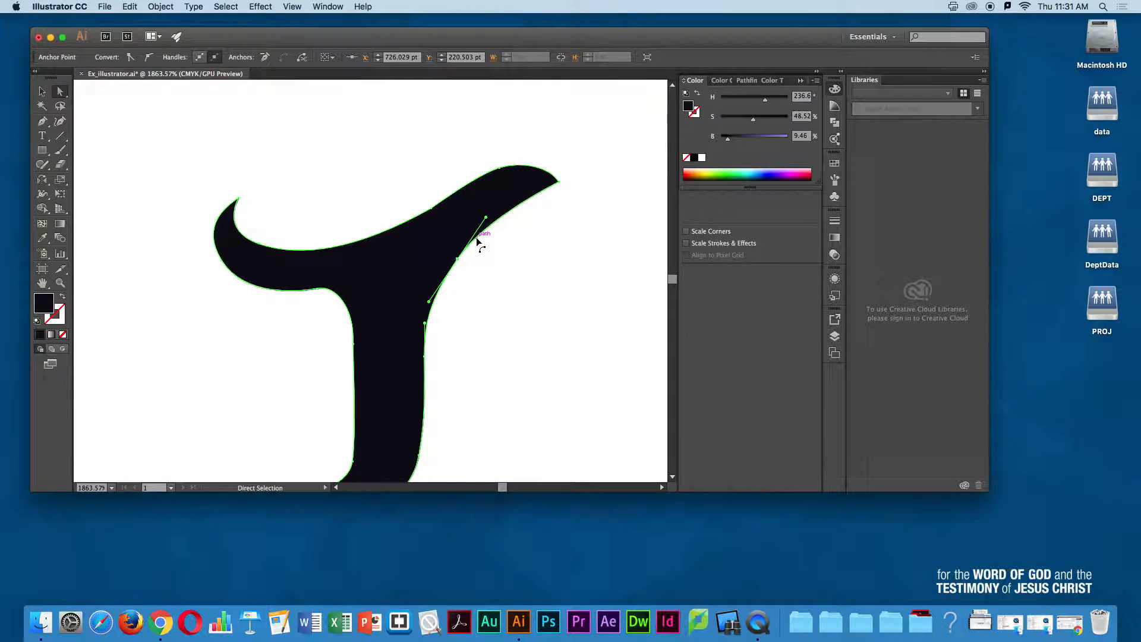
drag(430, 297, 426, 302)
click(469, 293)
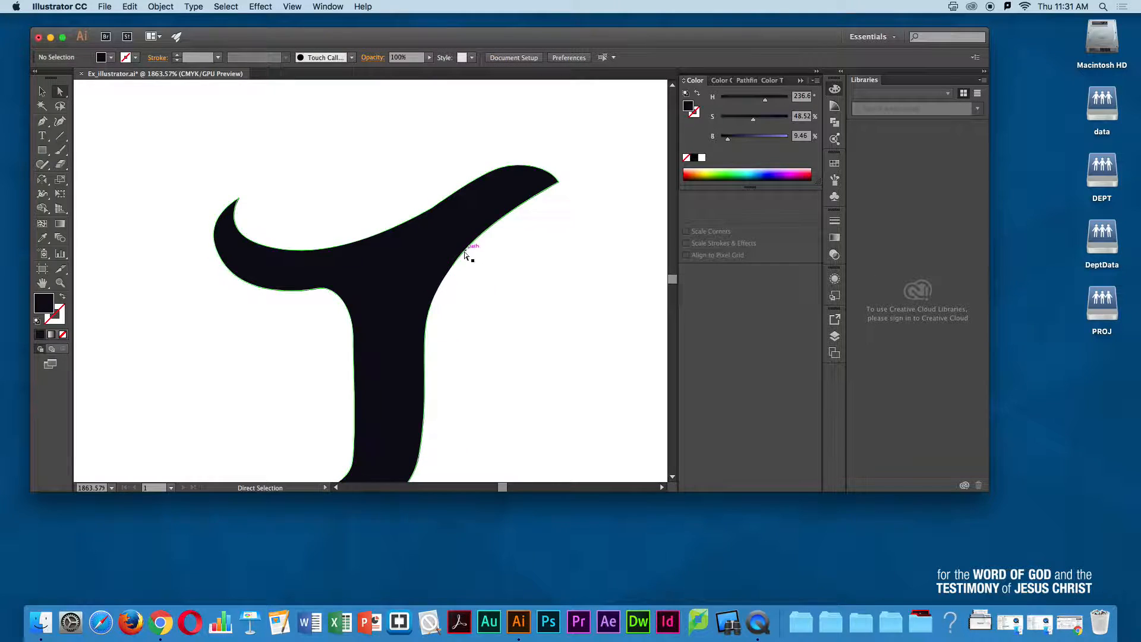
click(461, 257)
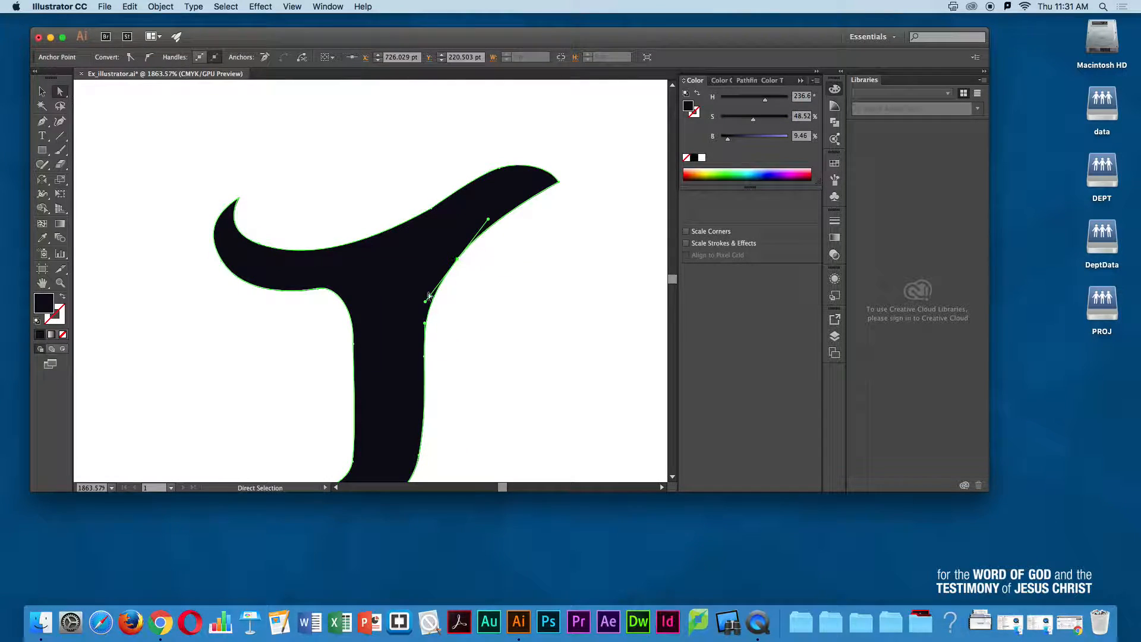
drag(428, 302, 431, 310)
click(464, 262)
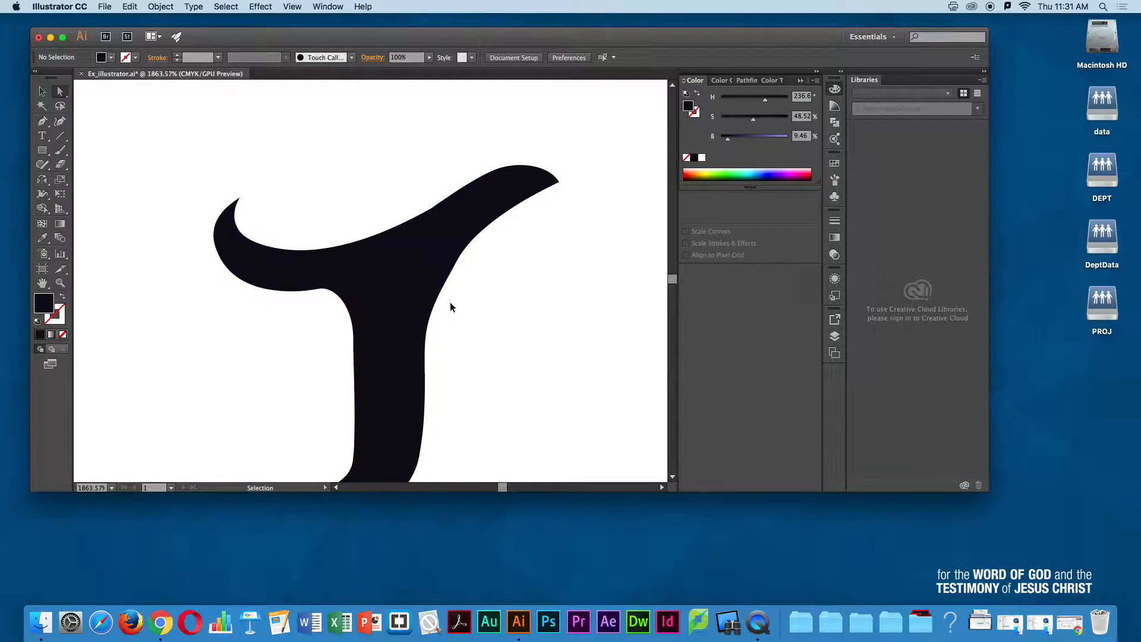
Step: Add an anchor on each side of the anchor beneath the right arm with the Pen tool, and delete the middle anchor
key(space)
key(super+minus)
key(super+minus)
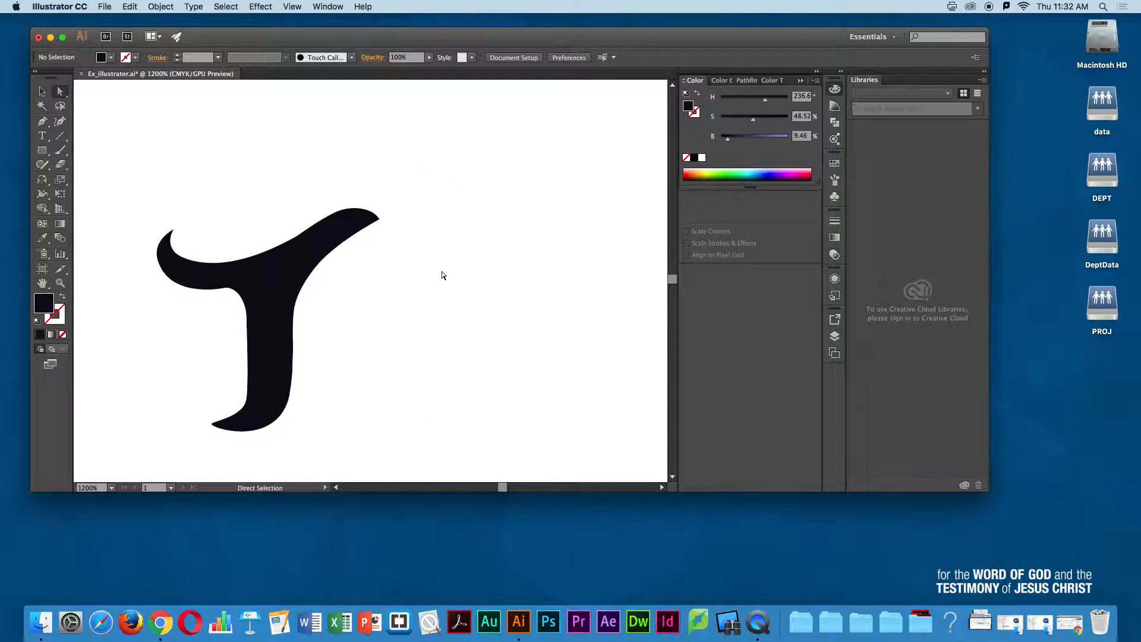
click(329, 255)
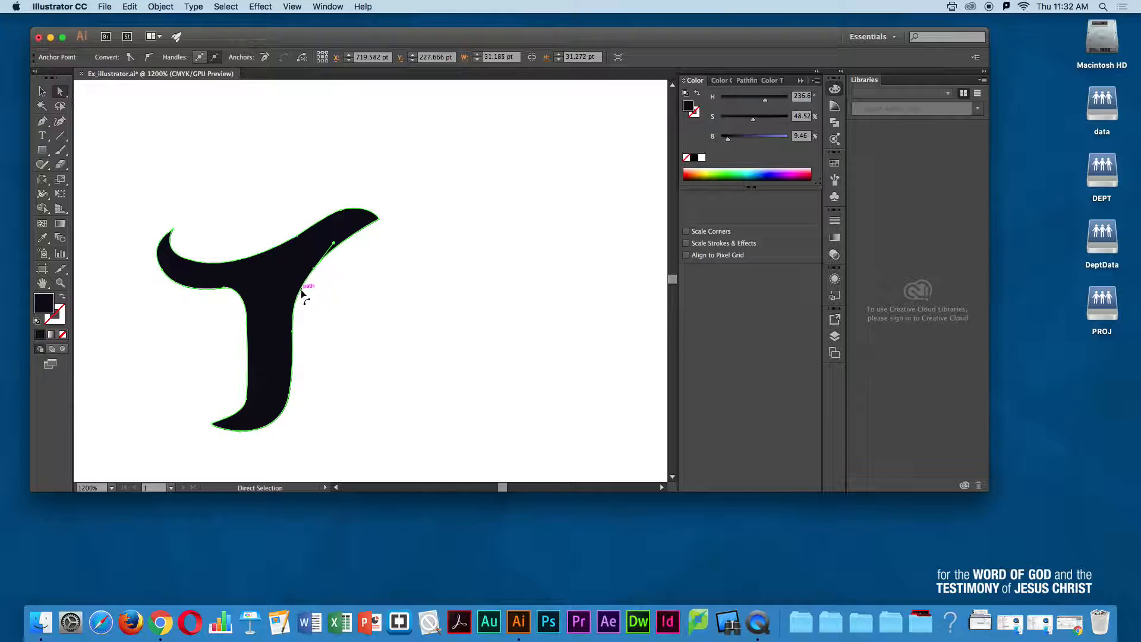
click(308, 276)
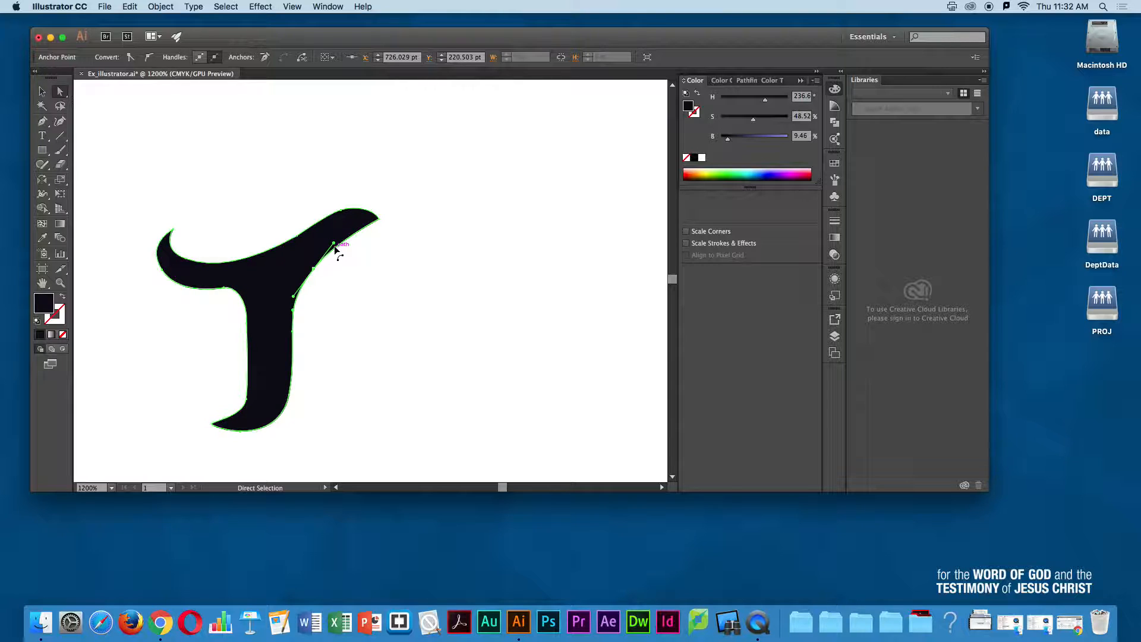
click(304, 285)
click(327, 256)
click(313, 270)
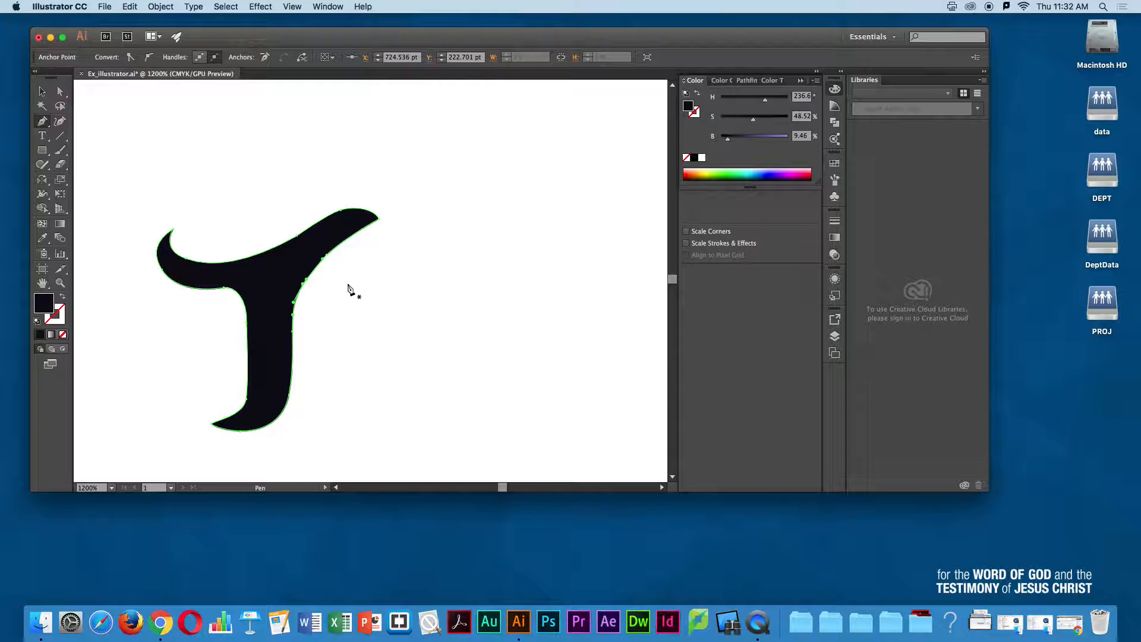
Step: Reposition the two new anchors beneath the right arm with the Direct Selection tool, undoing one shift of the upper anchor
key(a)
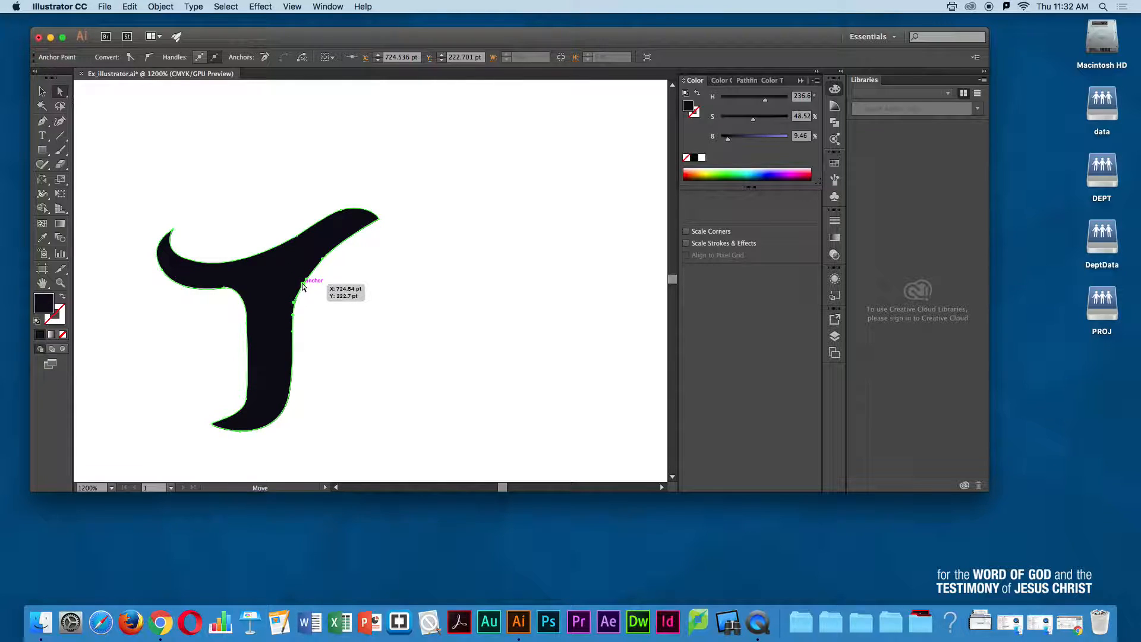
click(310, 286)
click(308, 278)
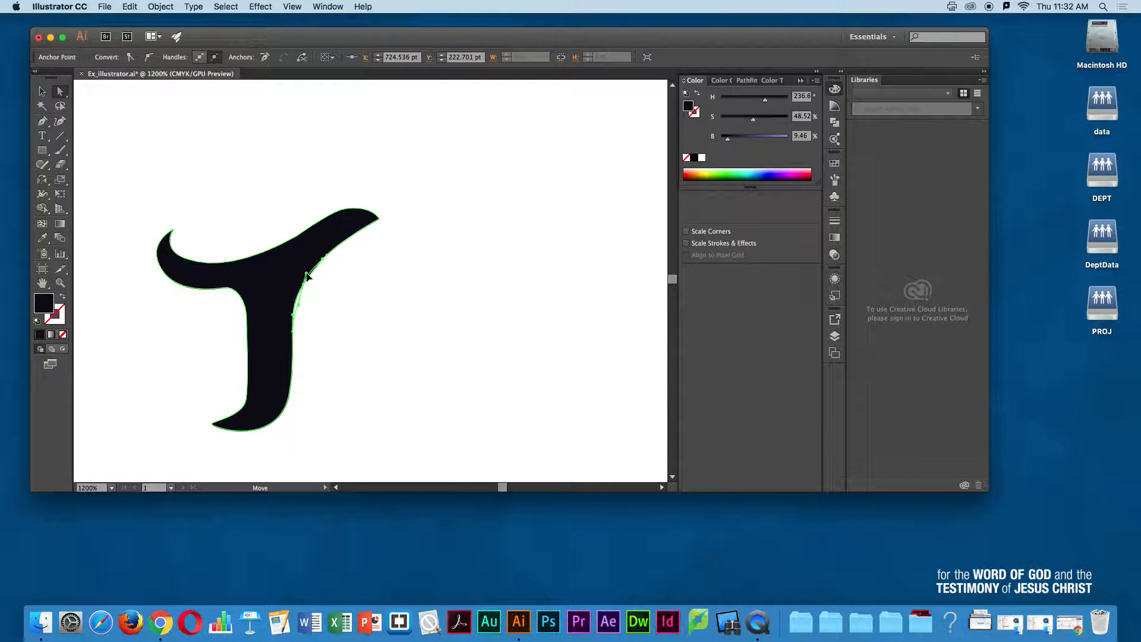
drag(308, 275, 323, 257)
click(326, 254)
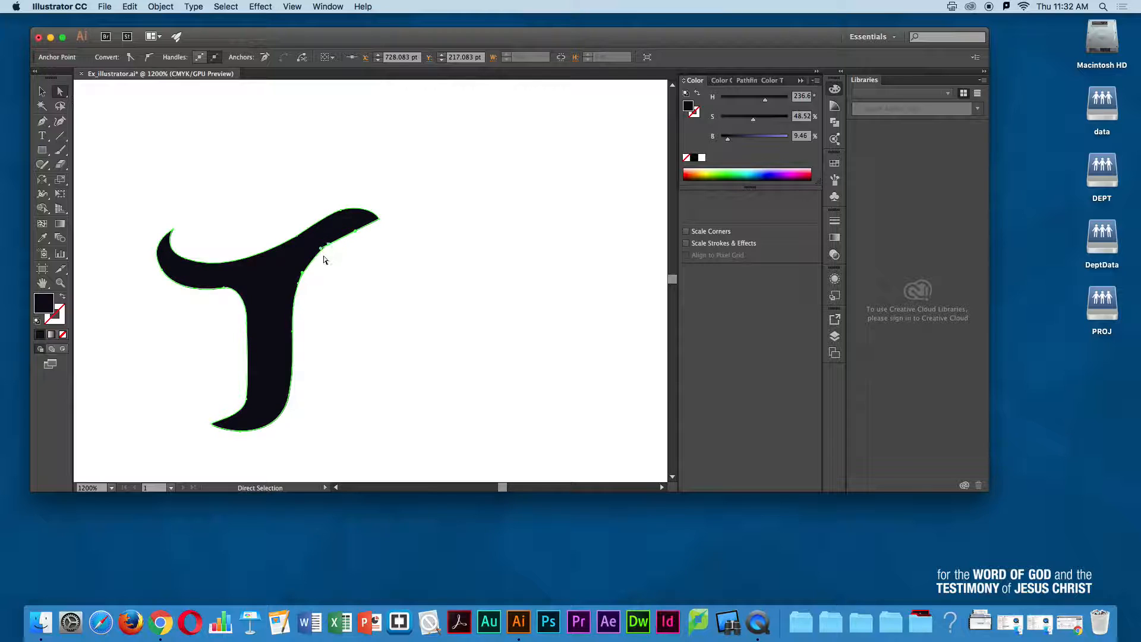
key(super+z)
click(331, 251)
click(326, 249)
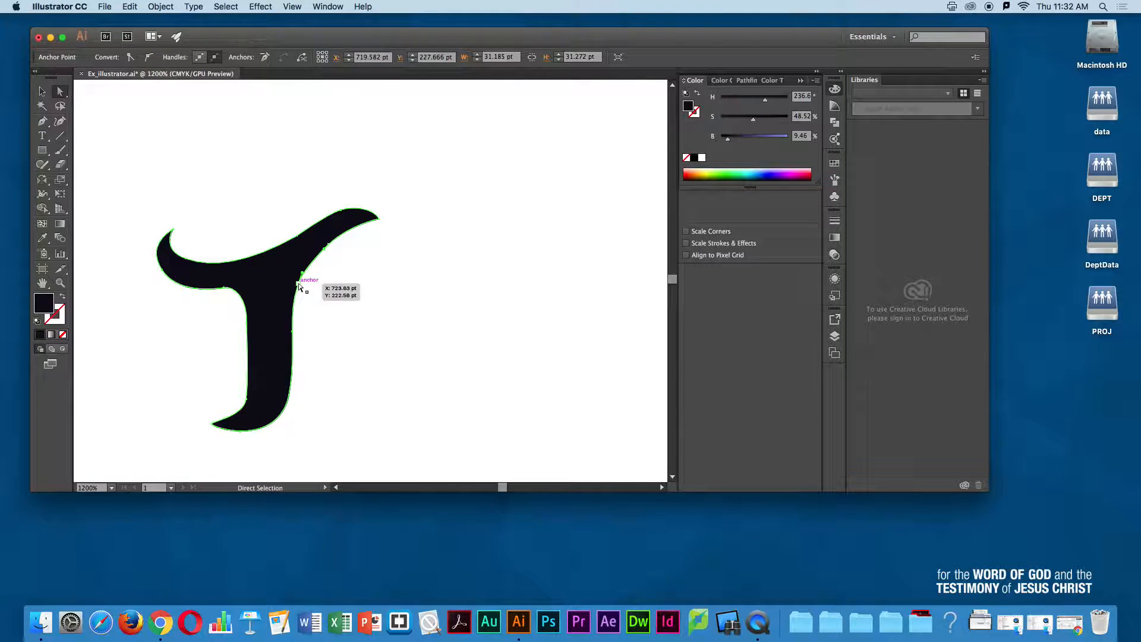
Step: Lengthen the upper handle of the lower anchor beneath the right arm to smooth the junction with the stem, and deselect the T
click(297, 283)
drag(302, 272, 305, 265)
click(319, 289)
alt+super+click(314, 302)
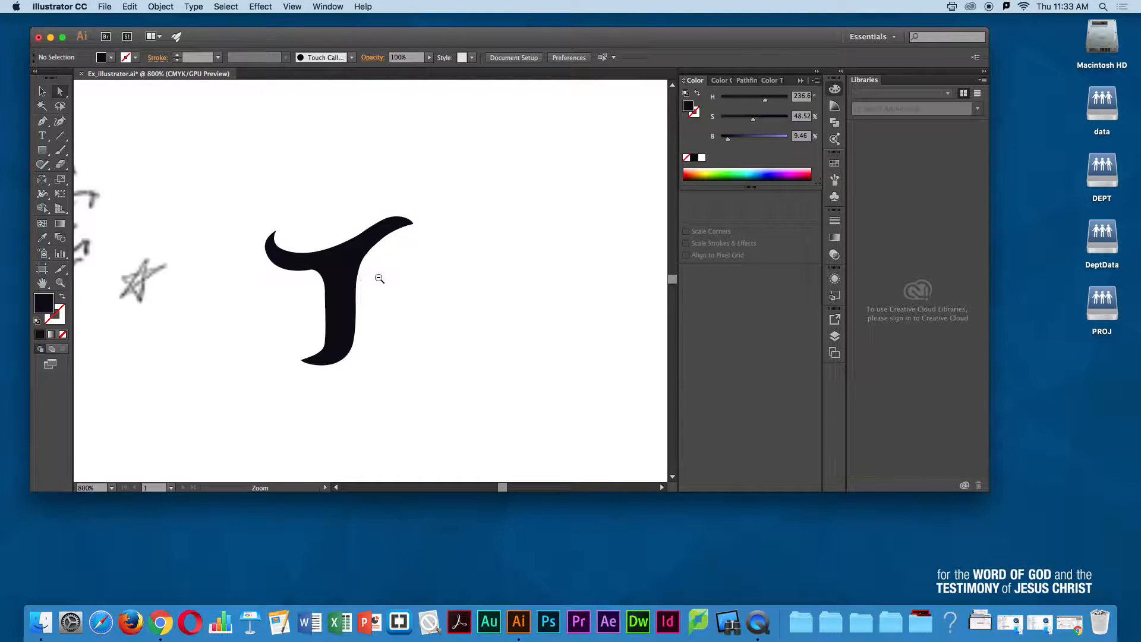
alt+super+click(380, 277)
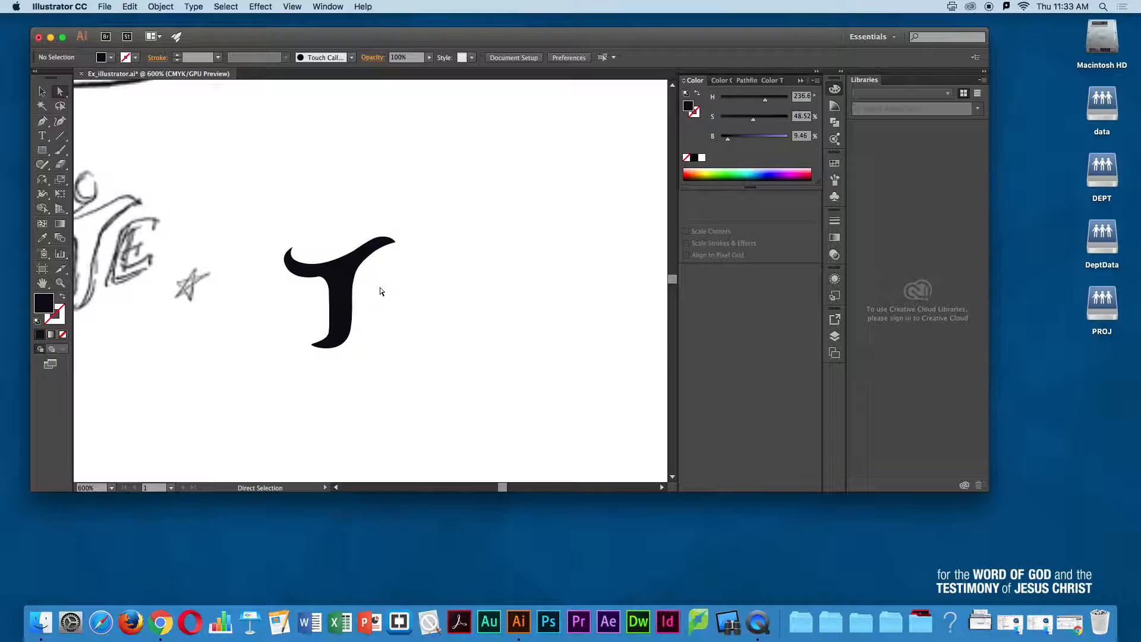
Step: Move the anchor where the underside of the left arm meets the stem slightly downward with the Direct Selection tool, and deselect the T
alt+super+click(397, 279)
alt+super+click(393, 296)
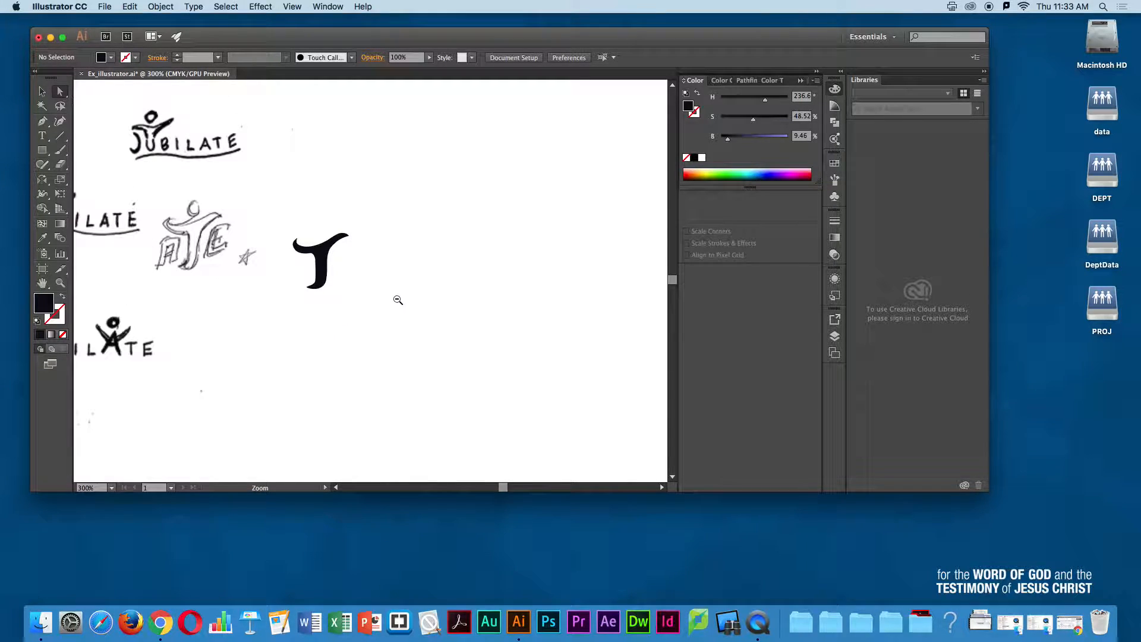
alt+super+click(374, 294)
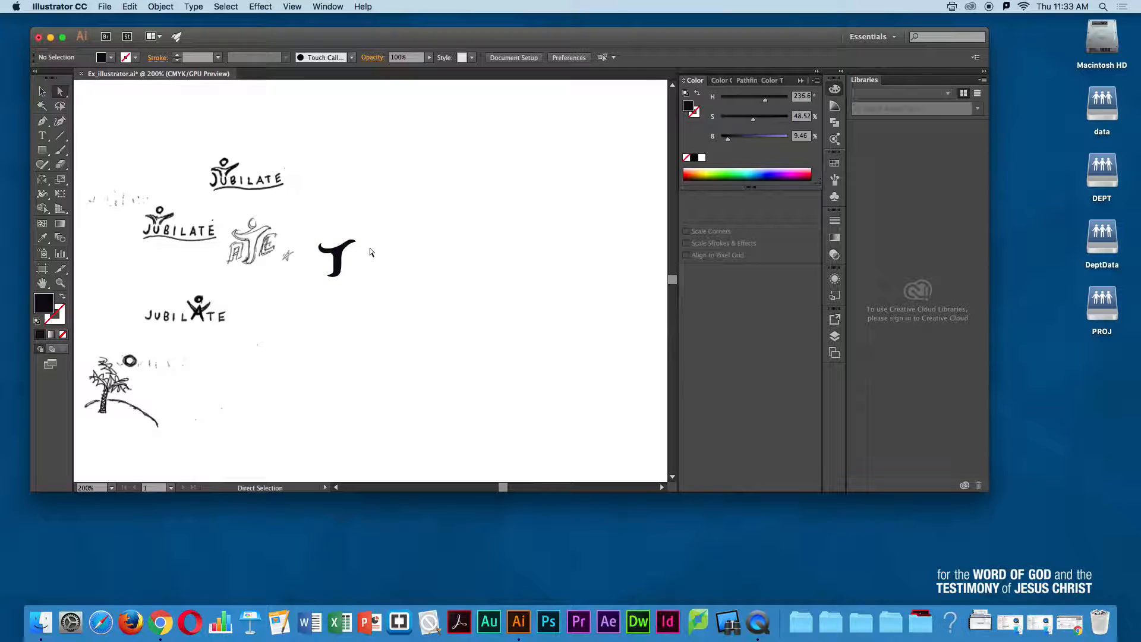
scroll(364, 285, left, 5)
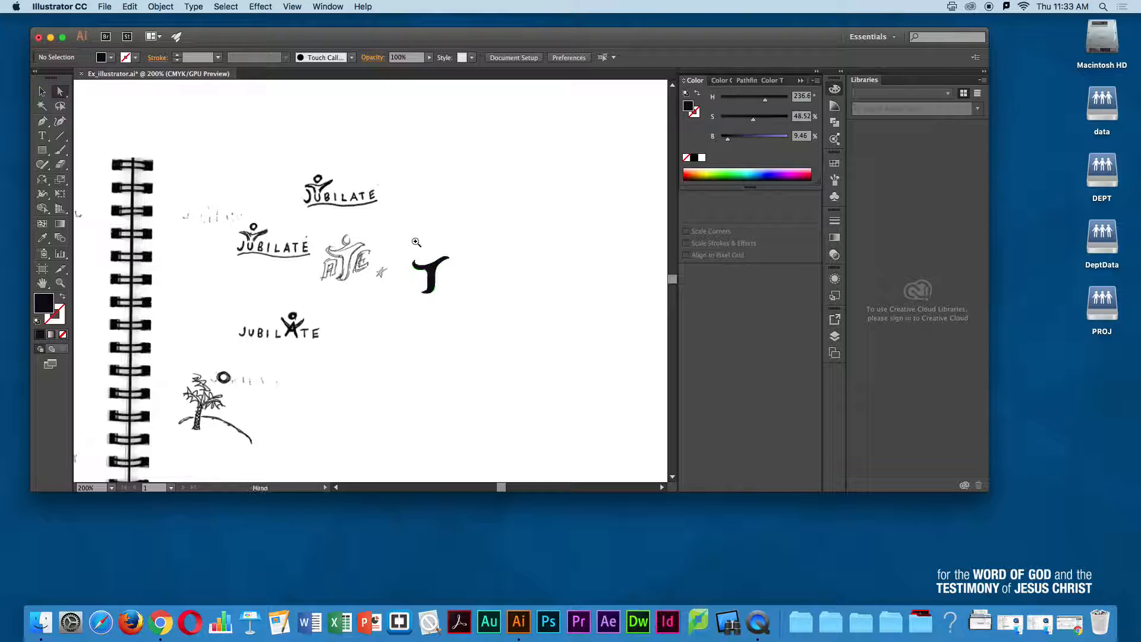
scroll(433, 280, up, 5)
click(472, 341)
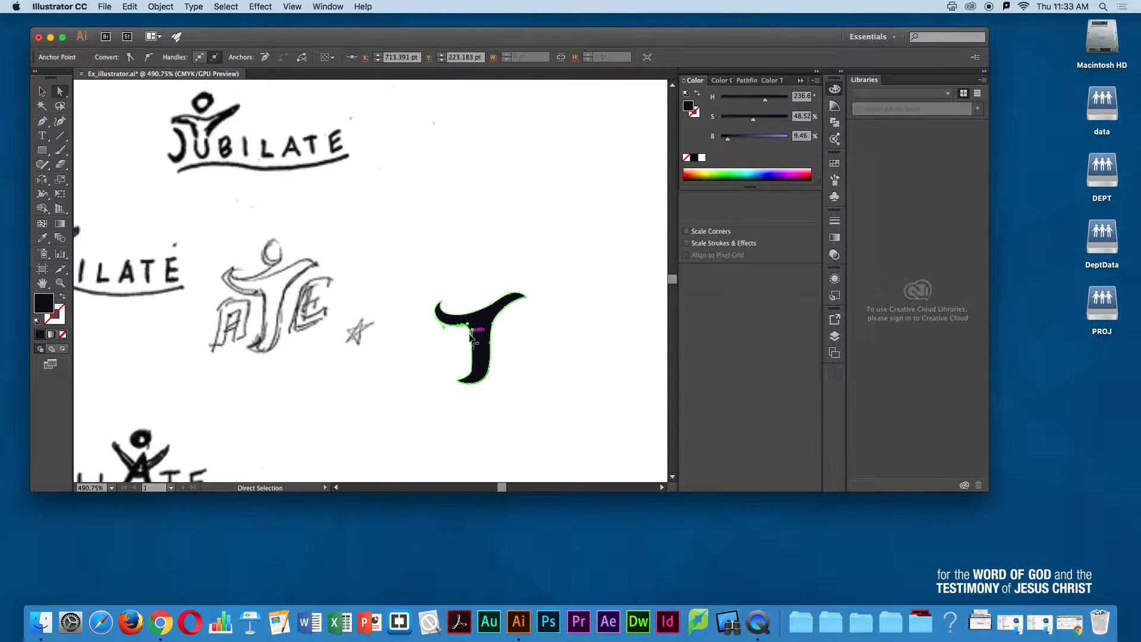
drag(472, 339, 470, 346)
click(434, 355)
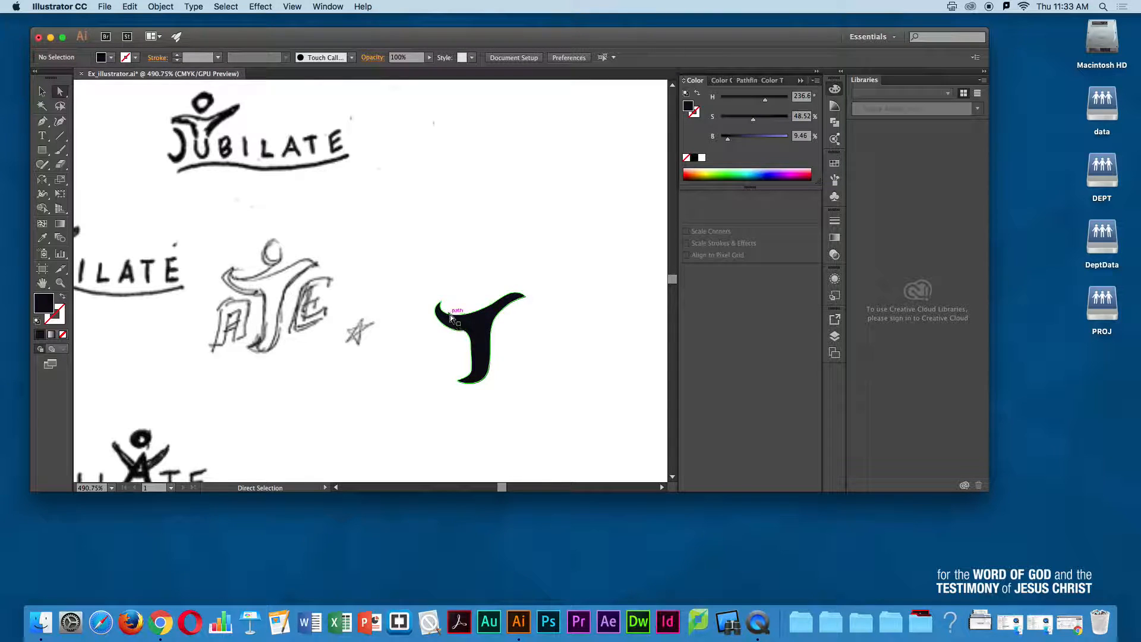
Step: Shift the anchor on the outer edge near the left arm's tip slightly down and outward, and deselect the T
drag(404, 267, 446, 296)
click(447, 296)
click(459, 328)
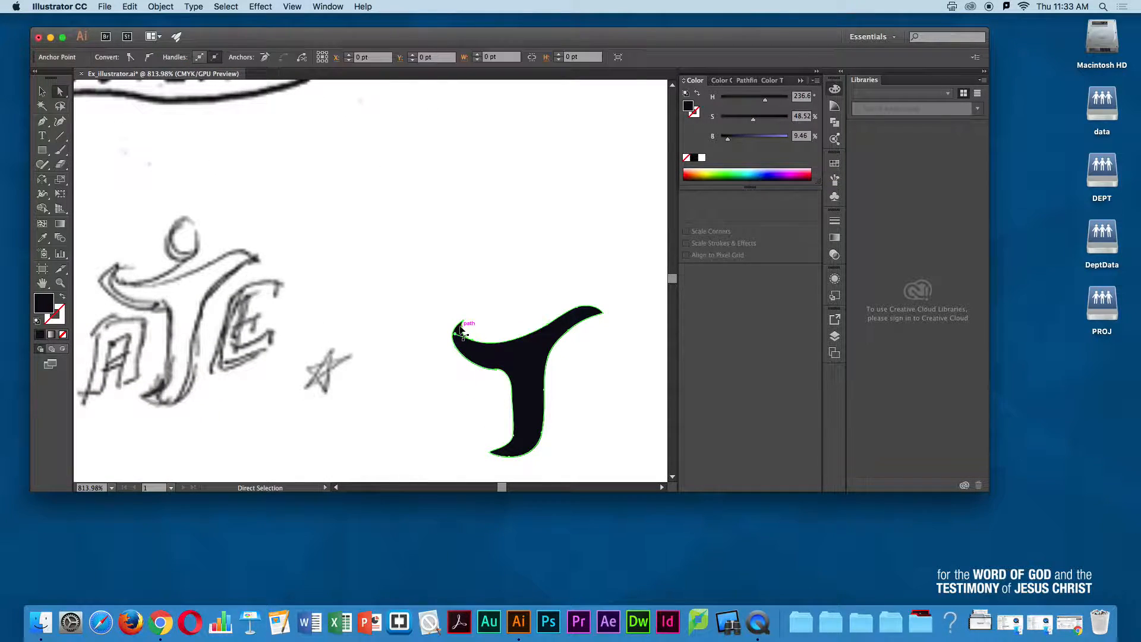
click(459, 336)
mouse_move(461, 337)
mouse_down()
mouse_move(459, 327)
mouse_move(452, 350)
mouse_up()
click(510, 294)
Step: Examine the refined T at a reduced scale beside the scanned logo sketches
alt+super+click(492, 382)
alt+super+click(409, 315)
alt+super+click(408, 315)
alt+super+click(394, 282)
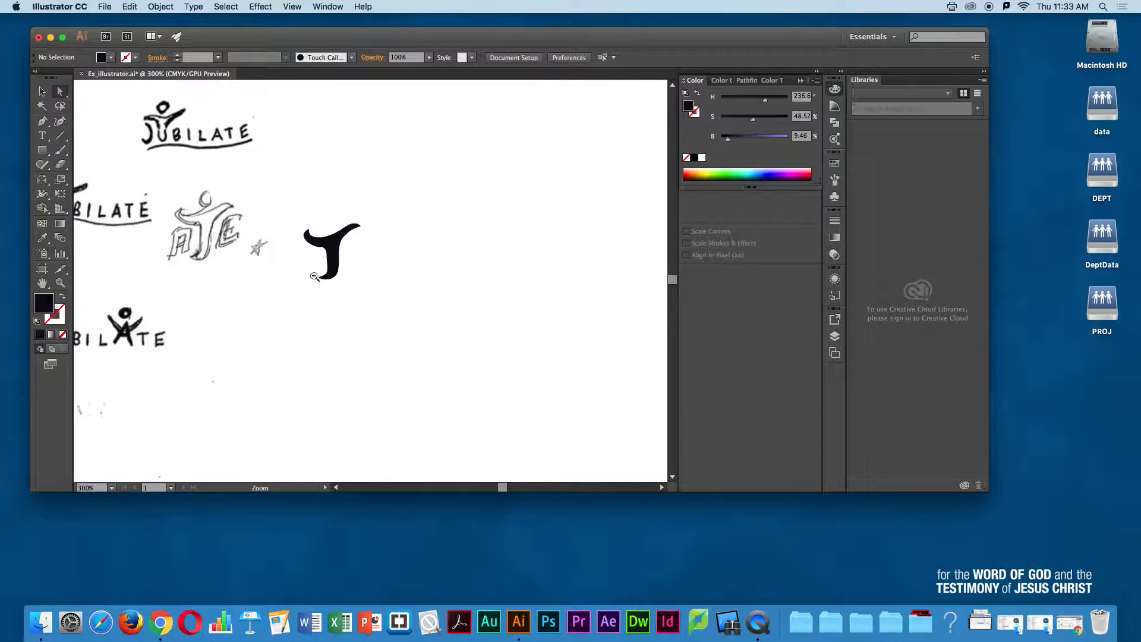
alt+super+click(341, 237)
alt+super+click(363, 326)
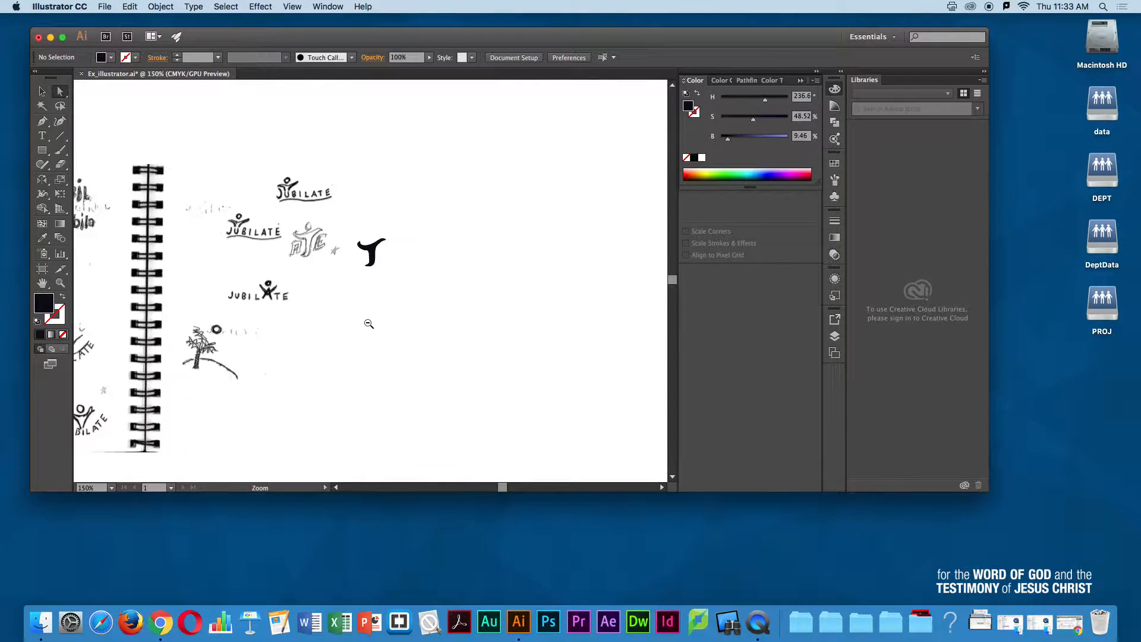
Step: Trace the lower edge of the left arm on the bottom raised-arms JUBILATE figure with the Pen tool, starting from the figure's base
alt+super+click(389, 206)
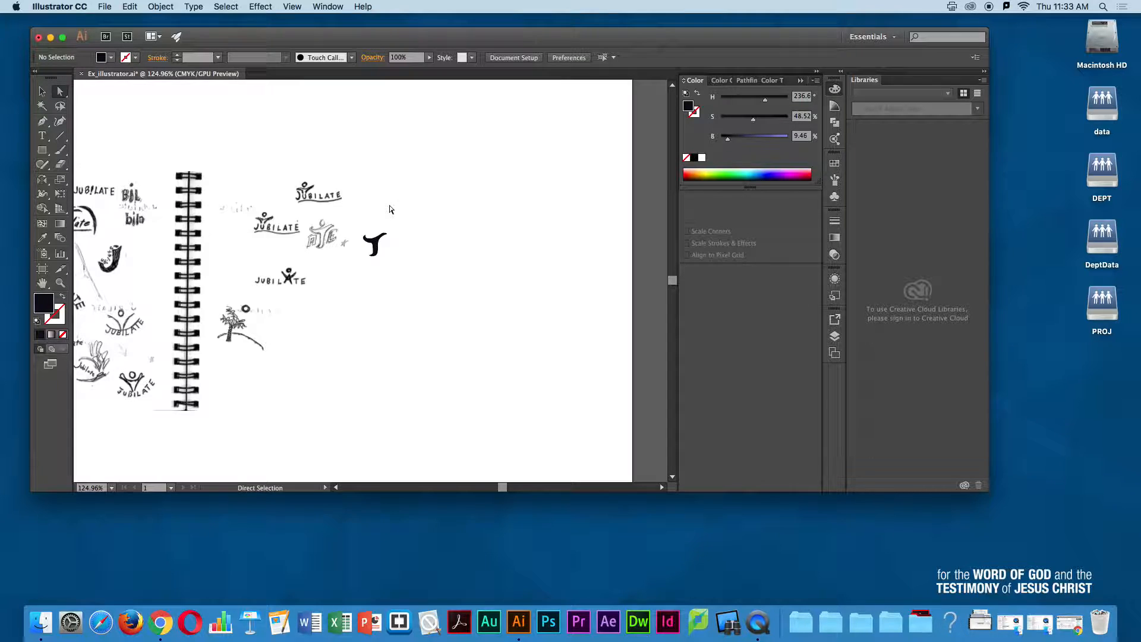
drag(351, 221, 446, 183)
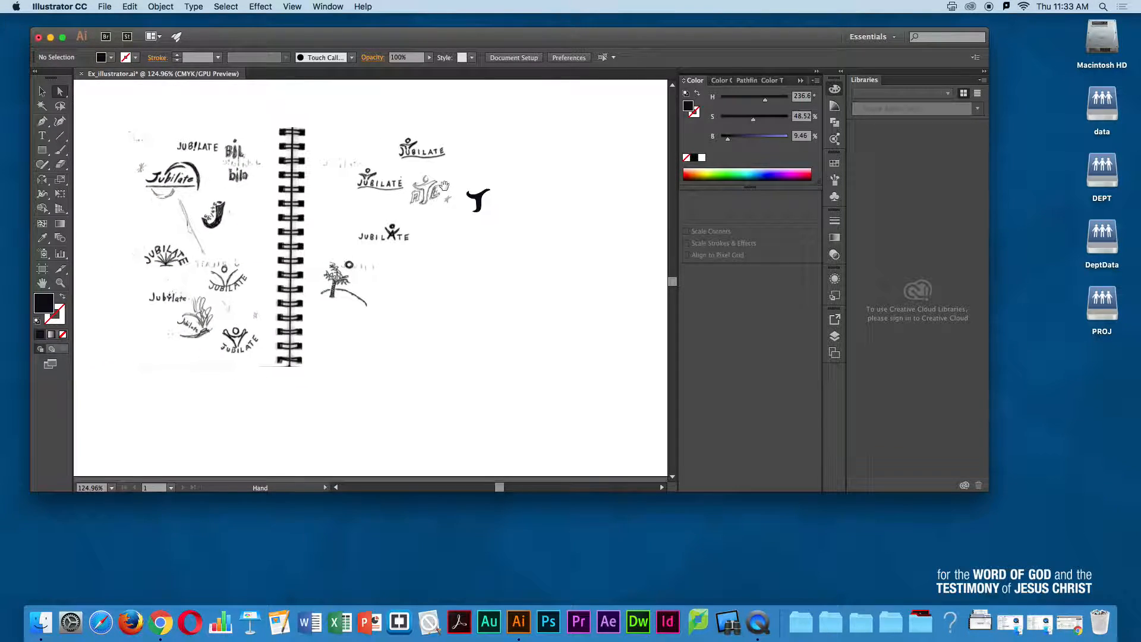
drag(409, 261, 521, 224)
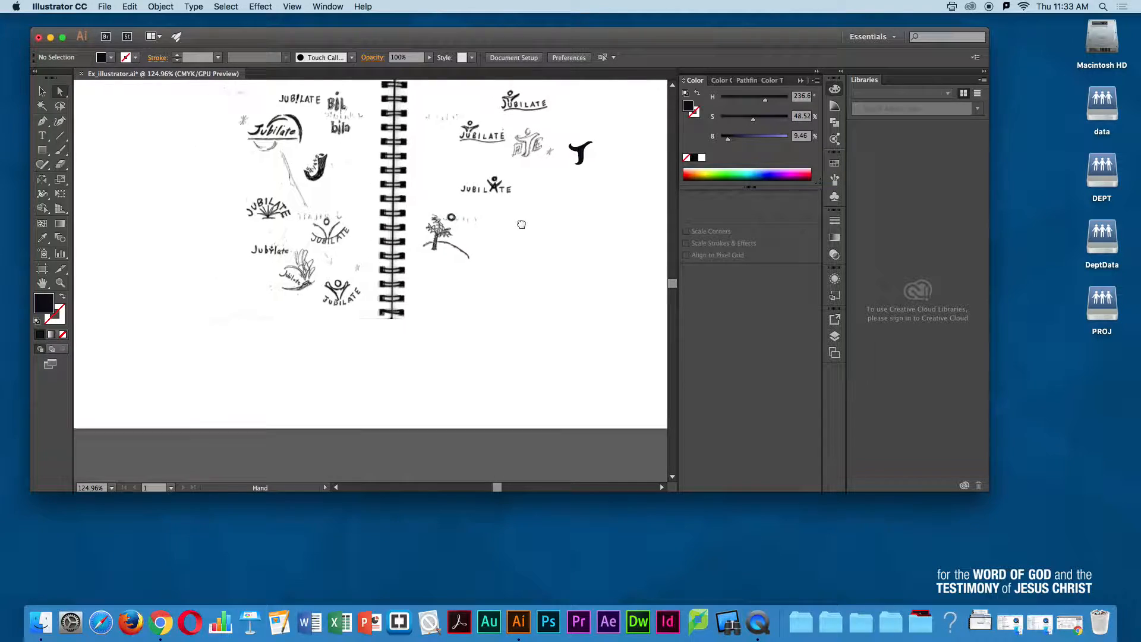
click(326, 275)
drag(400, 323, 434, 221)
mouse_move(415, 294)
mouse_down()
mouse_move(394, 202)
mouse_move(350, 221)
mouse_up()
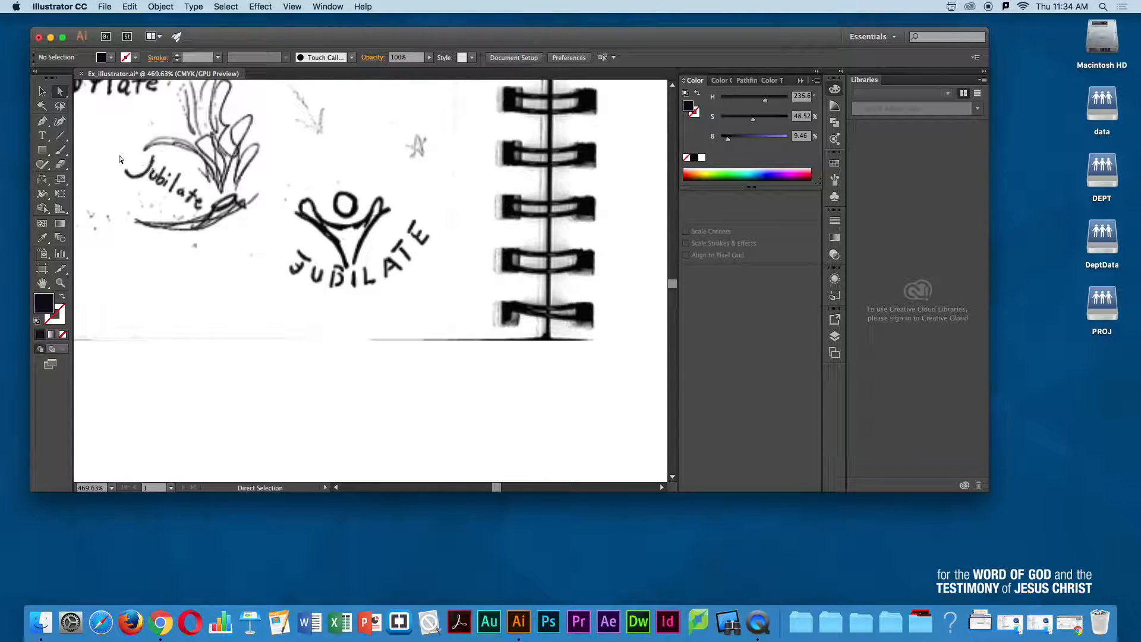
click(42, 122)
drag(300, 213, 307, 201)
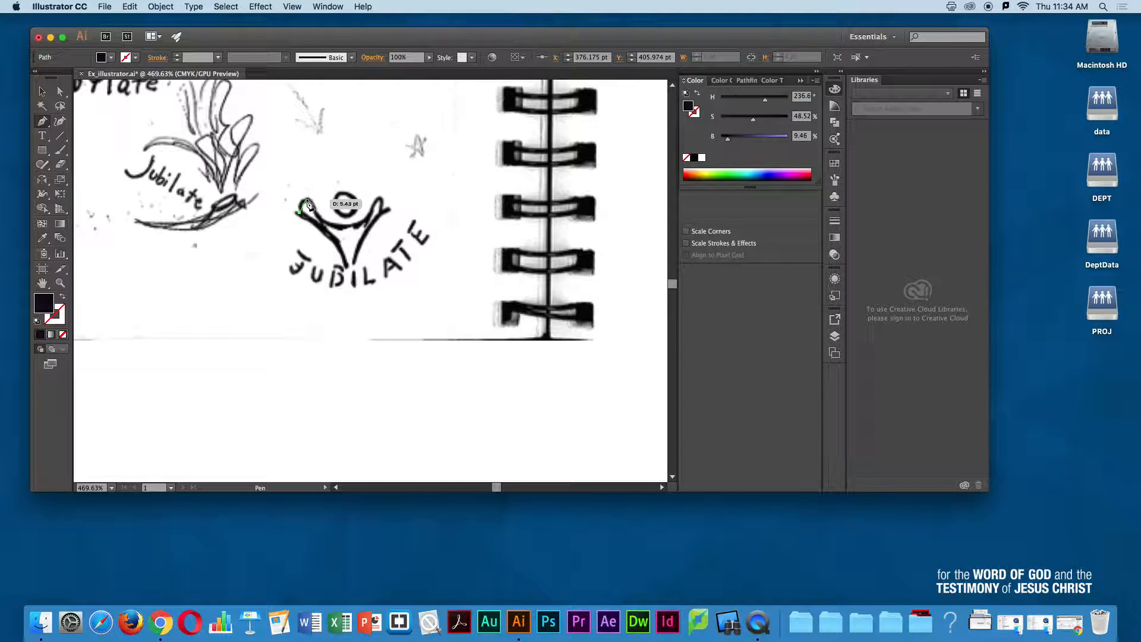
key(super+z)
drag(346, 268, 306, 214)
drag(302, 213, 442, 112)
key(super+space)
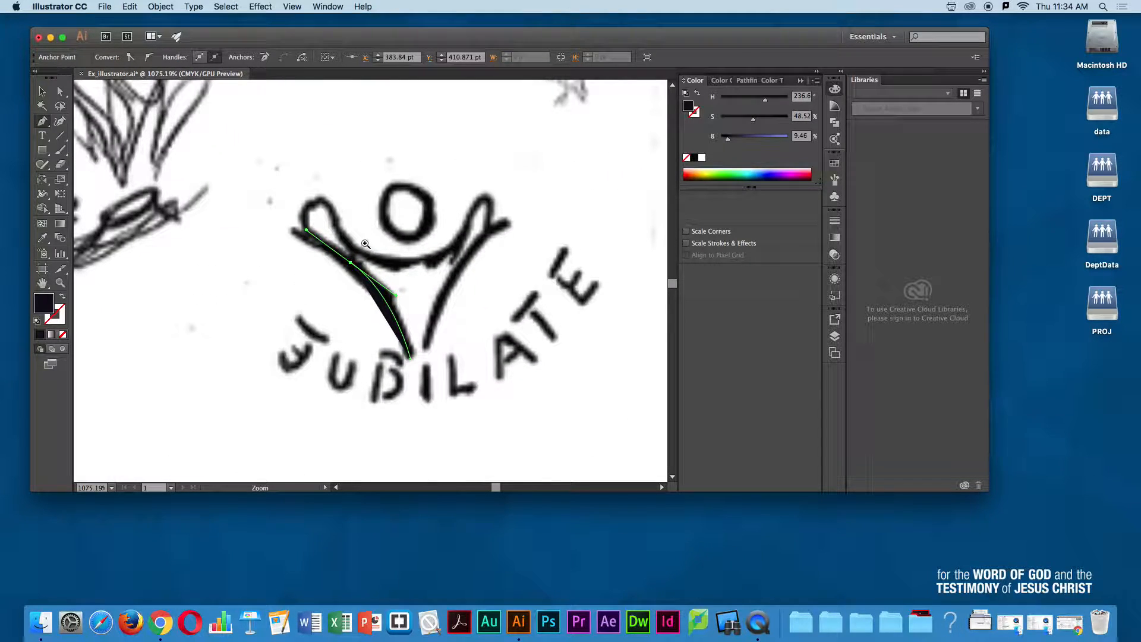
Step: Continue the path around the figure's rounded left hand and into the upper edge of the arm
drag(306, 233, 302, 226)
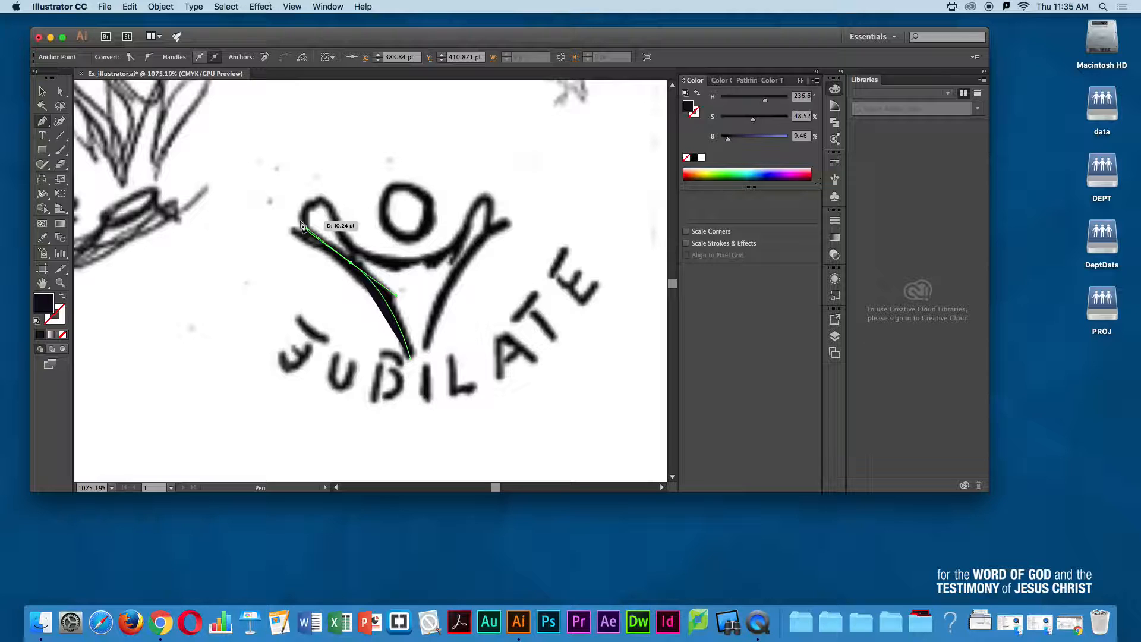
click(301, 221)
drag(299, 222, 296, 212)
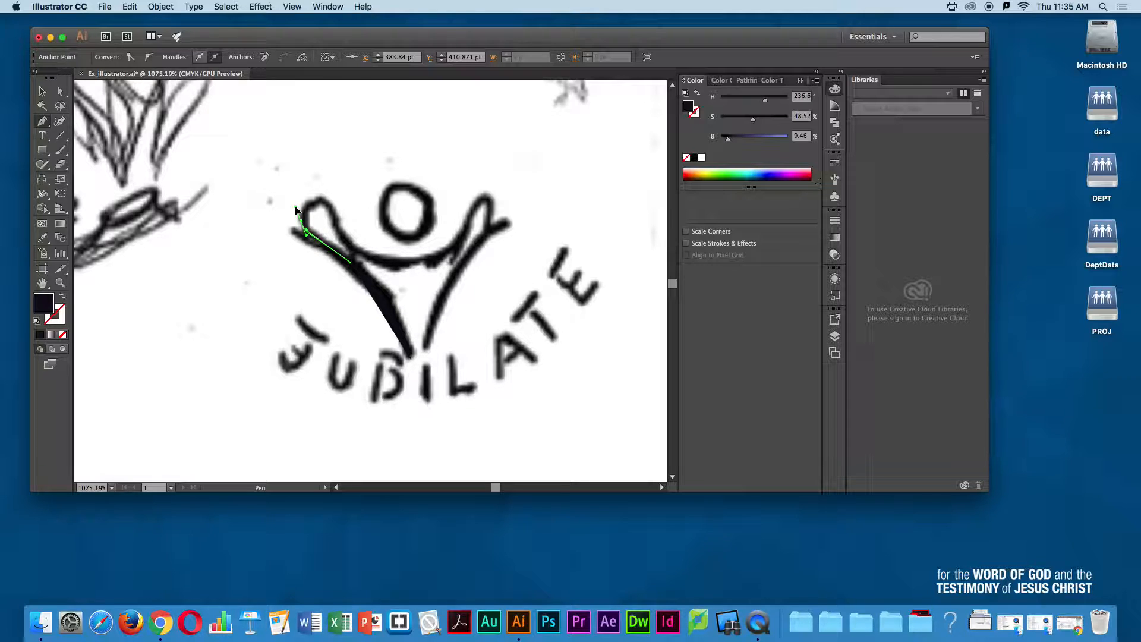
drag(296, 208, 346, 249)
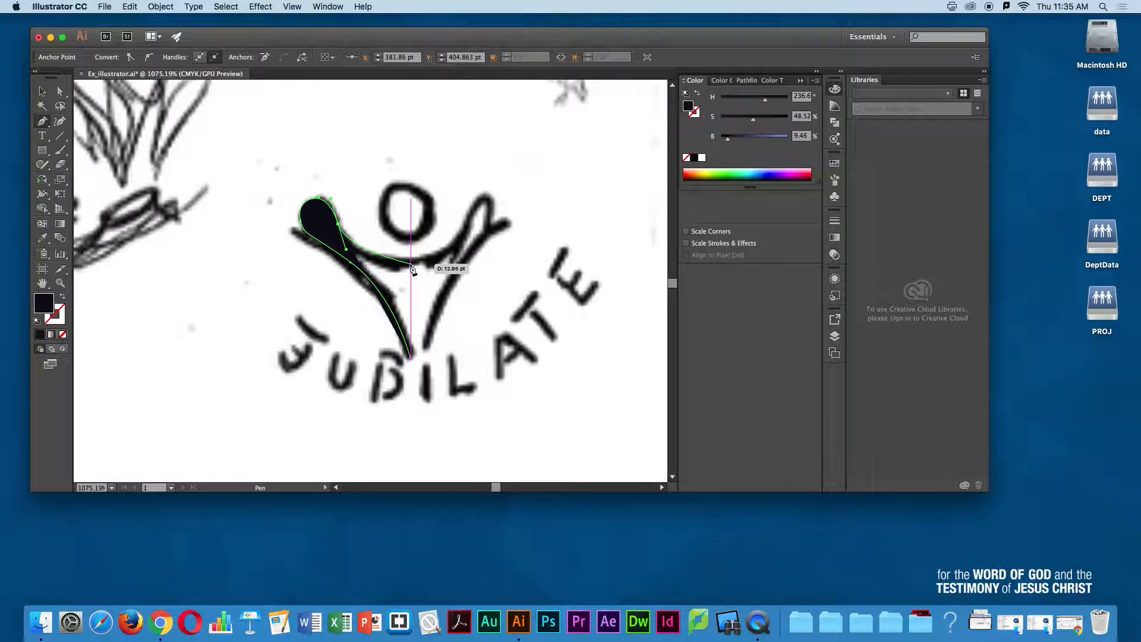
Step: Extend the path along the arm's upper edge to the figure's centre and close it at the base with a straight vertical side
click(412, 267)
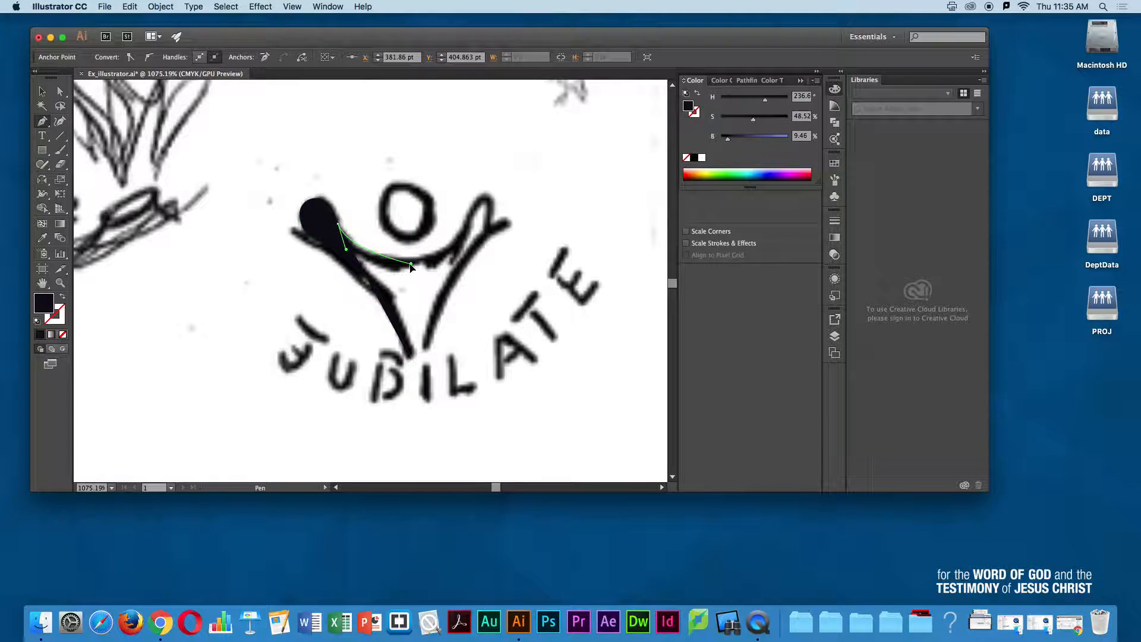
drag(415, 265, 452, 265)
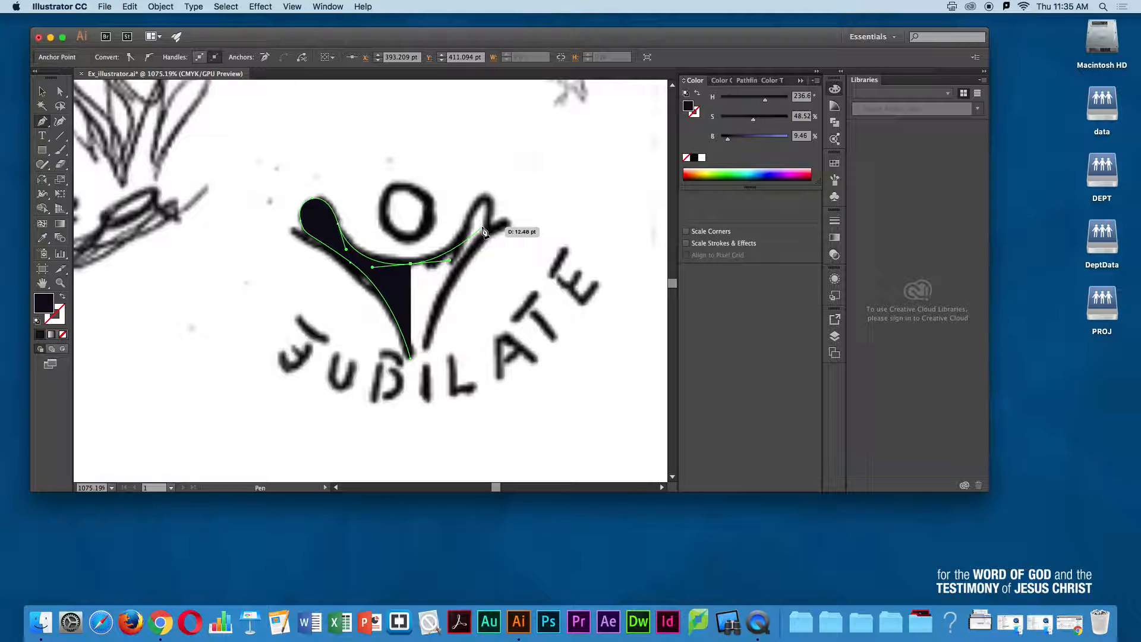
click(410, 358)
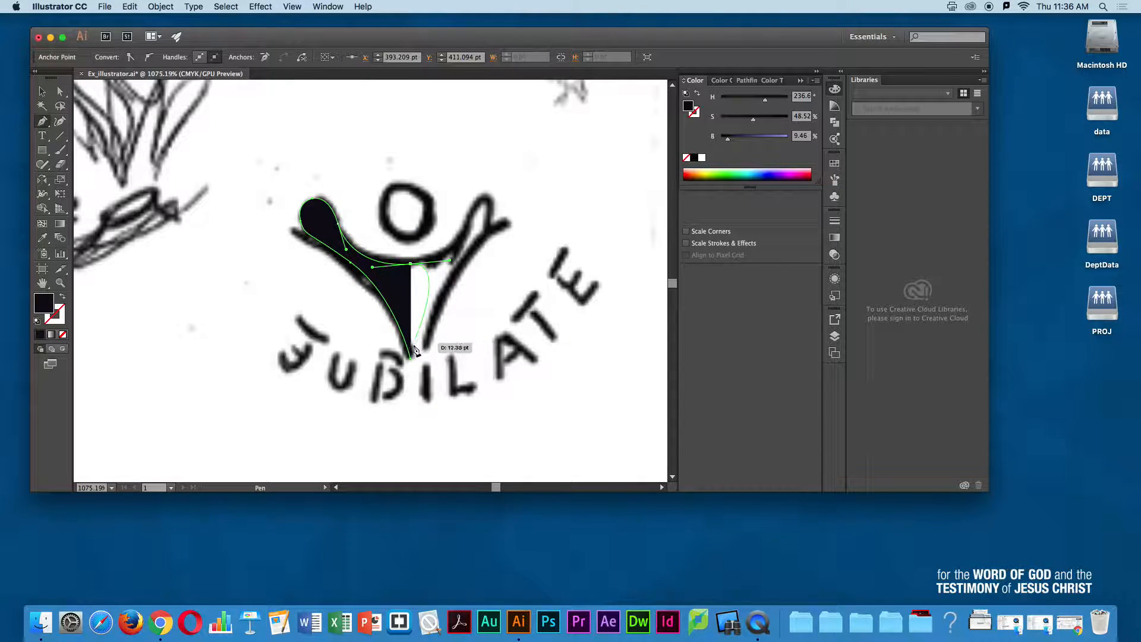
click(411, 359)
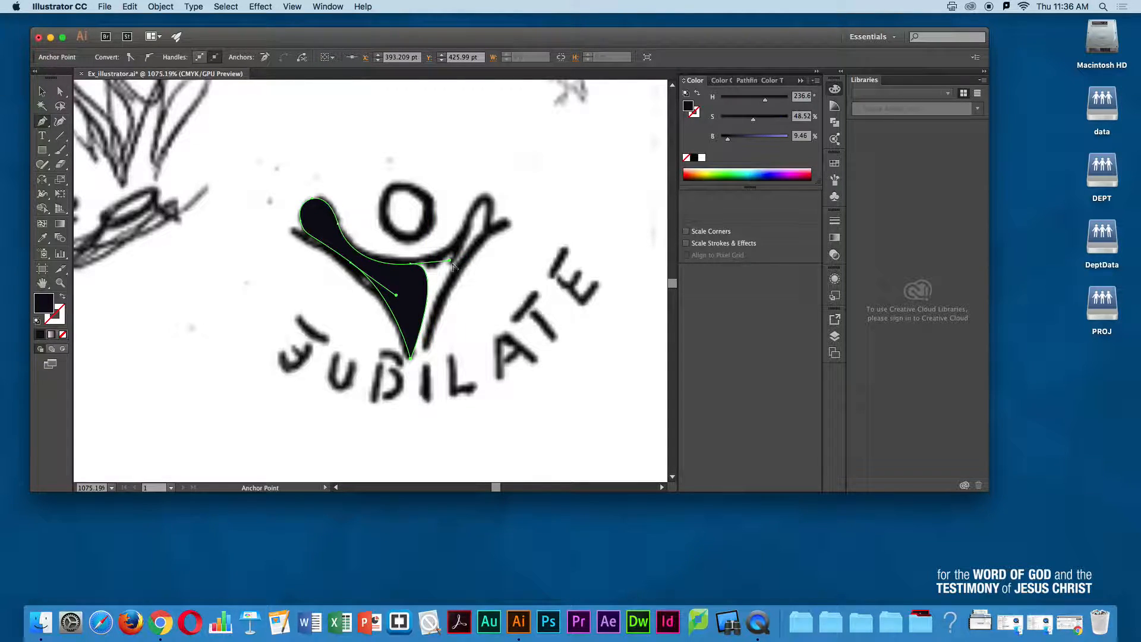
drag(450, 261, 412, 306)
key(shift)
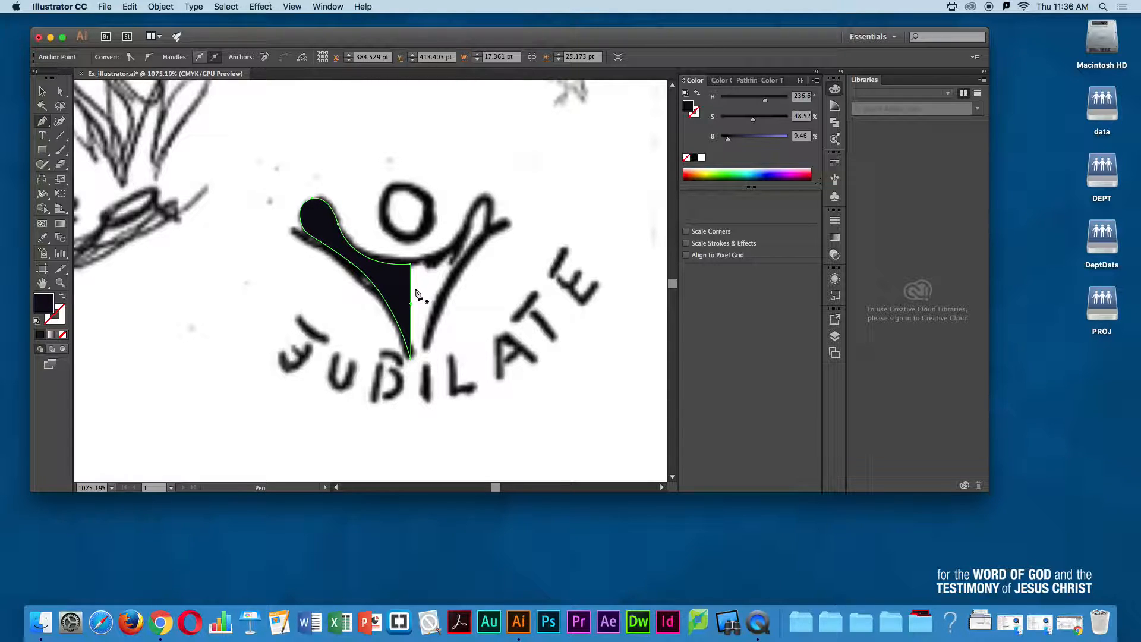
Step: Move the traced half-figure off the sketches to the blank area below the palm tree drawing, and select it there
key(v)
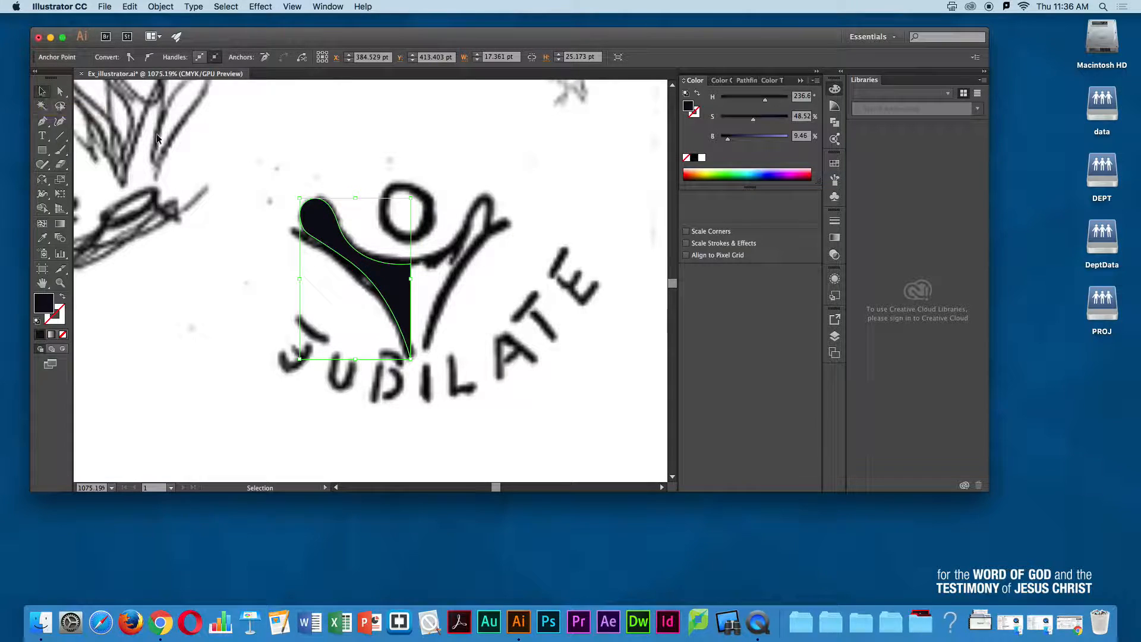
drag(398, 294, 612, 232)
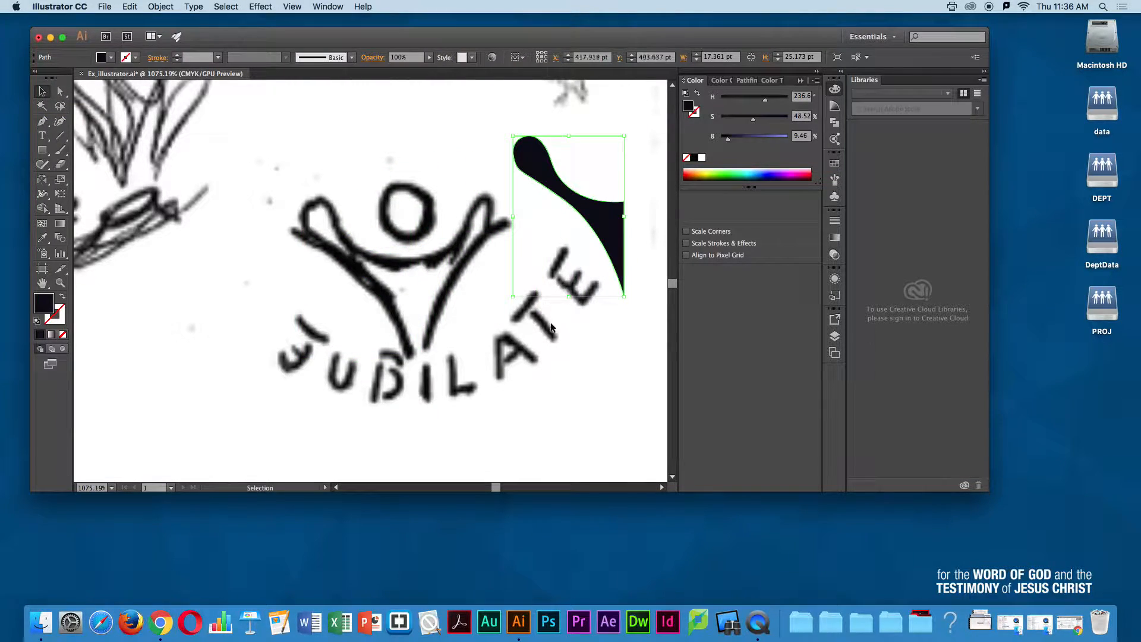
alt+super+click(549, 328)
alt+super+click(549, 329)
drag(270, 185, 616, 210)
alt+super+click(562, 236)
alt+super+click(557, 235)
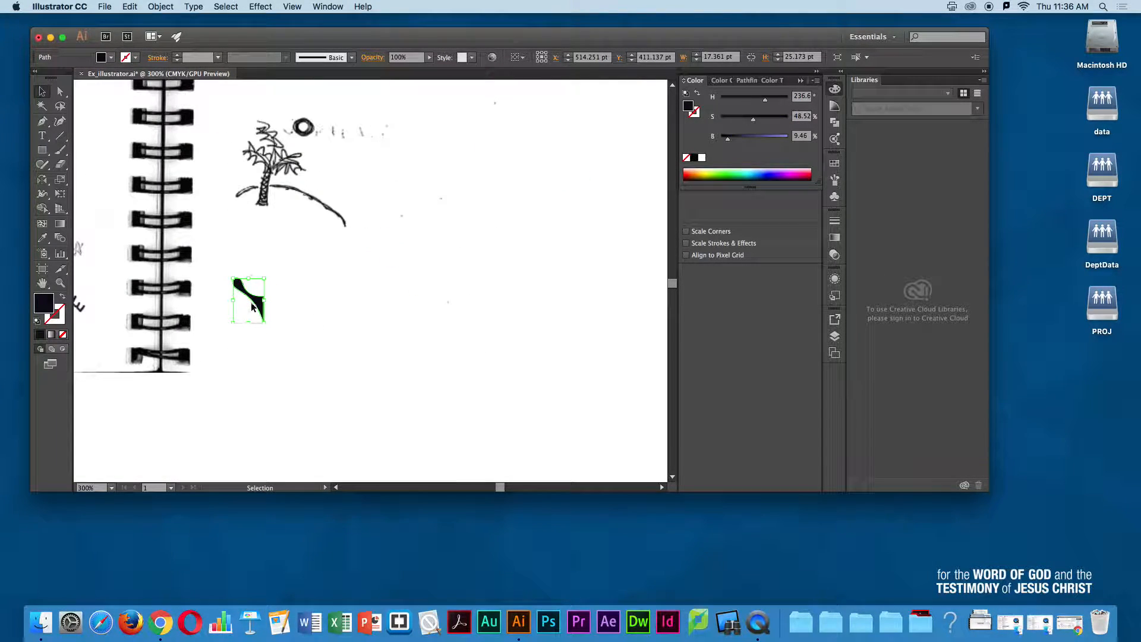
drag(258, 302, 368, 319)
click(322, 329)
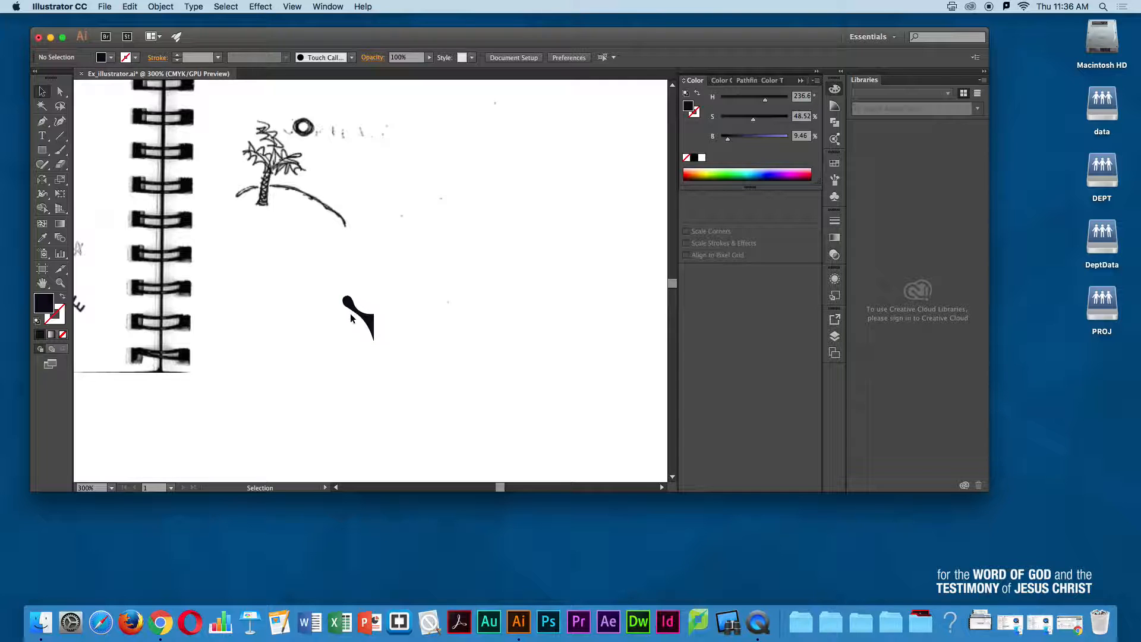
key(super+space)
drag(337, 292, 471, 323)
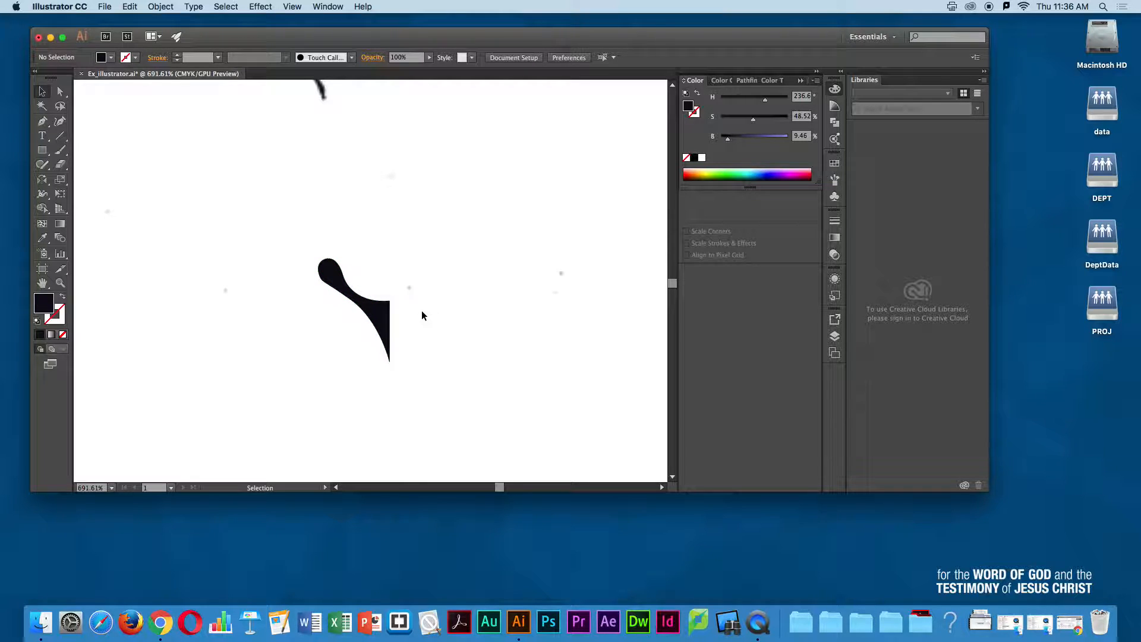
click(331, 280)
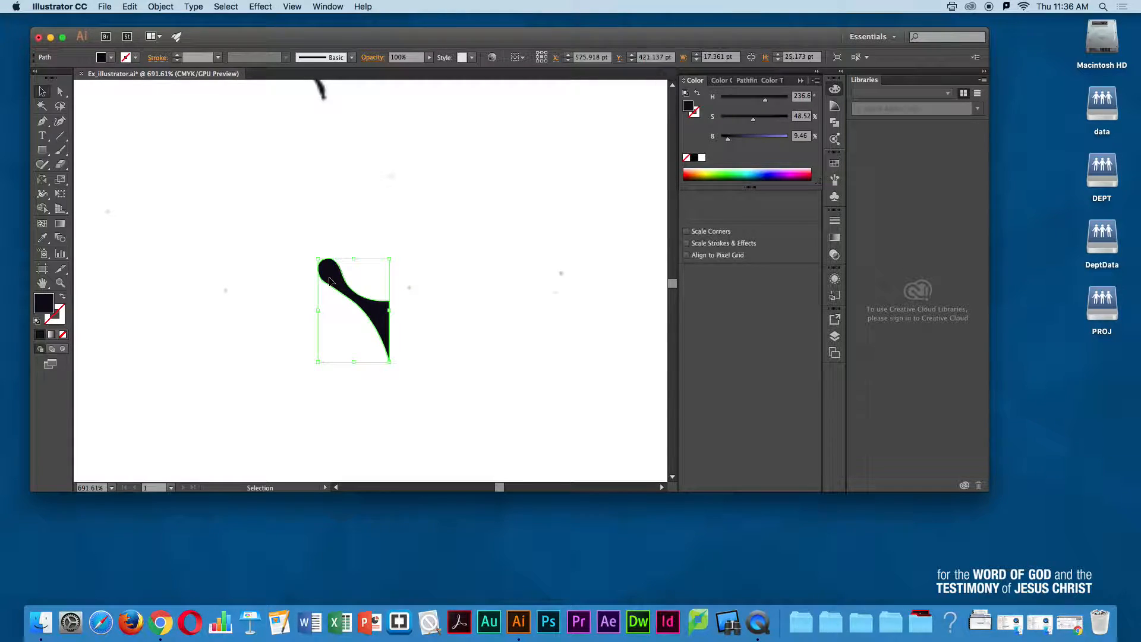
Step: Try rotating the half-figure about the upper corner of its straight side with the Rotate tool, and undo it
click(42, 182)
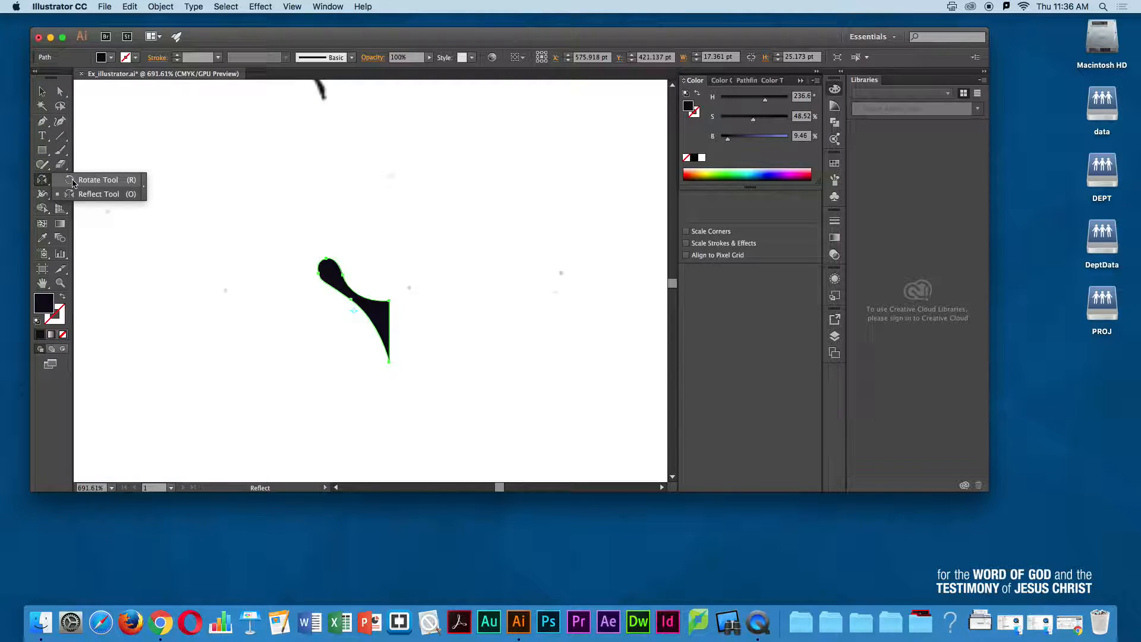
click(73, 180)
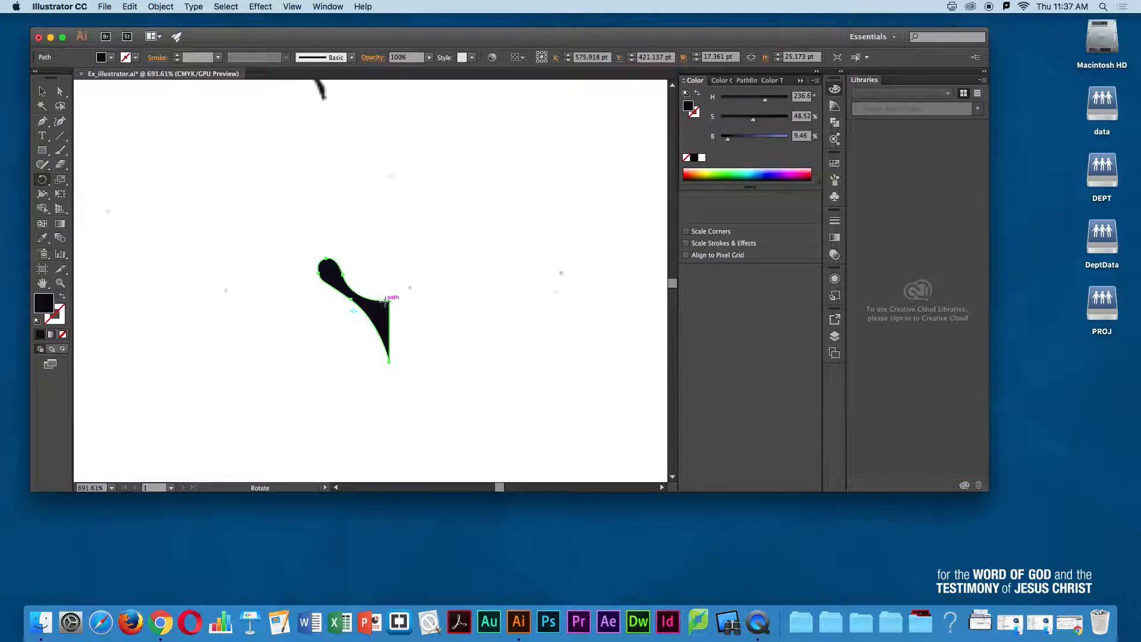
click(454, 297)
drag(341, 288, 415, 316)
click(389, 300)
key(super+z)
Step: Reflect a copy of the half-figure at 90° across its straight vertical side, using the side's upper corner as the reference point
click(44, 179)
click(95, 194)
click(390, 301)
drag(374, 315, 409, 311)
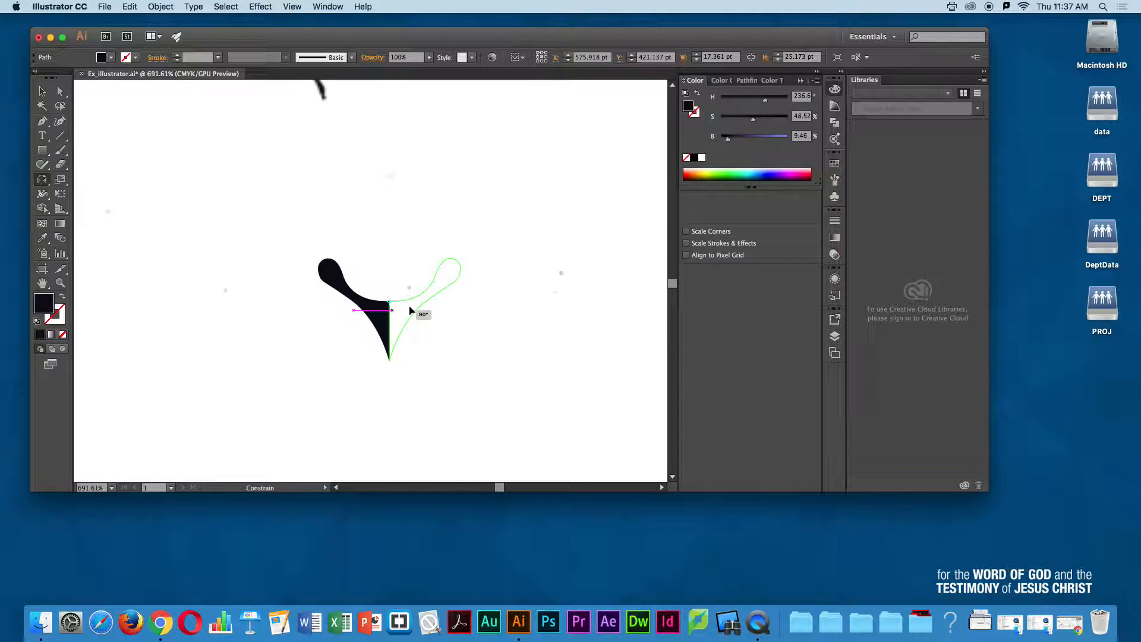
drag(410, 310, 411, 308)
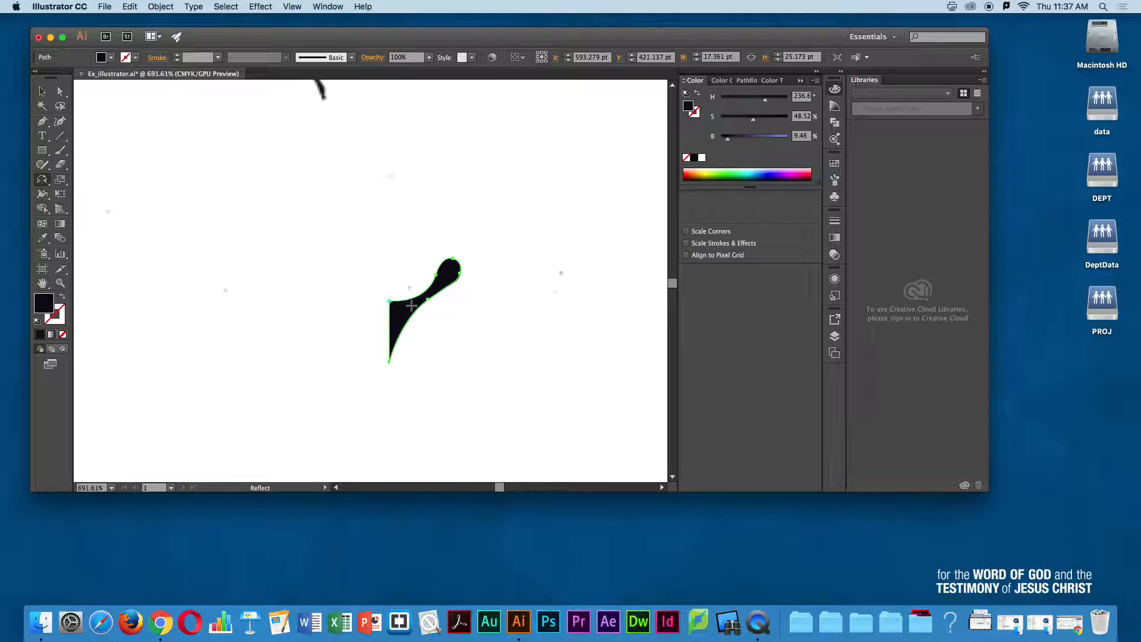
key(super+z)
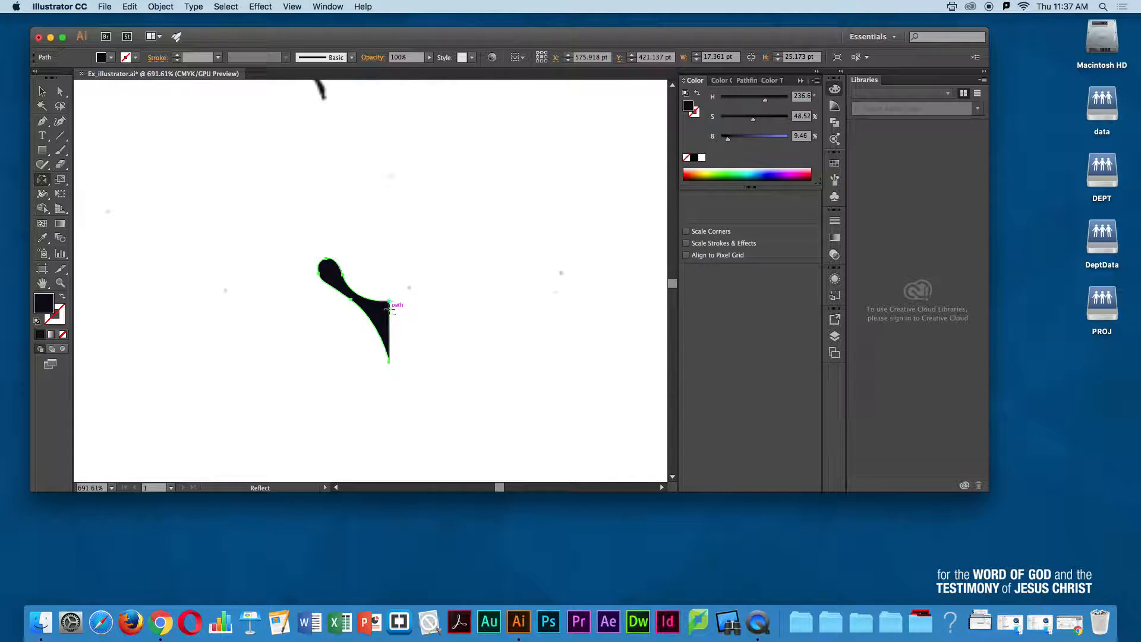
click(389, 301)
drag(382, 319, 390, 319)
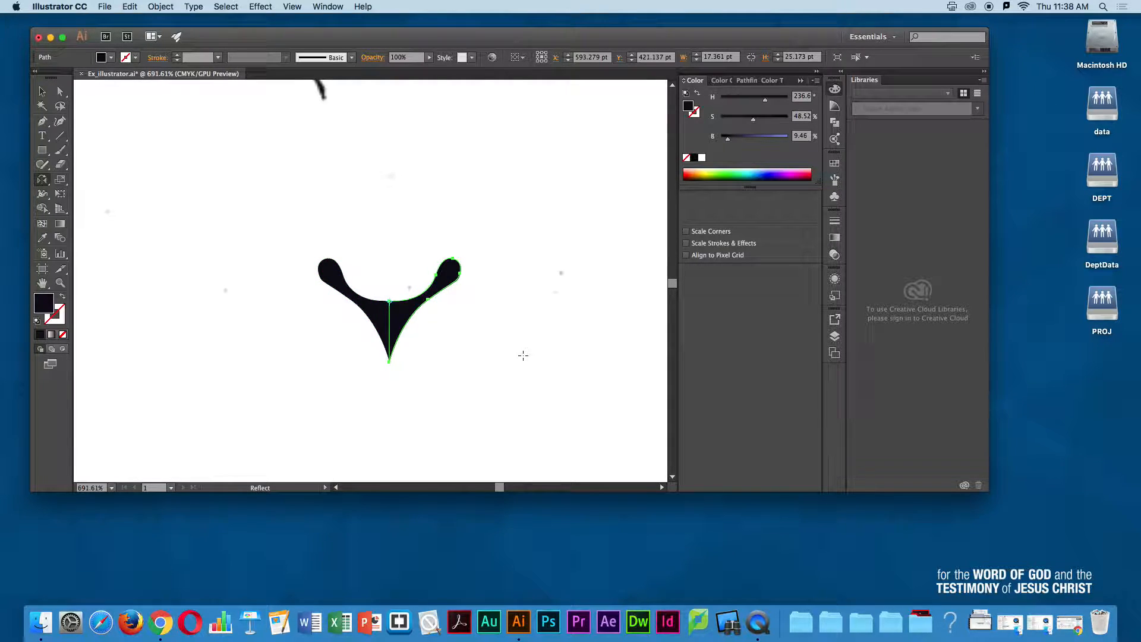
click(41, 91)
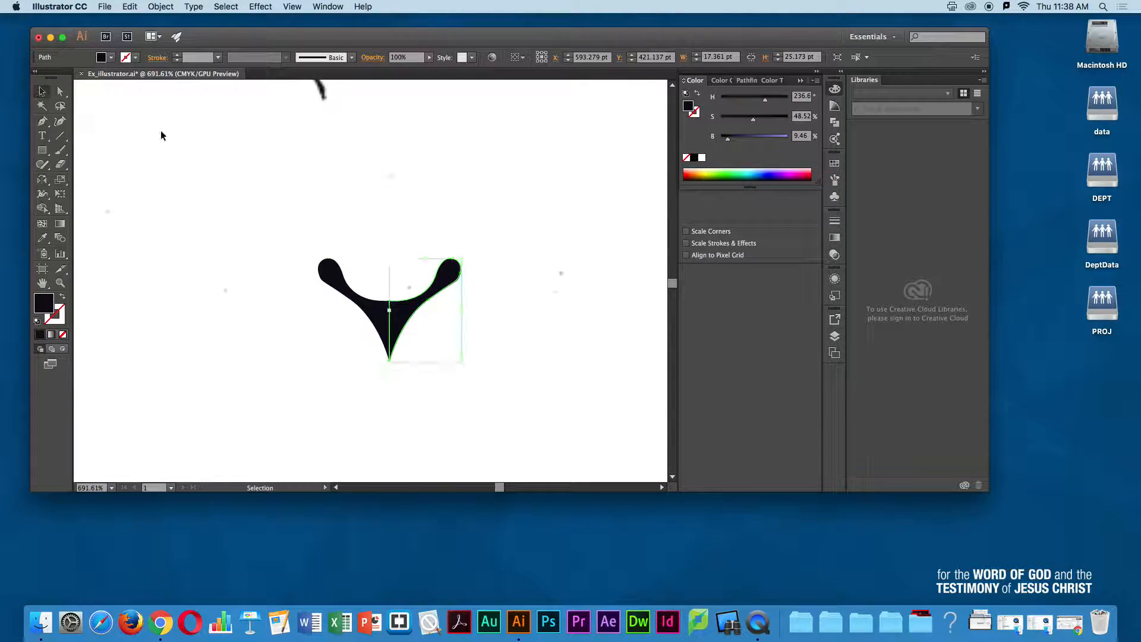
click(502, 348)
Step: Unite the two mirrored halves into a single shape with the Pathfinder
click(396, 329)
click(519, 325)
key(space)
drag(408, 323, 473, 327)
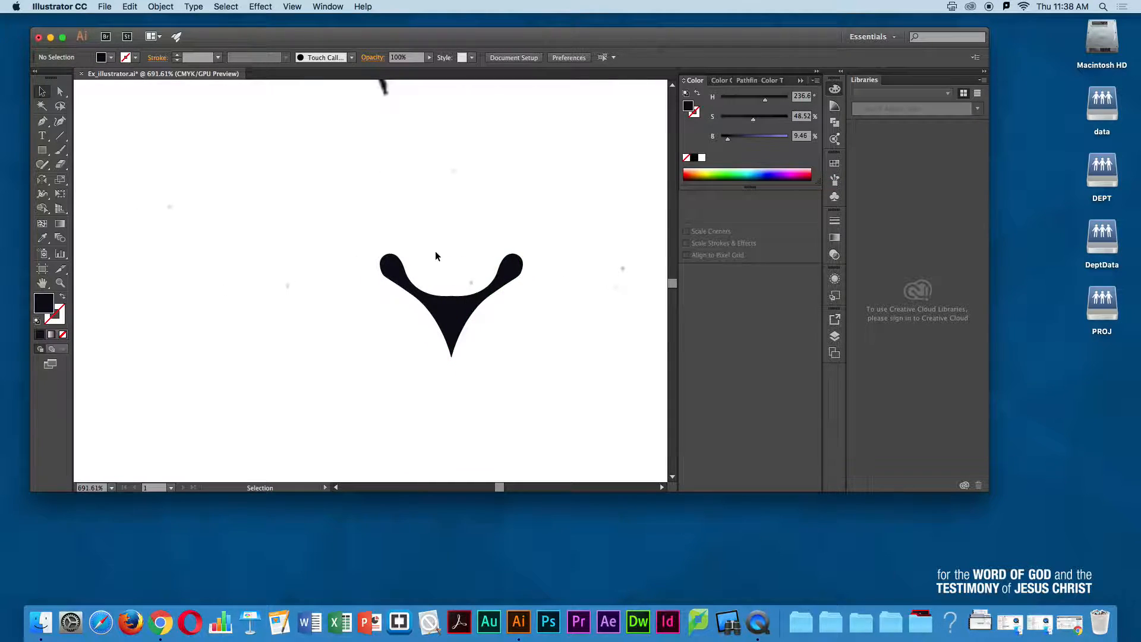
click(438, 311)
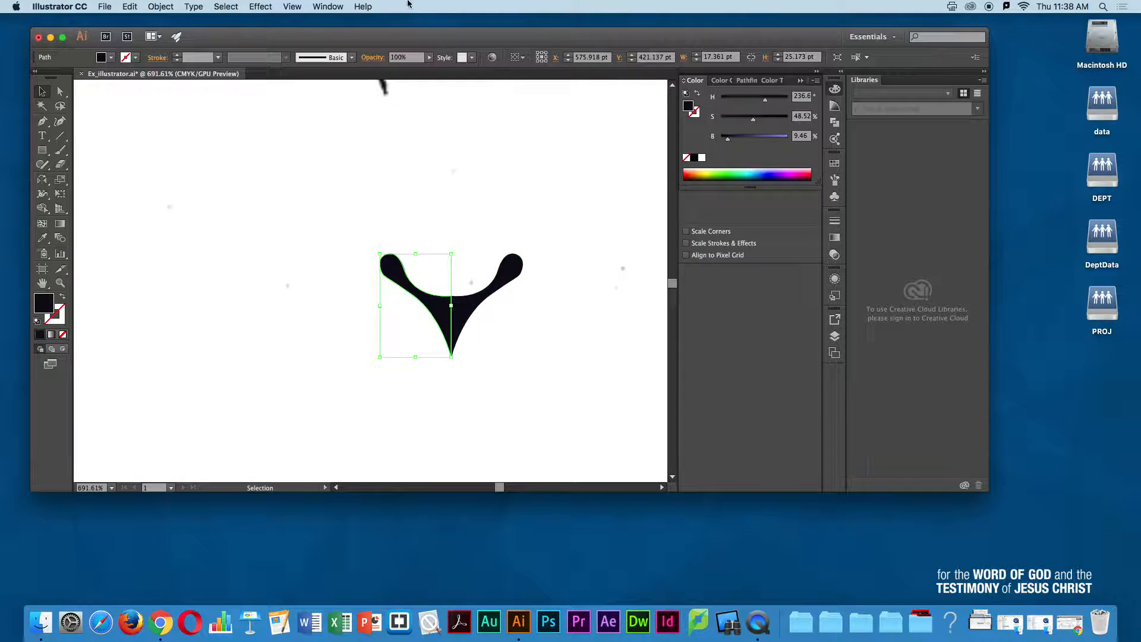
click(328, 6)
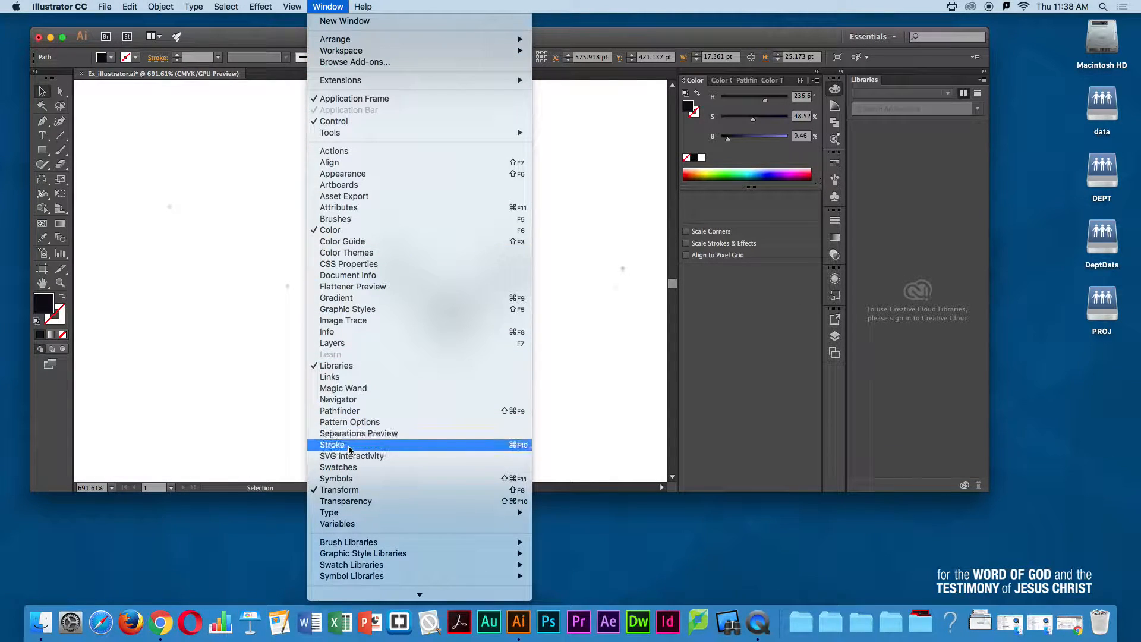
click(341, 411)
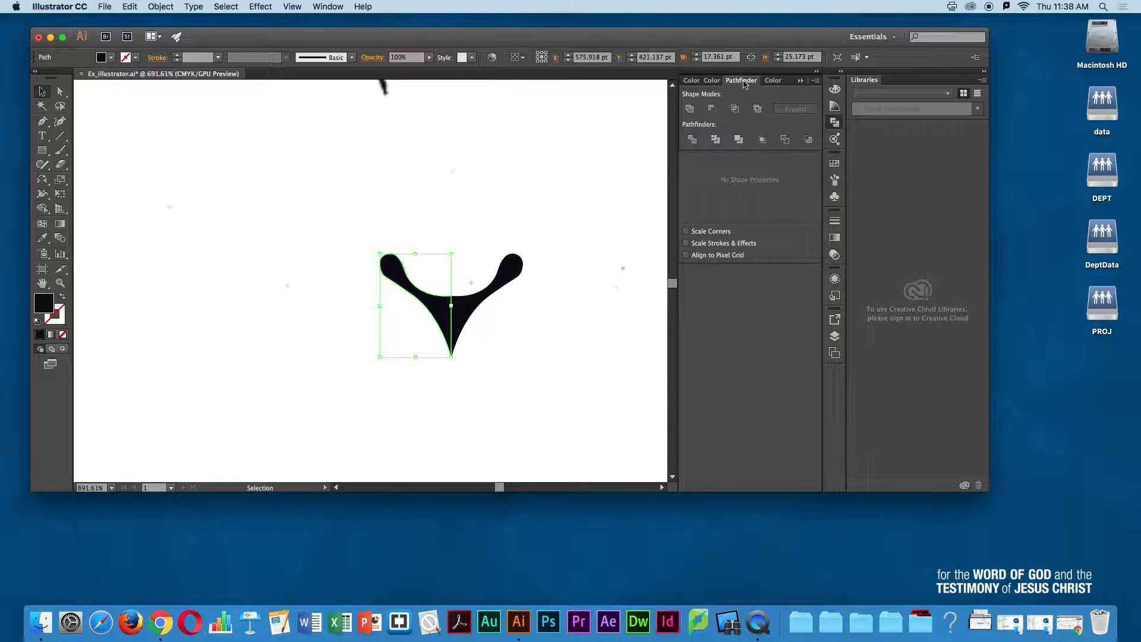
click(500, 236)
drag(484, 337, 442, 312)
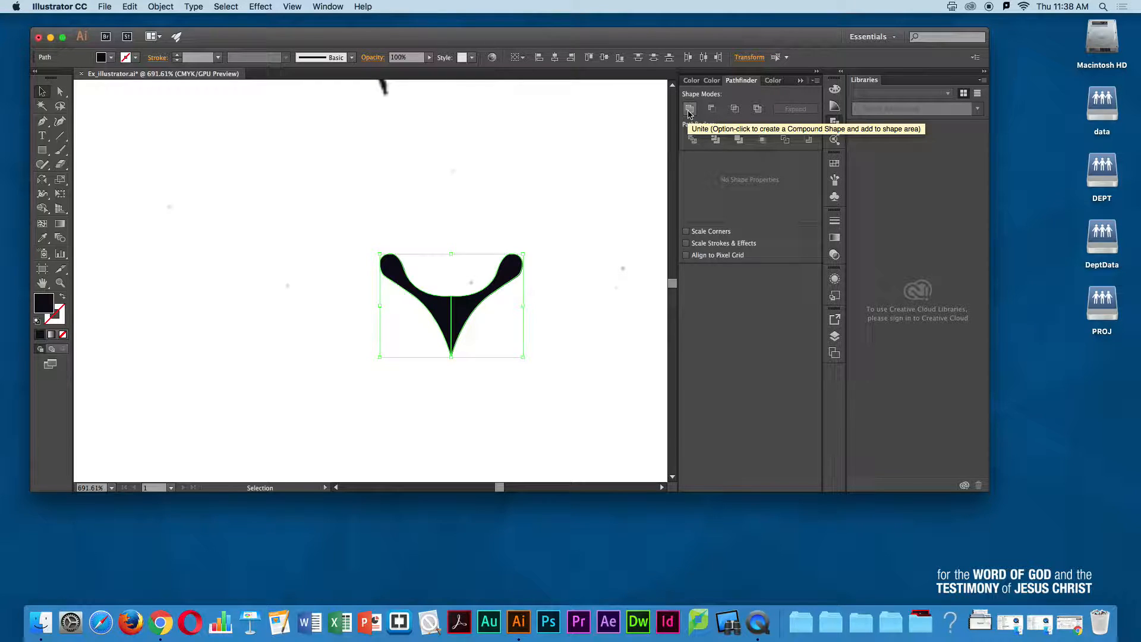
click(690, 109)
click(420, 227)
click(464, 325)
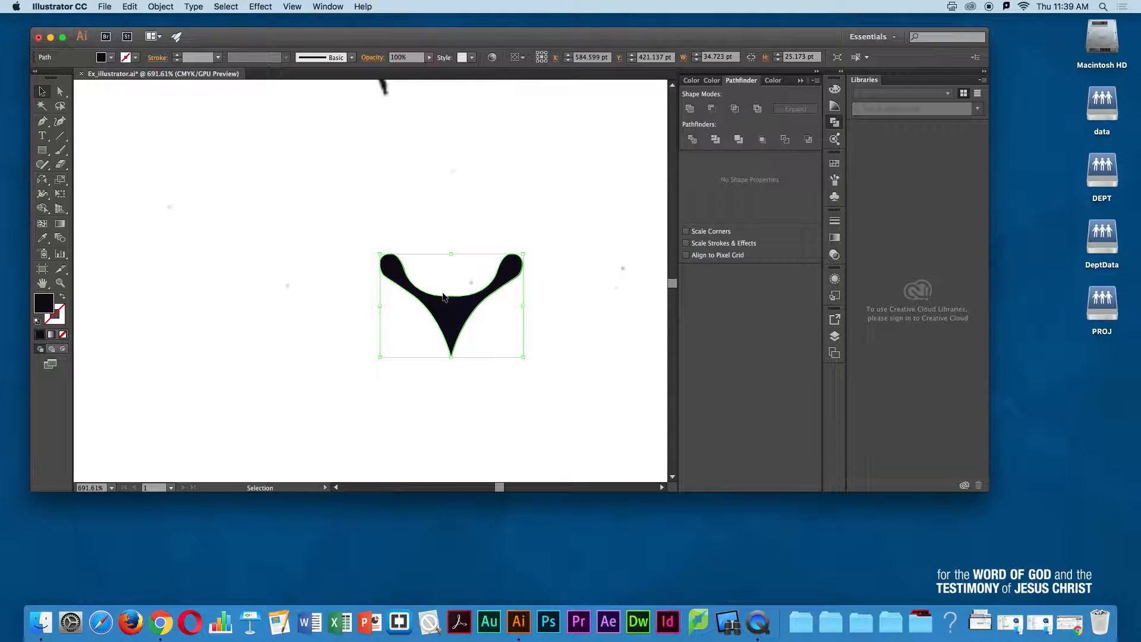
Step: Convert the centre anchor on the figure's upper curve into a smooth point with horizontal handles, and deselect the shape
key(super+space)
drag(450, 296, 642, 272)
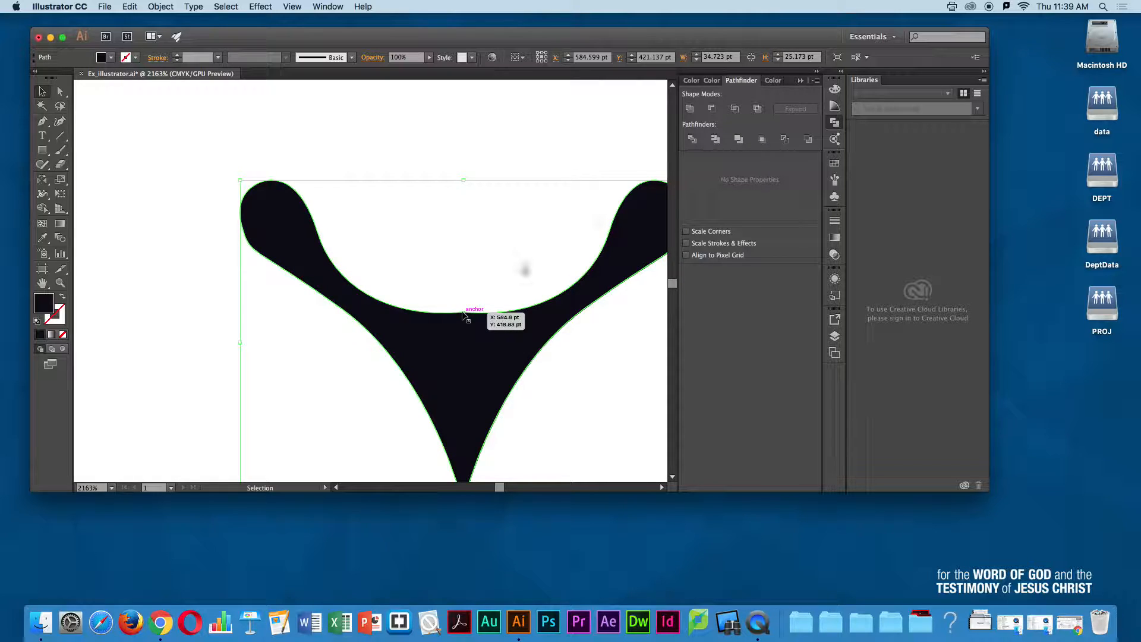
click(42, 121)
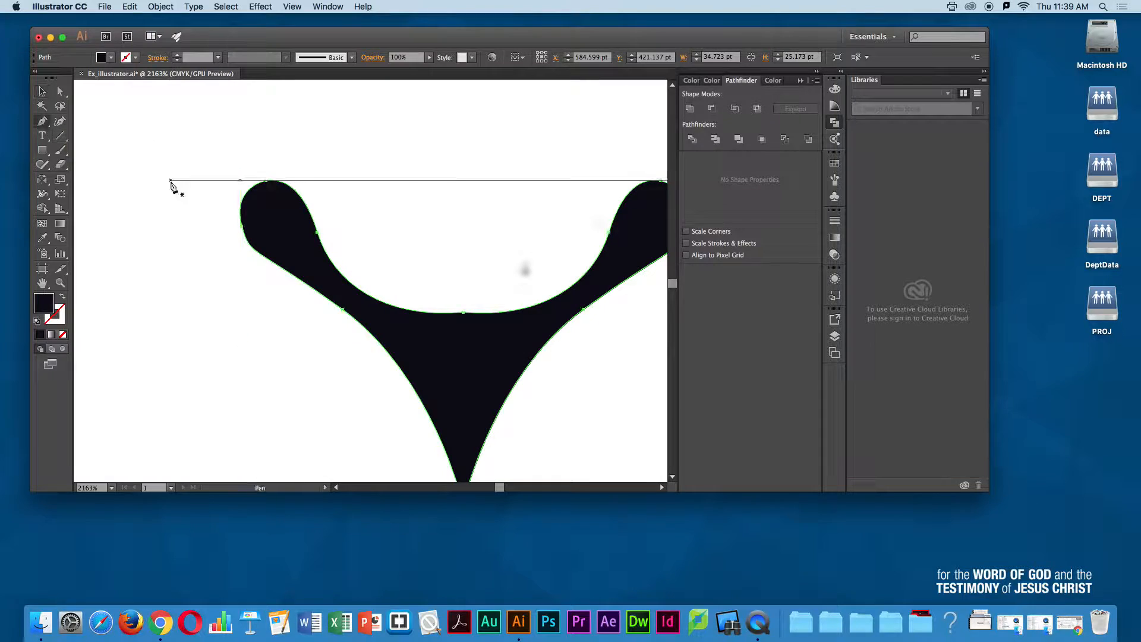
click(464, 312)
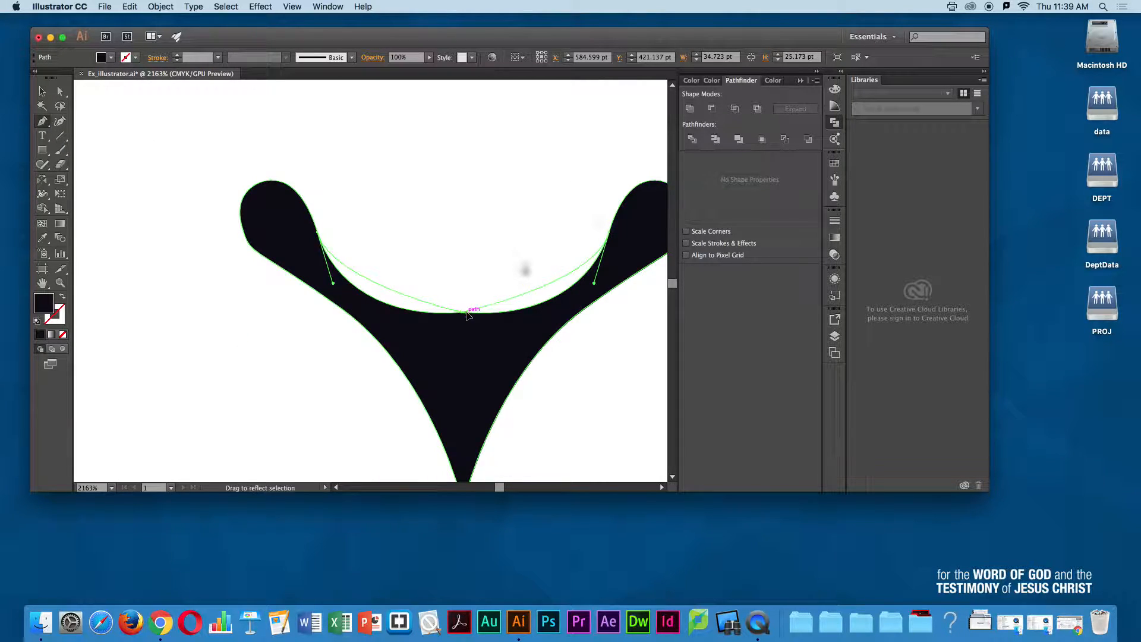
click(411, 313)
drag(411, 316, 403, 318)
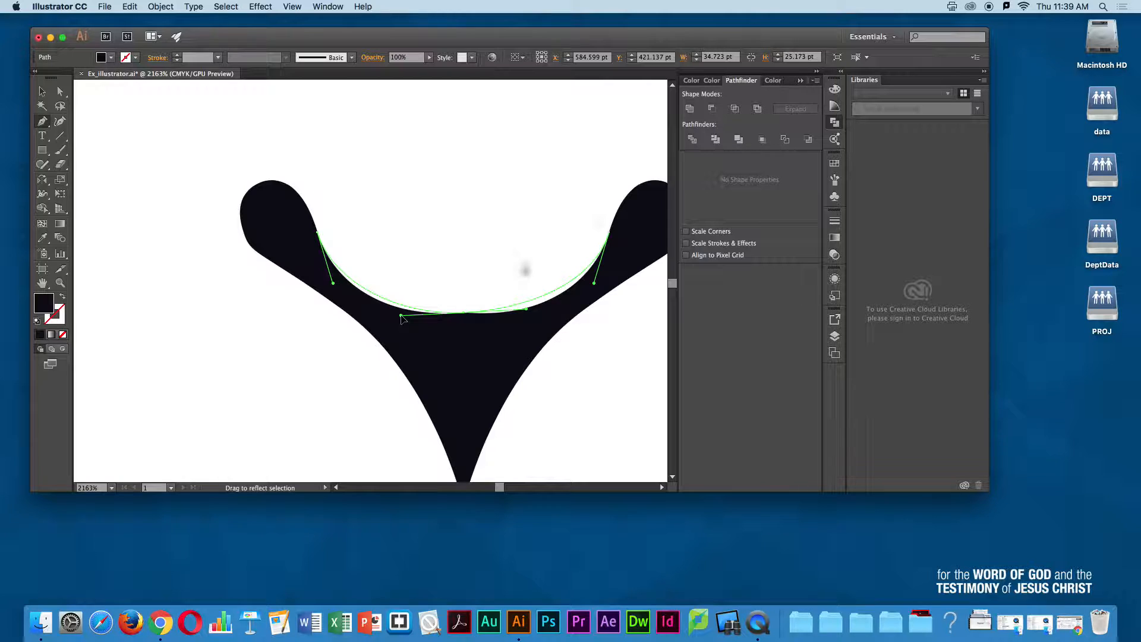
drag(405, 319, 414, 319)
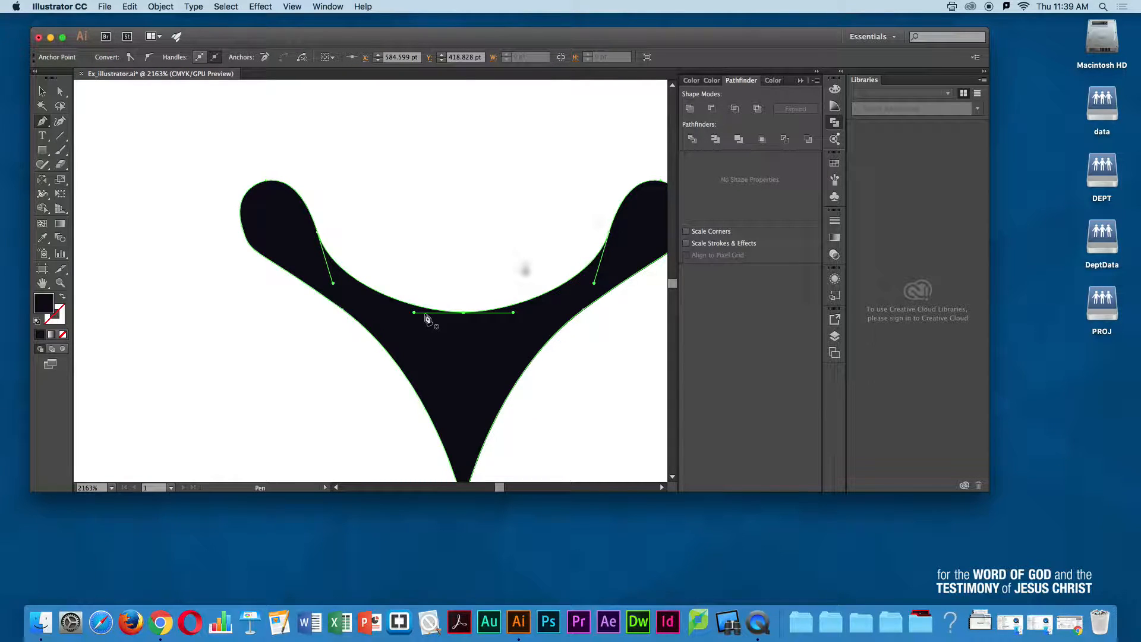
key(v)
click(441, 187)
alt+super+click(494, 295)
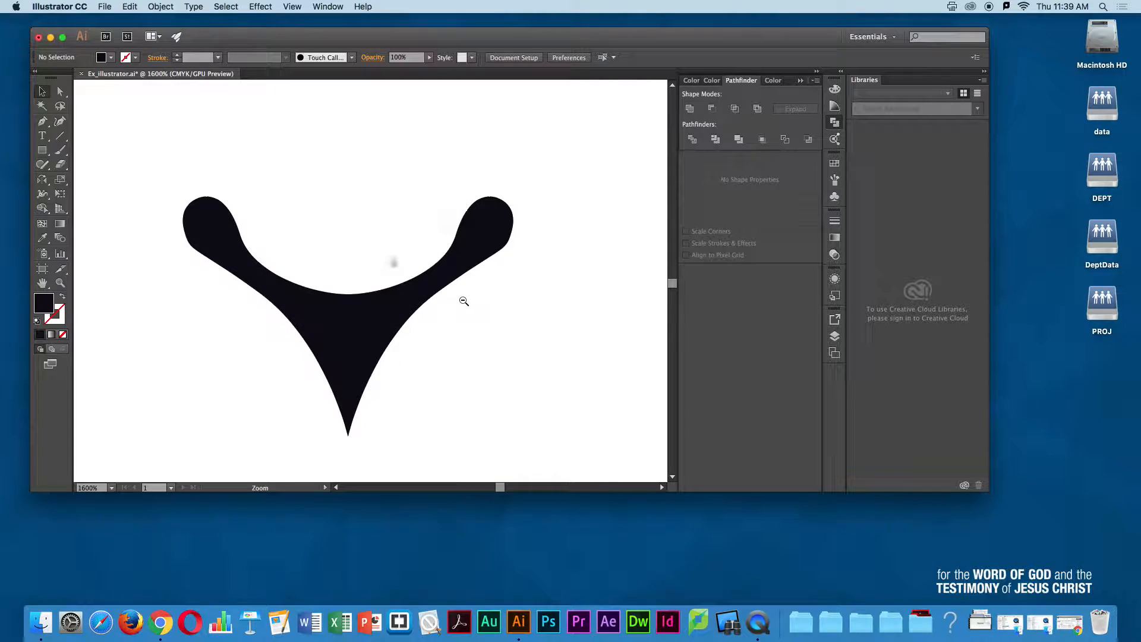
alt+super+click(407, 306)
alt+super+click(382, 300)
alt+super+click(374, 301)
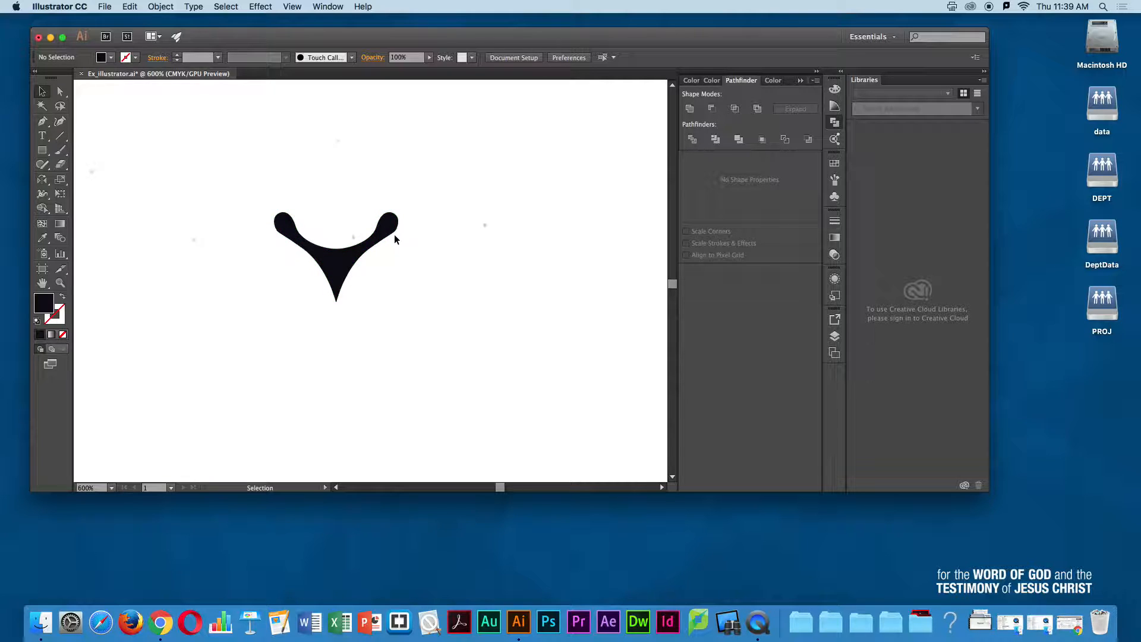
Step: Undo the anchor smoothing and the union, and inspect the seam where the two halves meet on the upper curve
click(327, 253)
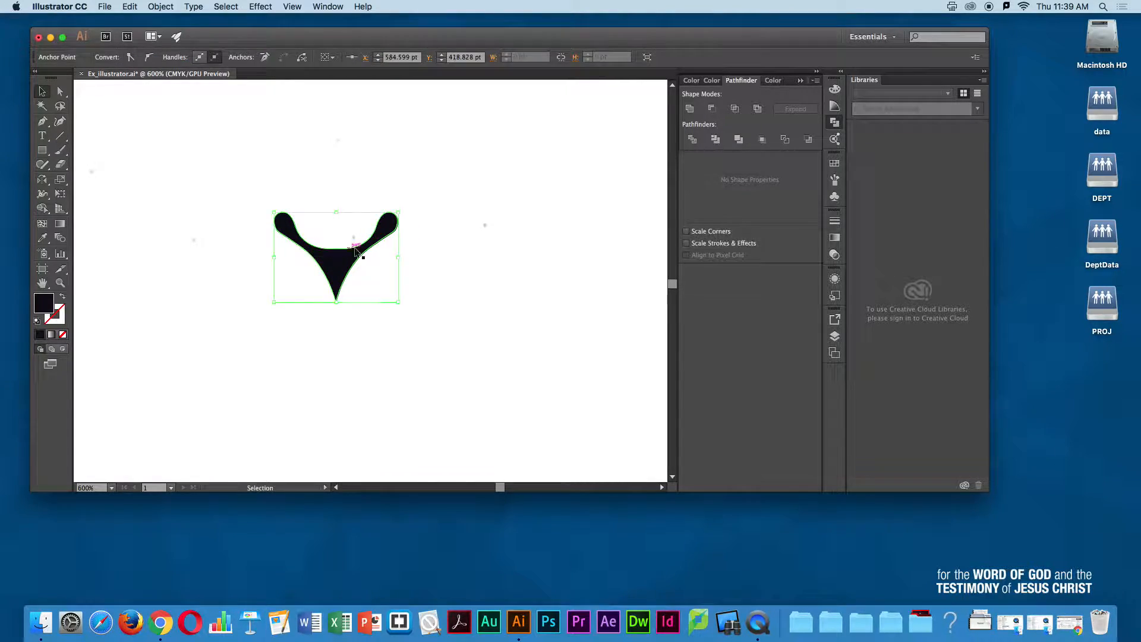
key(super+z)
drag(319, 243, 512, 318)
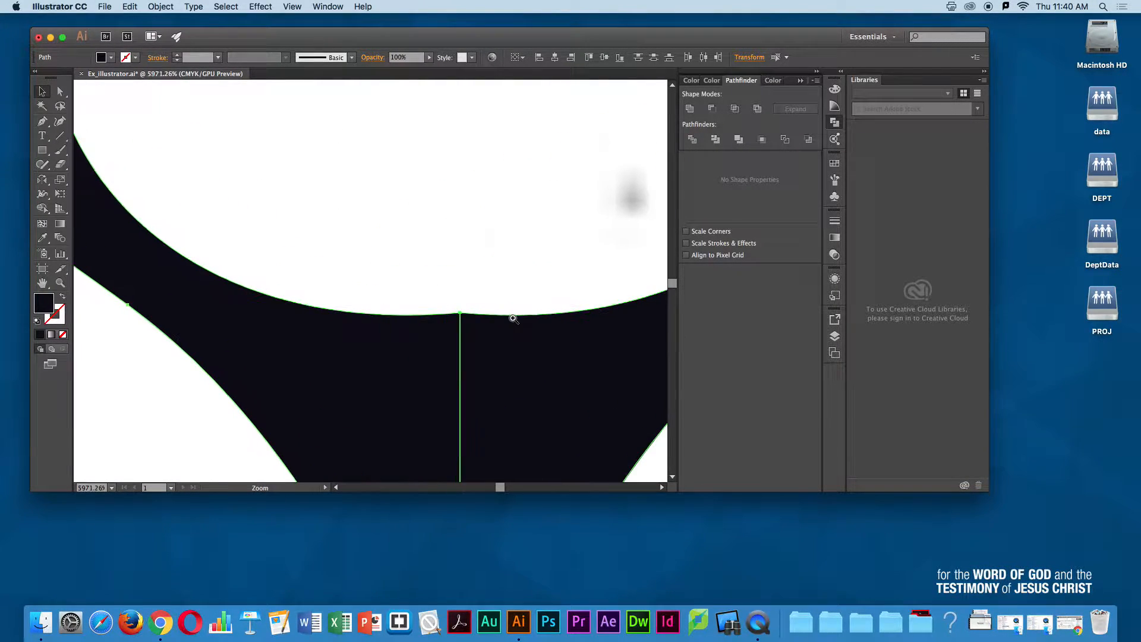
key(a)
click(462, 312)
click(462, 315)
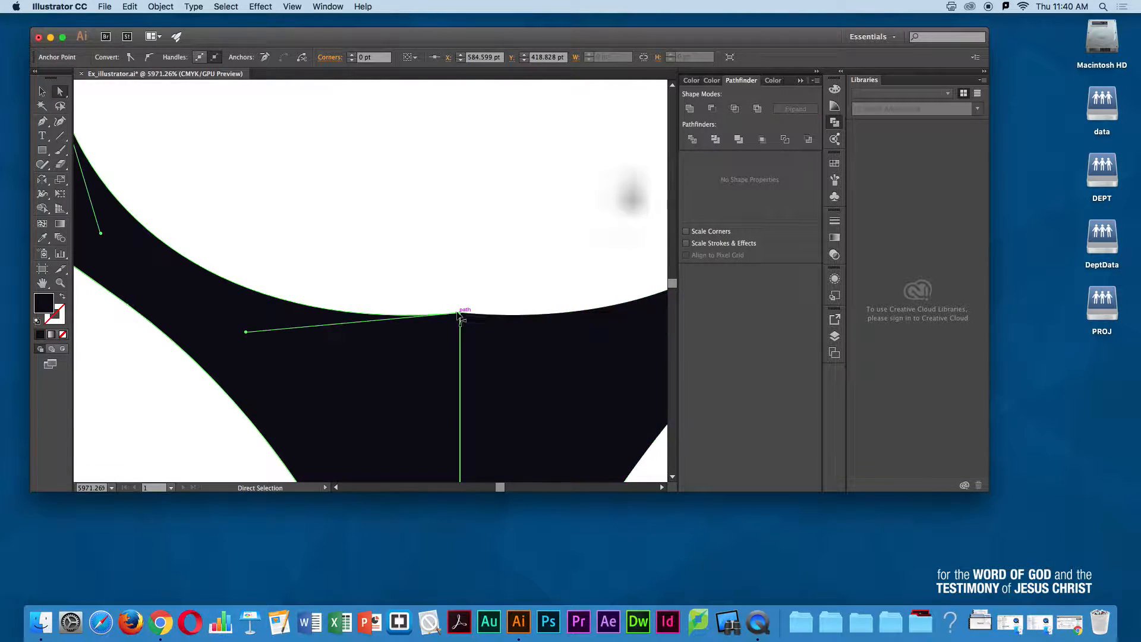
click(471, 303)
key(super+space)
drag(461, 314, 496, 172)
key(space)
drag(437, 300, 594, 381)
key(super+space)
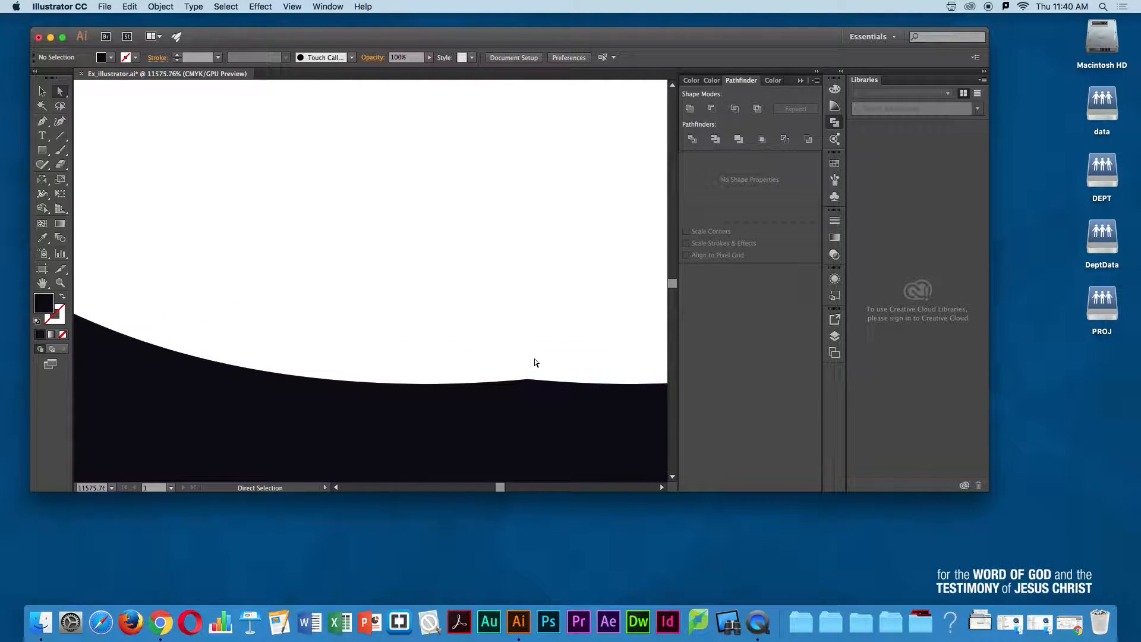
Step: Try to join the two halves' coincident anchors at the upper end of the seam
click(525, 373)
key(space)
drag(565, 349, 530, 247)
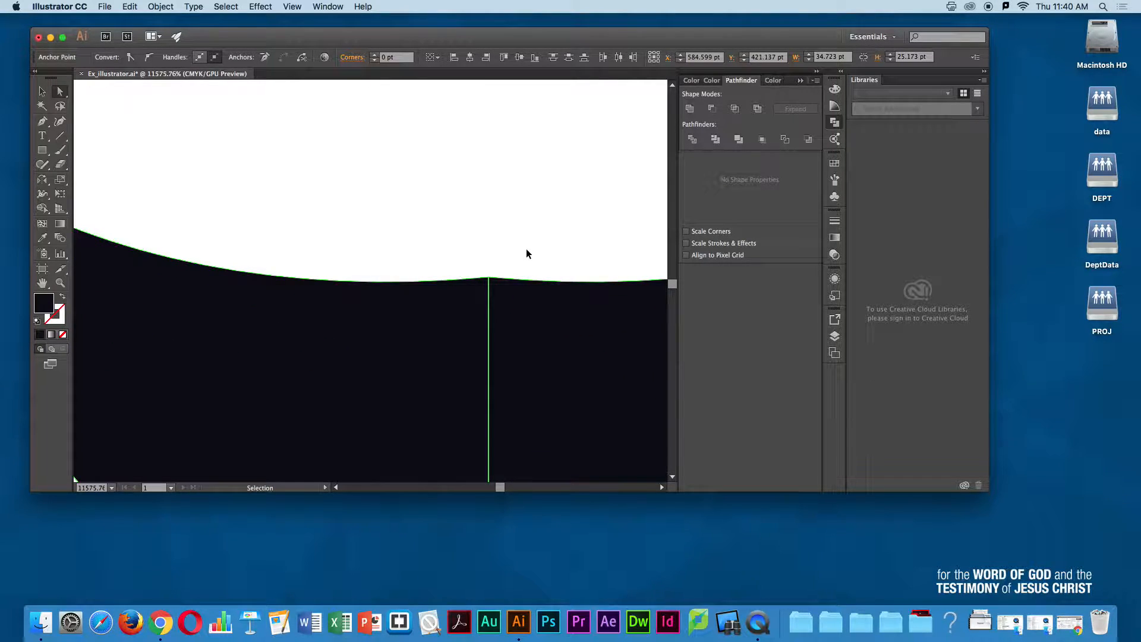
click(484, 270)
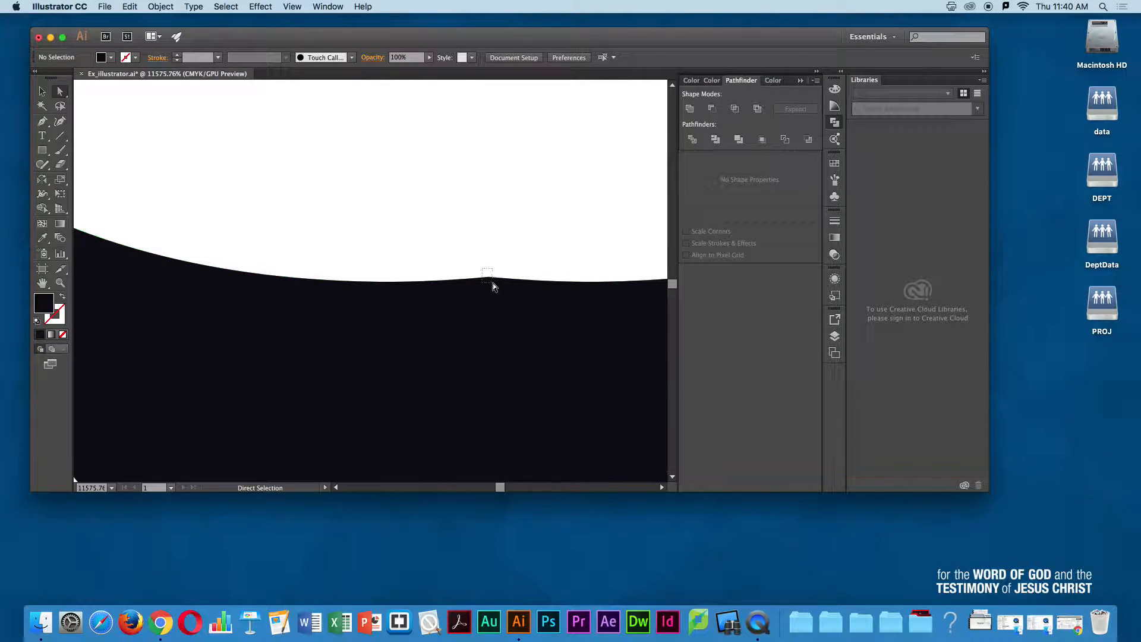
click(493, 283)
key(super+j)
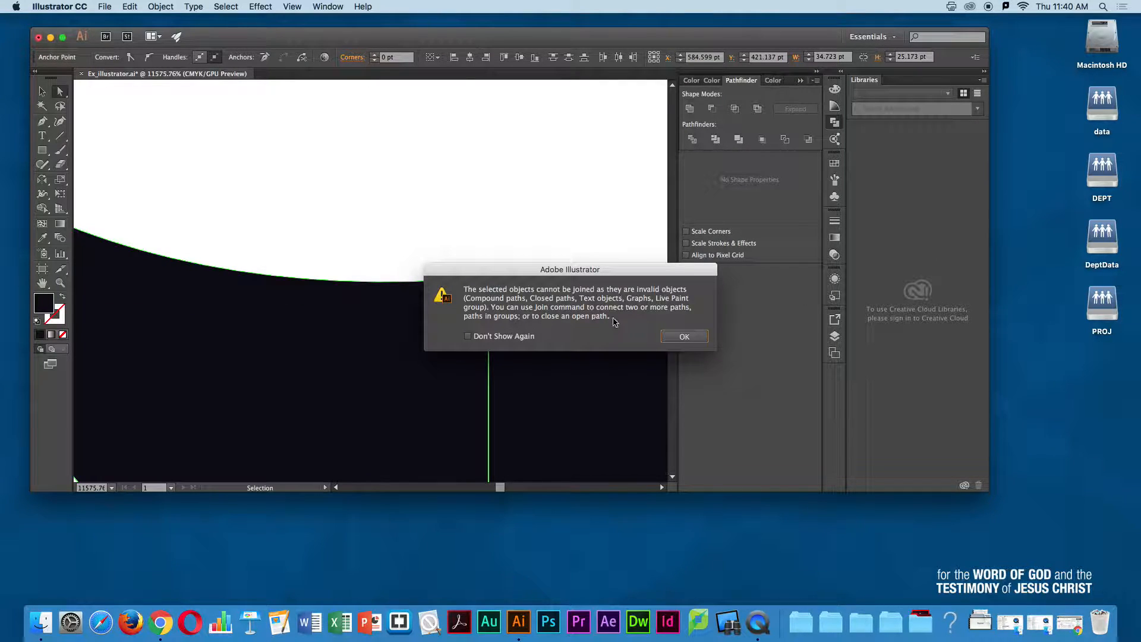
click(684, 336)
Step: Select the other half's anchor at the seam, try moving that half slightly away from its mirror image, and undo the move
click(474, 239)
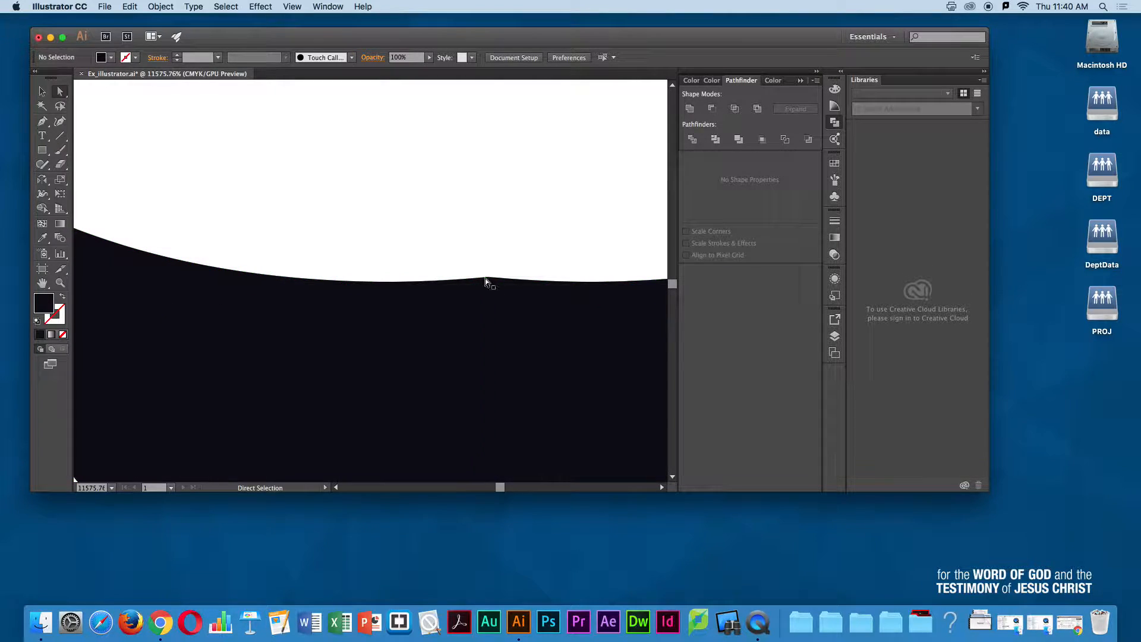
click(489, 277)
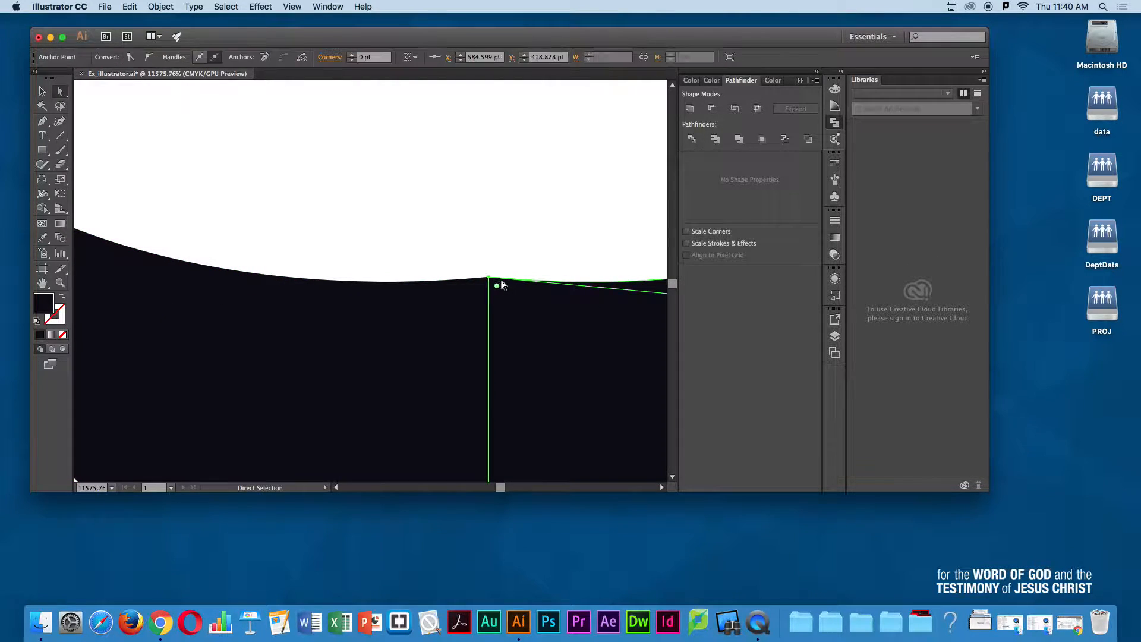
key(v)
click(492, 230)
alt+super+click(500, 243)
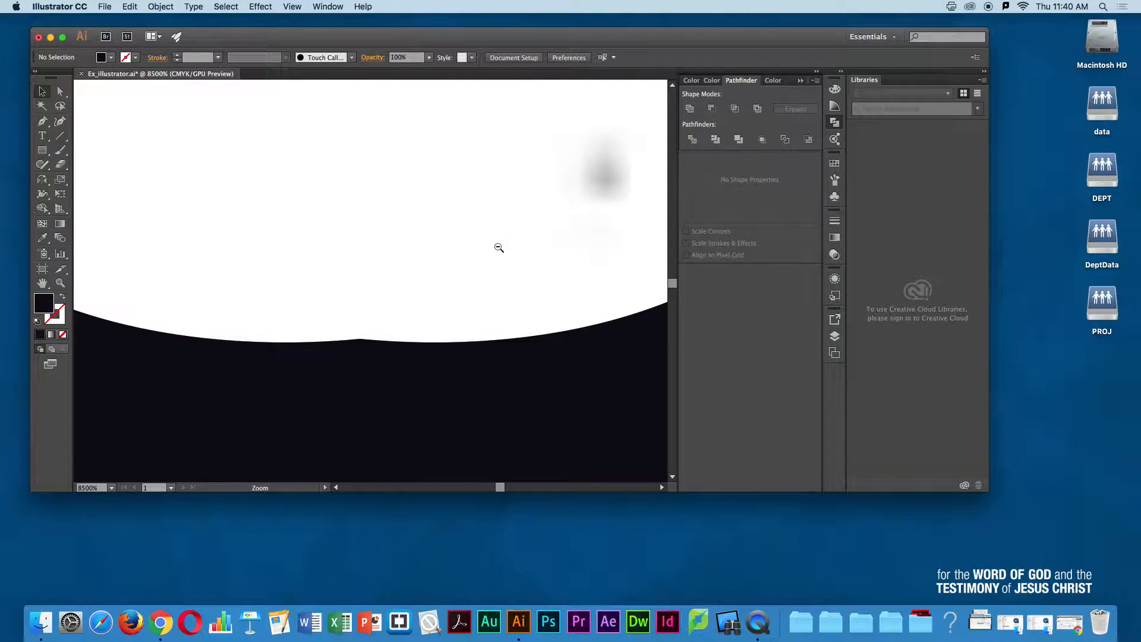
alt+super+click(441, 291)
alt+super+click(405, 282)
alt+super+click(353, 259)
alt+super+click(353, 260)
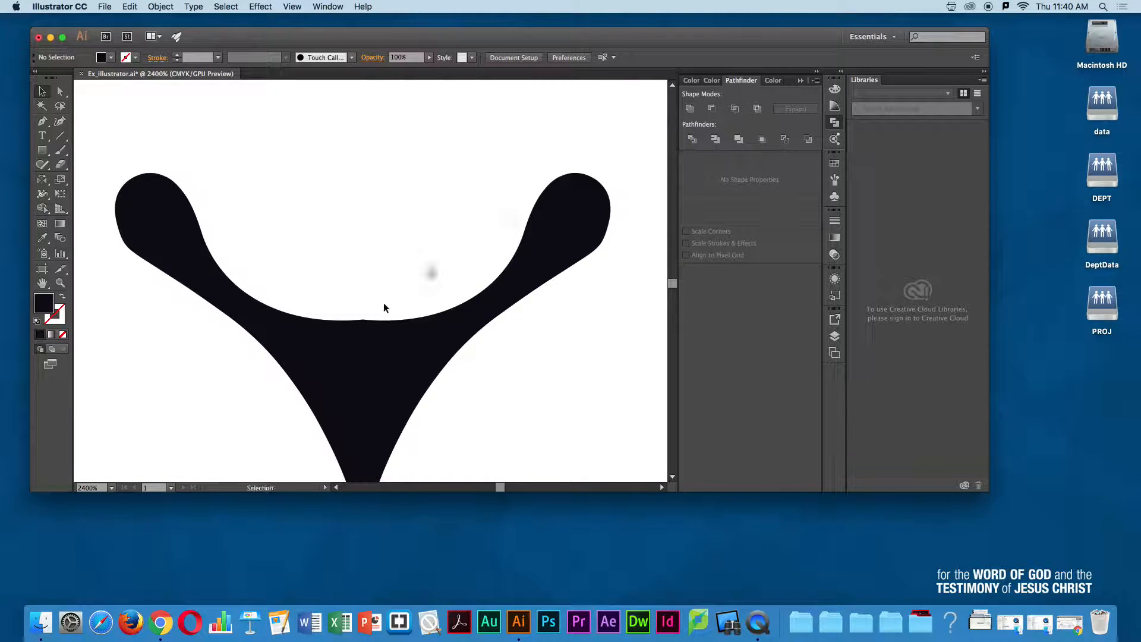
drag(362, 321, 365, 334)
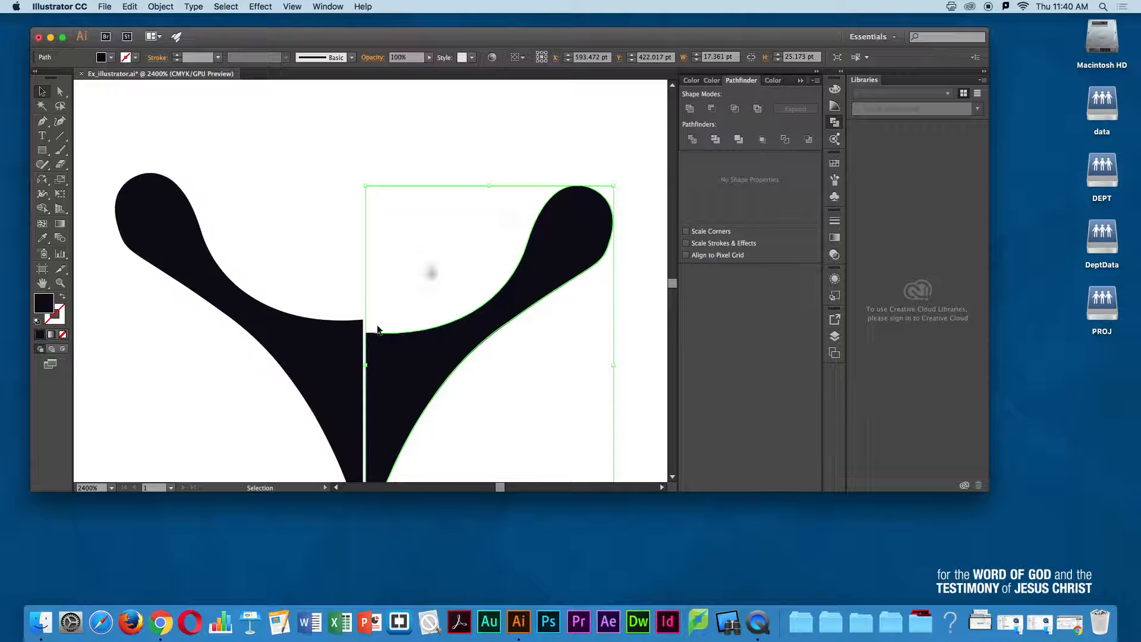
key(super+z)
Step: Select both mirrored halves, unite them into one shape with the Pathfinder, and deselect it
drag(326, 237, 383, 365)
click(689, 108)
click(369, 277)
Step: Convert the united shape's centre anchor on the upper curve into a smooth point with horizontal handles, and deselect the shape
click(364, 322)
key(a)
click(365, 324)
click(363, 320)
click(389, 276)
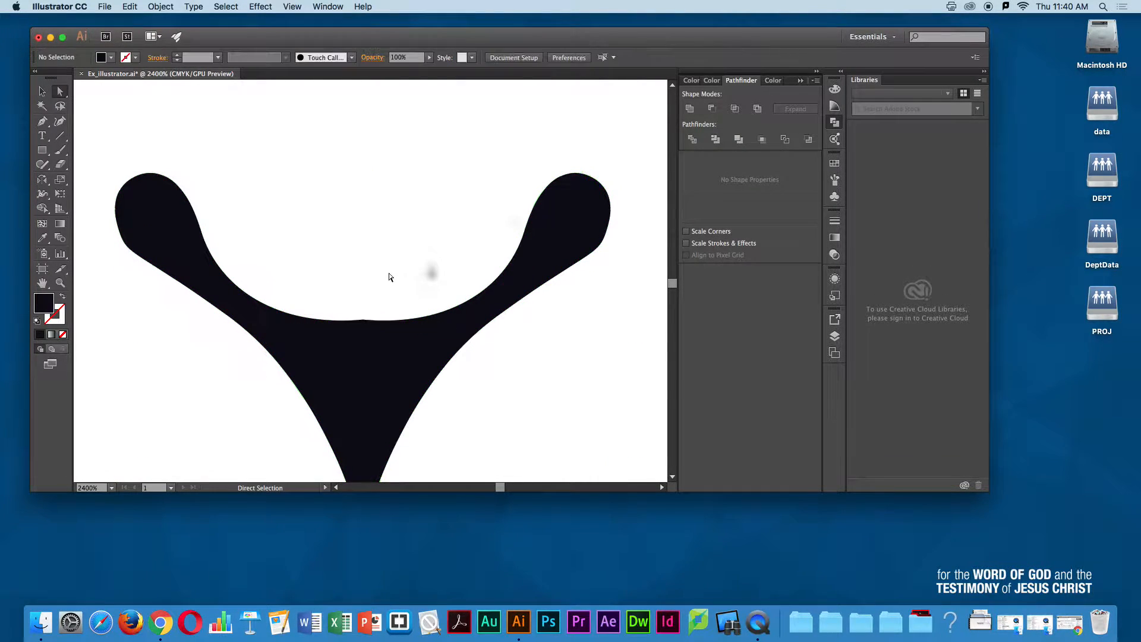
click(363, 321)
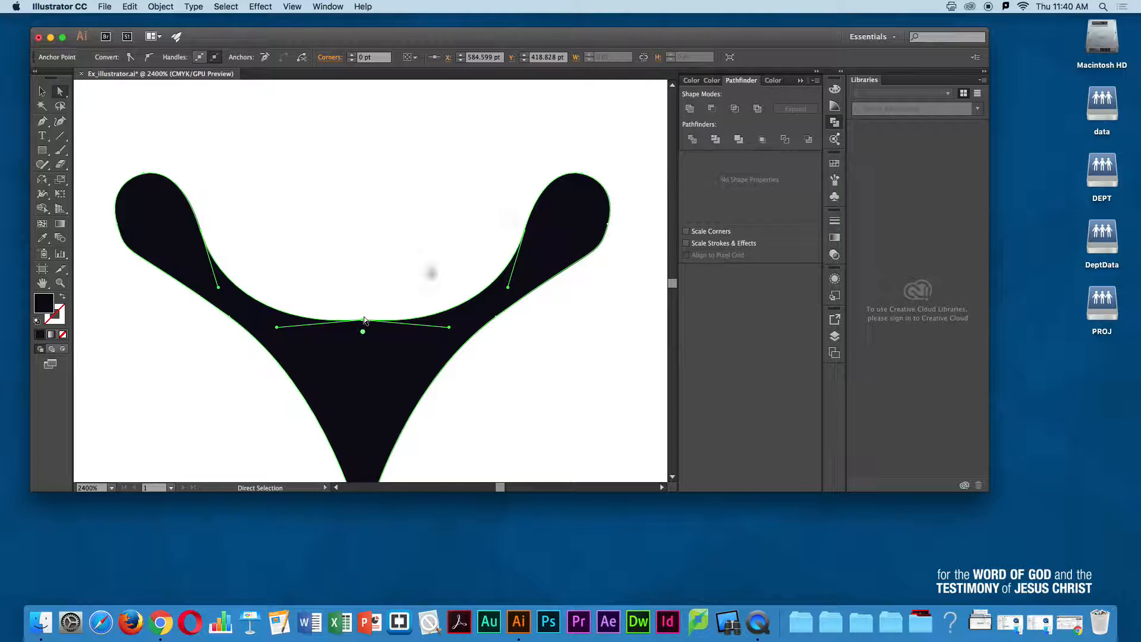
key(p)
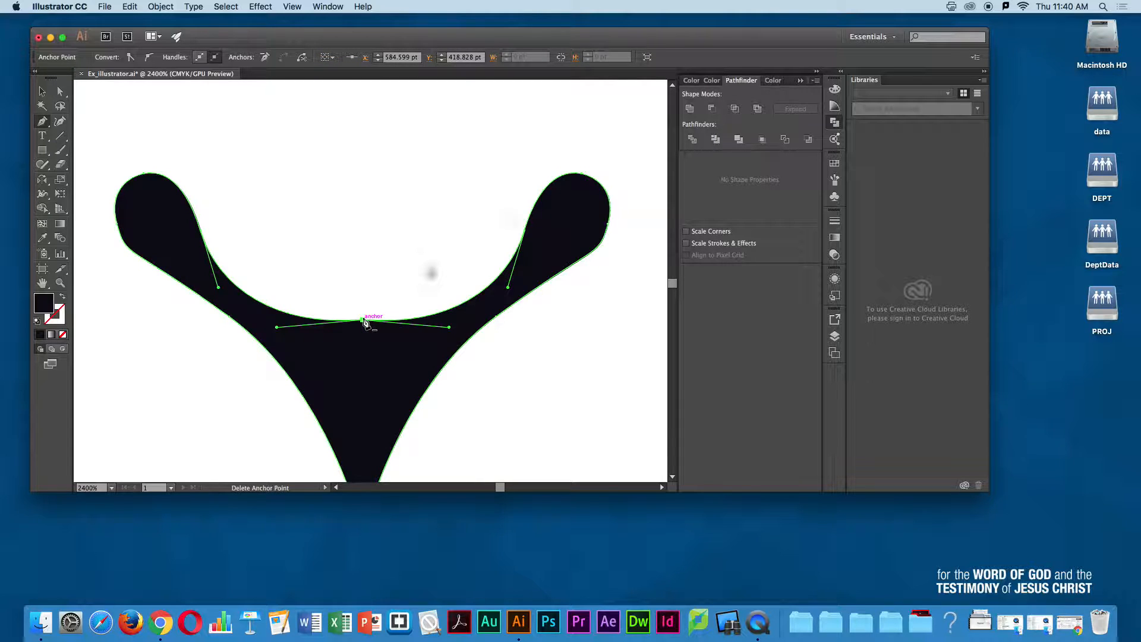
alt+click(362, 320)
drag(363, 320, 294, 337)
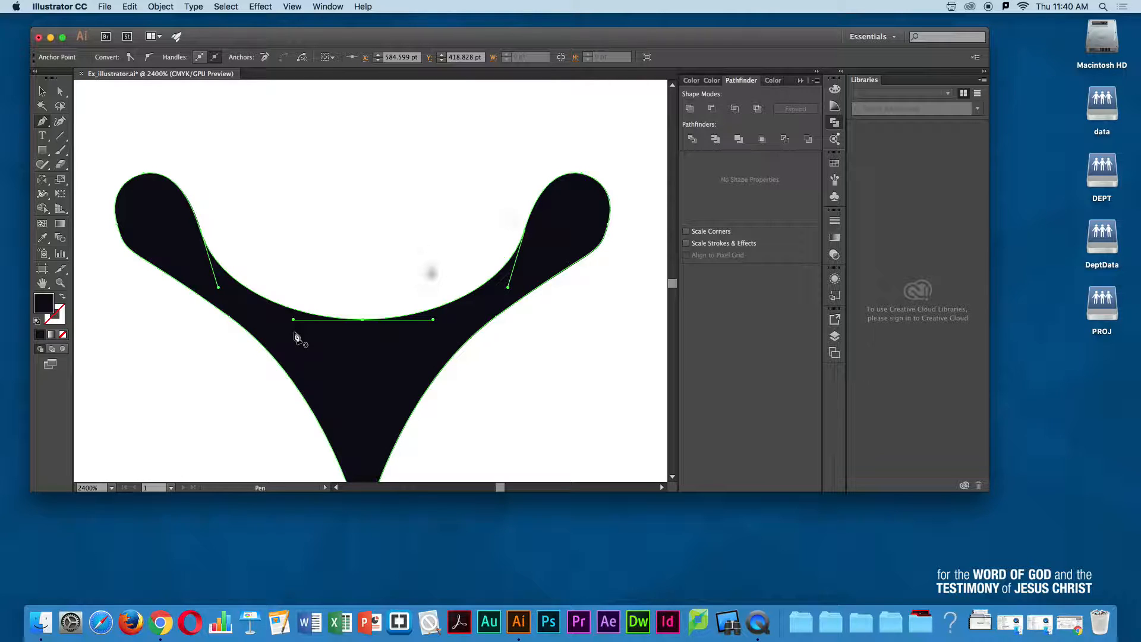
key(v)
click(360, 163)
Step: Compare the smoothed figure with the raised-arms figures in the JUBILATE sketches
alt+super+click(416, 299)
alt+super+click(390, 301)
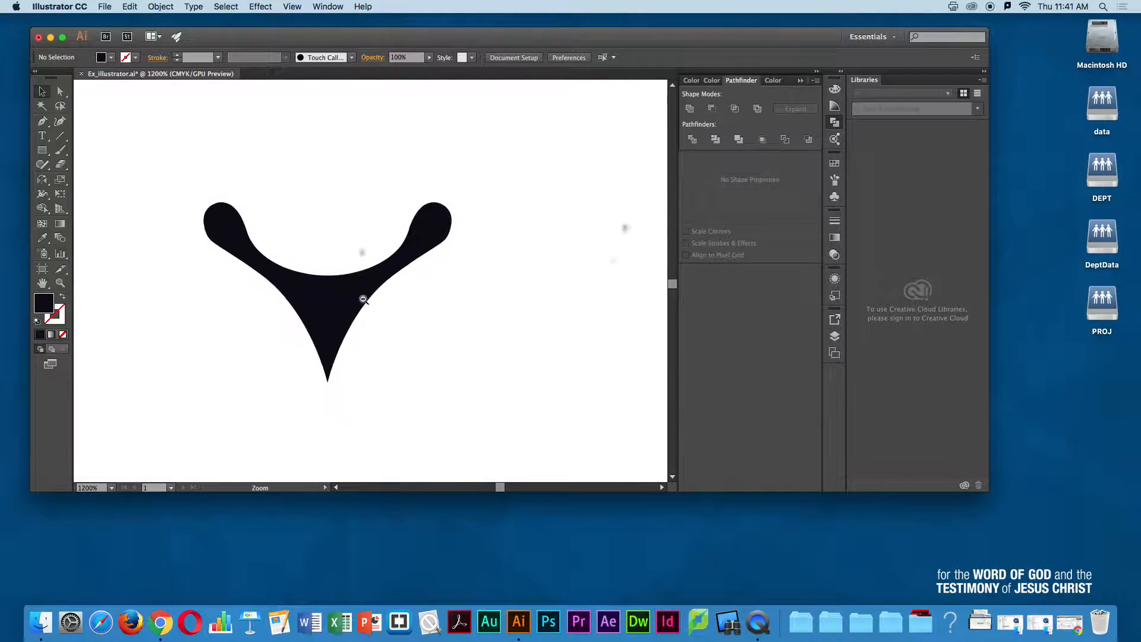
alt+super+click(322, 298)
alt+super+click(324, 298)
alt+super+click(386, 286)
alt+super+click(410, 266)
alt+super+click(366, 258)
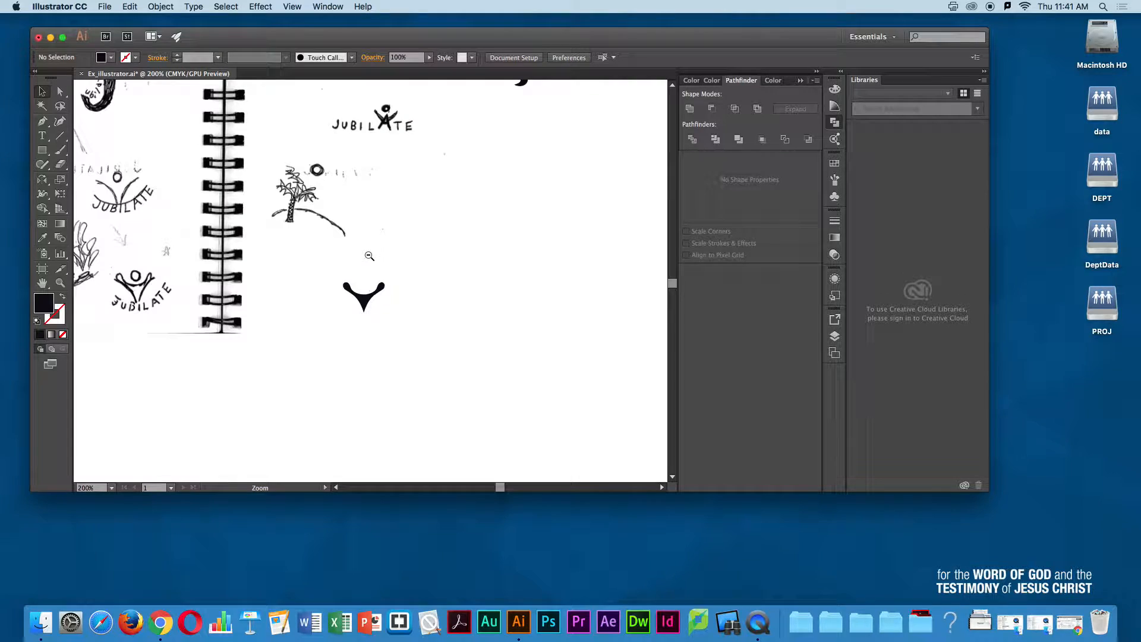
alt+super+click(365, 261)
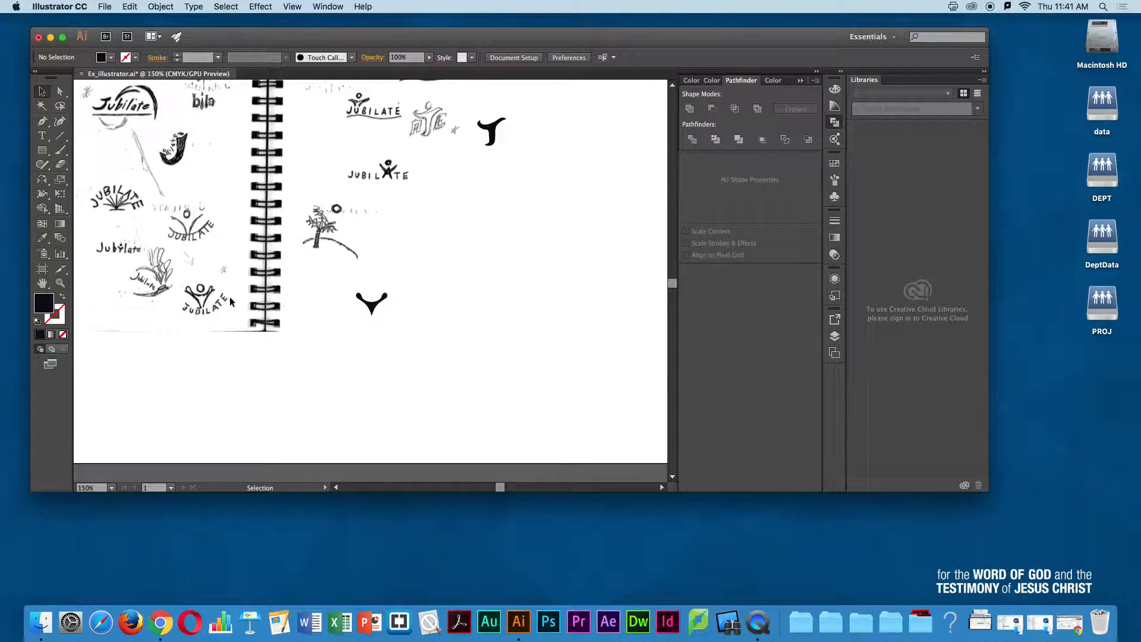
drag(342, 277, 494, 343)
drag(377, 298, 507, 374)
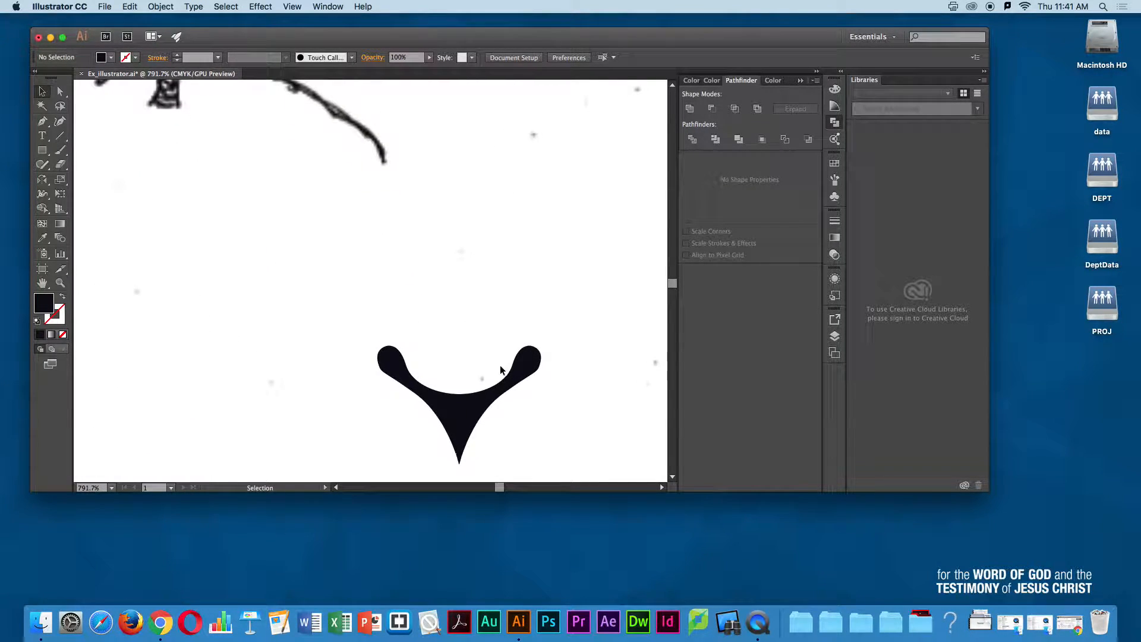
Step: Try giving the centre anchor on the upper curve much shorter handles, and undo the change
click(461, 398)
key(a)
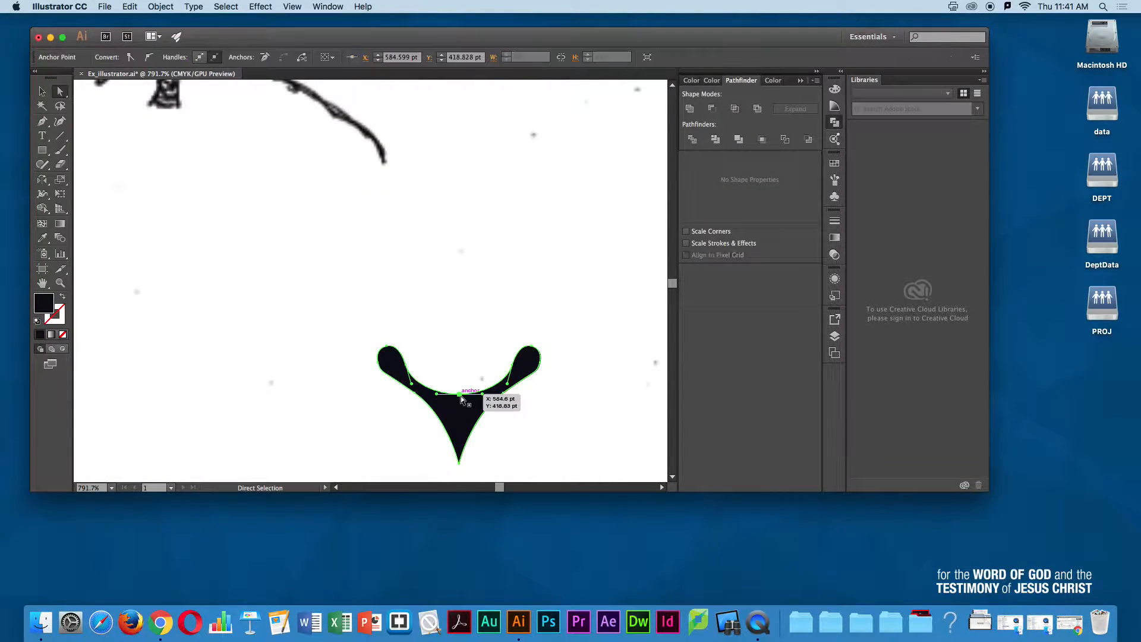
click(461, 396)
key(p)
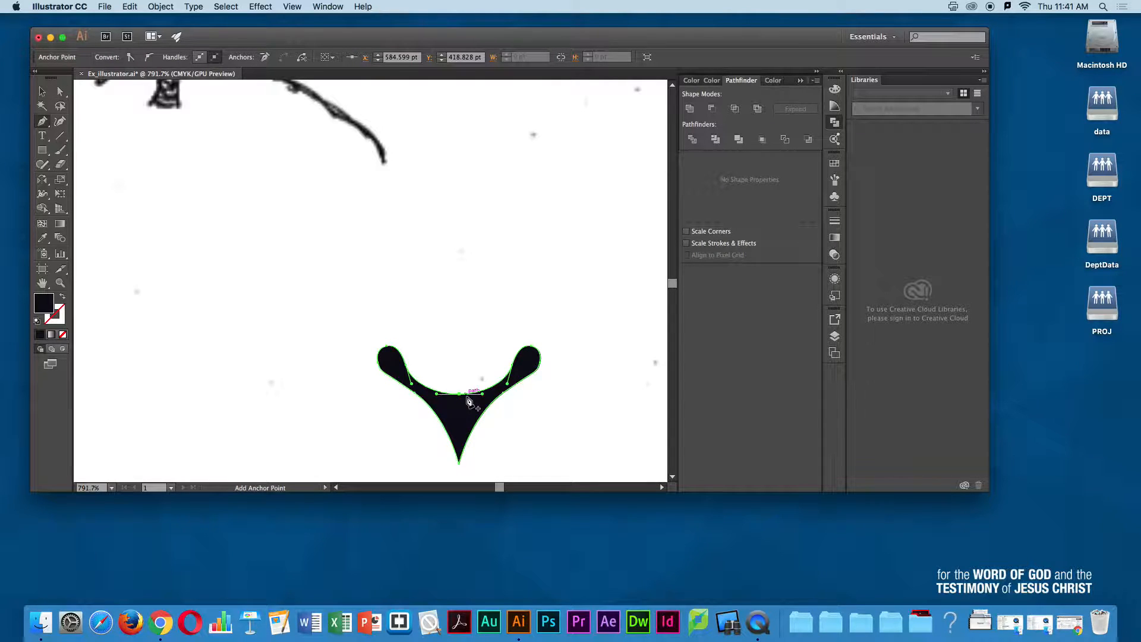
click(461, 396)
drag(452, 395, 452, 395)
key(v)
click(465, 316)
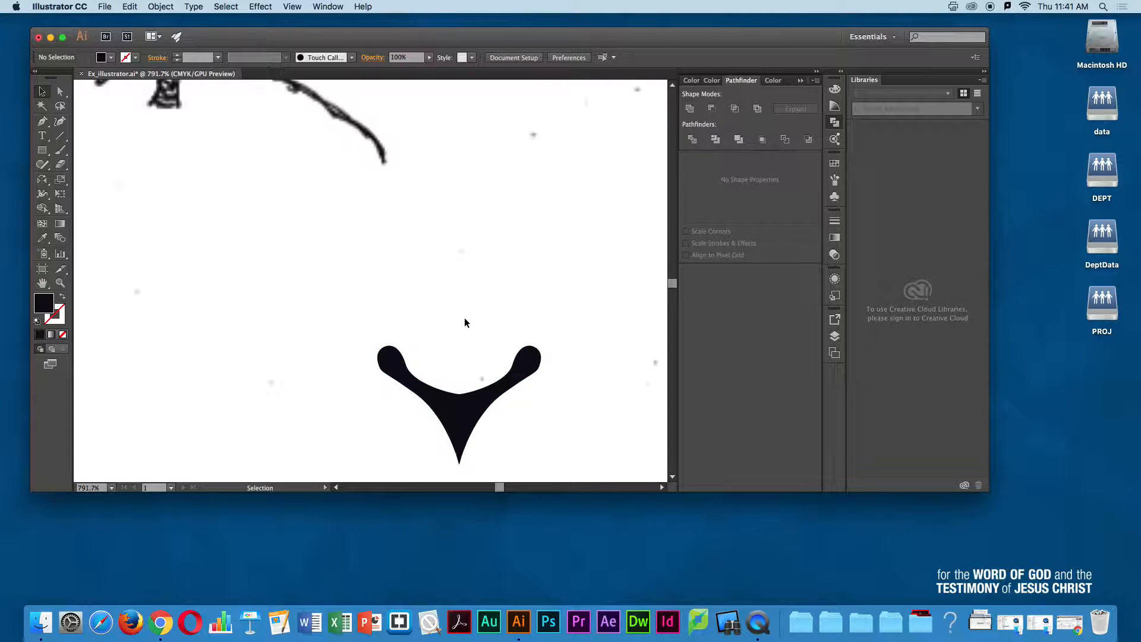
key(super+z)
Step: Redraw the handles of the upper curve's centre anchor horizontal and somewhat shorter with the Pen tool, and deselect the shape
key(super+space)
drag(437, 384, 629, 438)
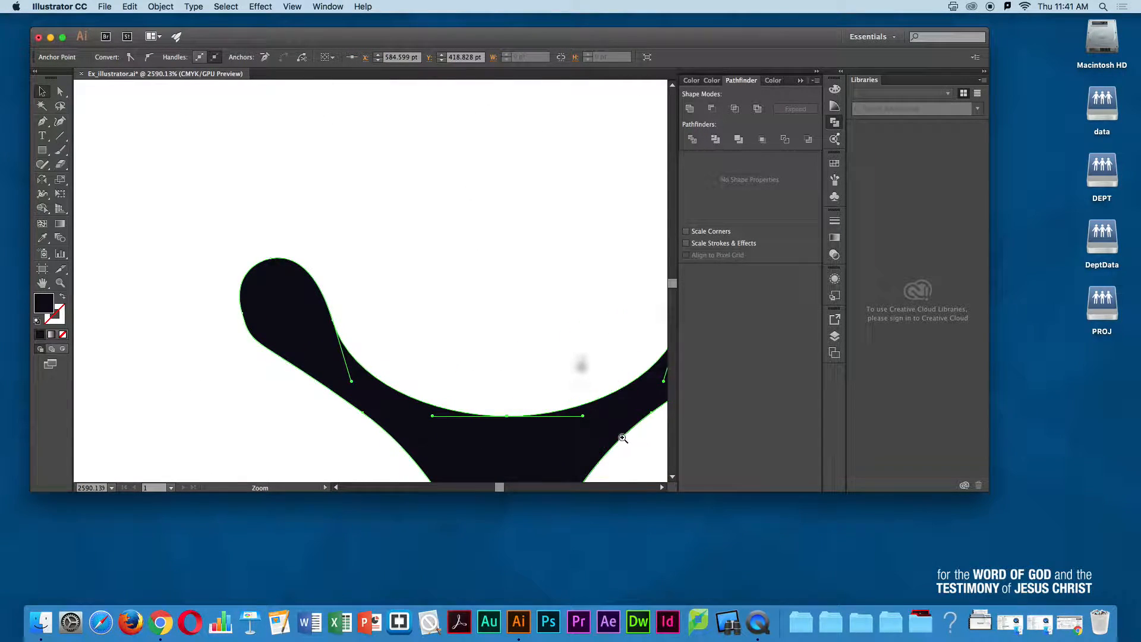
key(a)
click(516, 416)
key(p)
alt+click(507, 416)
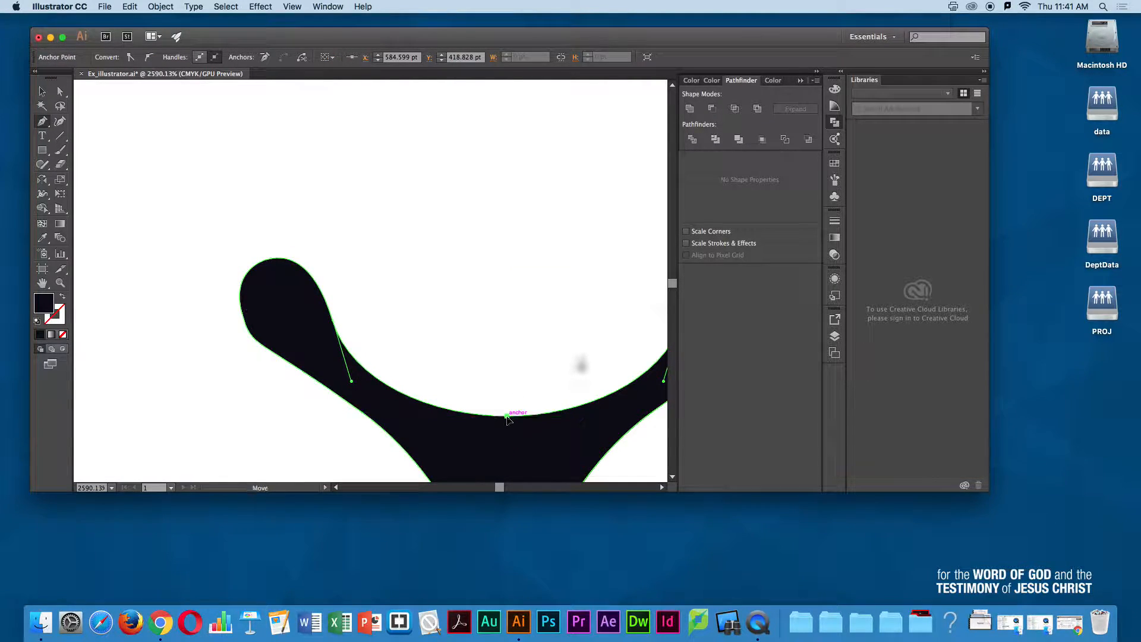
drag(507, 416, 460, 424)
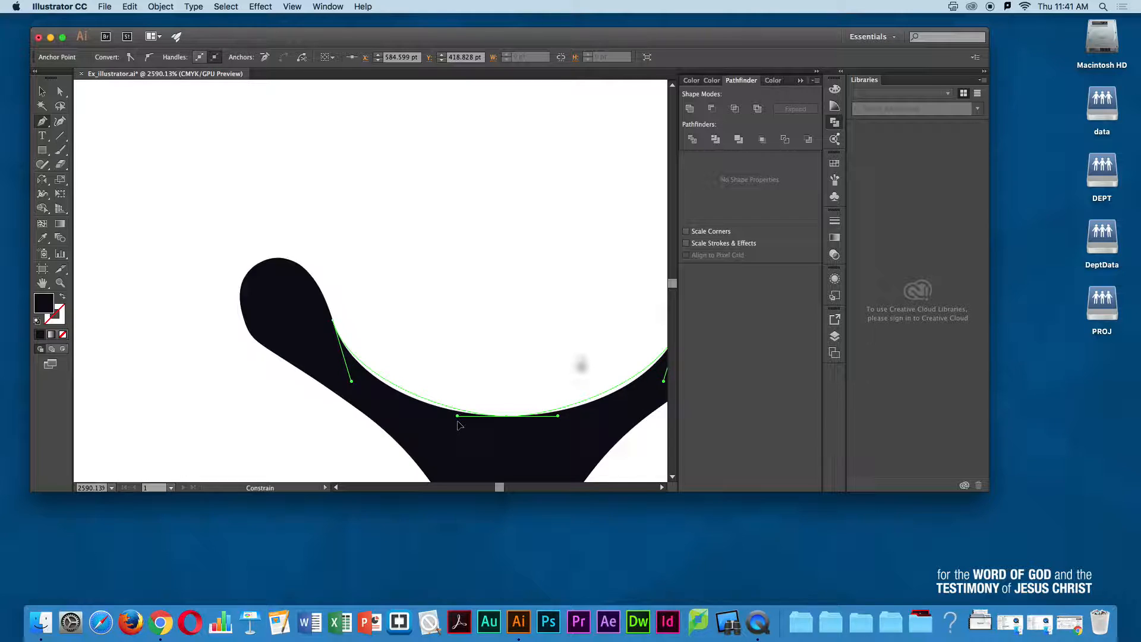
drag(458, 425, 458, 424)
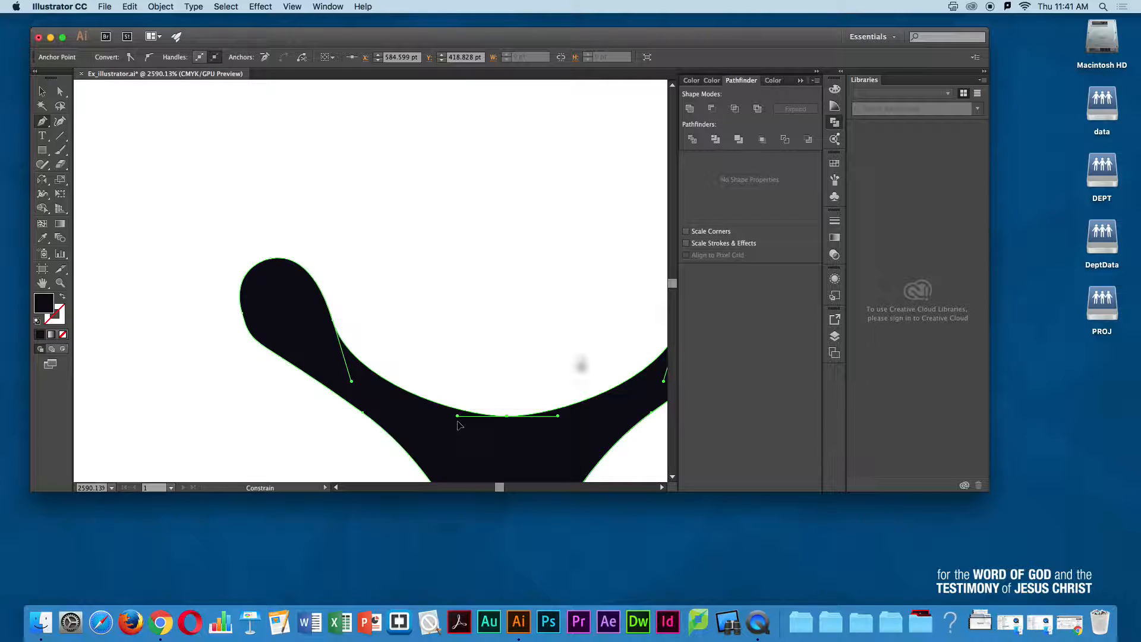
key(v)
click(504, 375)
alt+super+click(541, 380)
alt+super+click(542, 380)
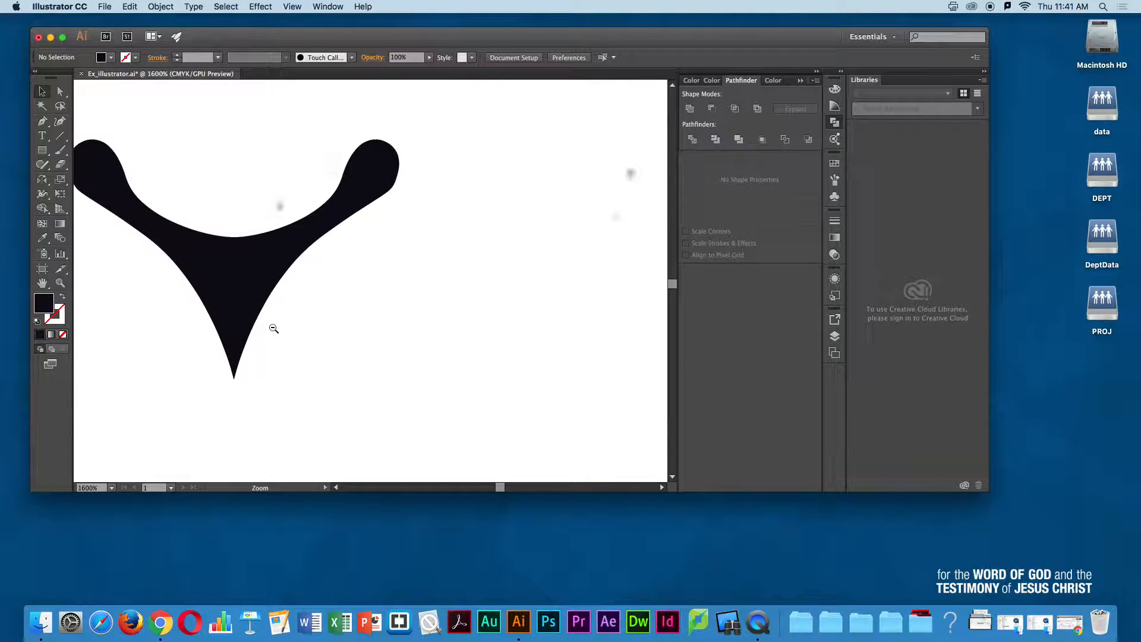
Step: Draw a circle about 10.1 pt across centered between the raised arms as the figure's head with the Ellipse tool, and deselect it
alt+super+click(246, 257)
alt+super+click(246, 257)
alt+super+click(453, 252)
alt+super+click(454, 252)
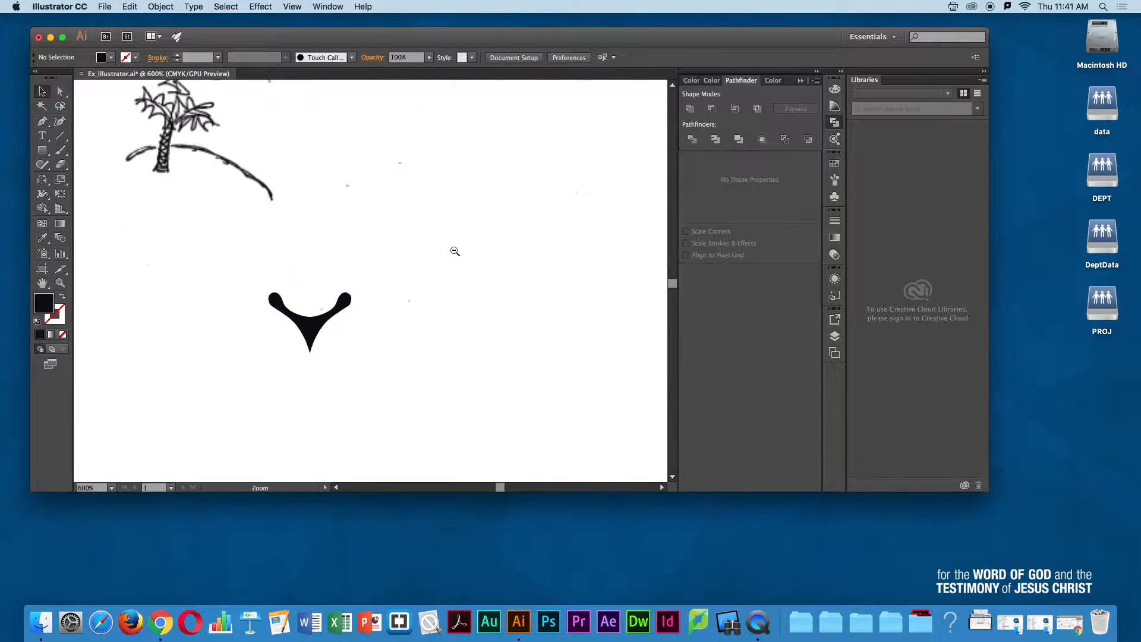
alt+super+click(293, 309)
alt+super+click(322, 302)
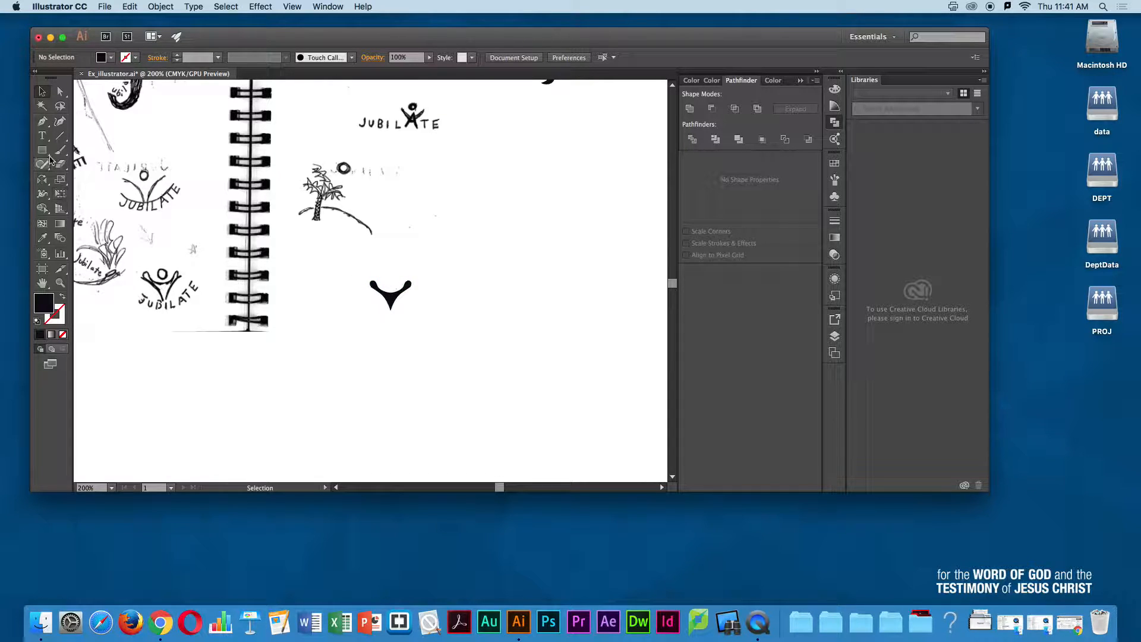
drag(42, 150, 83, 181)
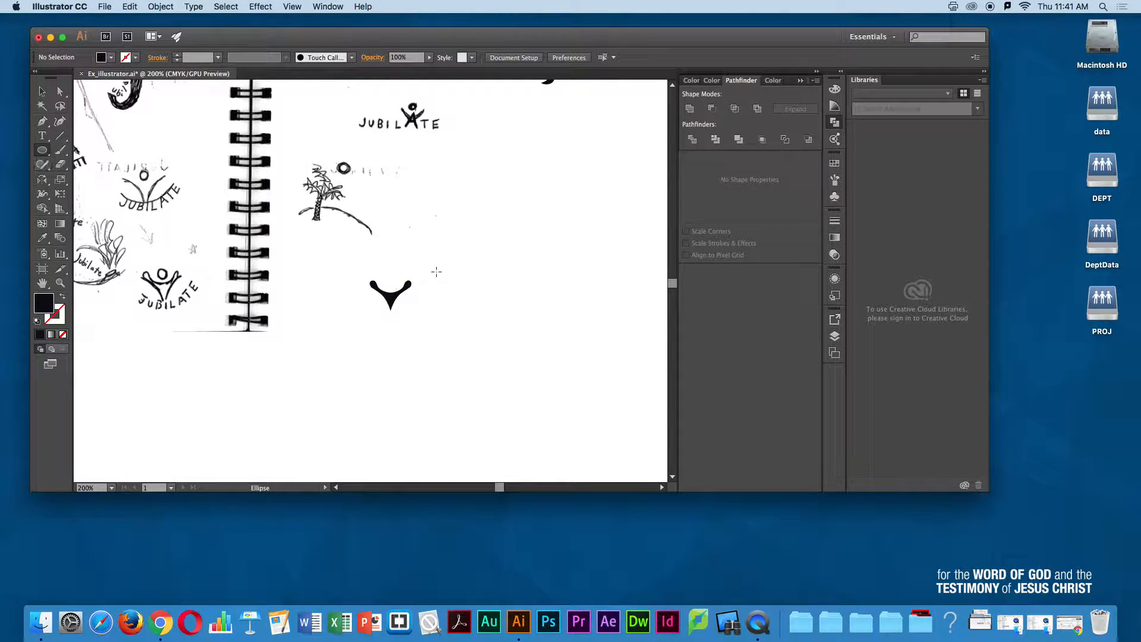
drag(388, 284, 389, 284)
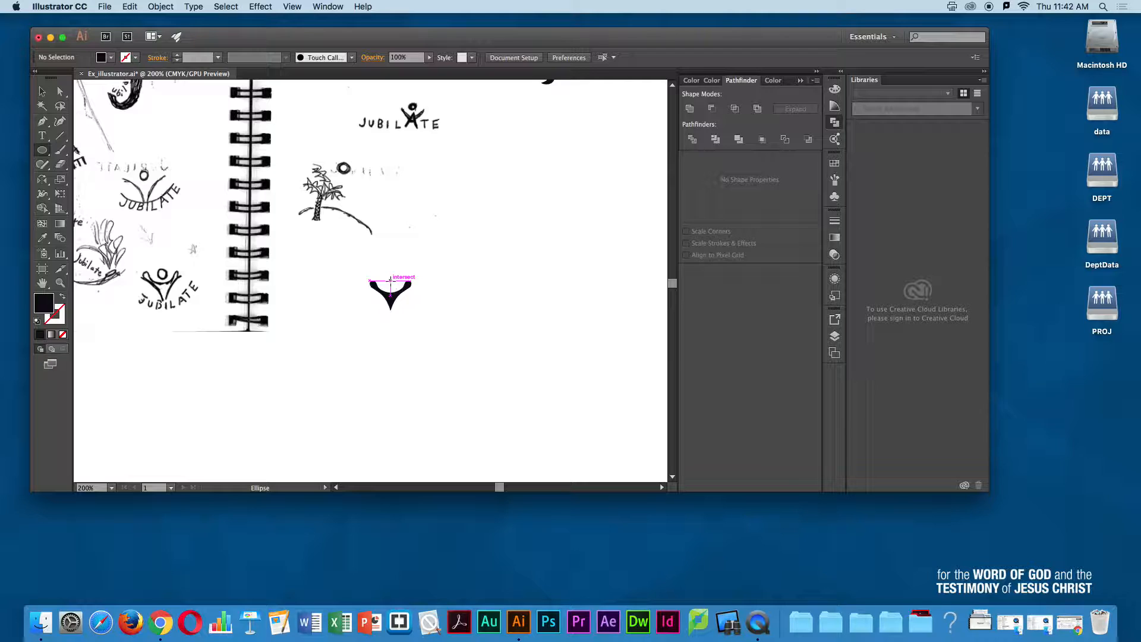
drag(391, 280, 390, 281)
drag(391, 279, 387, 275)
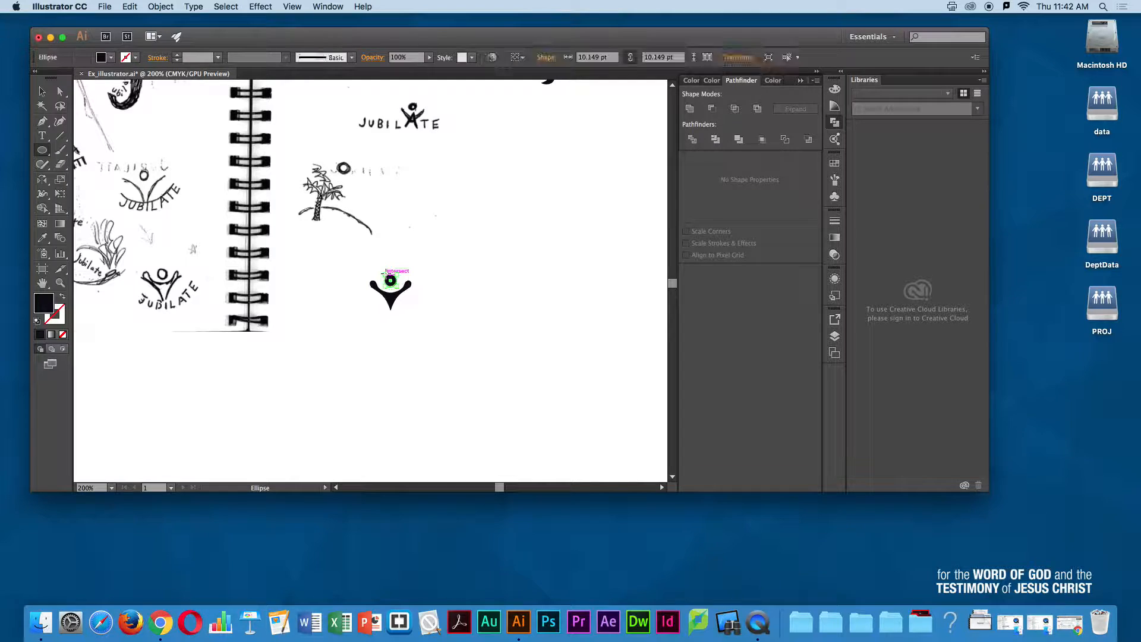
key(v)
click(436, 294)
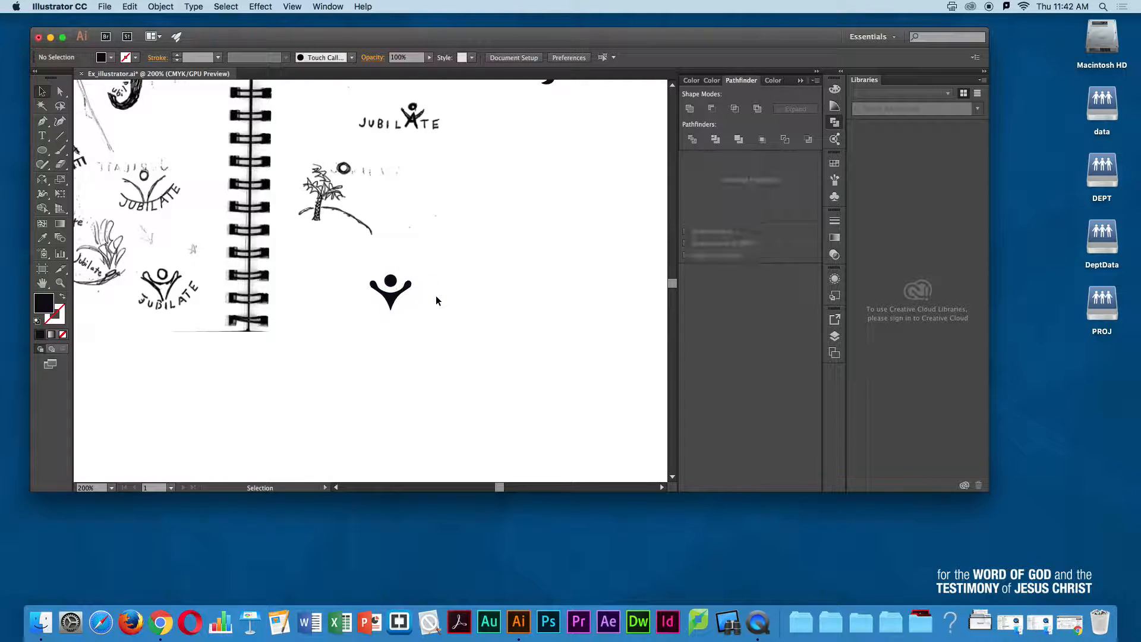
Step: Scale the figure's head circle down to about 7.8 pt across, and deselect it
alt+super+click(401, 331)
alt+super+click(383, 291)
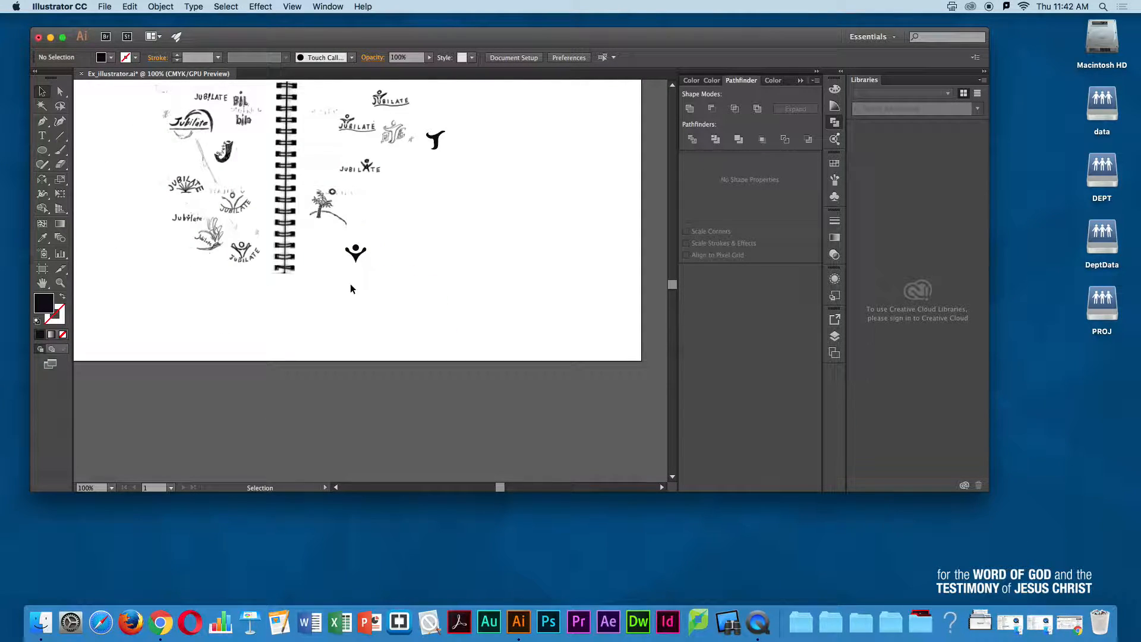
drag(327, 229, 512, 308)
click(444, 307)
drag(445, 321, 446, 317)
click(486, 238)
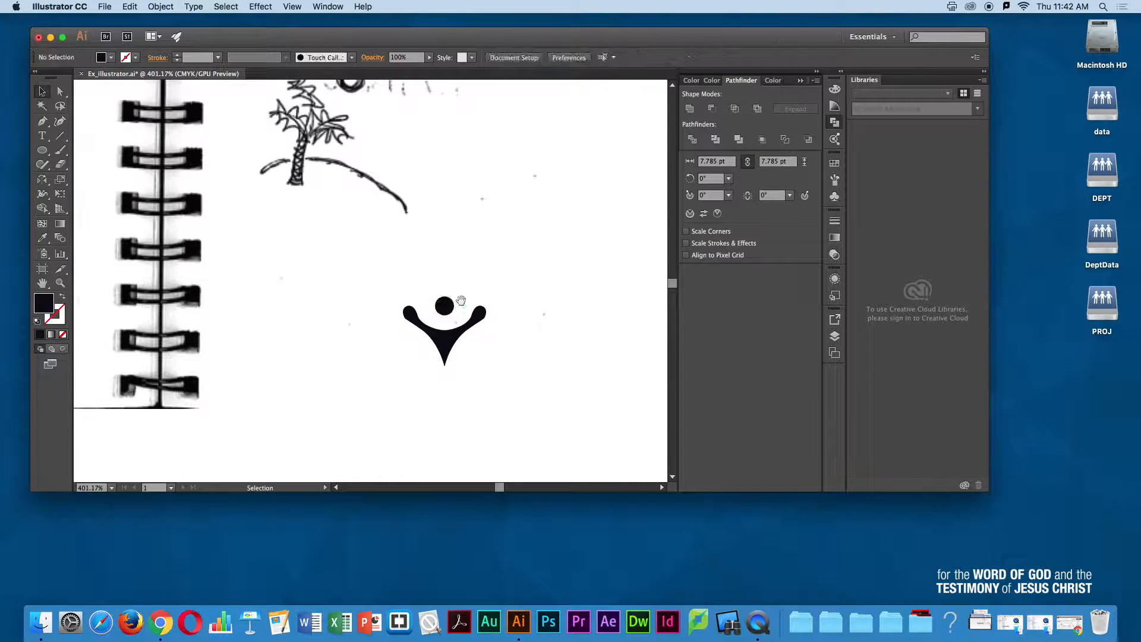
Step: Examine the figure with its head at small and large scale, and compare it with the raised-arms JUBILATE sketch
alt+super+click(499, 355)
alt+super+click(446, 339)
alt+super+click(393, 312)
alt+super+click(330, 271)
alt+super+click(365, 268)
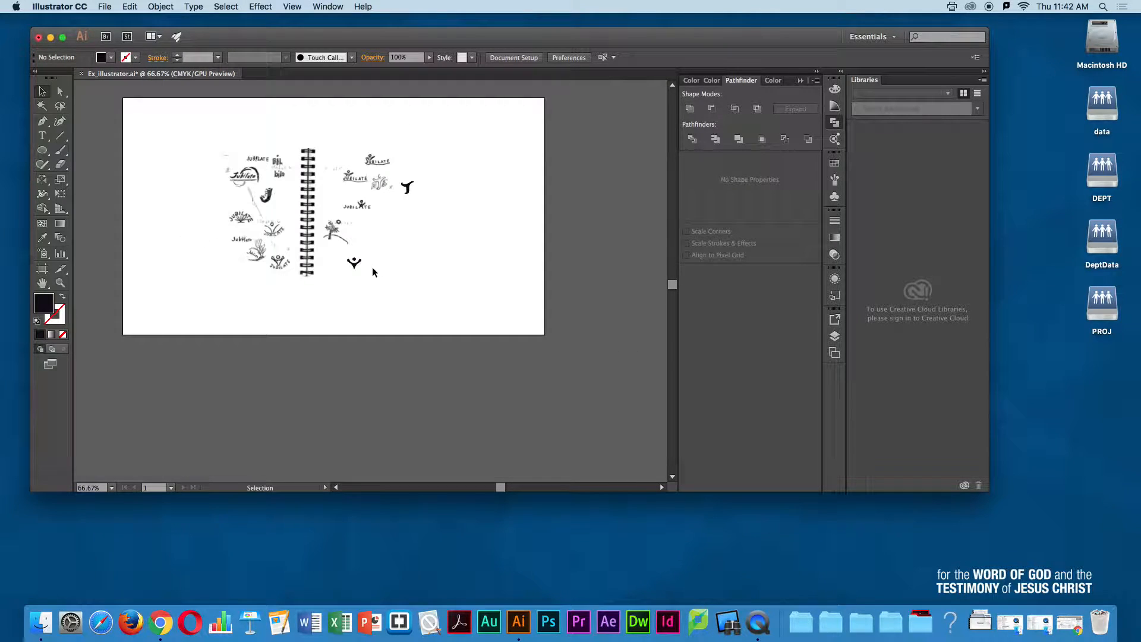
drag(387, 269, 535, 279)
drag(361, 291, 558, 215)
drag(216, 190, 485, 345)
alt+super+click(310, 202)
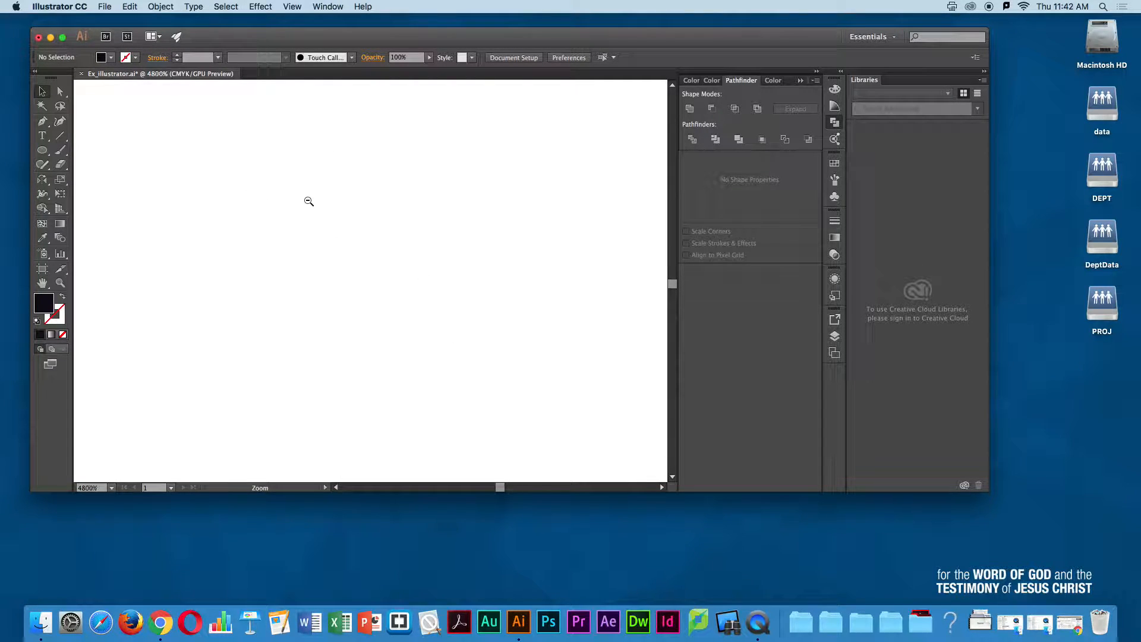
alt+super+click(351, 215)
alt+super+click(326, 257)
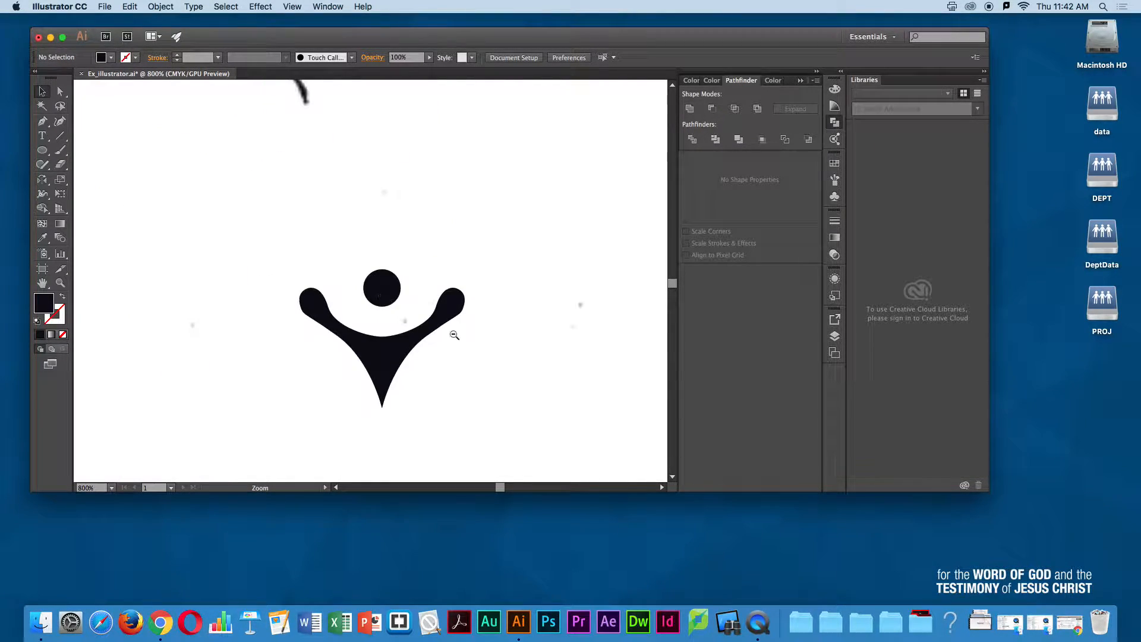
alt+super+click(428, 342)
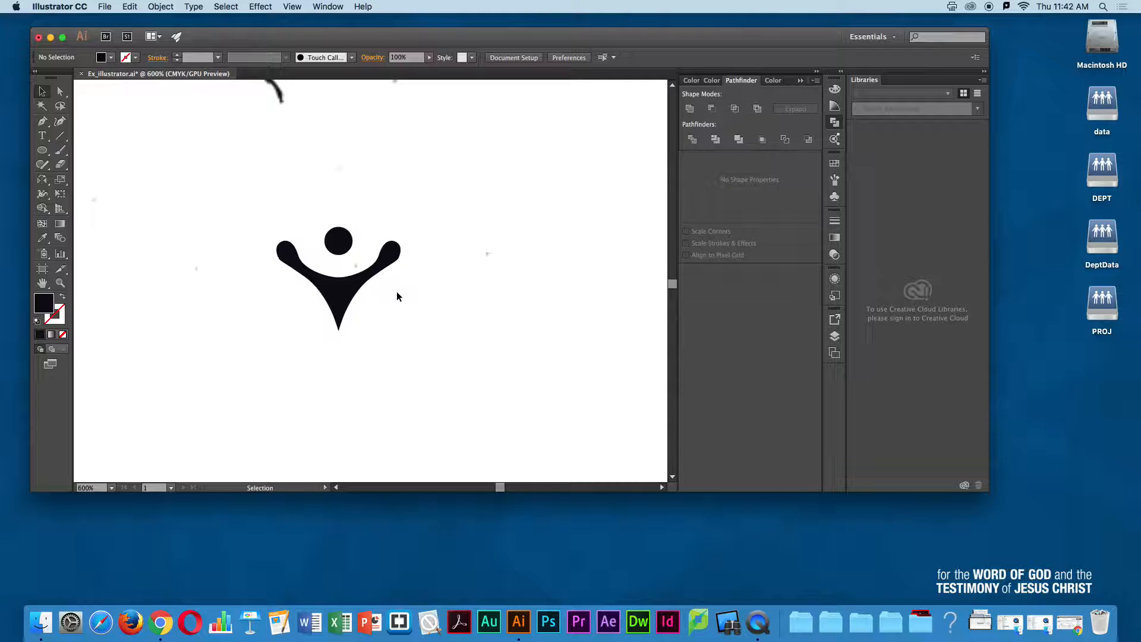
drag(323, 316, 414, 320)
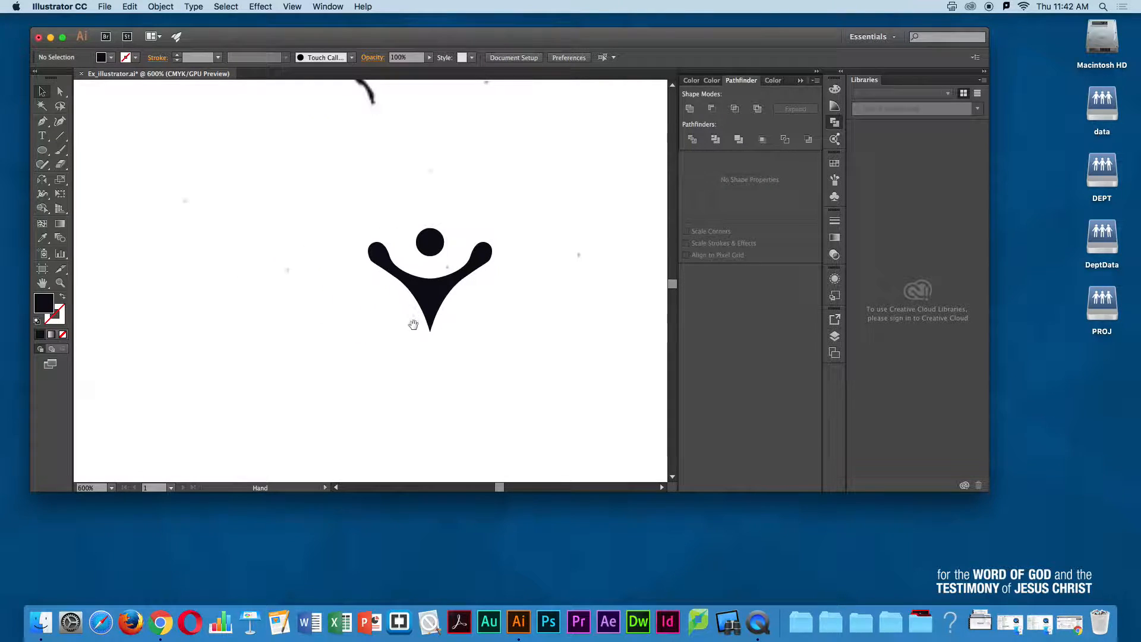
alt+super+click(451, 296)
alt+super+click(373, 315)
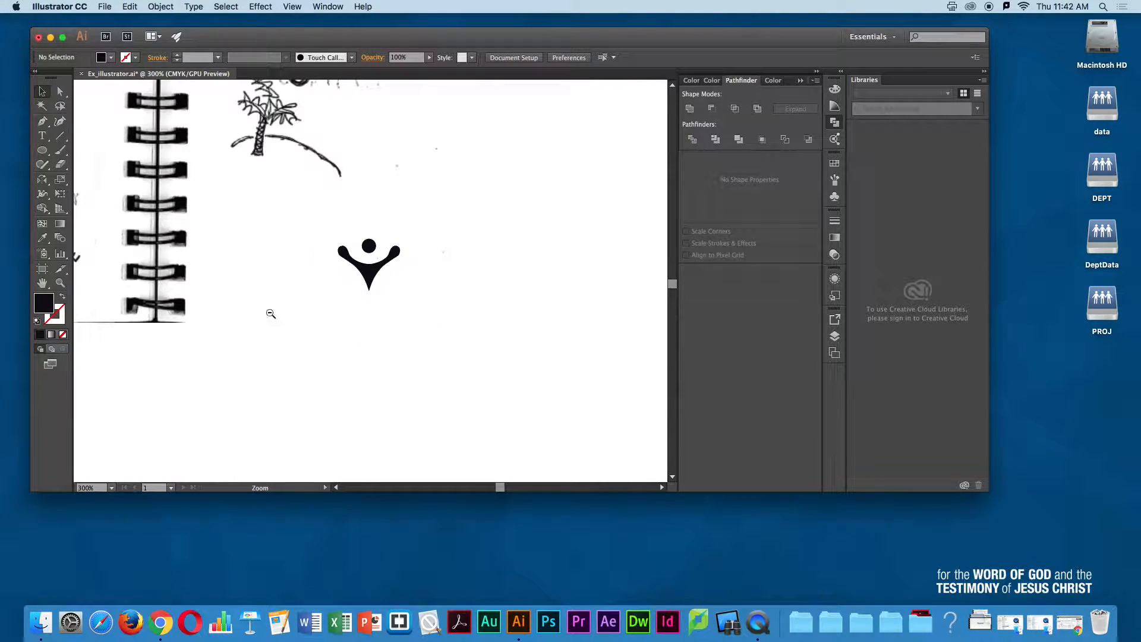
drag(270, 314, 539, 339)
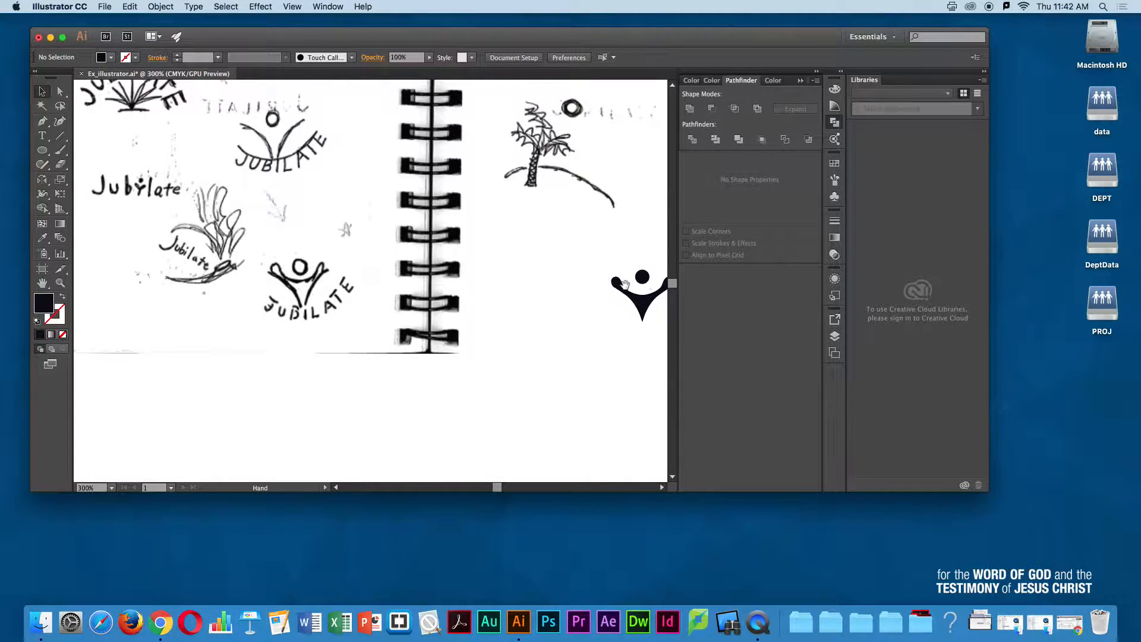
drag(627, 287, 358, 261)
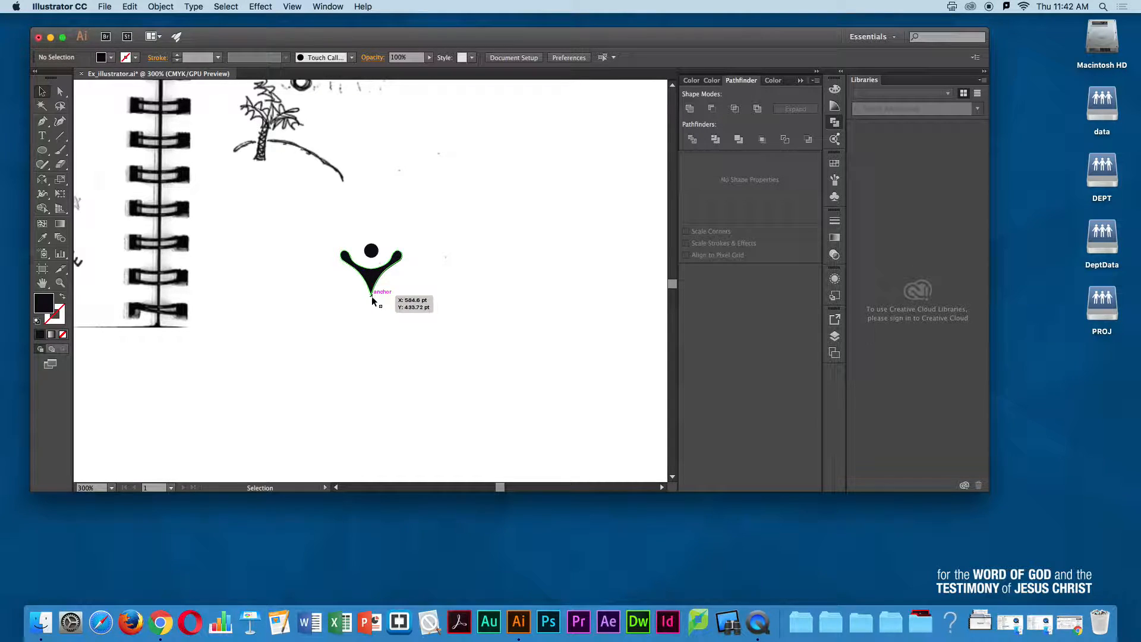
Step: Give the figure's body a dark 1 pt stroke with round joins to soften its lower tip, and deselect it
scroll(371, 300, up, 10)
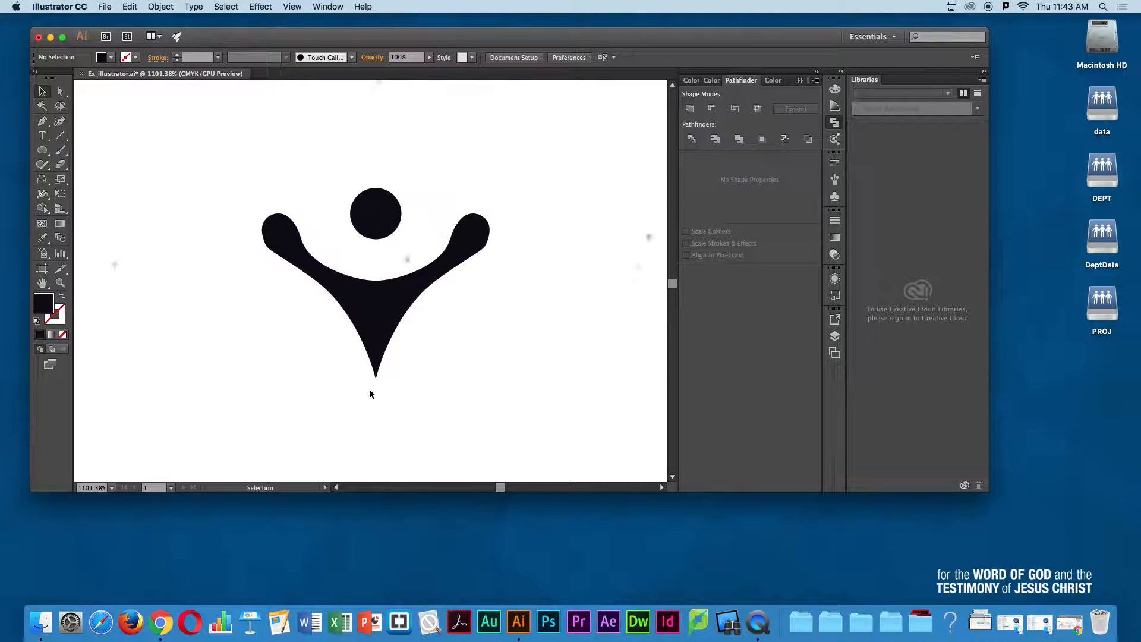
click(376, 372)
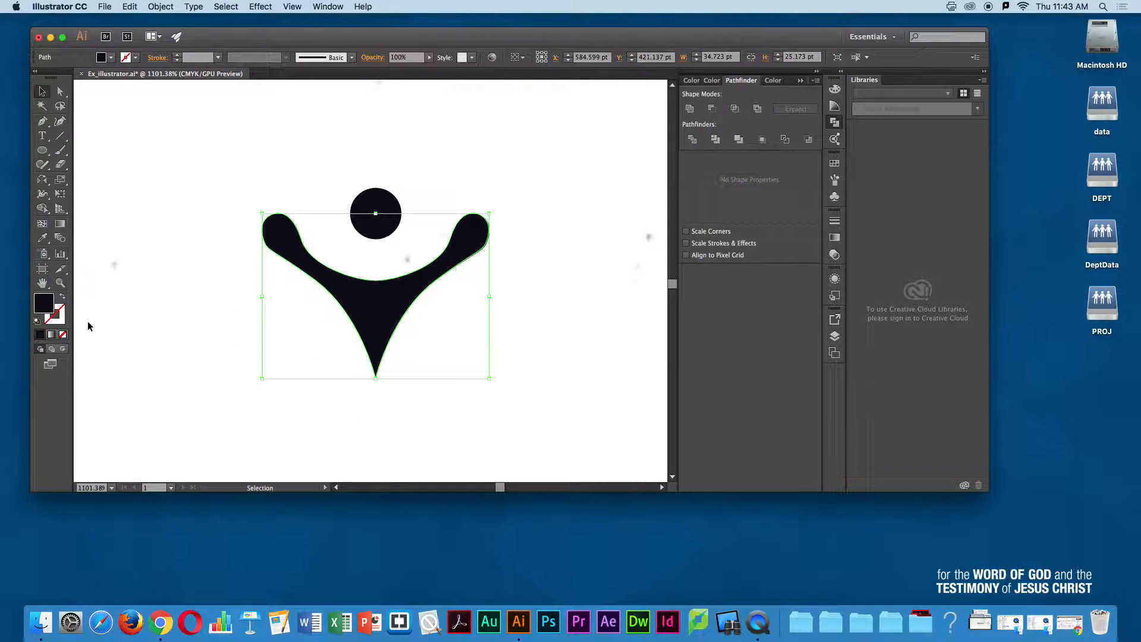
click(40, 334)
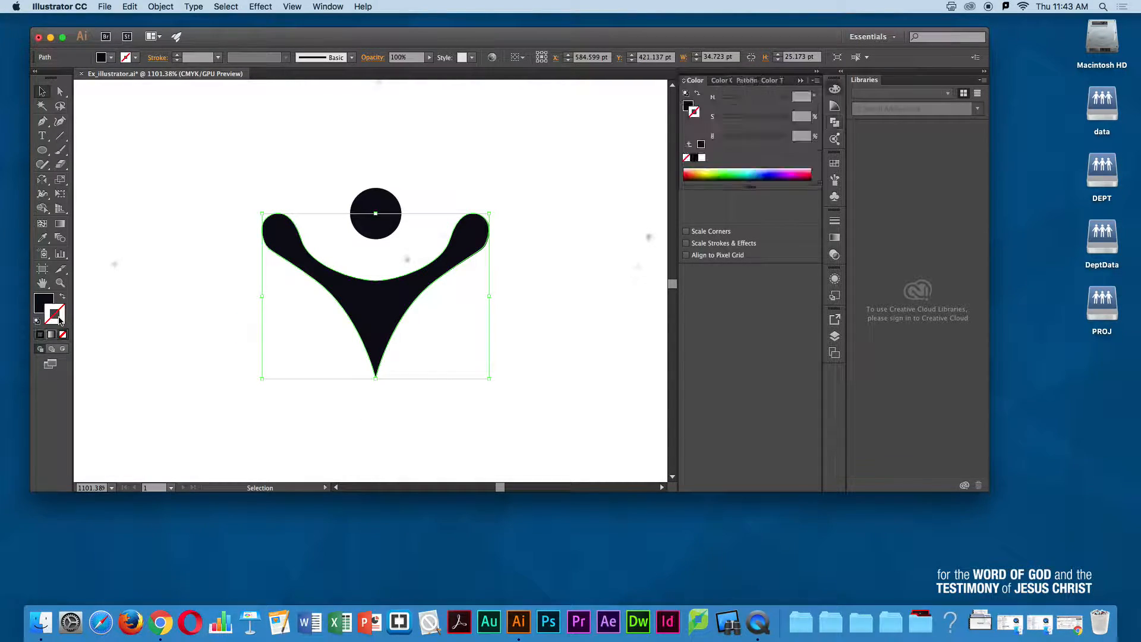
click(39, 337)
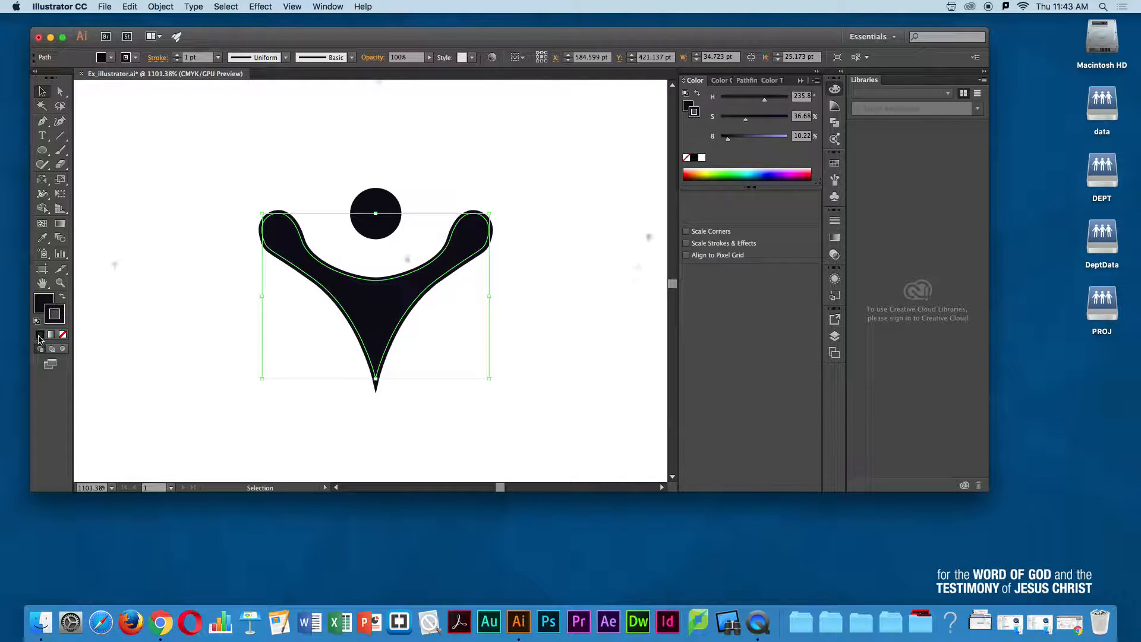
click(829, 223)
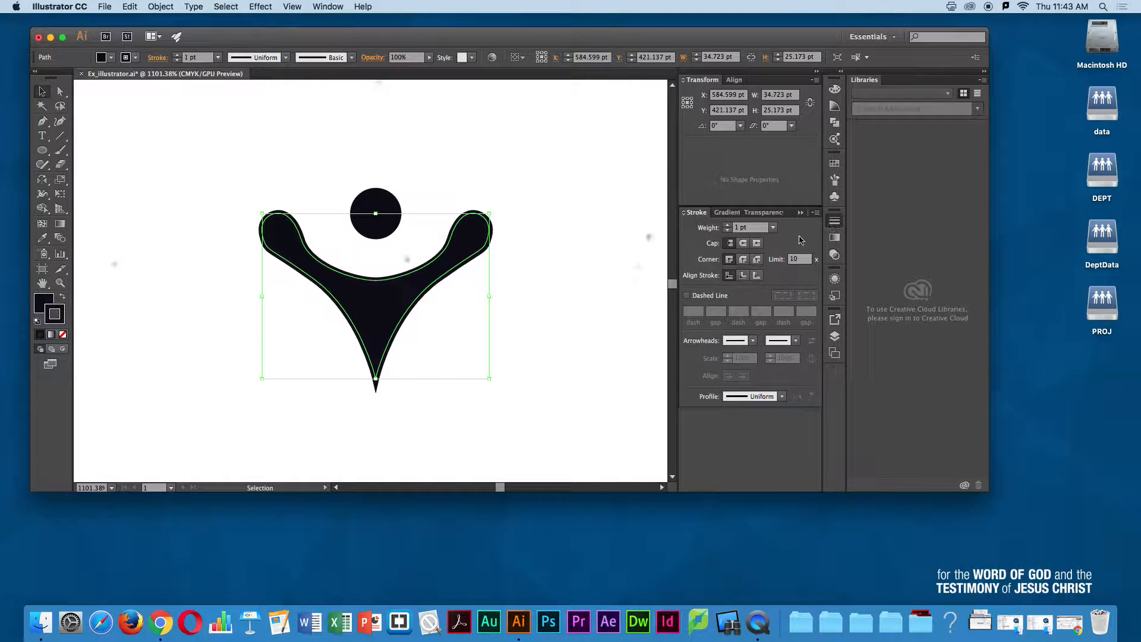
click(743, 259)
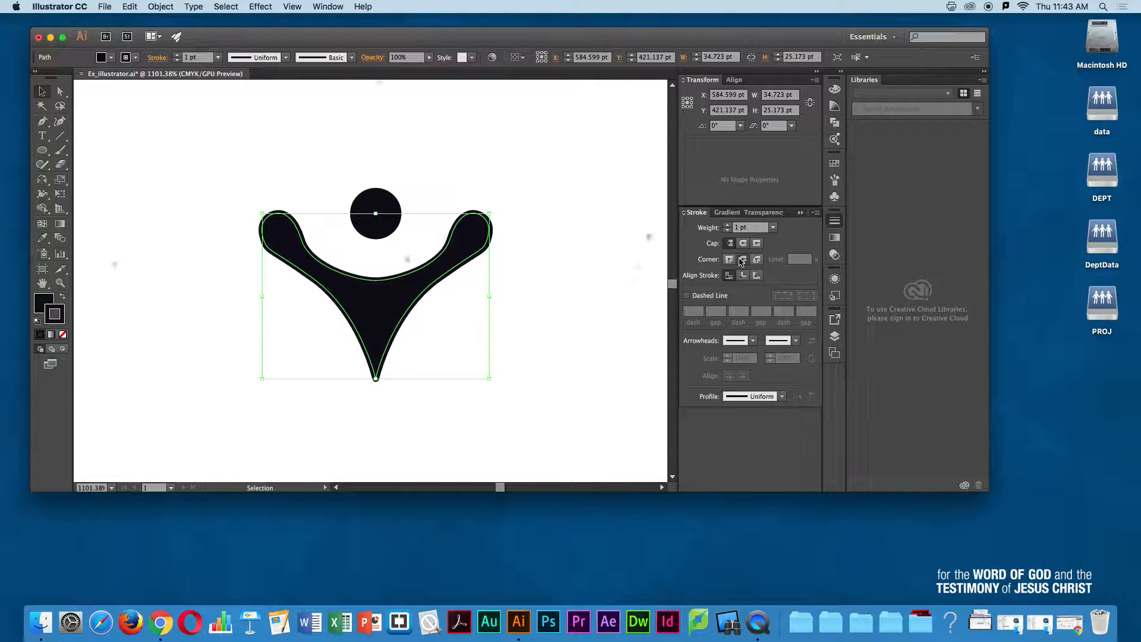
click(584, 282)
Step: Select the figure's head and body and give both a 1 pt orange stroke picked from the color spectrum (H 40.22, S 100, B 72.55)
alt+super+click(507, 291)
alt+super+click(426, 307)
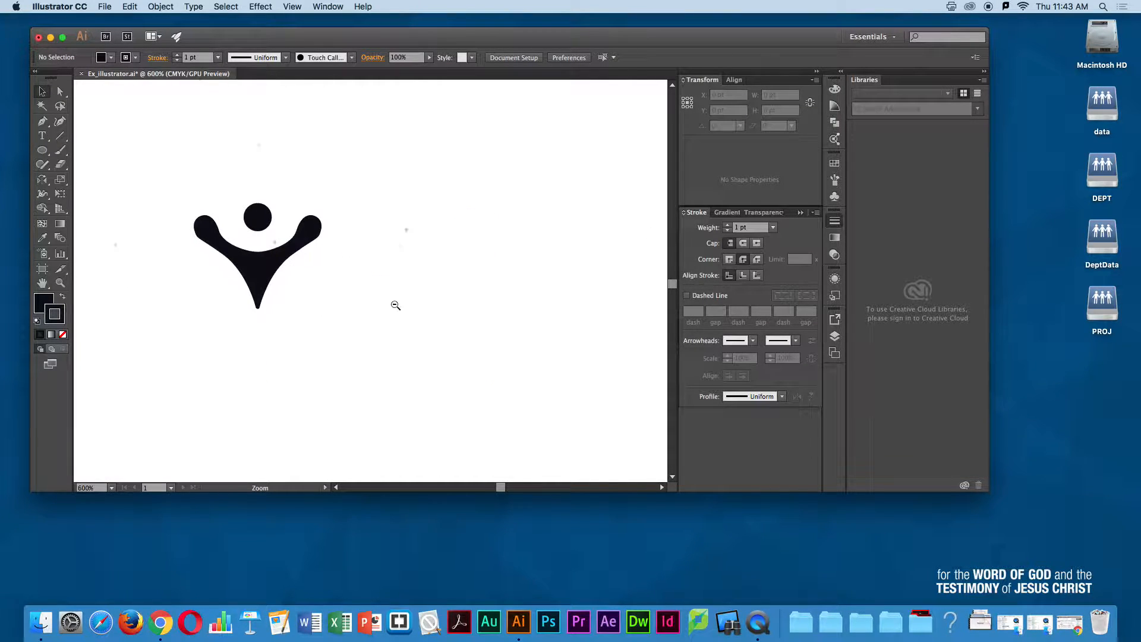
alt+super+click(345, 298)
alt+super+click(348, 292)
alt+super+click(369, 282)
alt+super+click(390, 275)
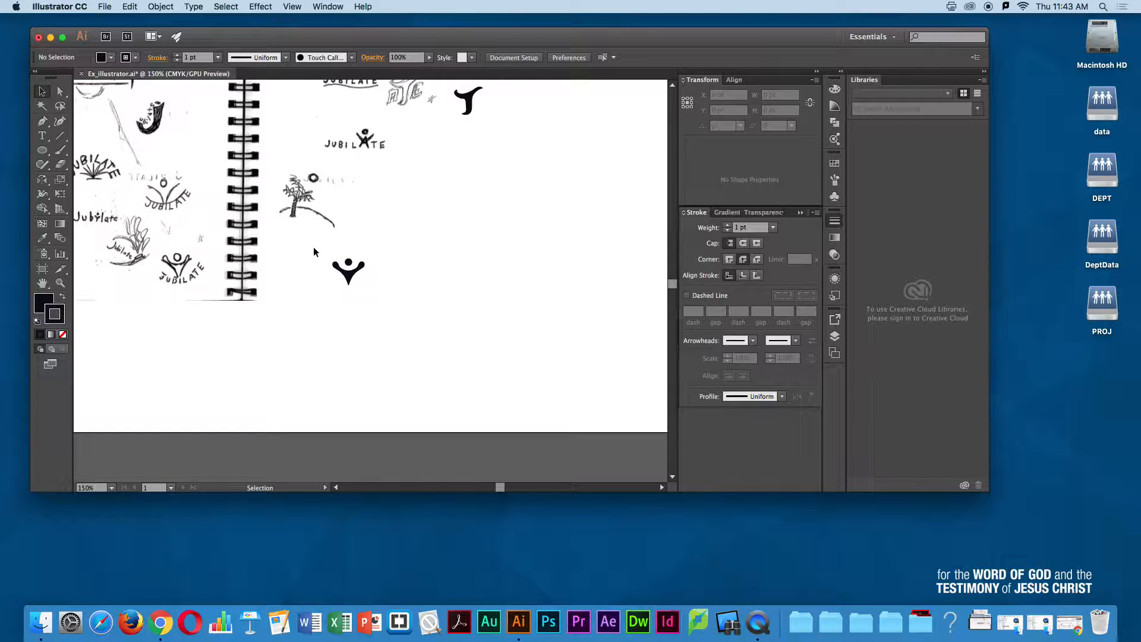
drag(313, 248, 389, 299)
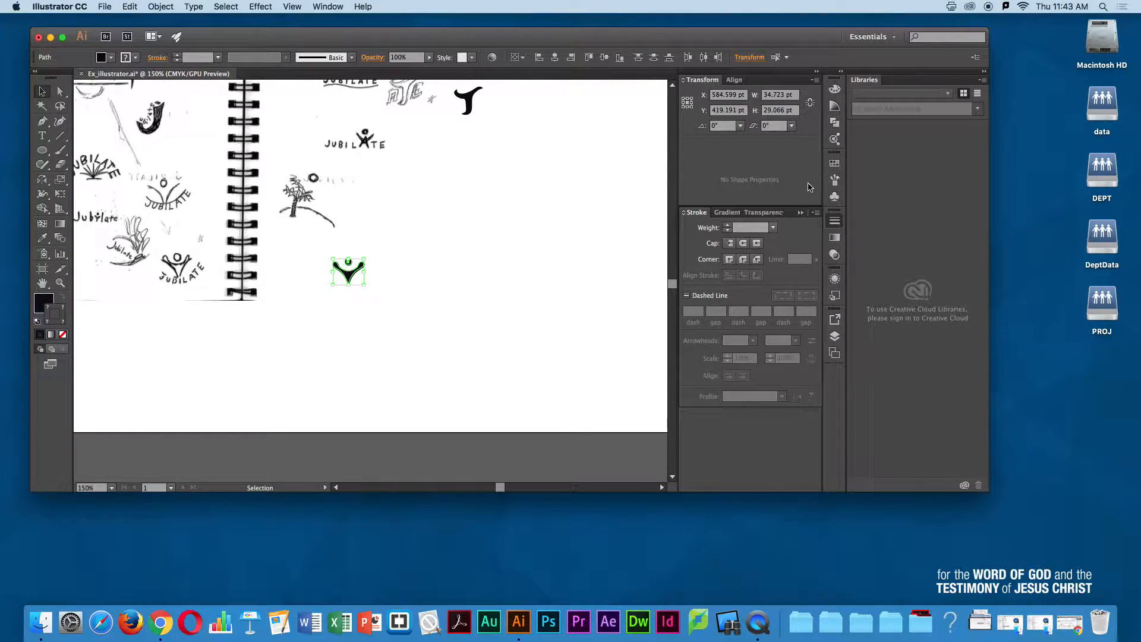
click(835, 164)
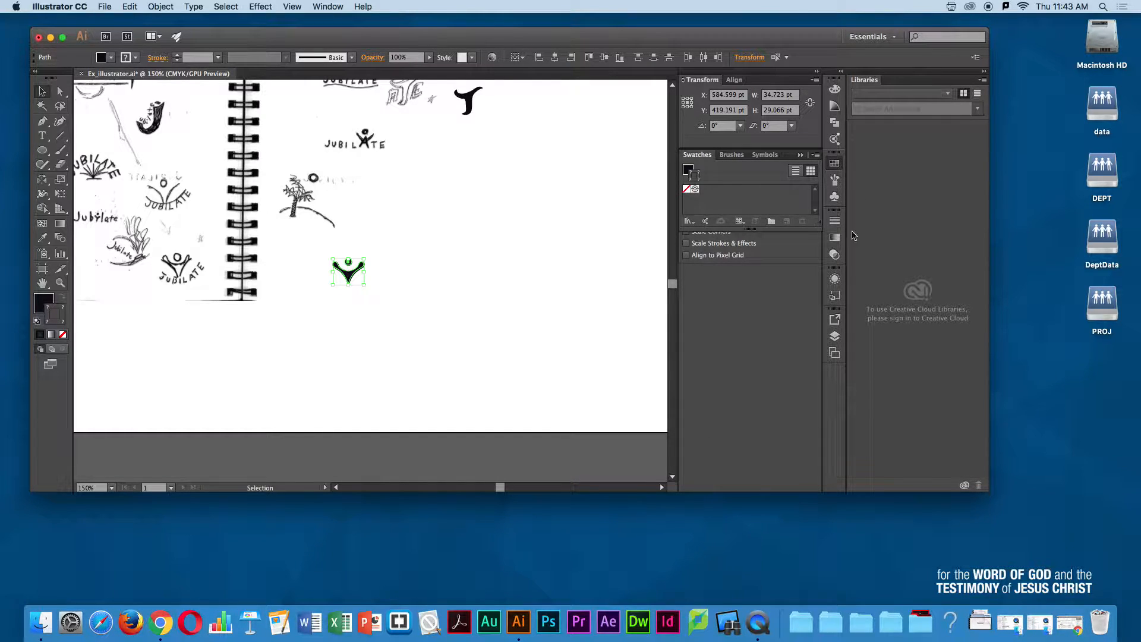
click(834, 88)
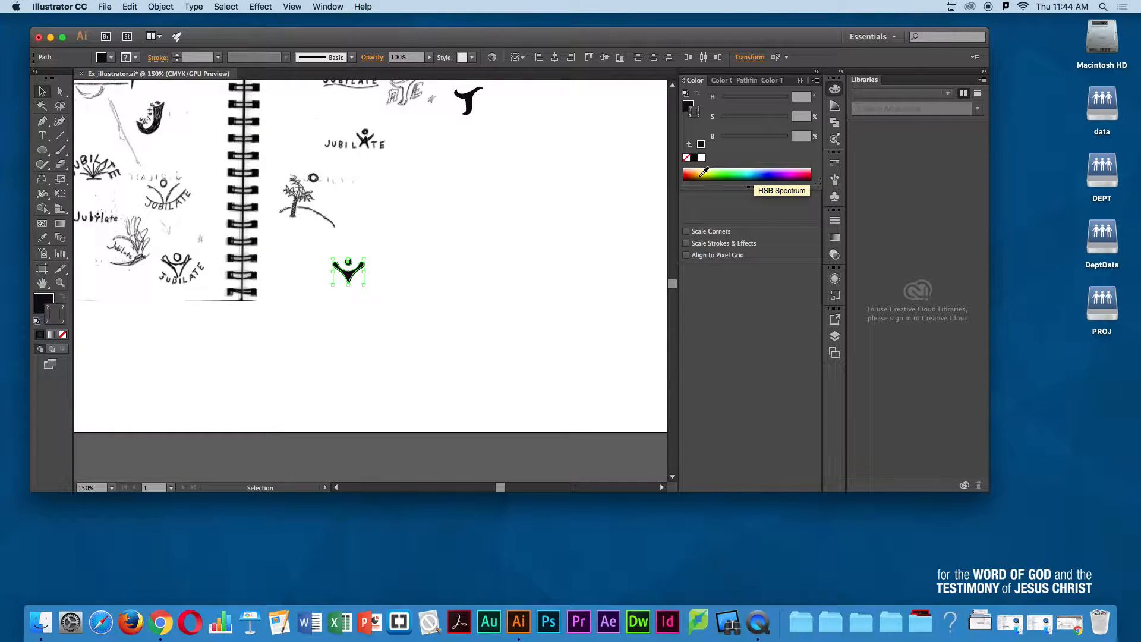
click(701, 171)
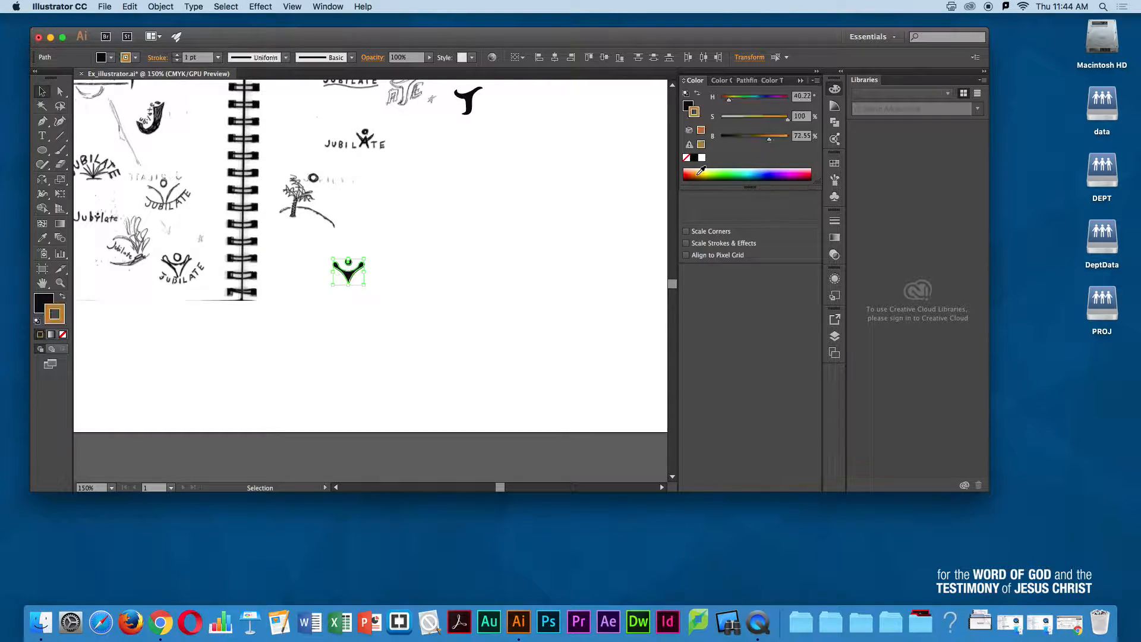
Step: Save the orange stroke color of the selected figure as a new swatch
click(43, 300)
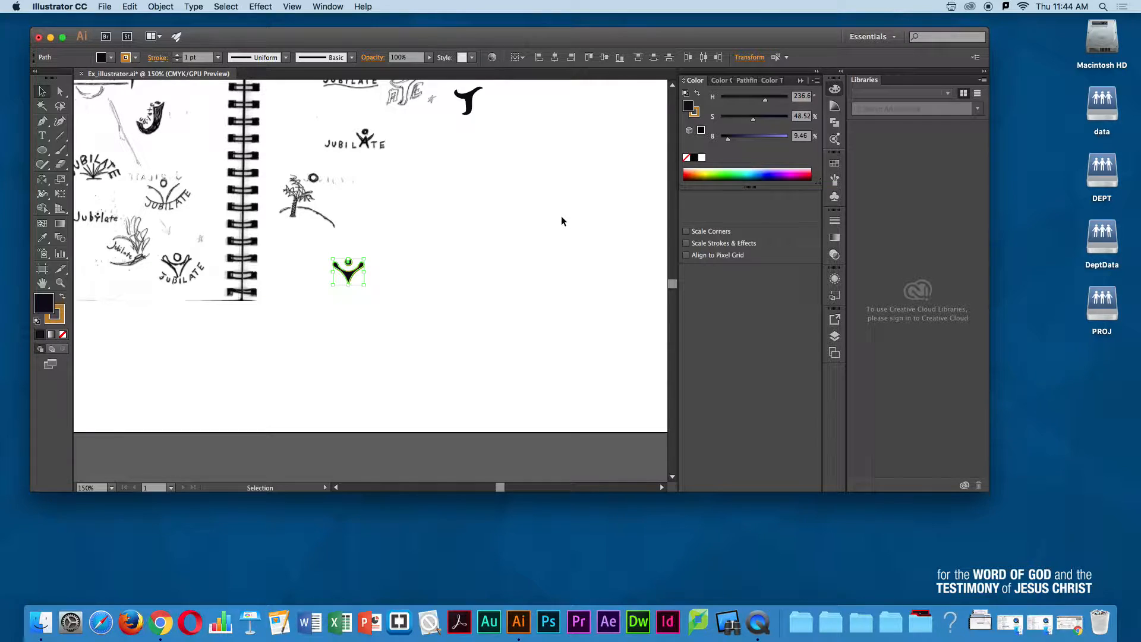
click(42, 238)
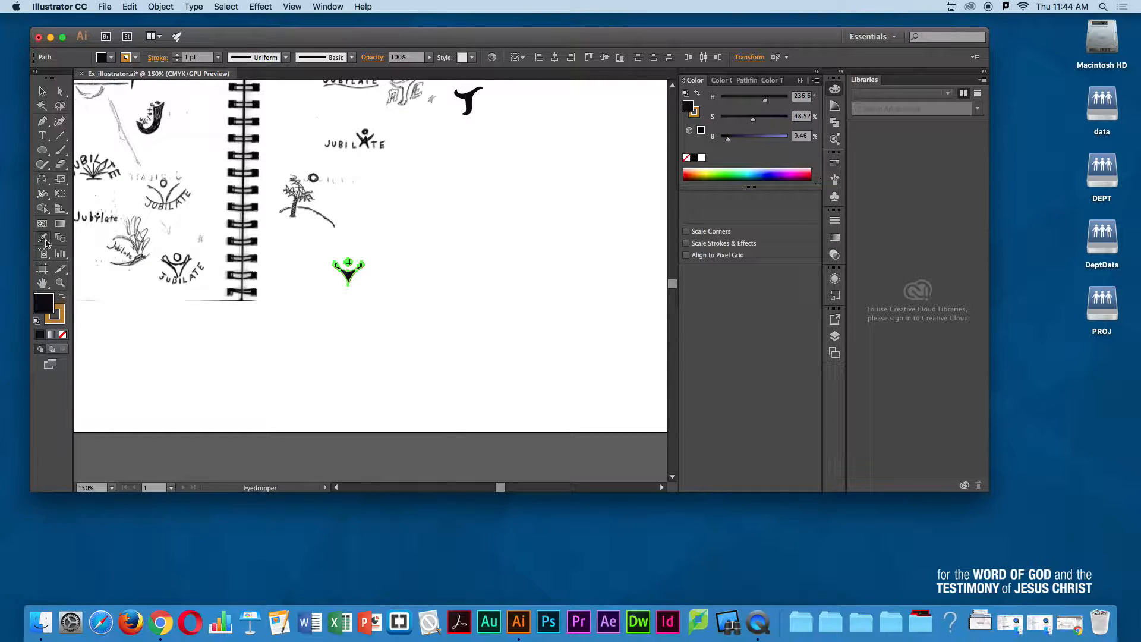
click(699, 114)
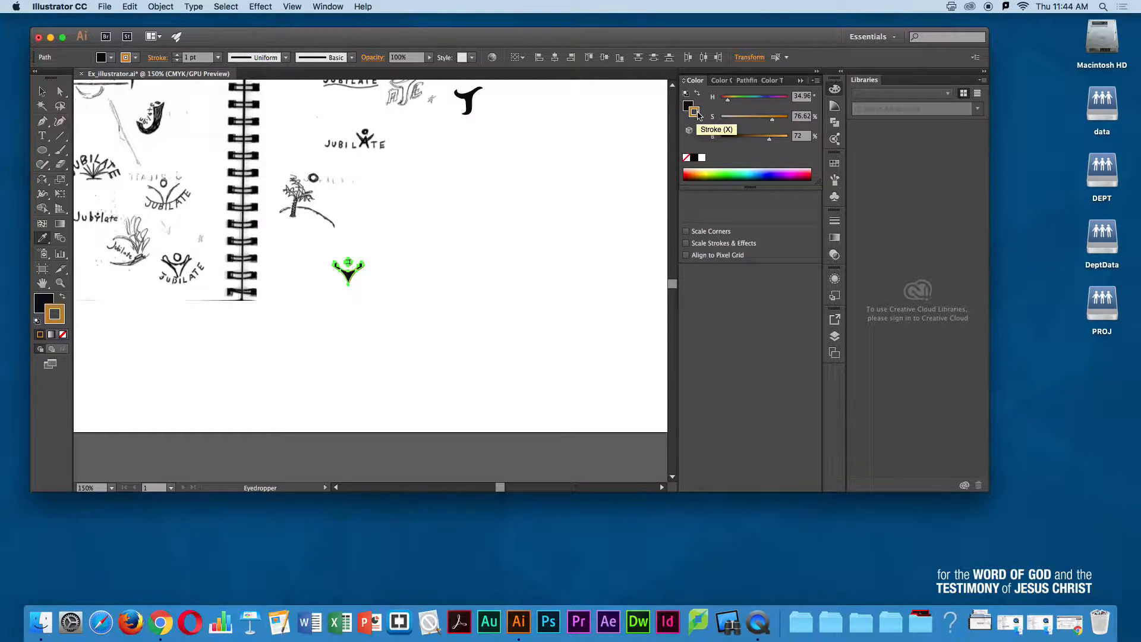
click(831, 166)
click(815, 155)
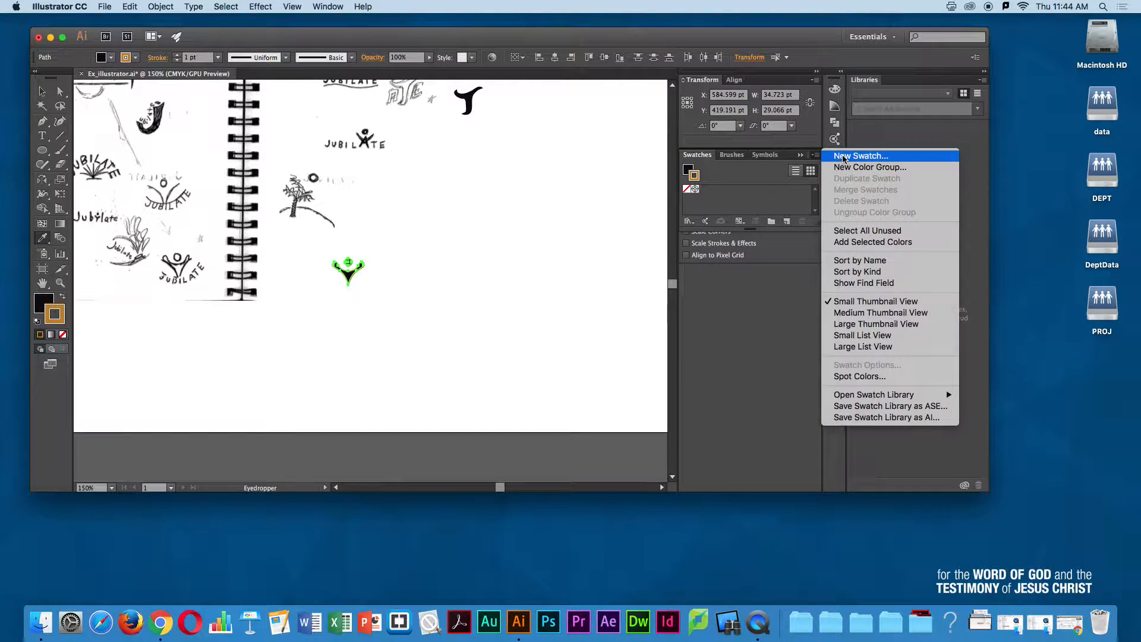
click(844, 157)
click(626, 414)
Step: Fill the figure's head and body with the new orange swatch, and deselect them
click(42, 304)
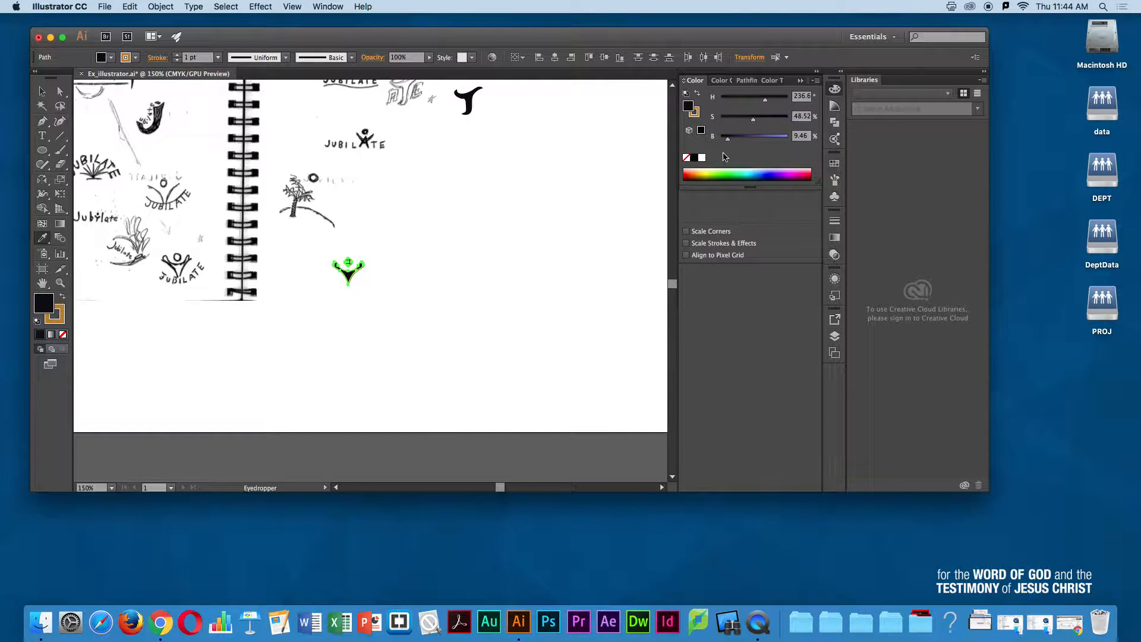
click(834, 164)
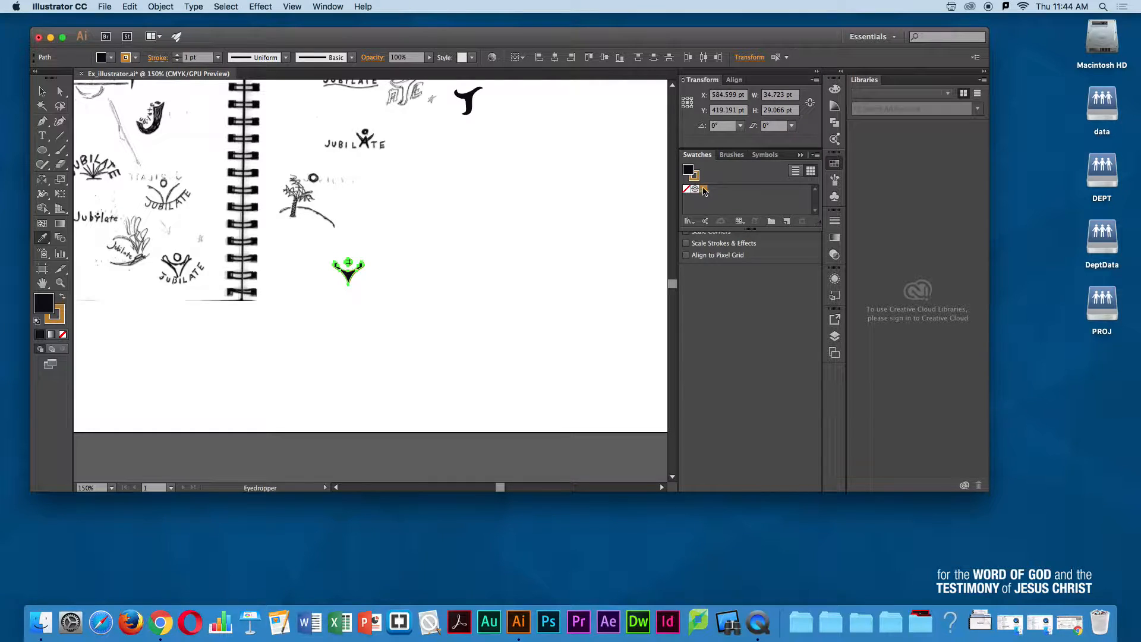
click(703, 190)
click(43, 93)
click(409, 328)
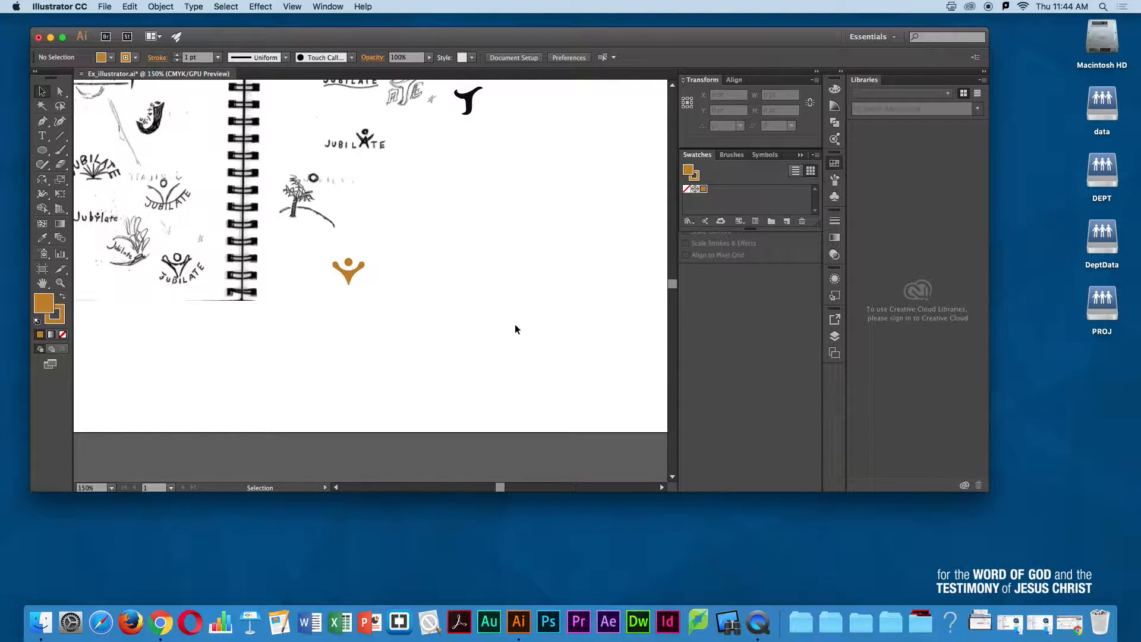
Step: Move the orange figure to the empty area at the far side of the sketches, and deselect it
drag(331, 246, 498, 250)
click(372, 302)
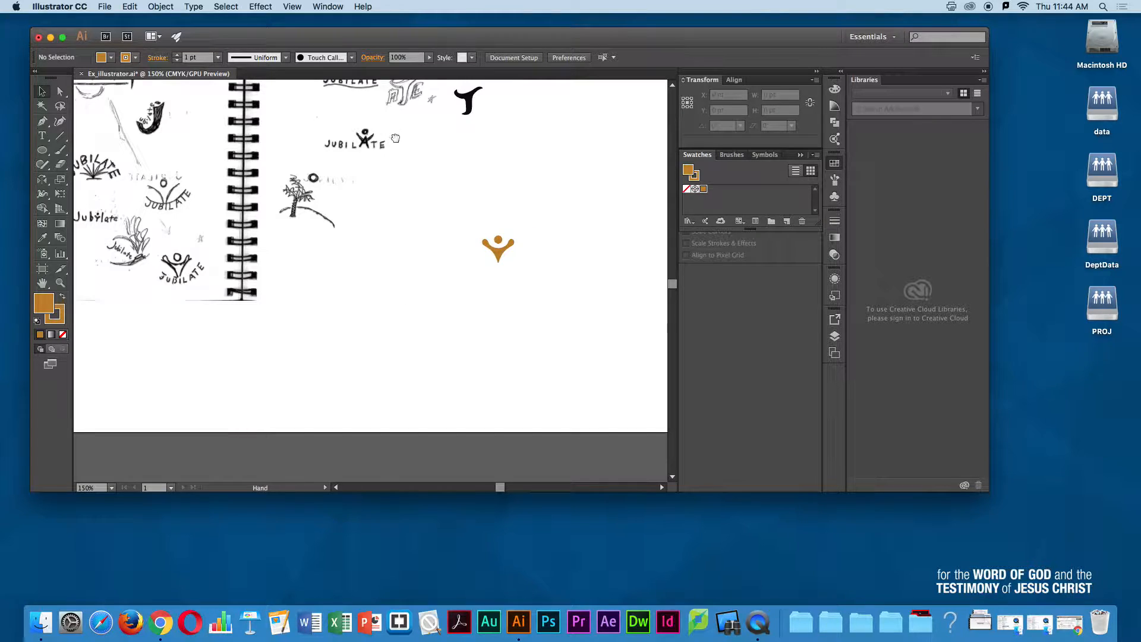
Step: Create an area text frame about 239 pt wide and 33 pt high over the orange figure's lower part, reading JUBILATE
scroll(366, 219, up, 3)
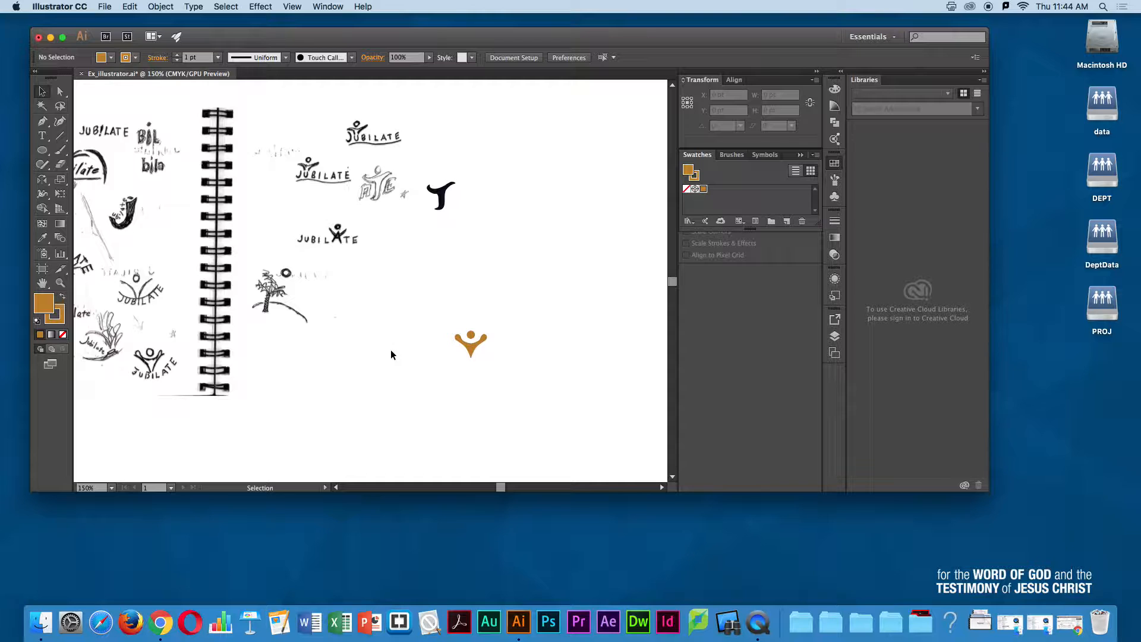
scroll(282, 196, left, 3)
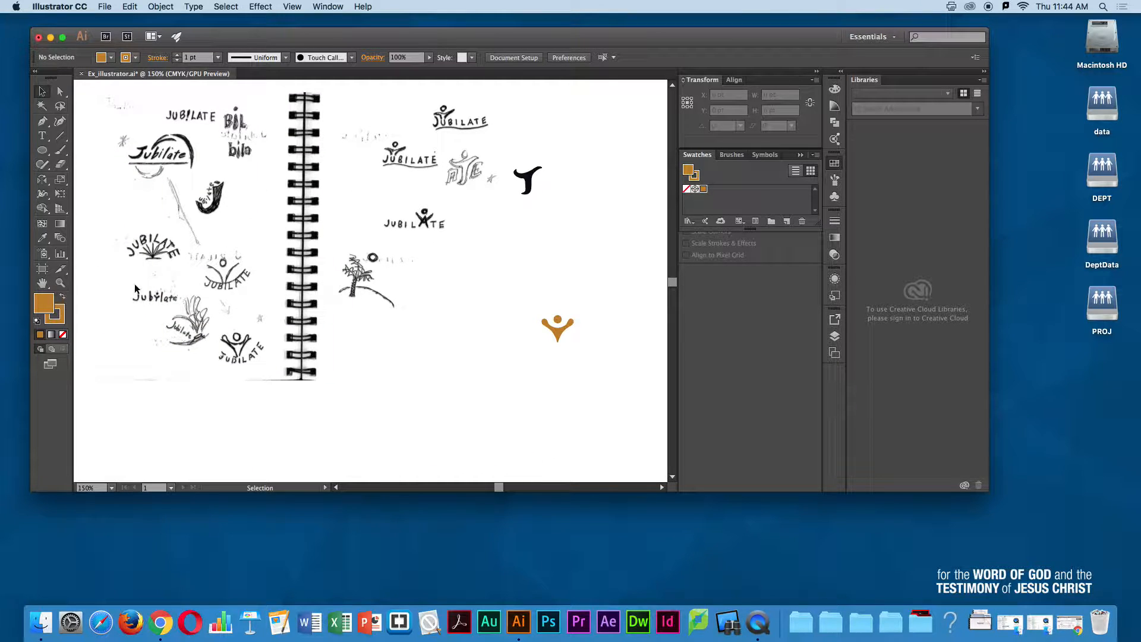
scroll(458, 270, right, 4)
scroll(458, 270, down, 1)
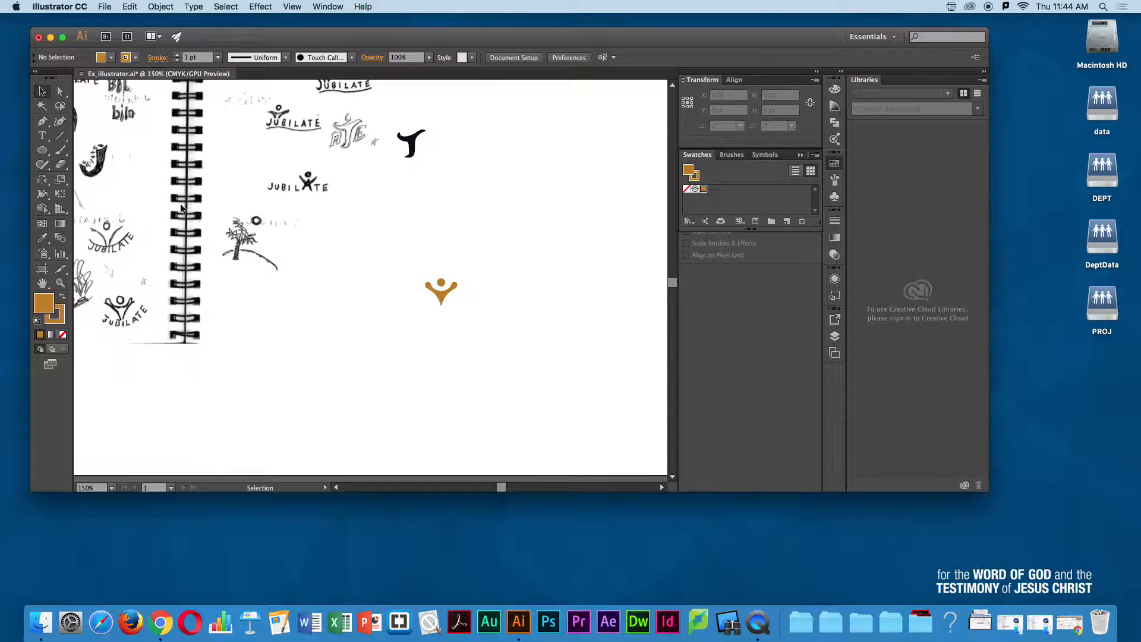
click(45, 138)
drag(381, 292, 594, 320)
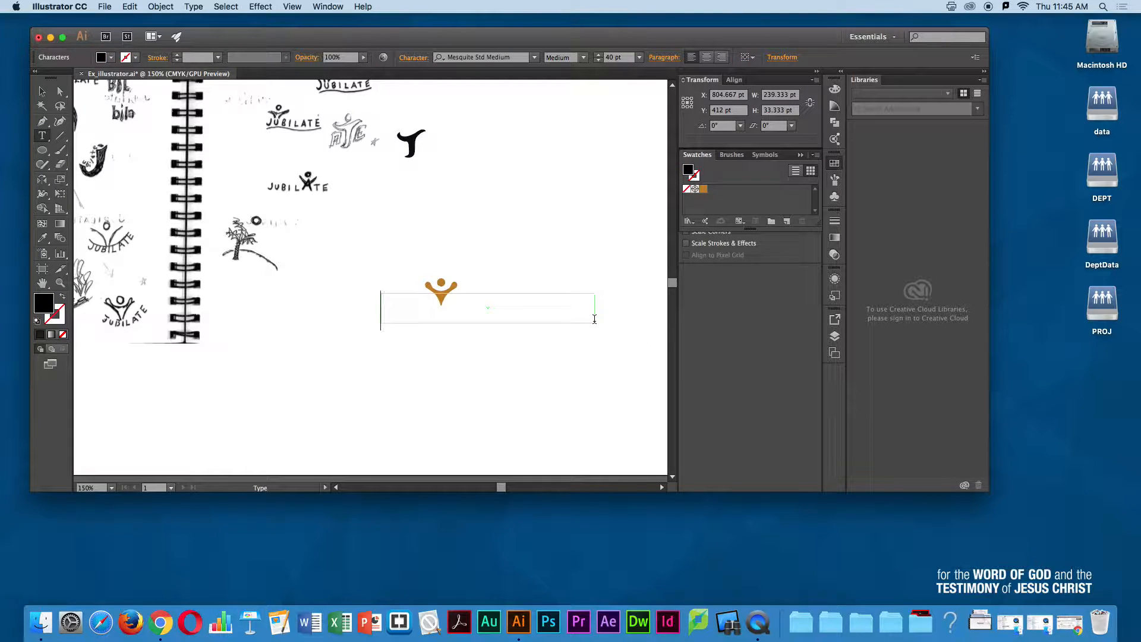
text(JUBILATE)
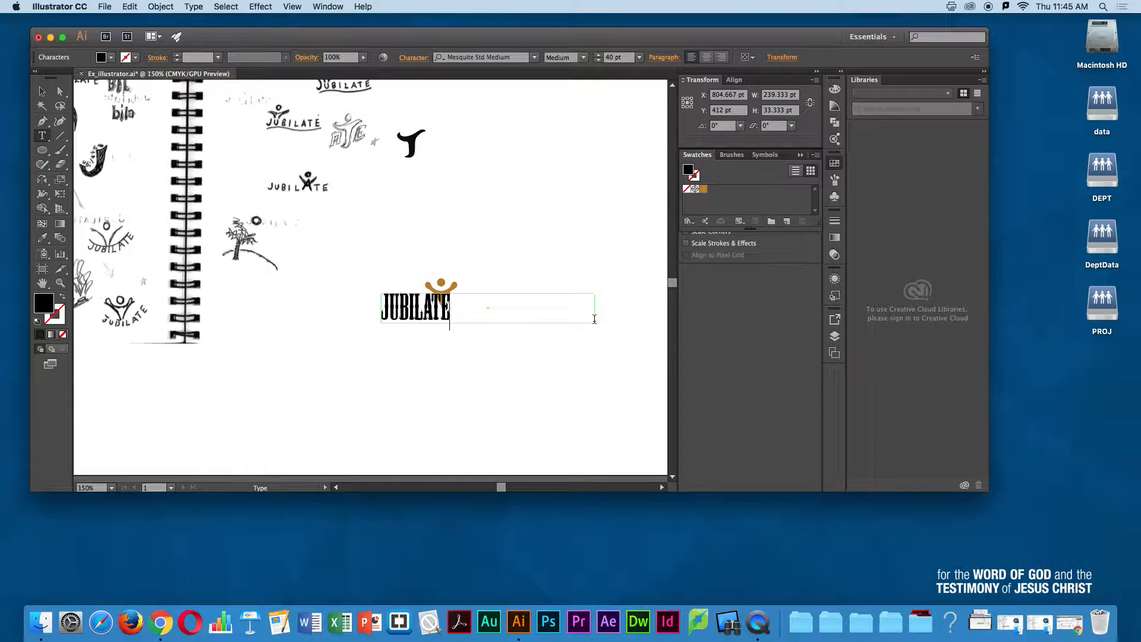
Step: Enlarge the JUBILATE text to 64 pt, and extend its frame to about 95 pt high, placed just below the figure
key(super+a)
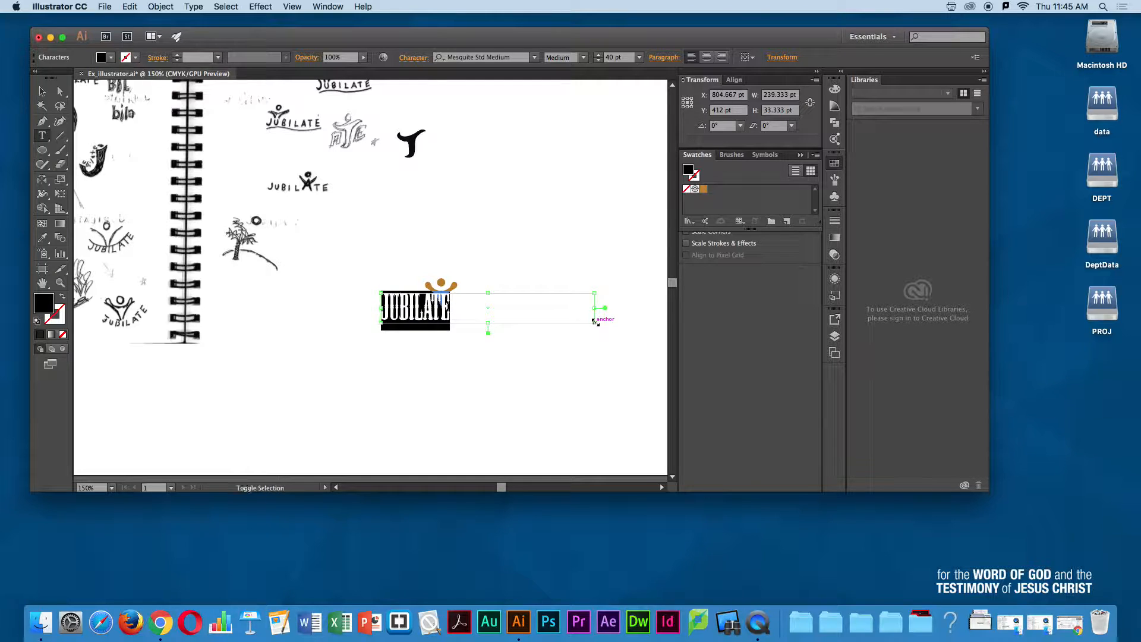
key(super+shift+period)
key(super+shift+period)
key(super+shift+period)
key(super+shift+period)
key(super+shift+period)
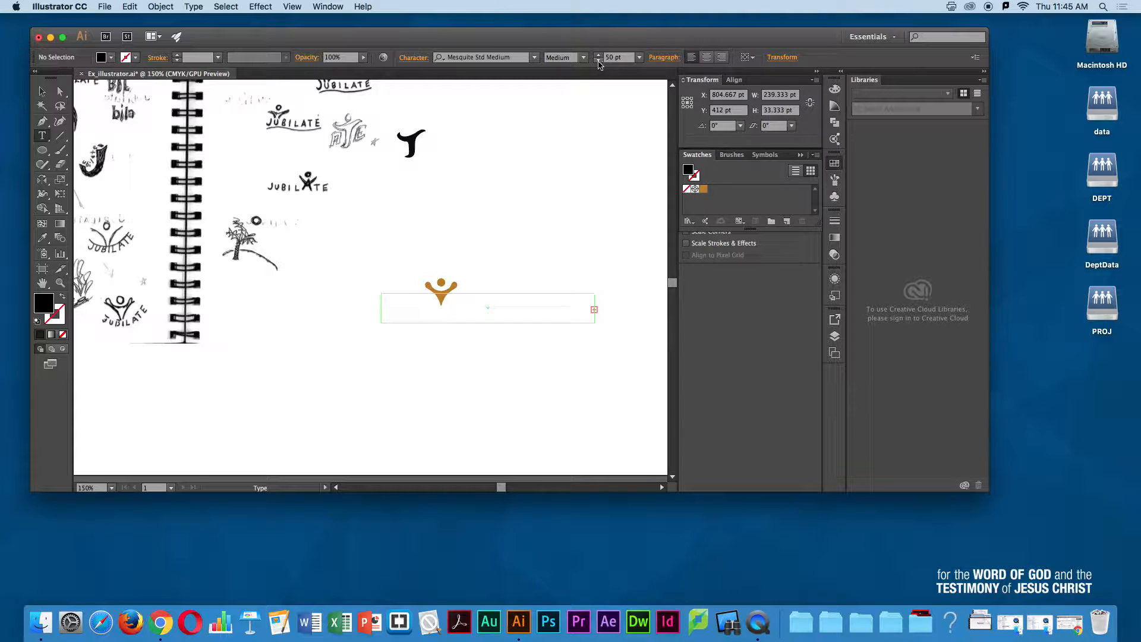
key(super)
key(super+shift+period)
key(super+shift+period)
key(super+shift+period)
key(Escape)
drag(492, 328, 492, 382)
drag(438, 325, 455, 346)
Step: Set the whole JUBILATE text in Myriad Pro Semibold and reduce its size until the word fits on one line
double_click(432, 342)
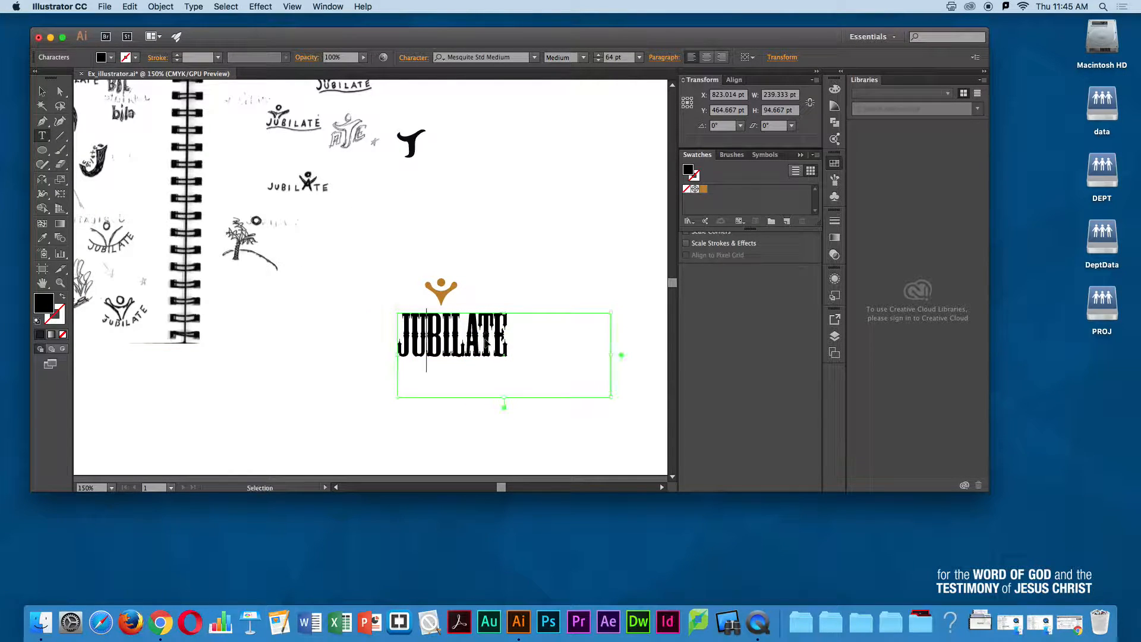
key(super+a)
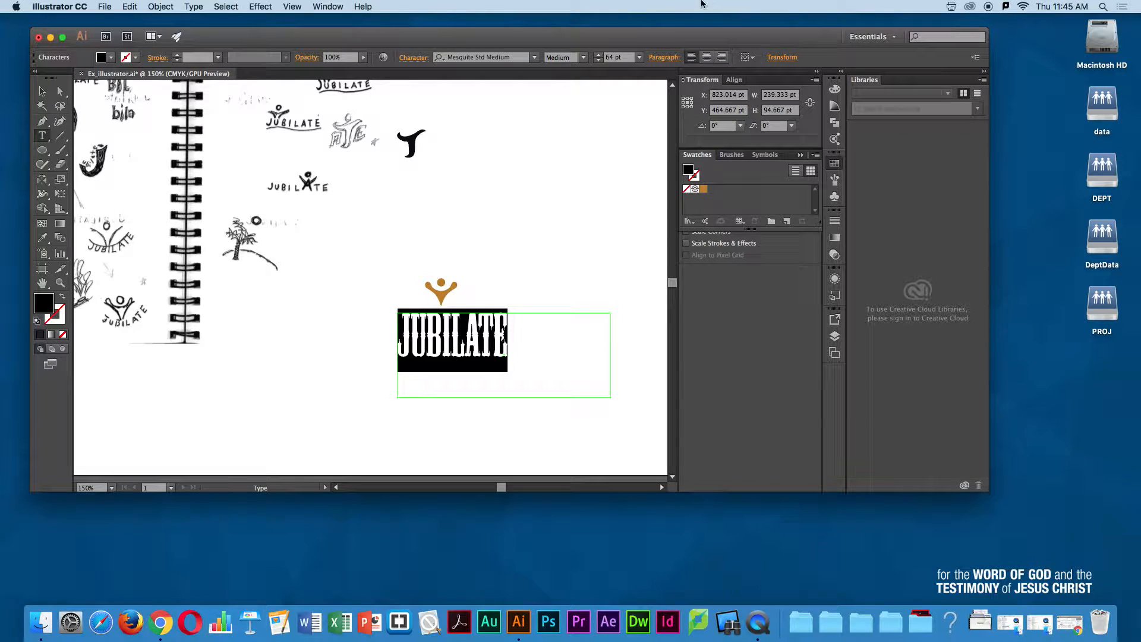
click(534, 58)
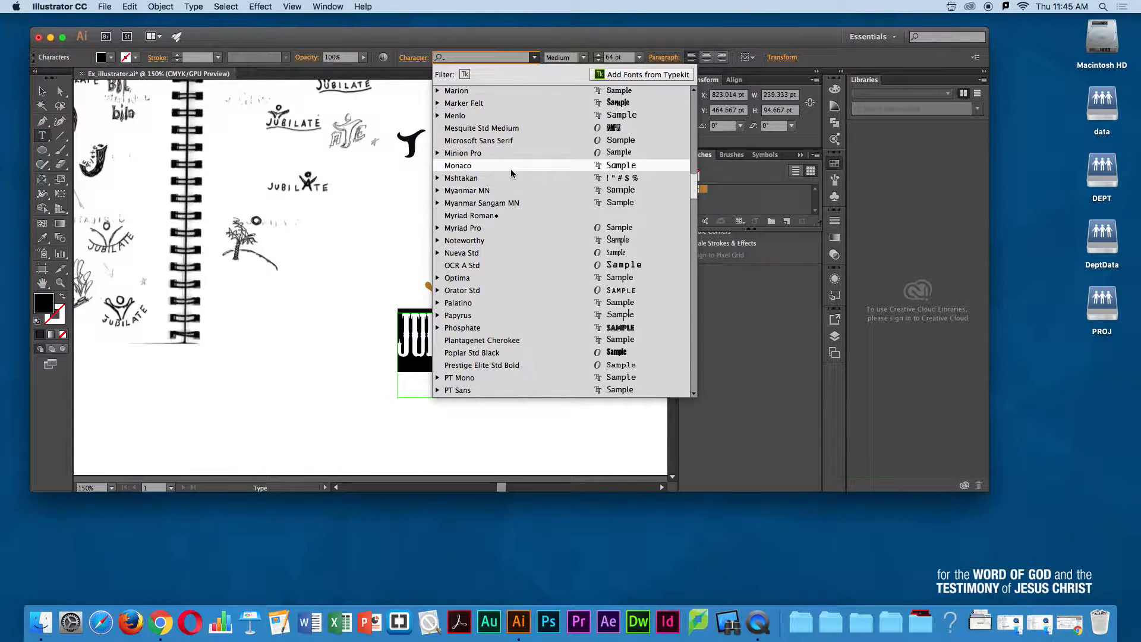
click(473, 229)
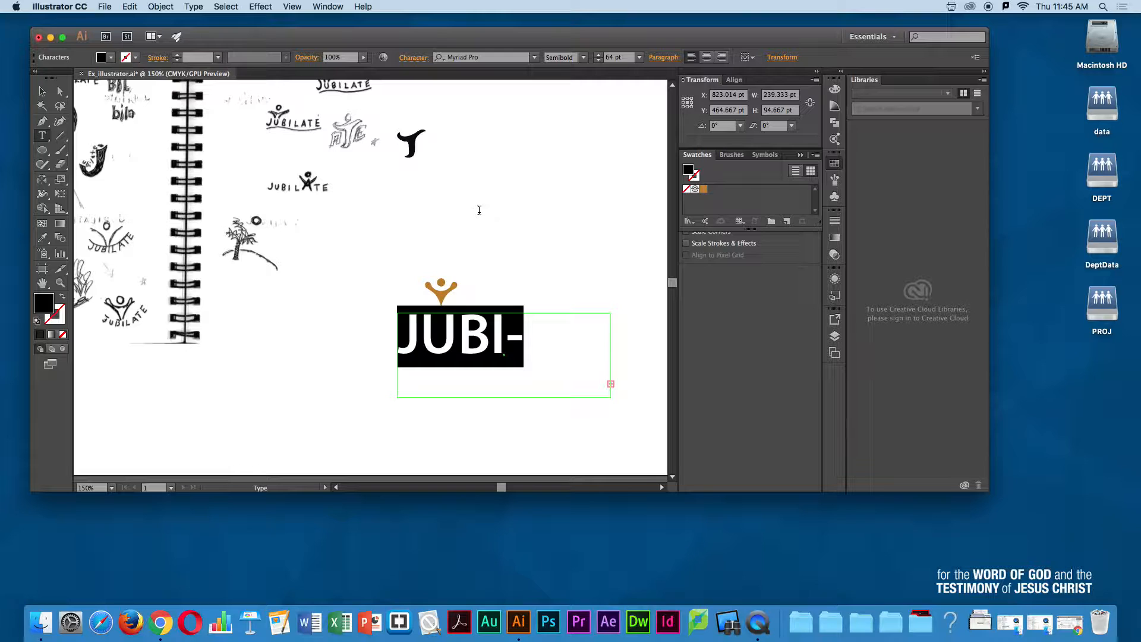
scroll(610, 57, down, 20)
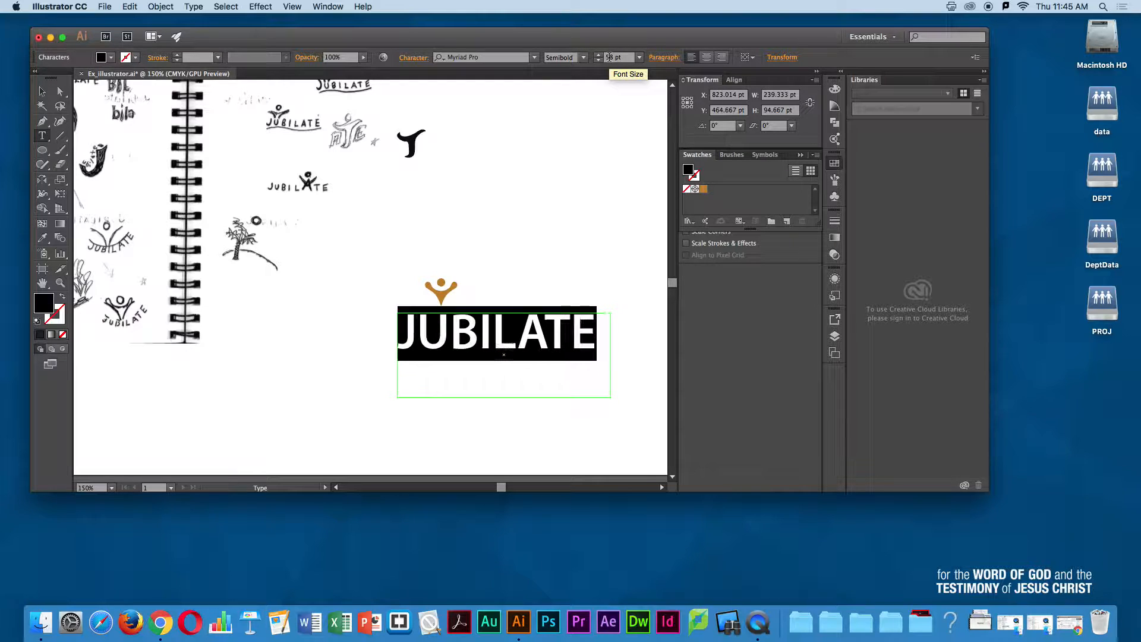
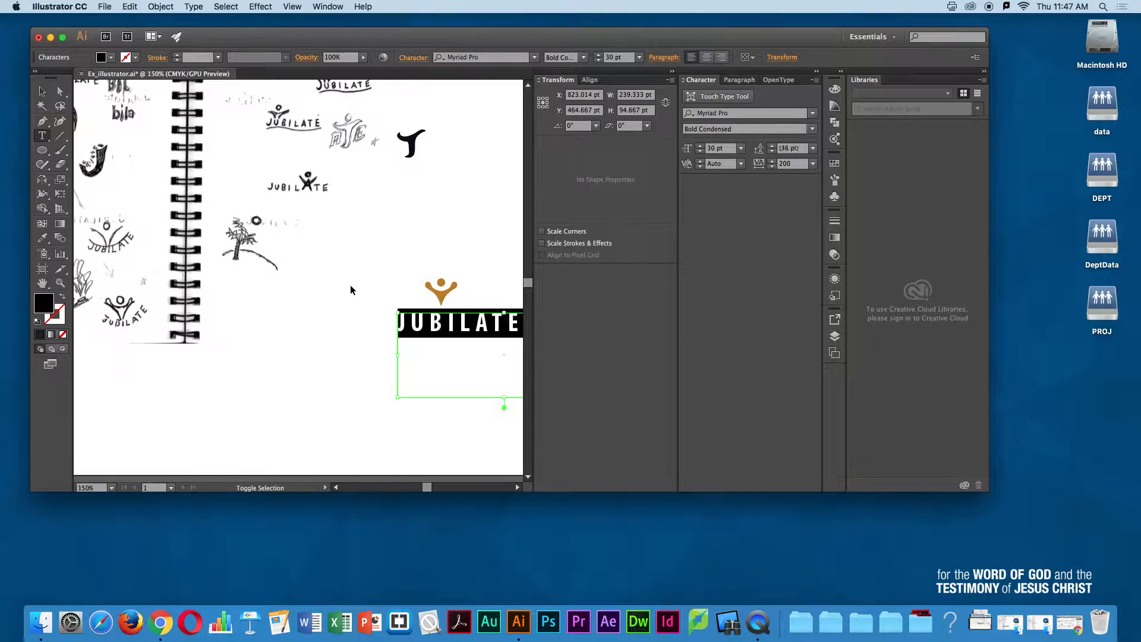
Step: Center the JUBILATE text beneath the orange figure and reduce it to 18 pt
click(43, 91)
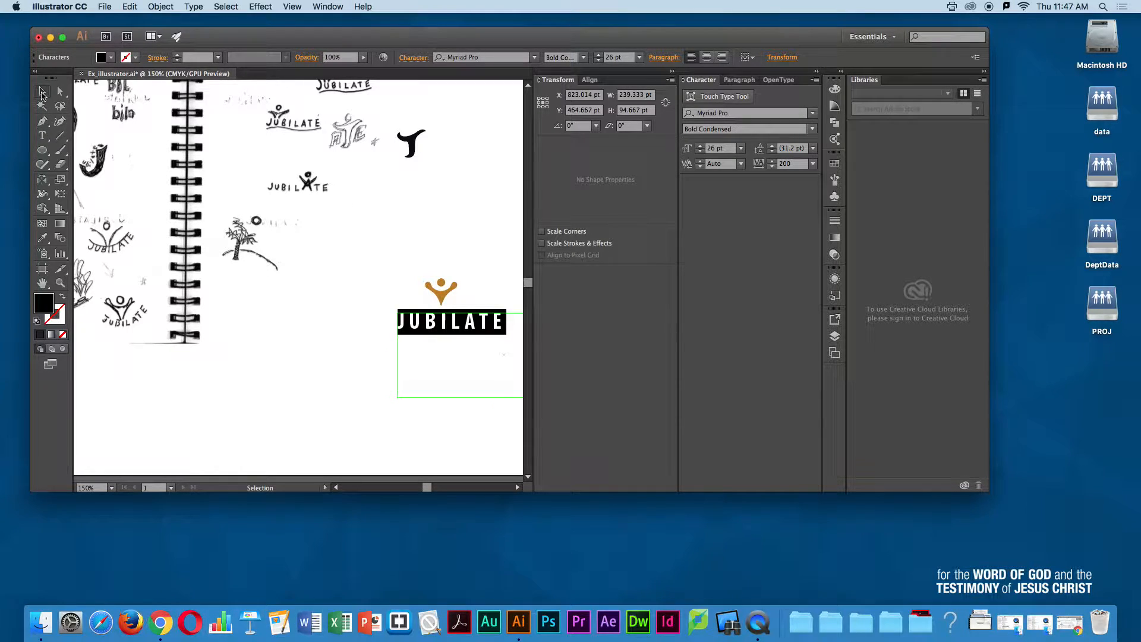
drag(449, 326, 420, 322)
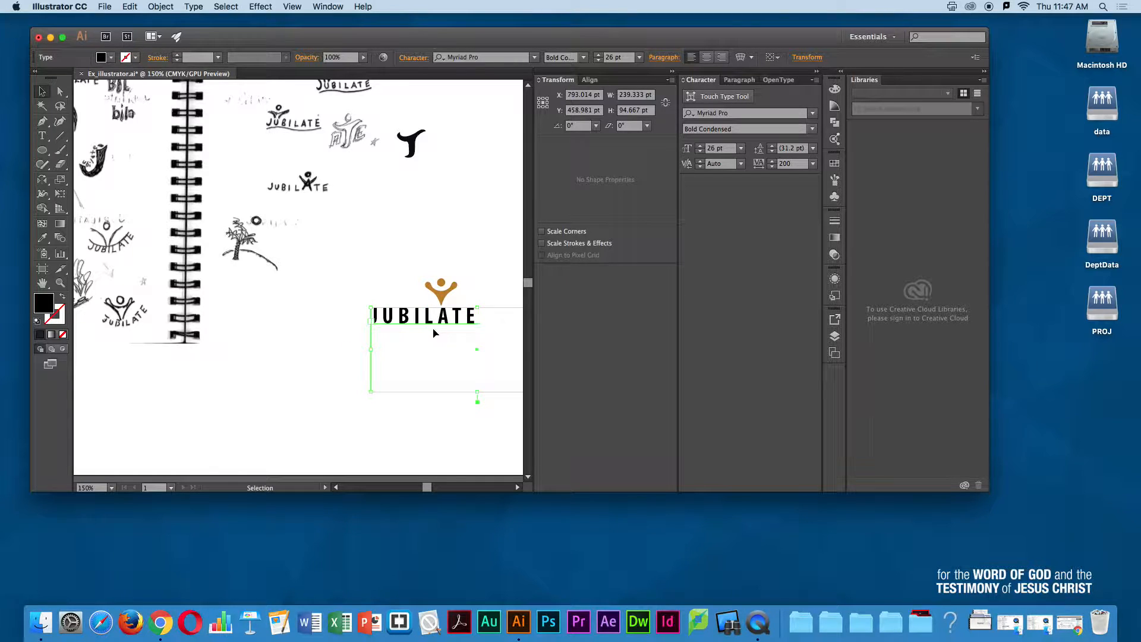
click(314, 321)
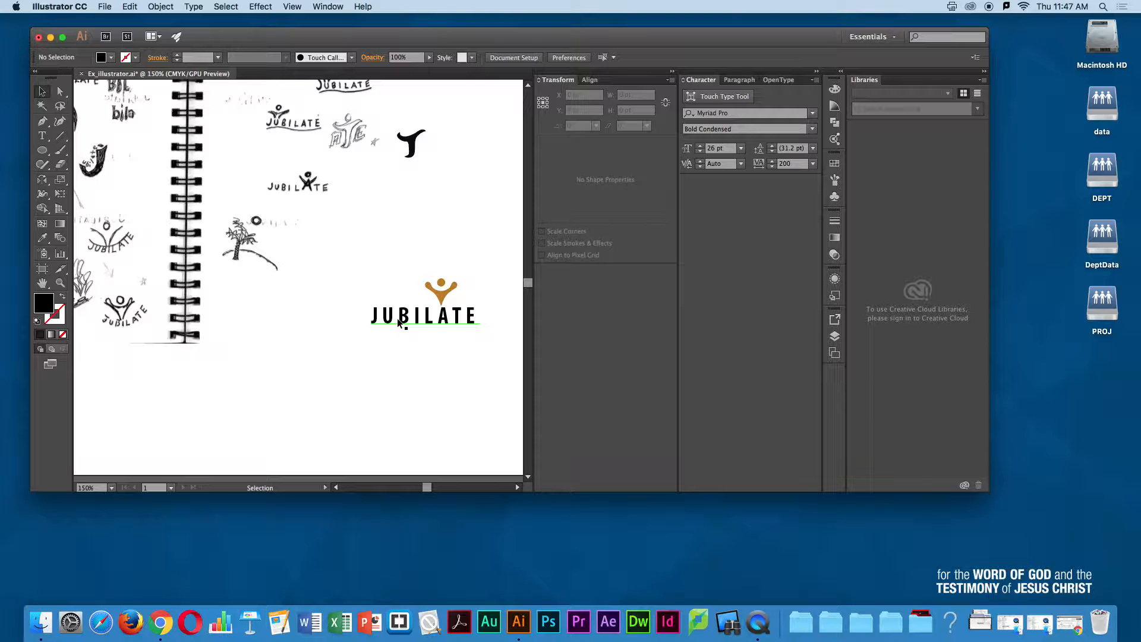
drag(399, 323, 413, 324)
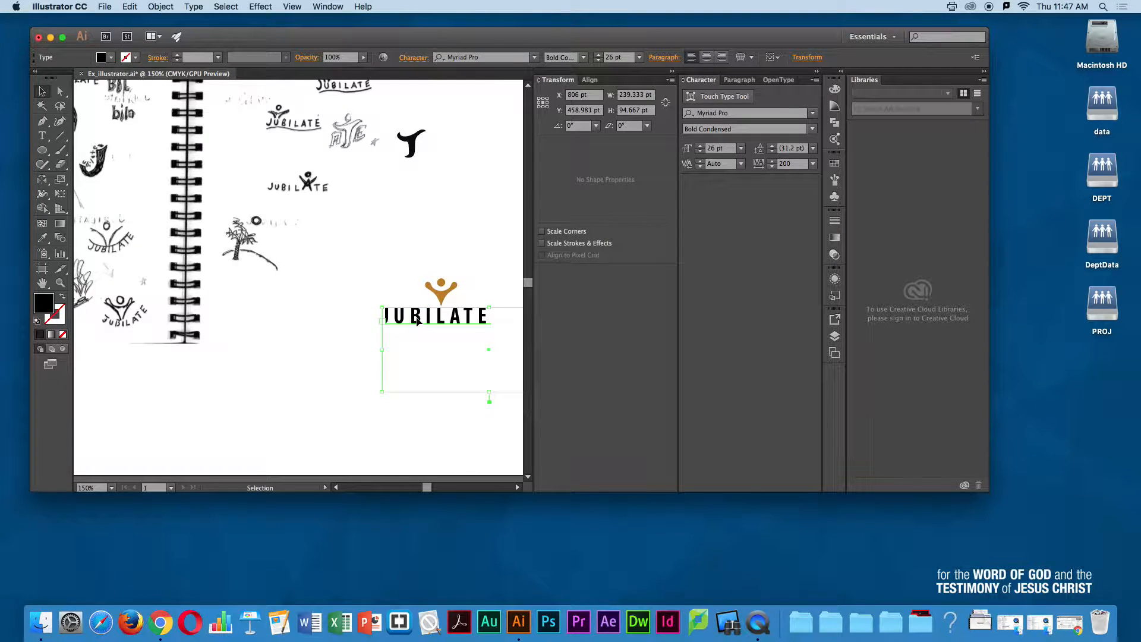
key(super+shift+comma)
key(super+shift+comma)
key(super+shift+comma)
key(super+shift+comma)
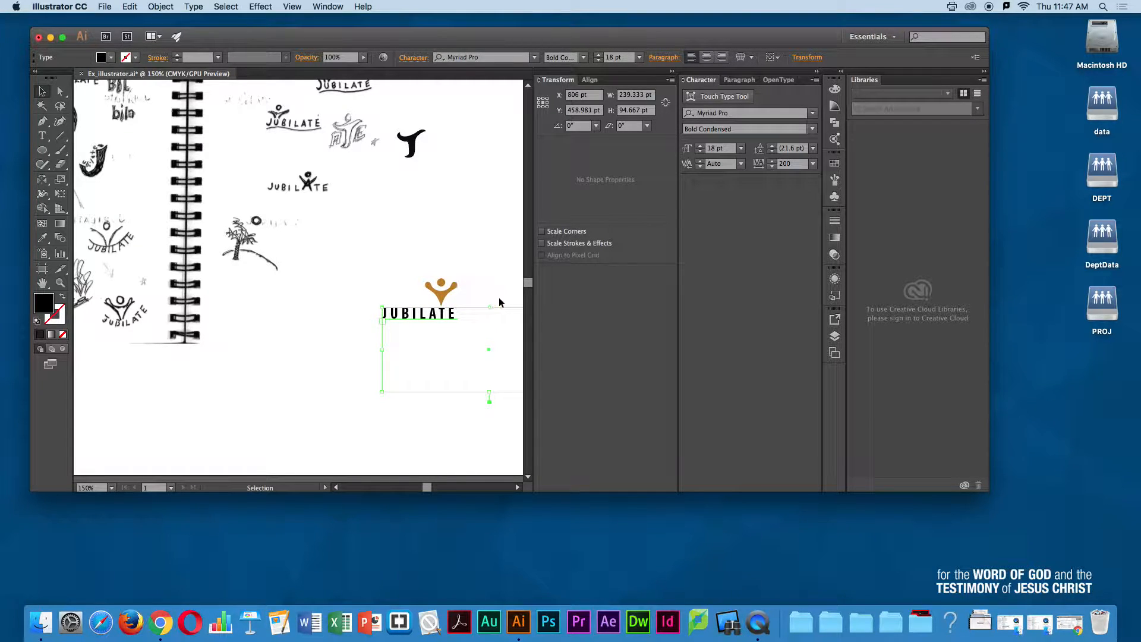
Step: Replace the letter T in JUBILATE with blank spaces, leaving a gap between A and E for the figure
double_click(441, 314)
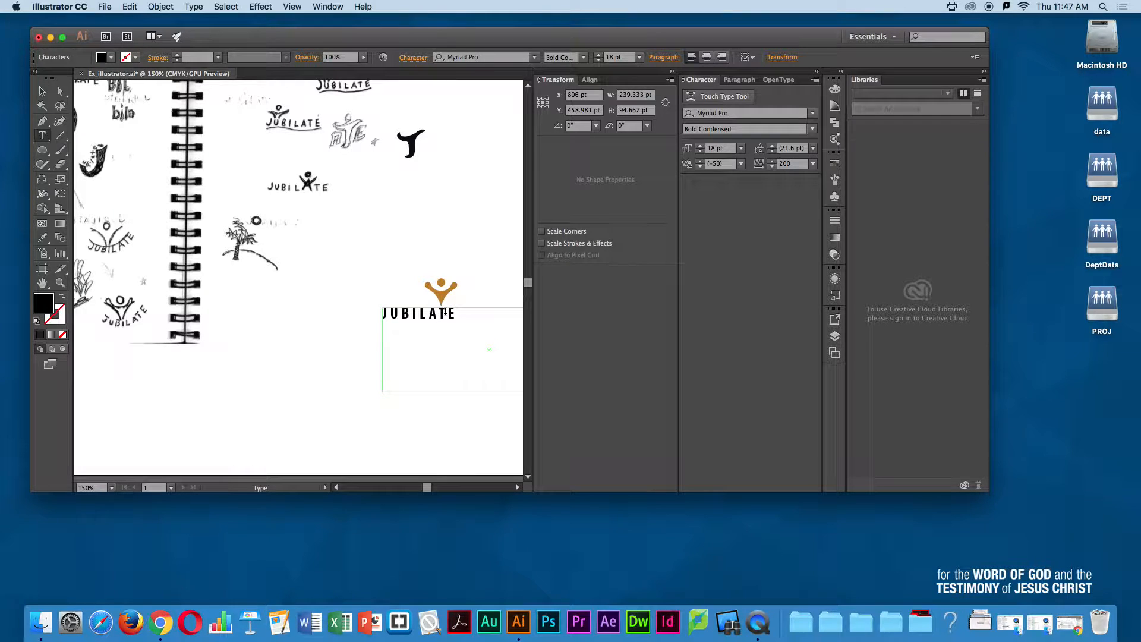
key(shift+Right)
key(BackSpace)
click(41, 92)
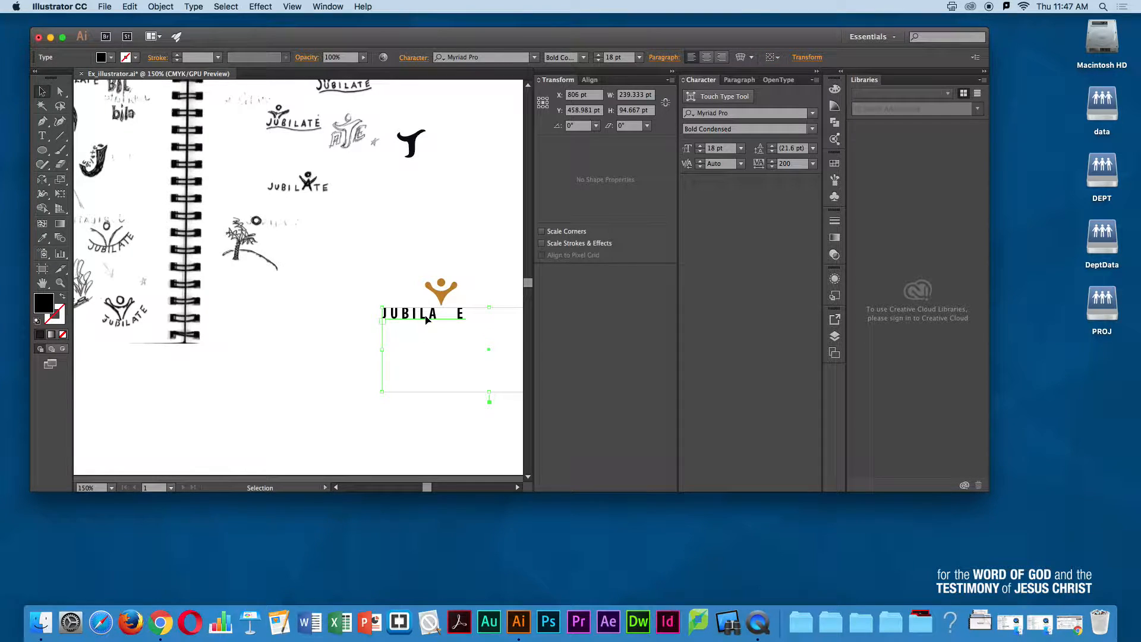
Step: Move the lettering up to the level of the figure's body and reduce it to 14 pt
drag(425, 315, 421, 302)
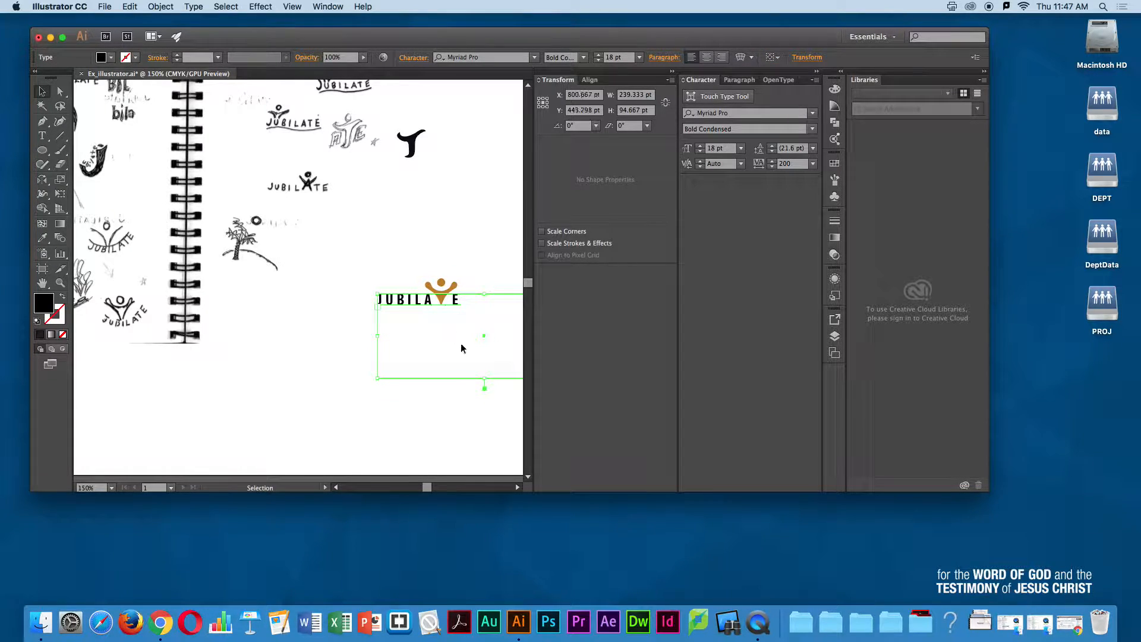
key(super+shift+comma)
key(super+shift+comma)
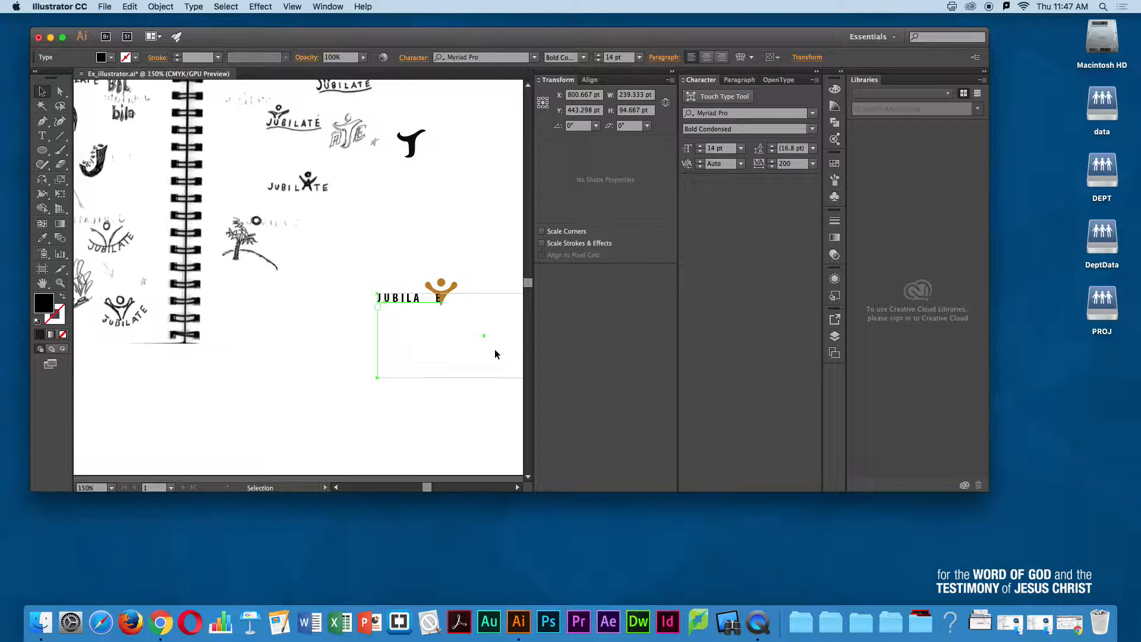
Step: Nudge the lettering horizontally until the orange figure stands in the gap as the T, and deselect it
key(Right)
key(Right)
key(Right)
key(Right)
key(Right)
key(Right)
key(Right)
key(Right)
key(Right)
key(Right)
key(Right)
key(Right)
key(Right)
key(Right)
key(Right)
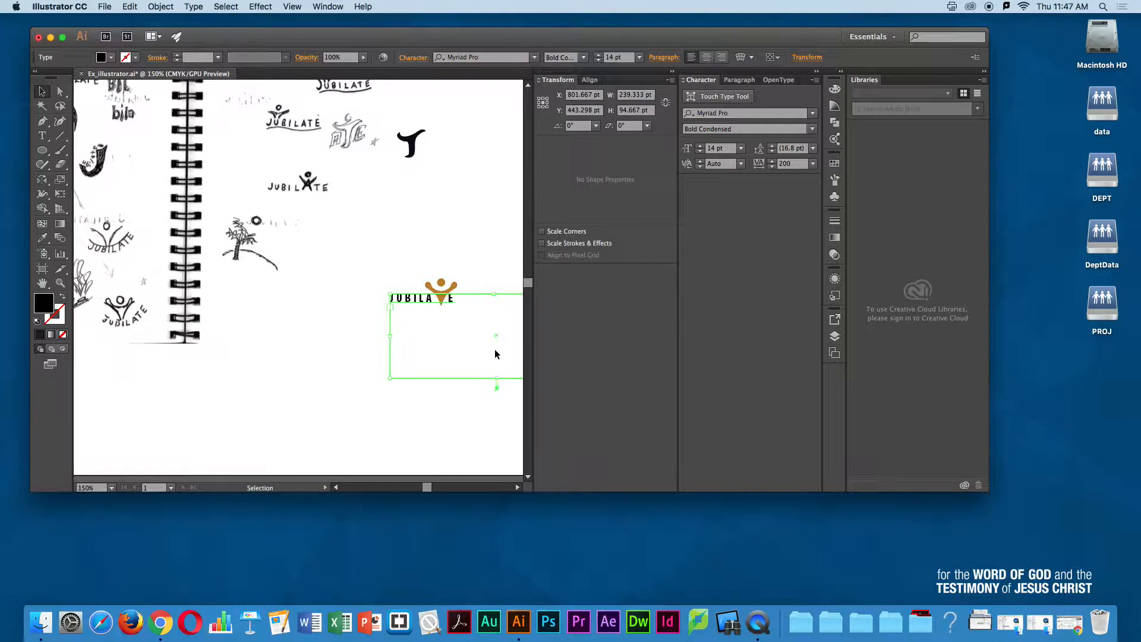
key(Left)
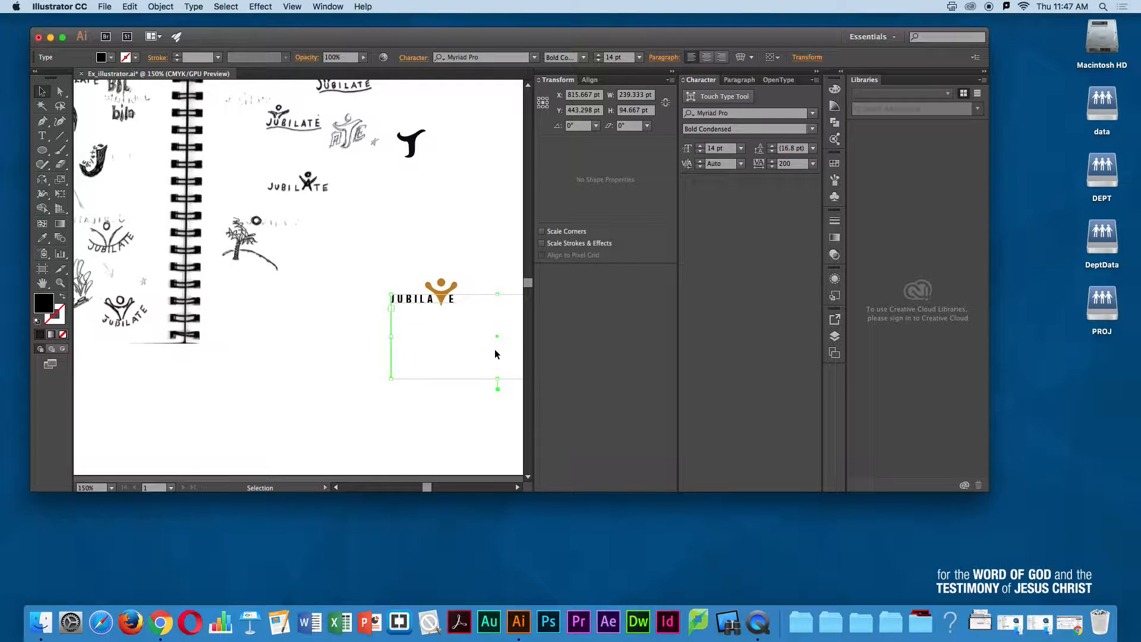
click(336, 352)
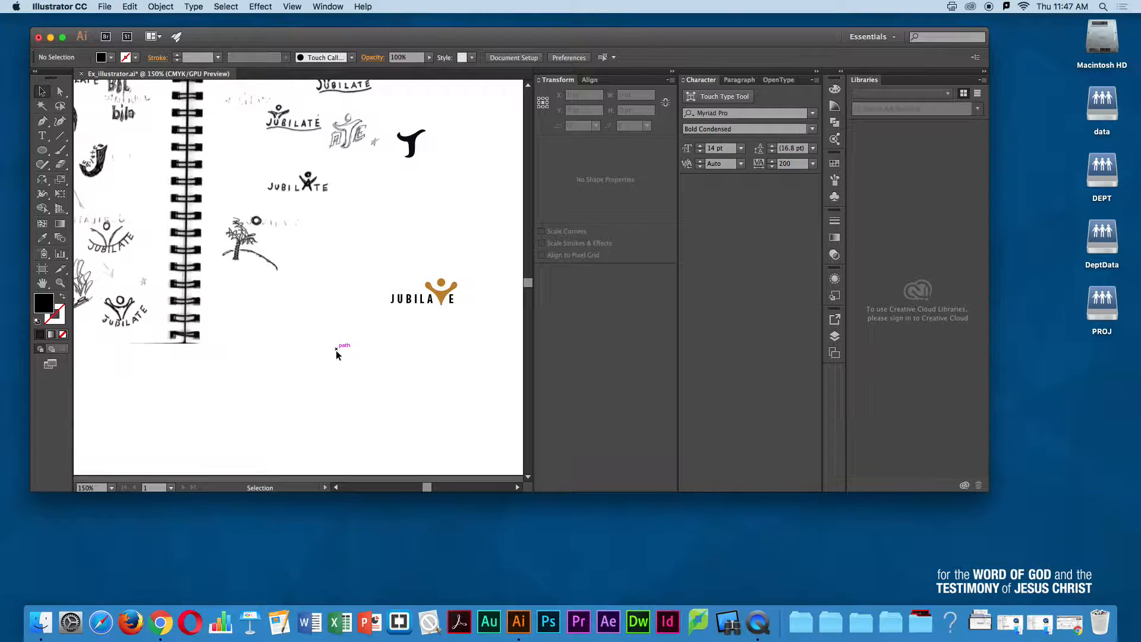
Step: Fine-tune the lettering's position slightly downward to X 816.667 pt, Y 445.298 pt, and deselect it
click(408, 303)
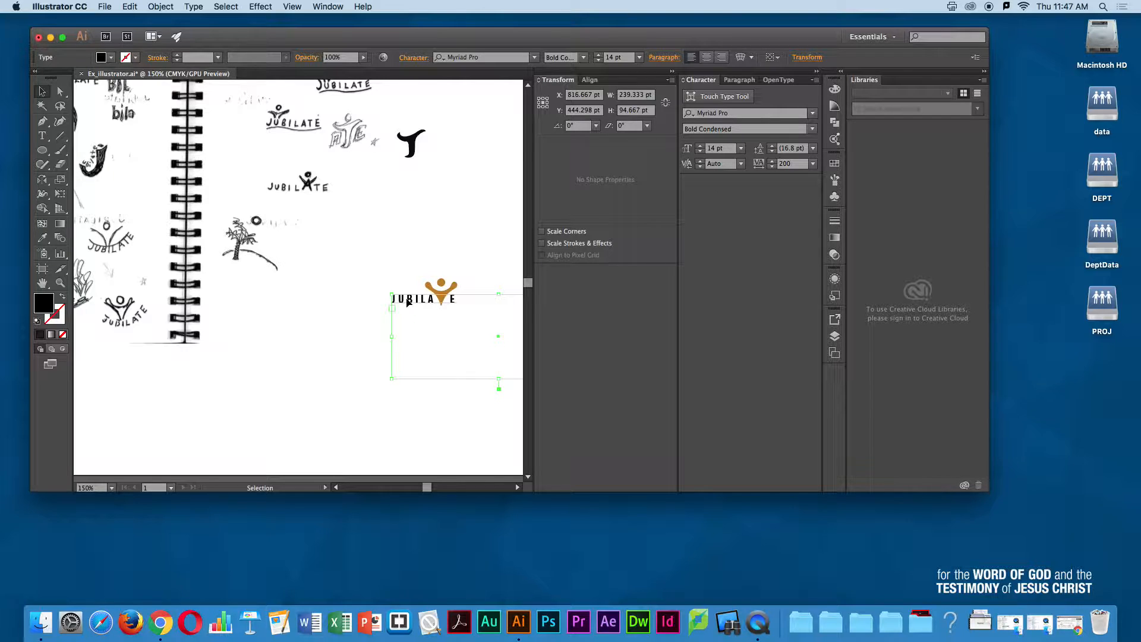
drag(406, 301, 407, 302)
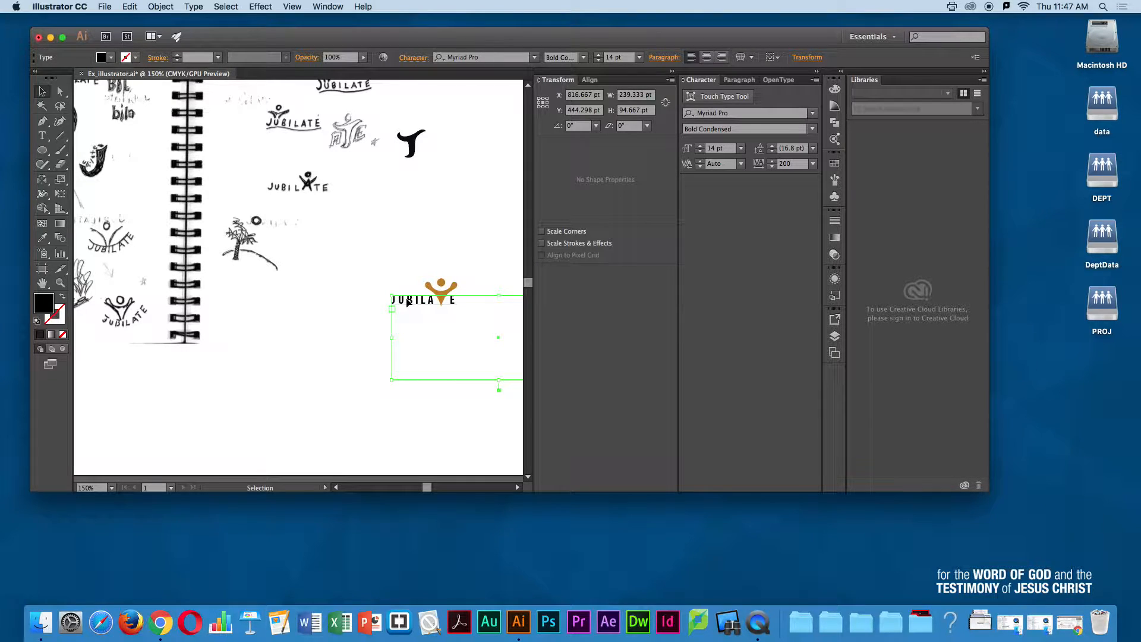
click(366, 281)
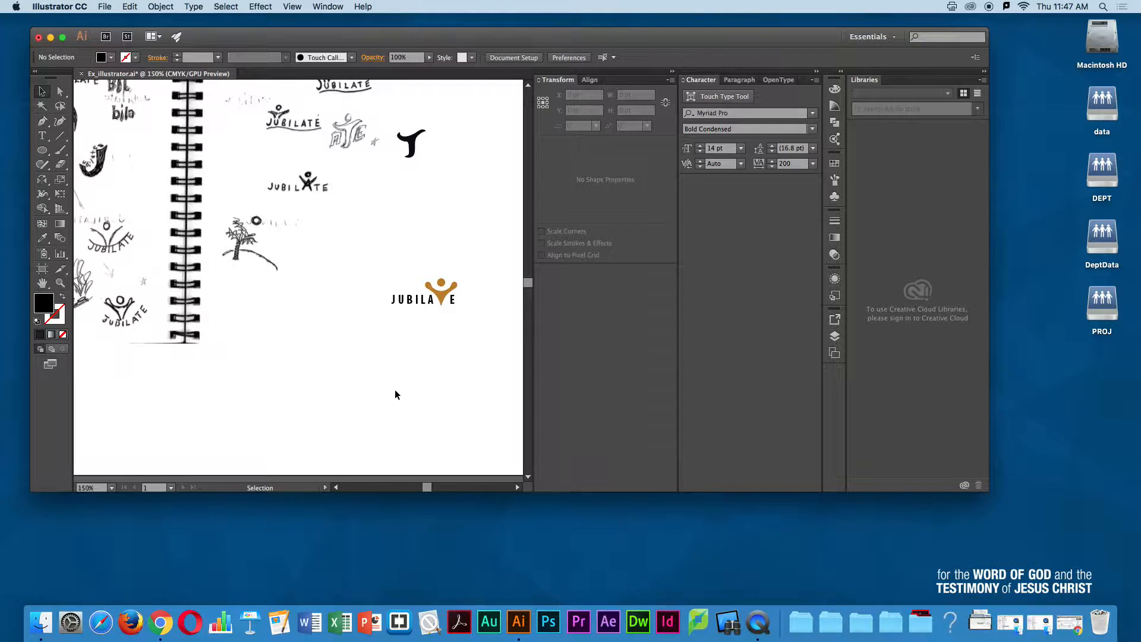
Step: Recolor the lettering with a dark olive fill from the color spectrum (H 63.91, S 100, B 18.04), and deselect it
click(413, 301)
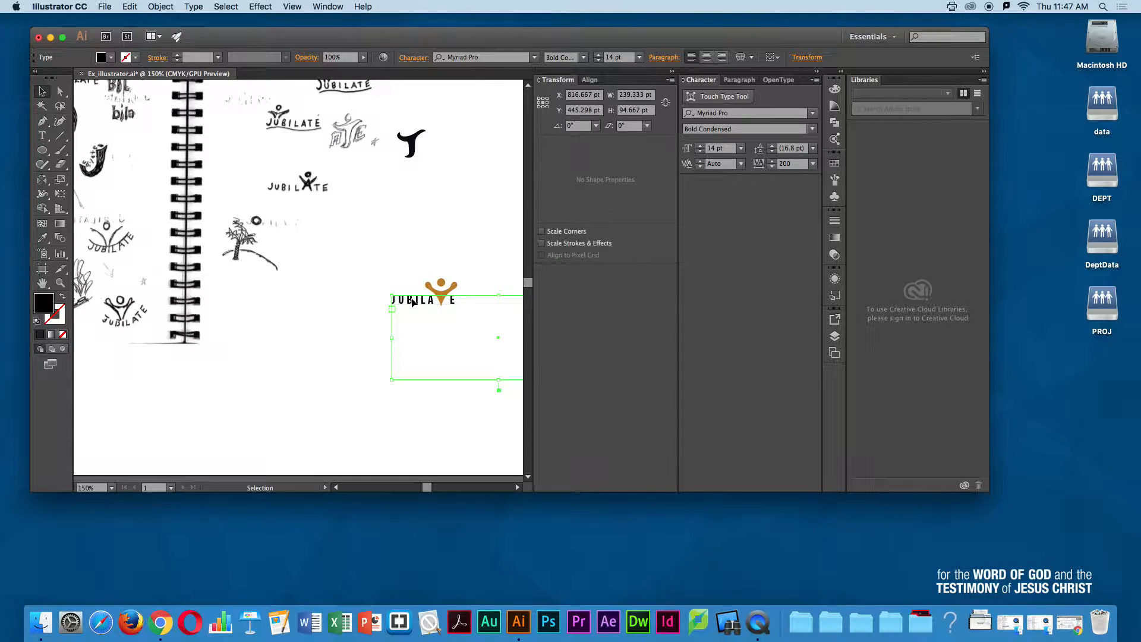
click(835, 163)
click(837, 107)
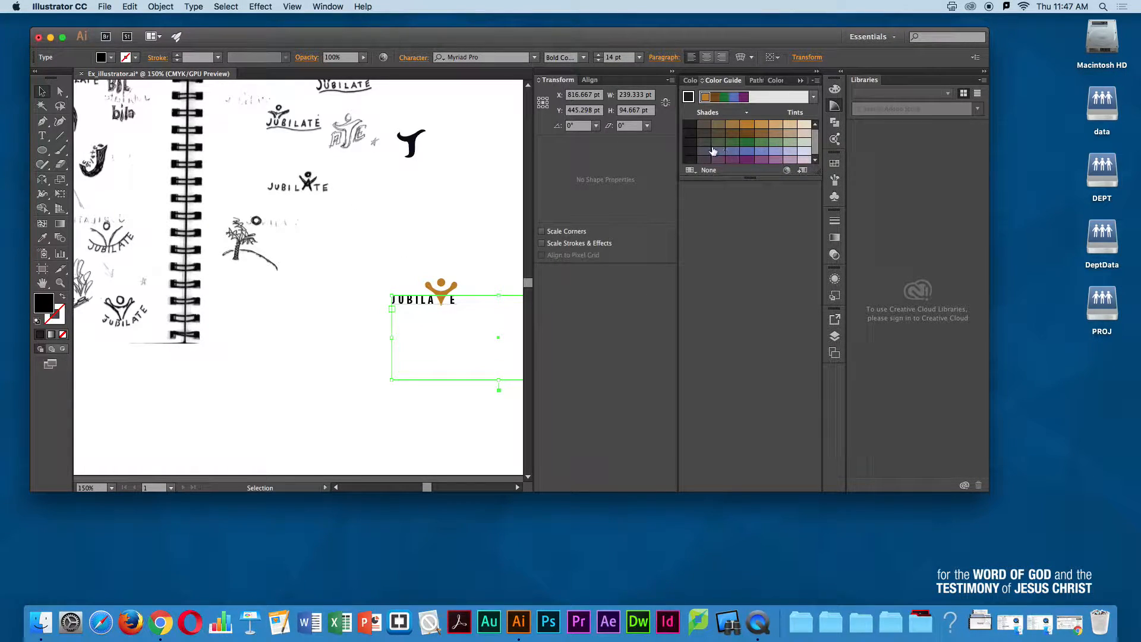
click(834, 89)
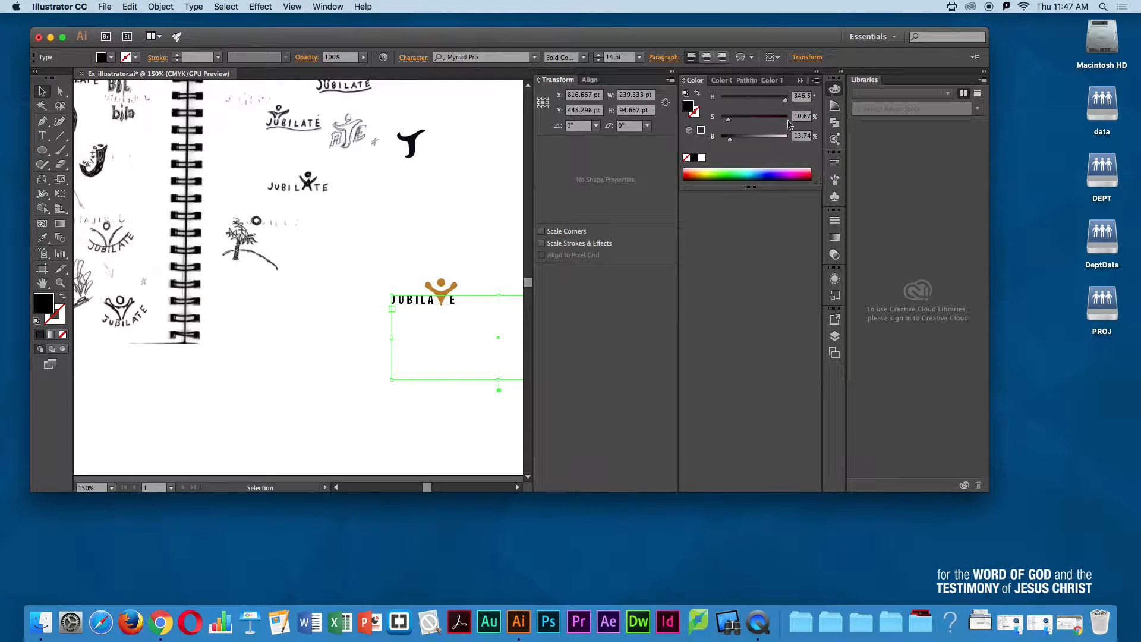
click(694, 179)
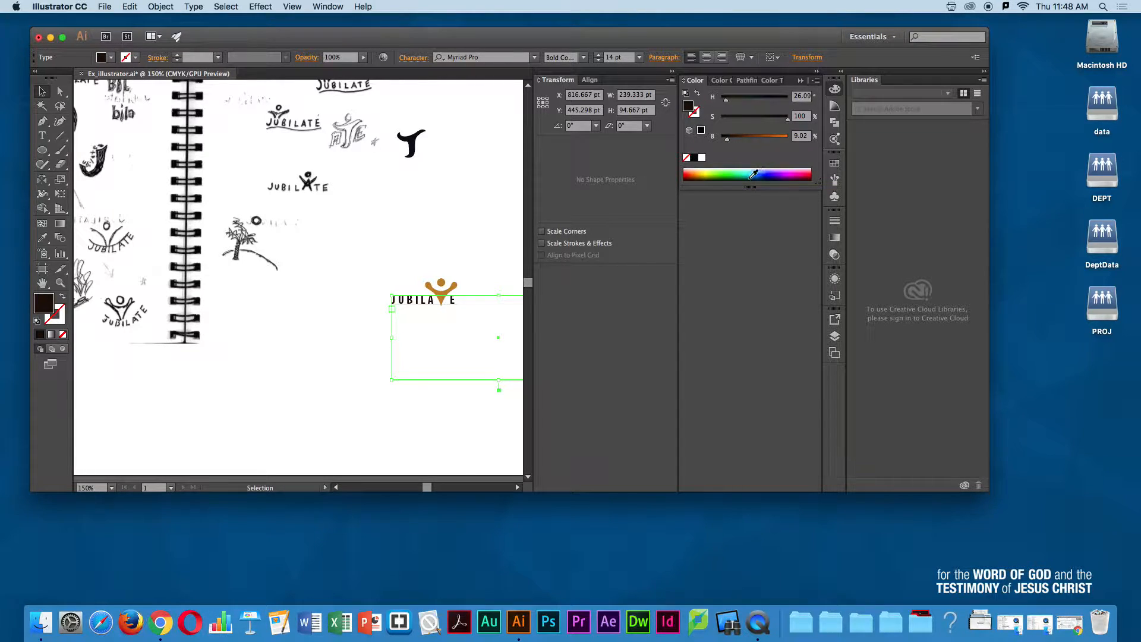
click(707, 177)
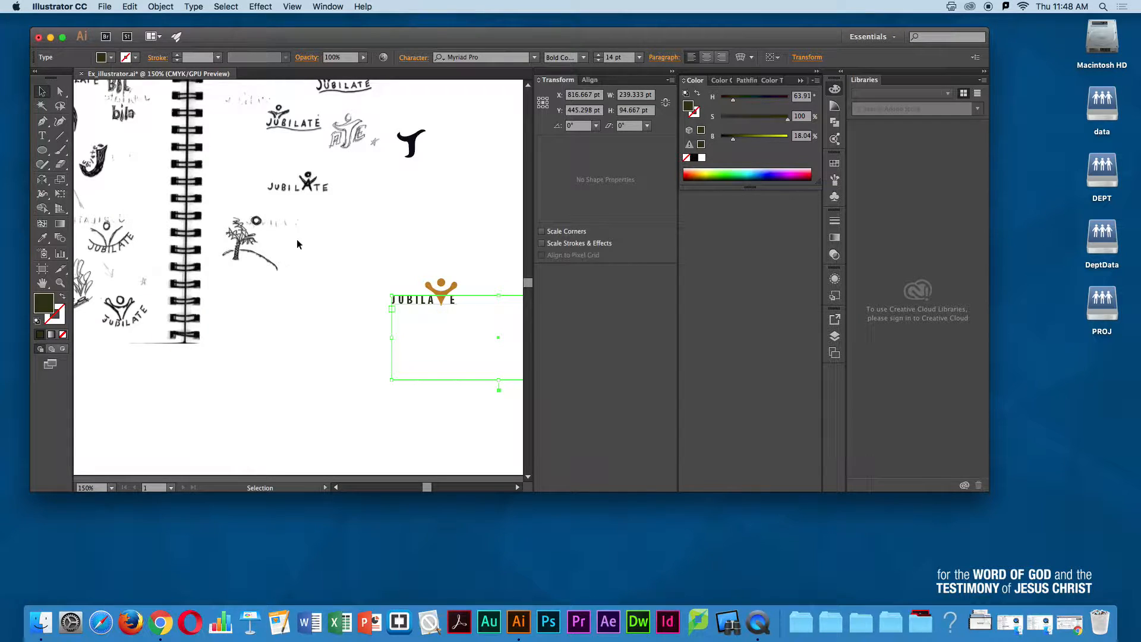
click(355, 315)
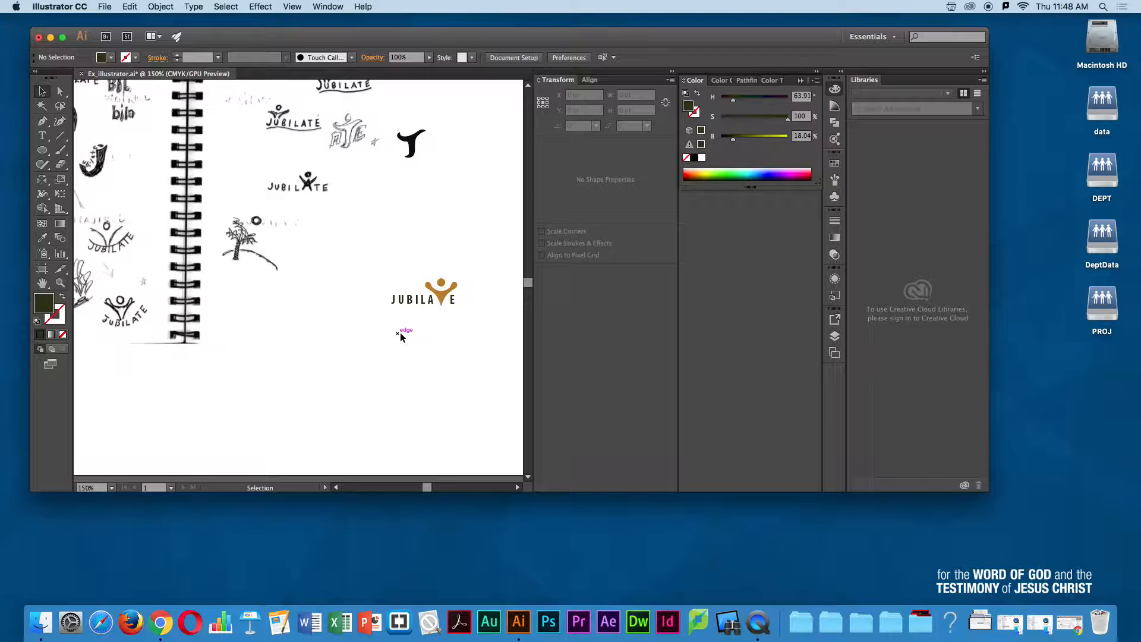
Step: Examine the finished logo up close and beside the sketches at reduced zoom, selecting and deselecting its parts
key(super+space)
drag(381, 278, 372, 301)
key(space)
key(super+space)
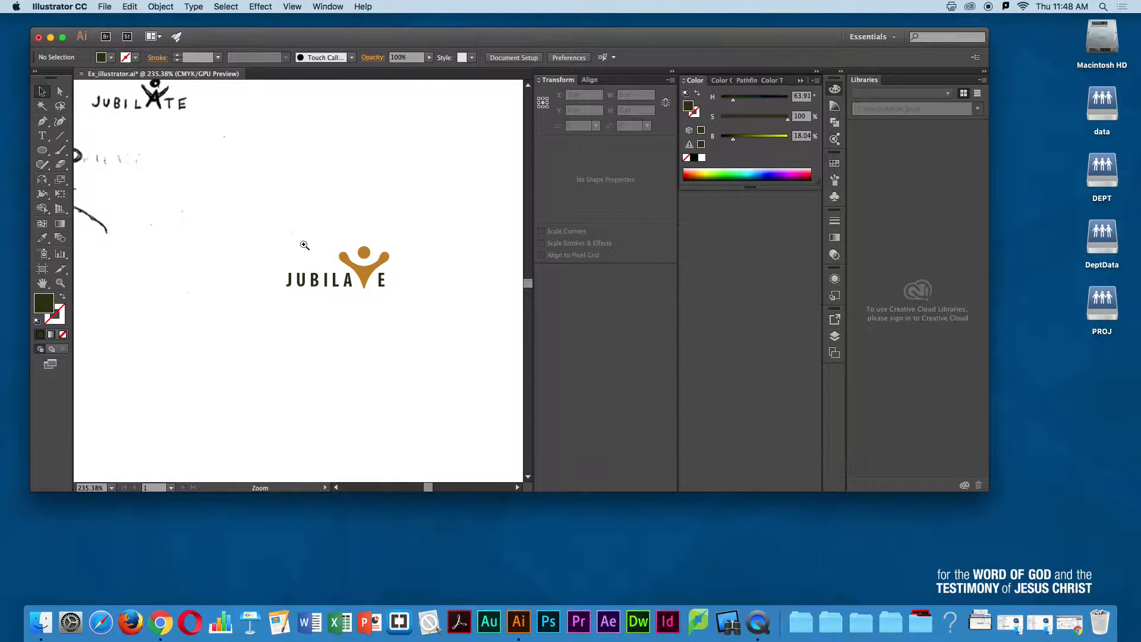
drag(302, 241, 325, 231)
key(super+space)
mouse_move(327, 338)
mouse_down()
mouse_move(316, 291)
mouse_move(297, 277)
mouse_up()
alt+click(297, 277)
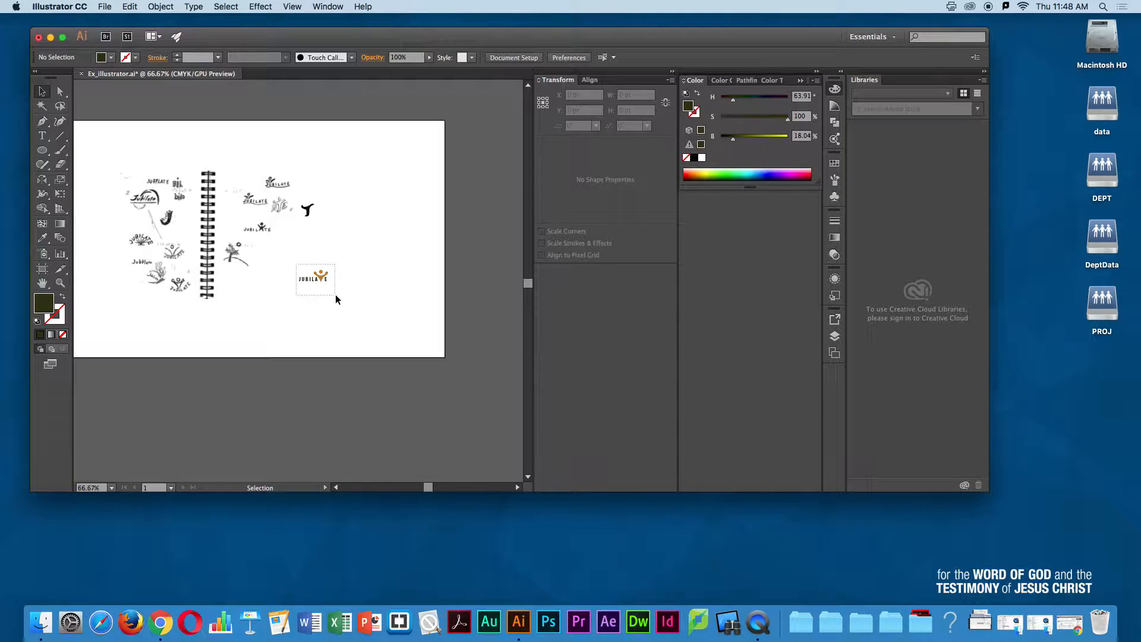
click(335, 294)
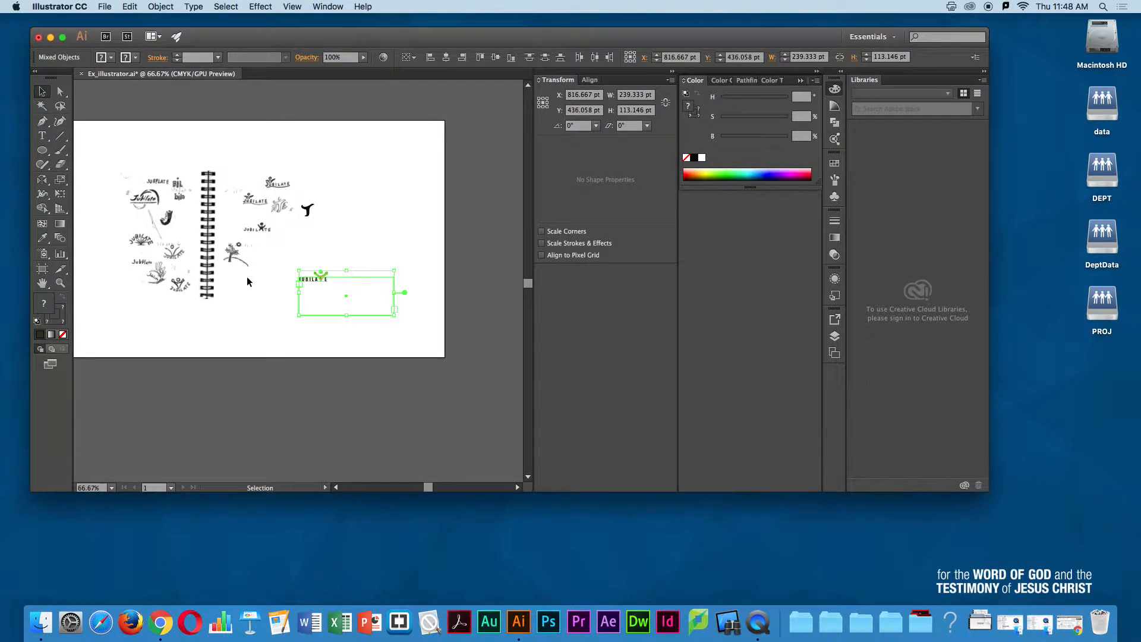
click(247, 277)
click(334, 290)
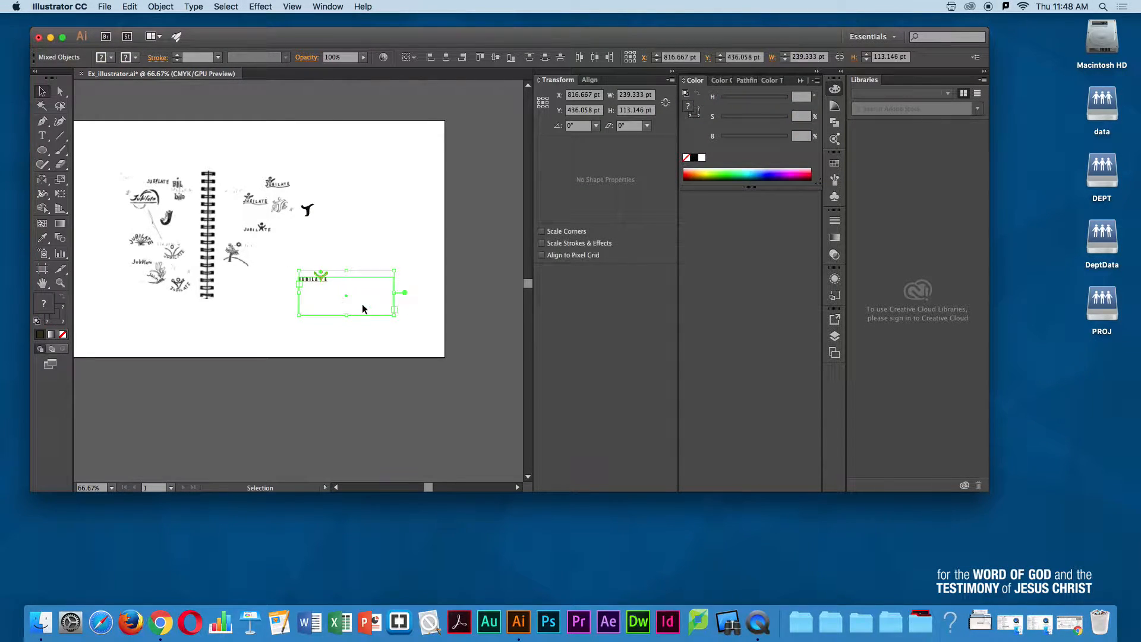
click(399, 242)
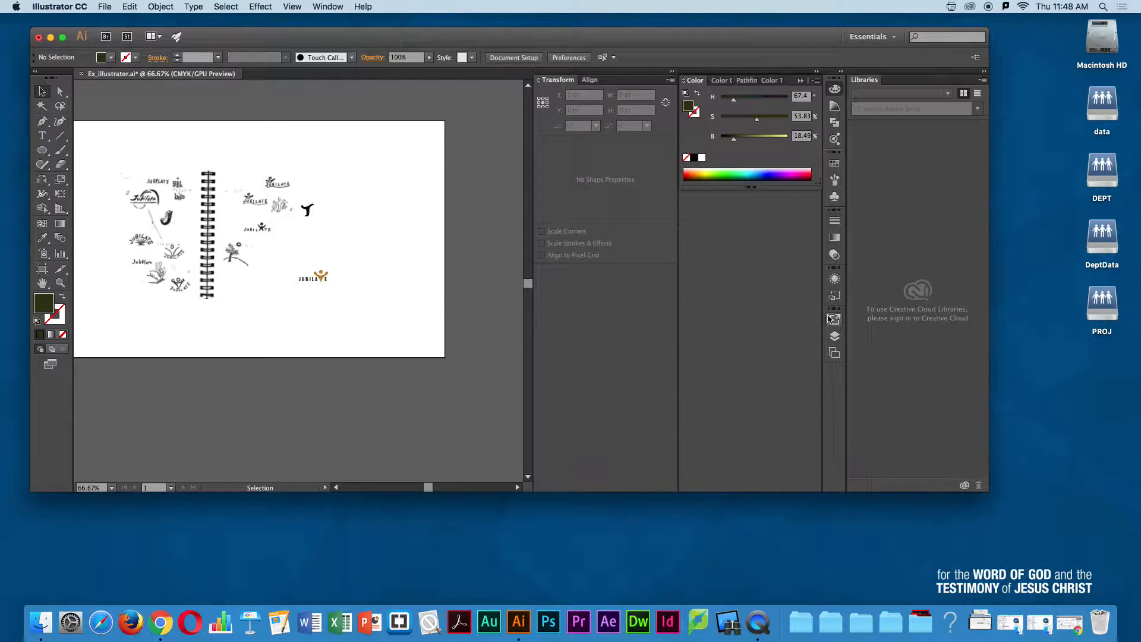
Step: Duplicate the Demo2 layer for a second logo variation and hide the original Demo2 layer
click(835, 353)
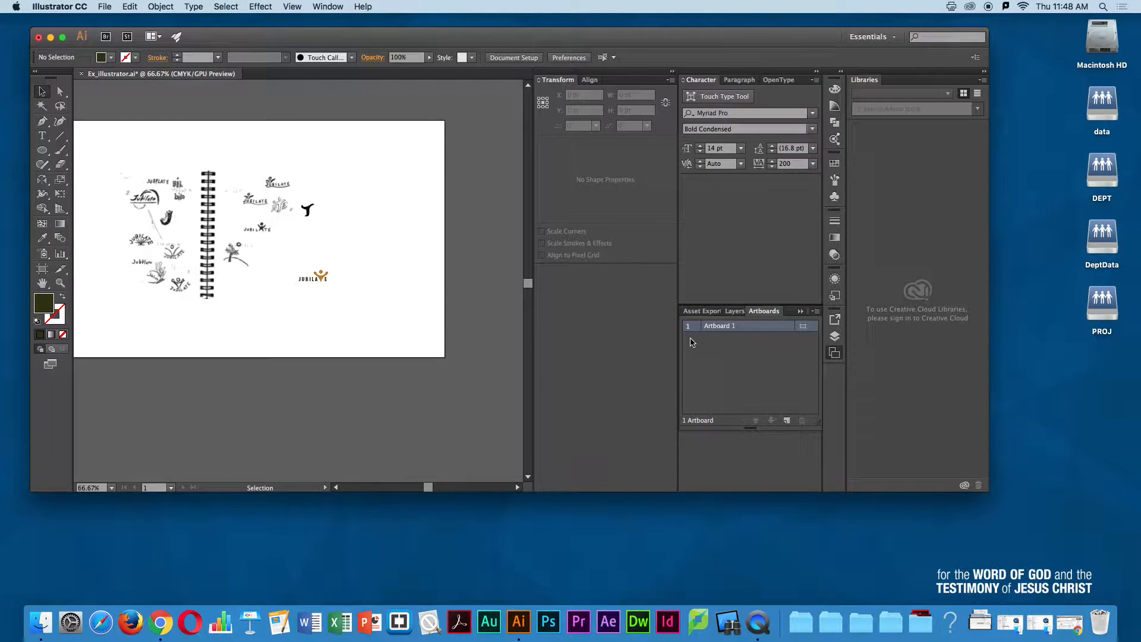
click(835, 336)
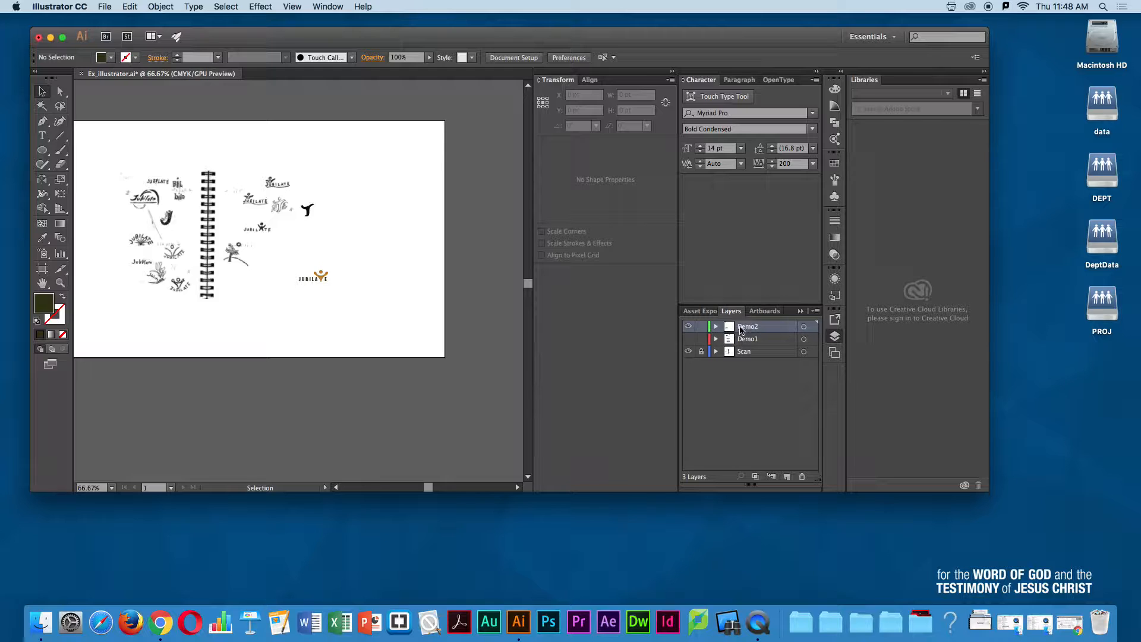
drag(742, 326, 786, 478)
click(687, 325)
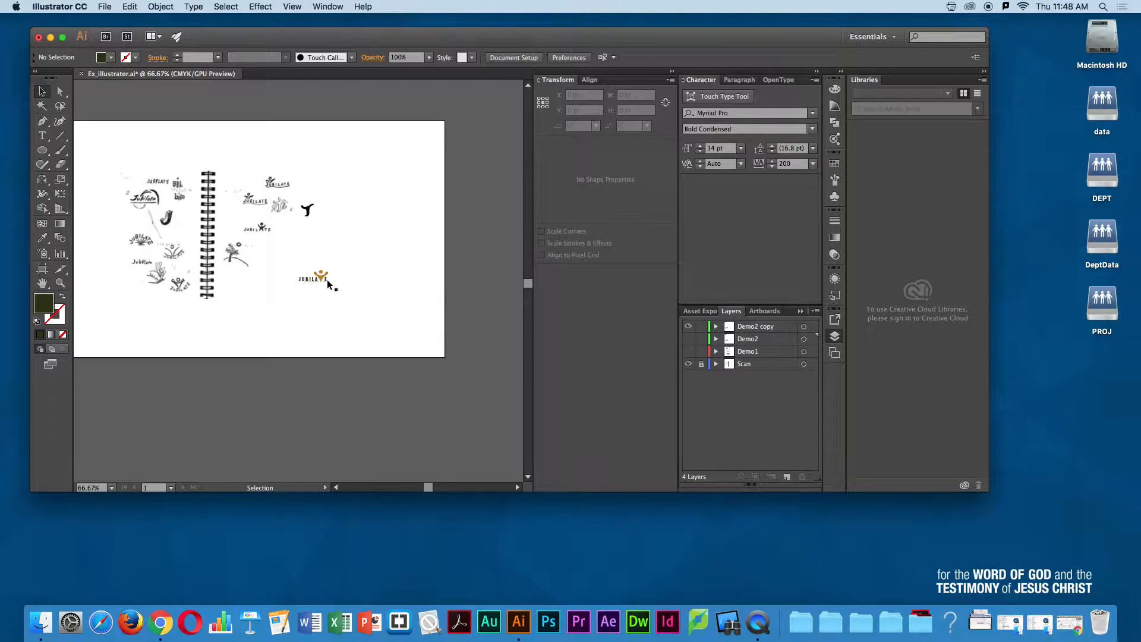
Step: Move the orange figure up above the lettering to X 735.174 pt, Y 372.737 pt, and deselect it
key(z)
drag(277, 255, 392, 302)
key(v)
click(437, 268)
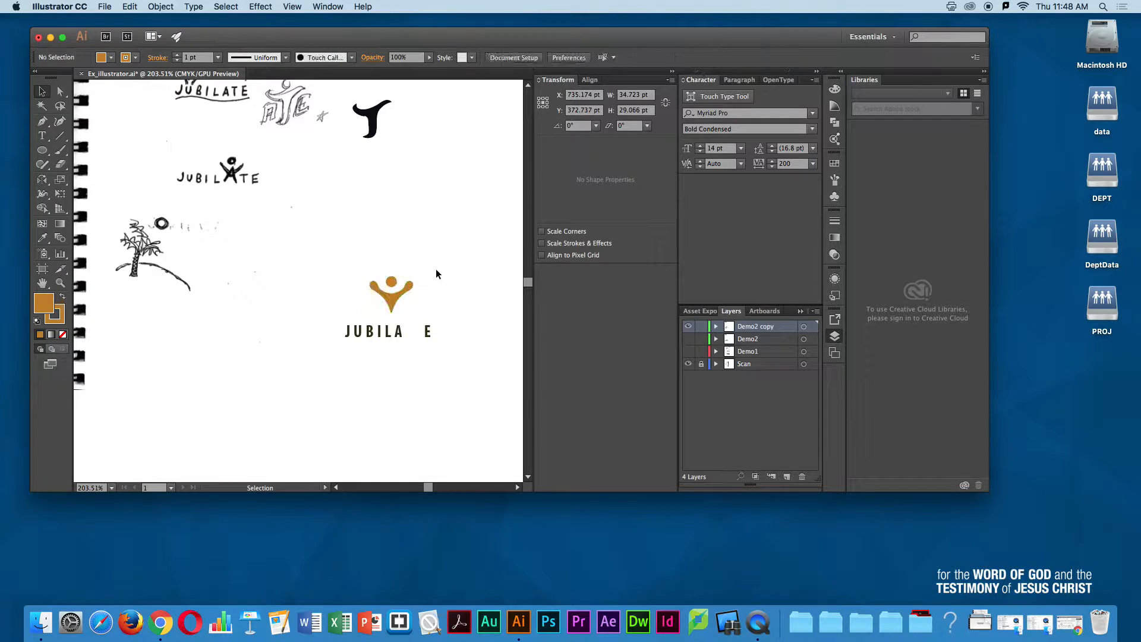
Step: Replace the gap in the lettering with a T to read JUBILATE, and centre it beneath the figure at X 823.014 pt
alt+super+click(378, 335)
double_click(332, 277)
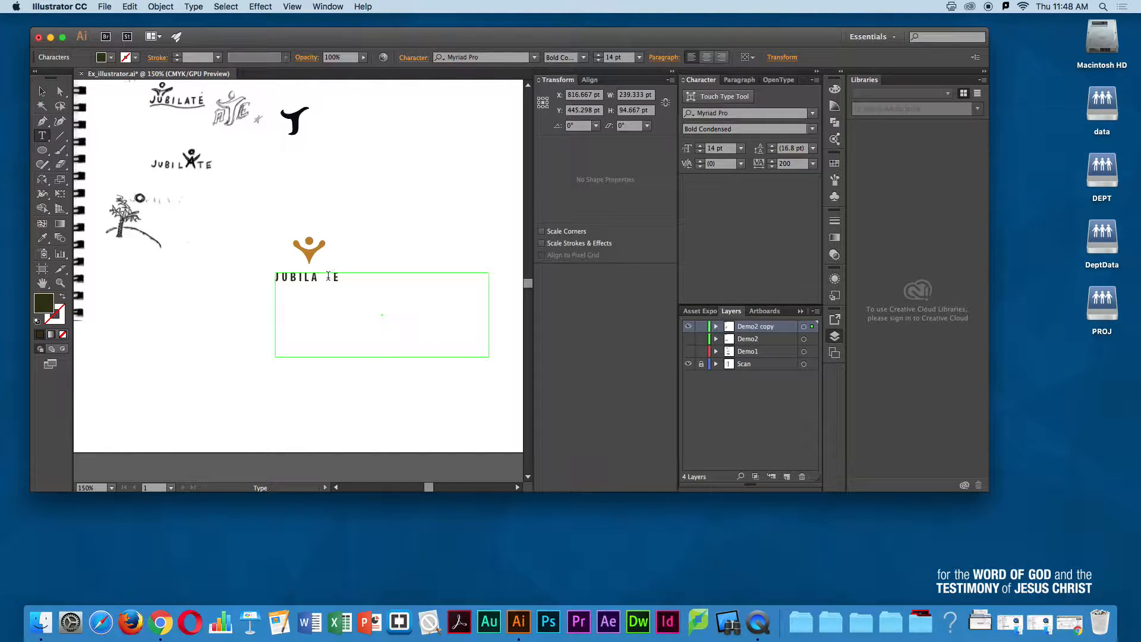
drag(329, 277, 320, 277)
text(T)
click(42, 91)
drag(323, 283, 328, 283)
click(330, 266)
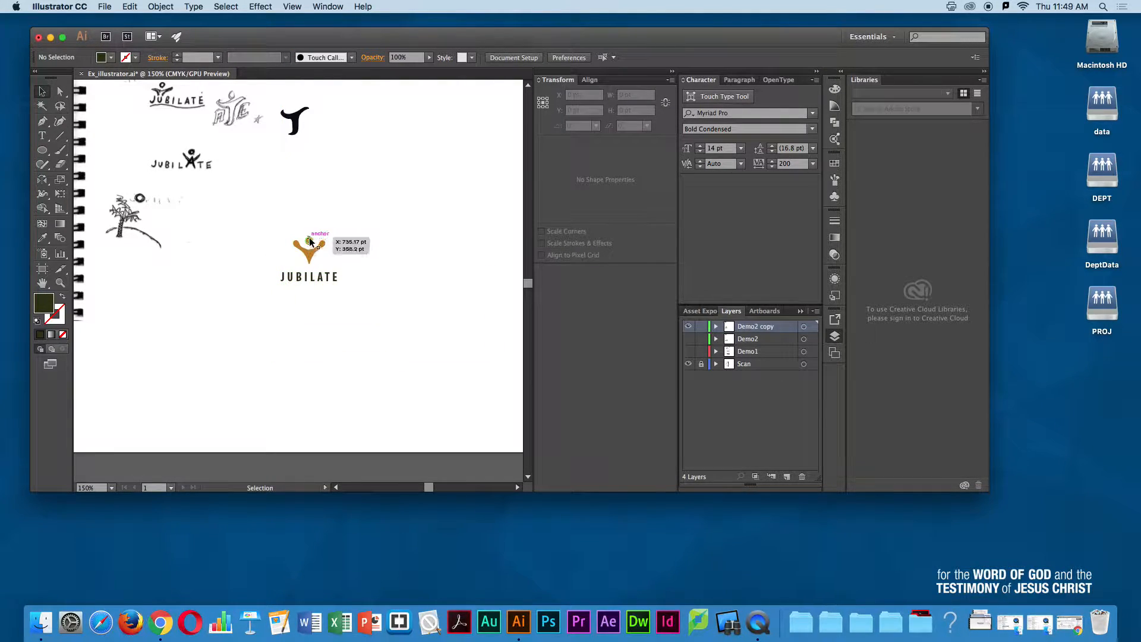
Step: Shrink the orange figure to about 17.8 by 14.9 pt above the lettering's middle and deselect it
click(309, 245)
drag(309, 241, 309, 249)
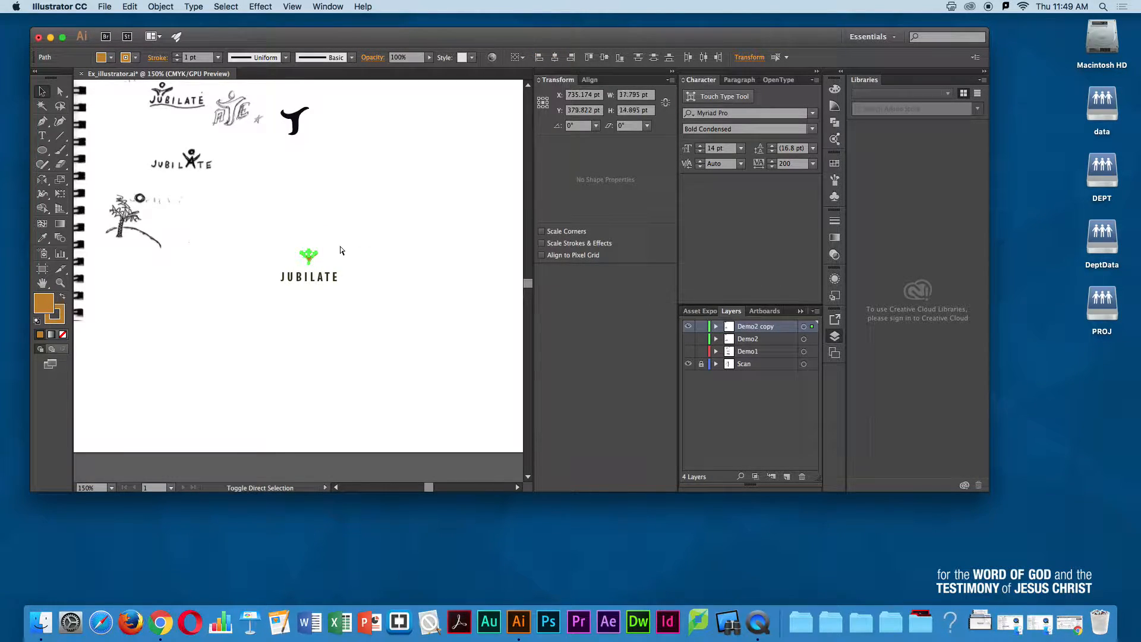
click(341, 252)
Step: Nudge the JUBILATE lettering up 4 pt toward the figure, to Y 441.298 pt, and deselect it
click(309, 281)
click(309, 281)
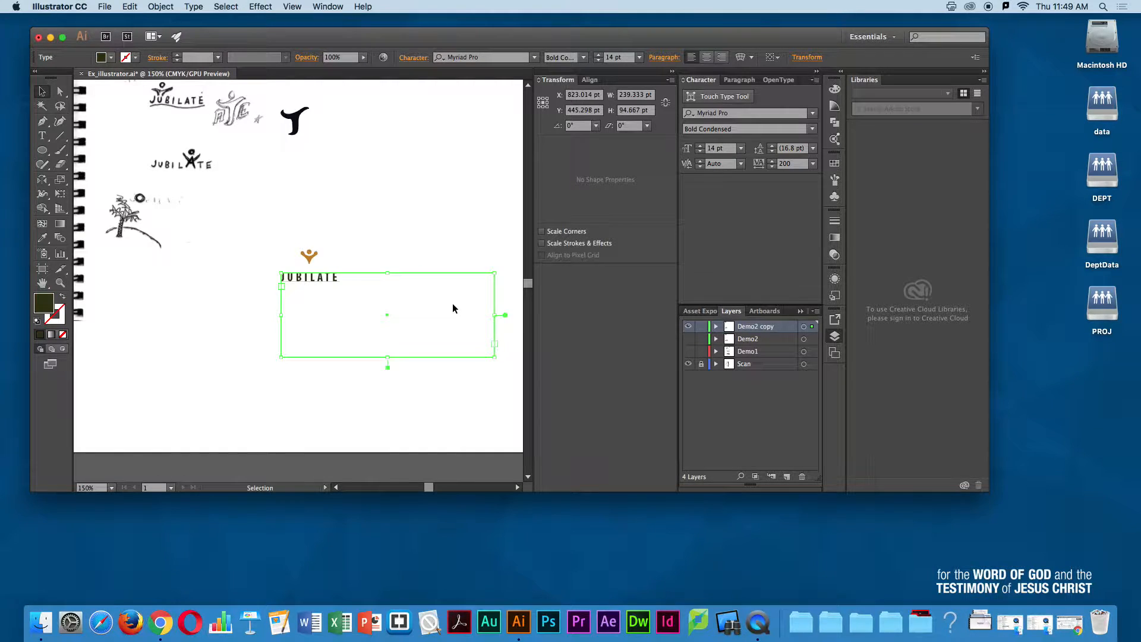
key(Up)
key(Up)
key(Up)
key(Up)
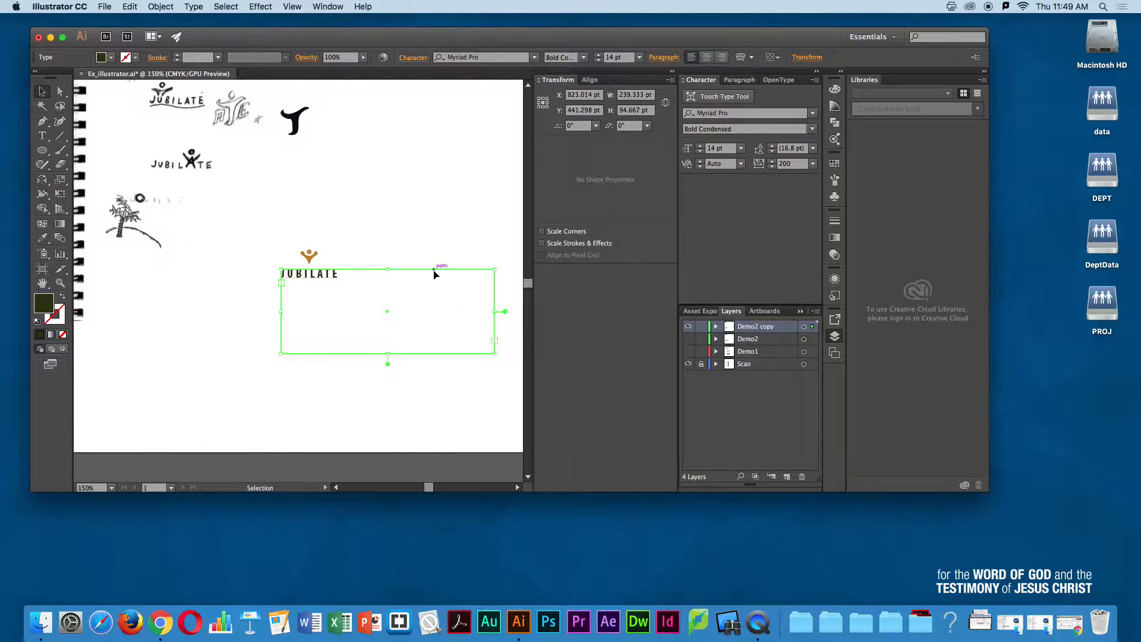
click(436, 265)
Step: Duplicate the Demo2 copy layer for a third logo variation and hide the layer it was copied from
scroll(314, 275, down, 2)
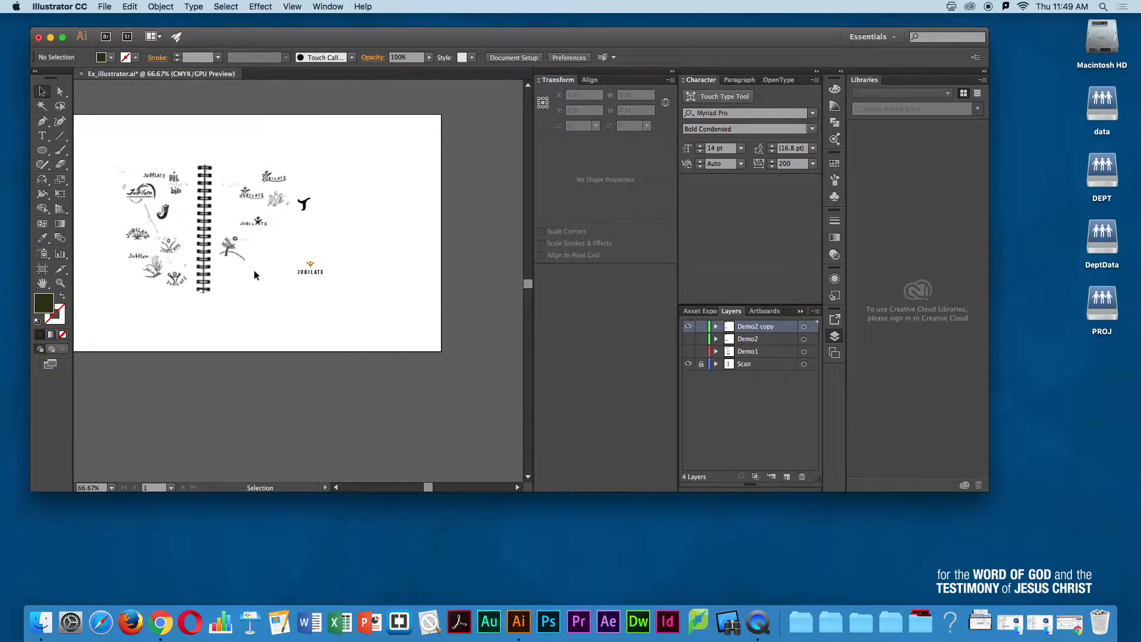
click(317, 271)
click(262, 284)
drag(746, 331, 786, 477)
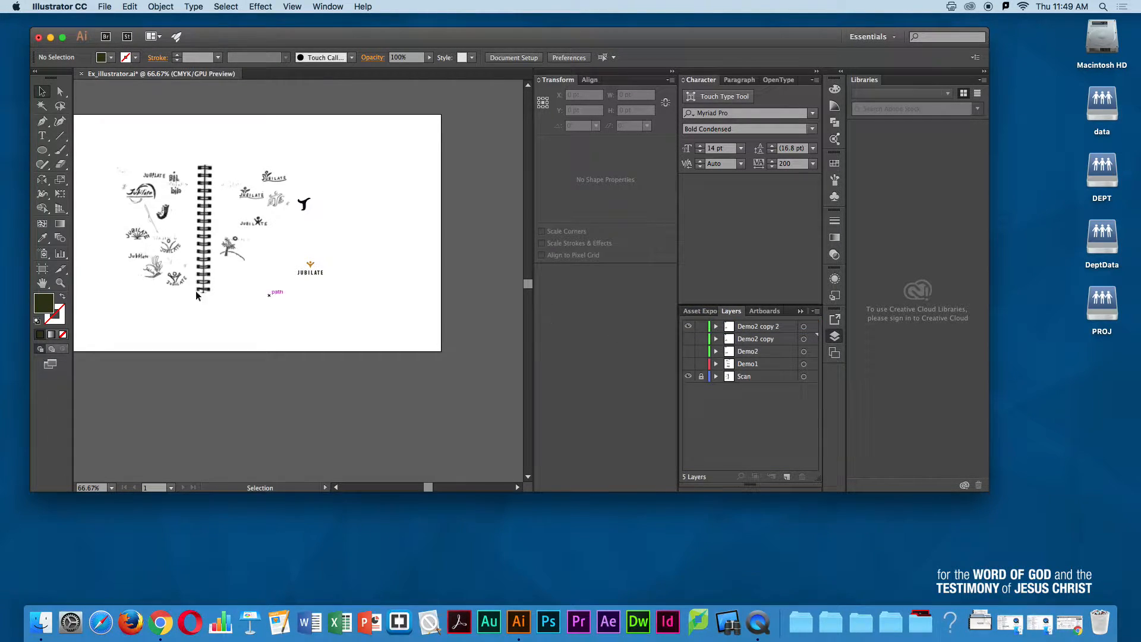
Step: Flatten the figure to about 12.9 pt high, arrange it just above the end of the lettering after the final E, and deselect everything
key(z)
drag(315, 270, 421, 154)
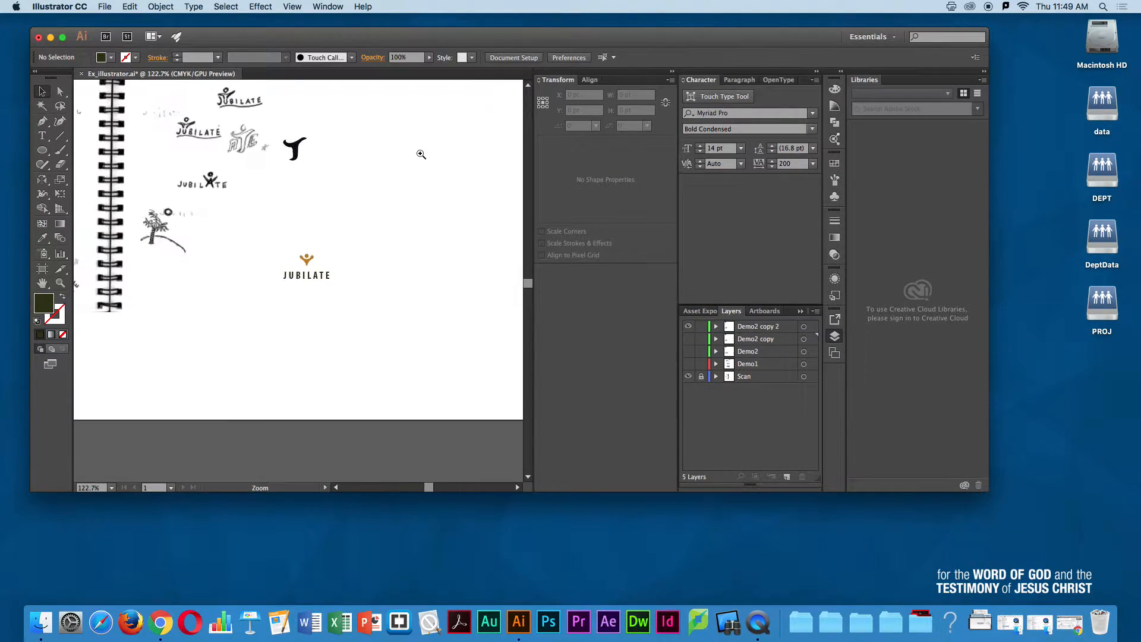
key(v)
click(306, 260)
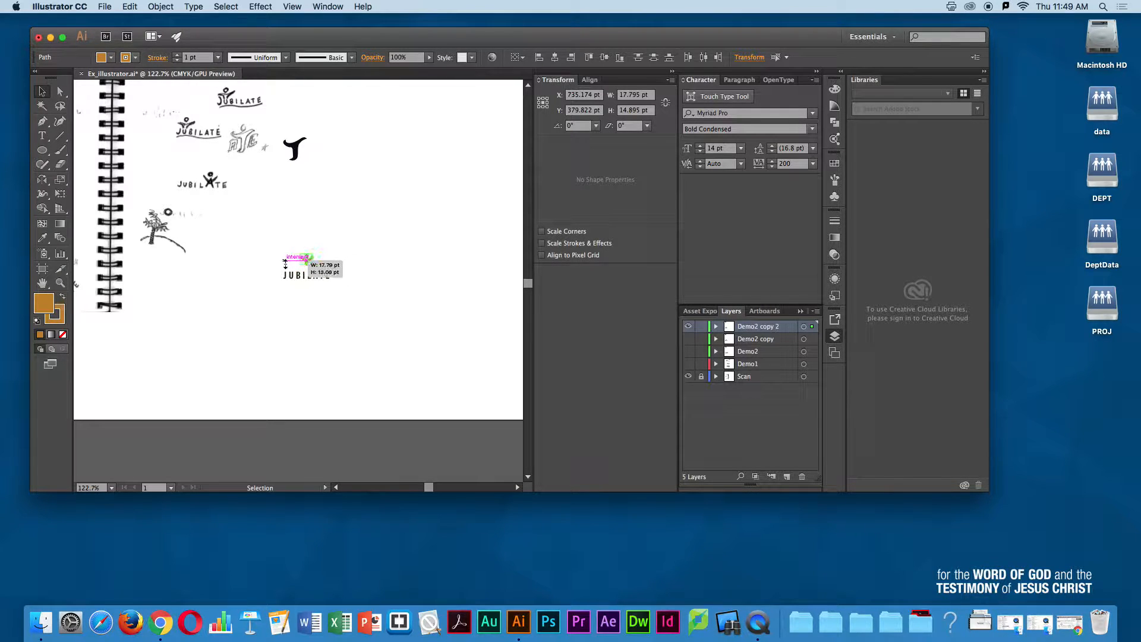
key(z)
drag(265, 247, 226, 315)
key(v)
click(308, 269)
click(372, 270)
alt+super+click(357, 271)
alt+super+click(318, 282)
click(219, 354)
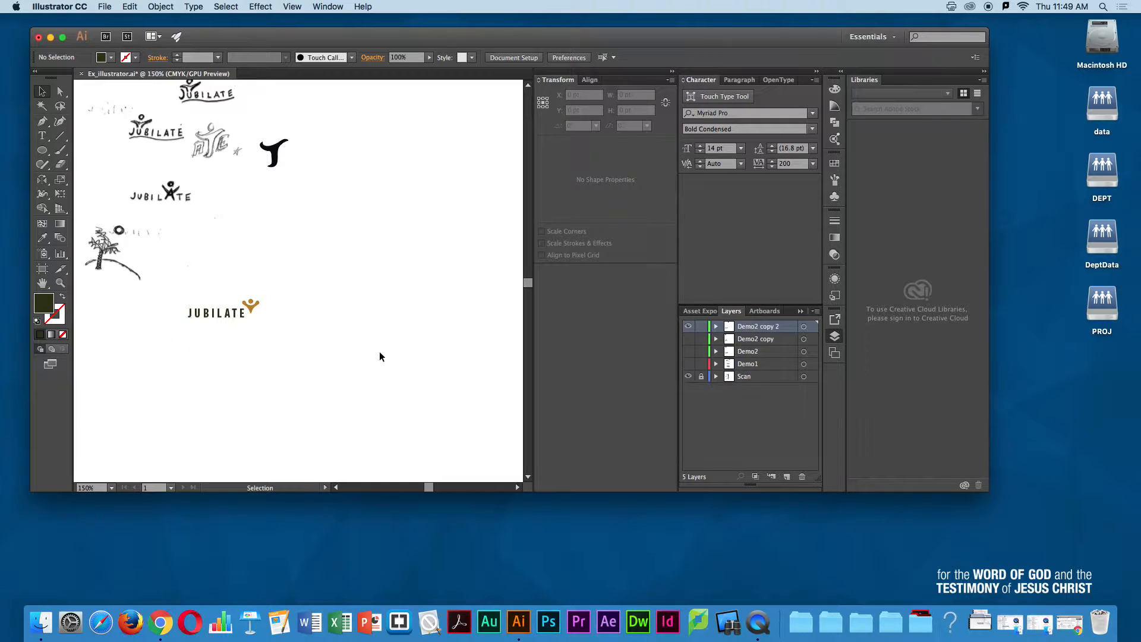
click(211, 315)
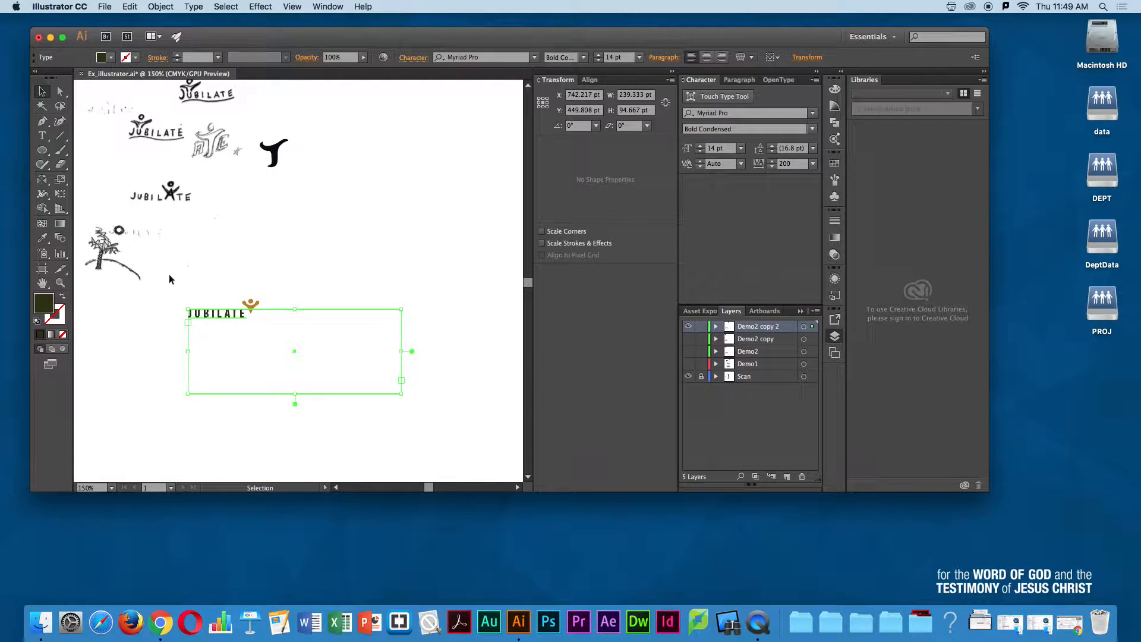
click(201, 323)
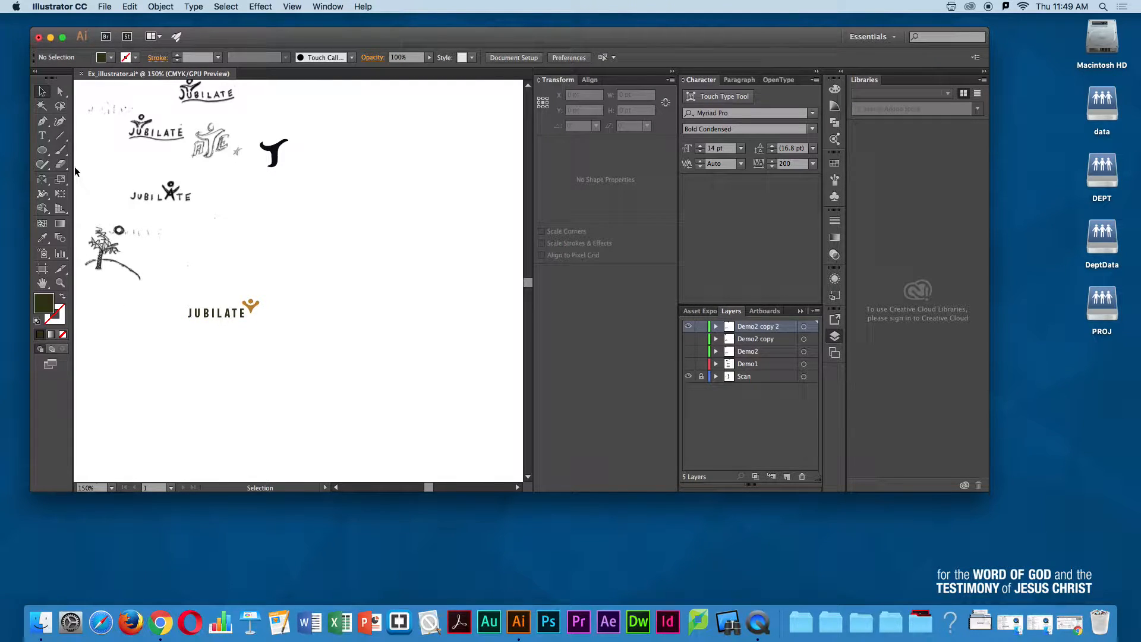
Step: Draw a circle about 82.7 pt in diameter around the orange figure, with no fill and no stroke
scroll(141, 246, left, 5)
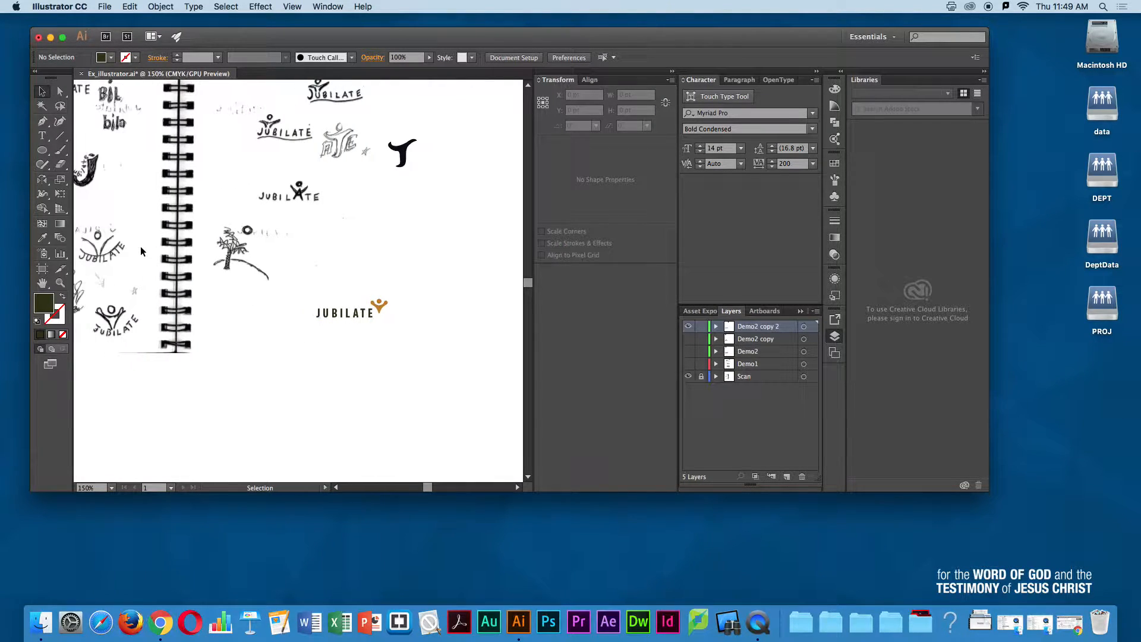
click(43, 150)
drag(378, 310, 383, 275)
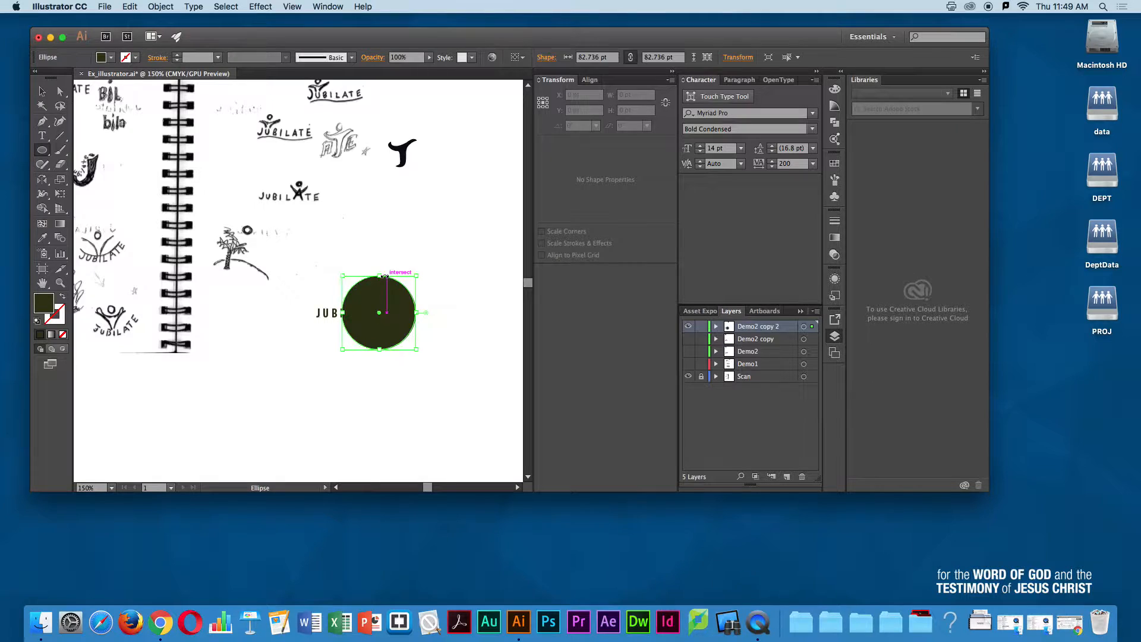
click(62, 334)
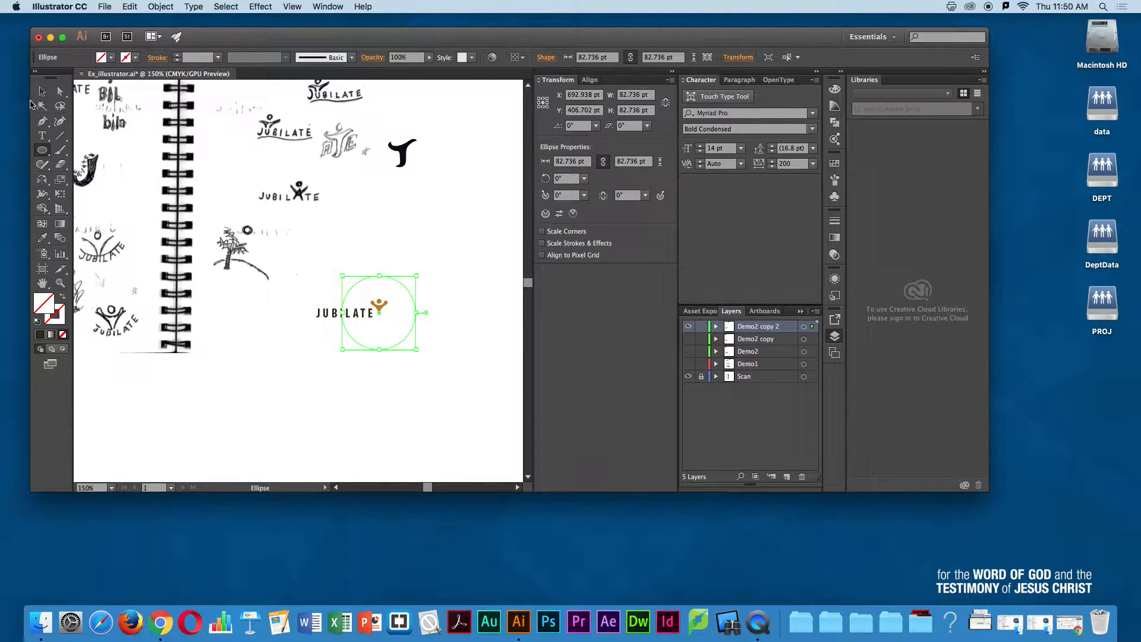
click(42, 93)
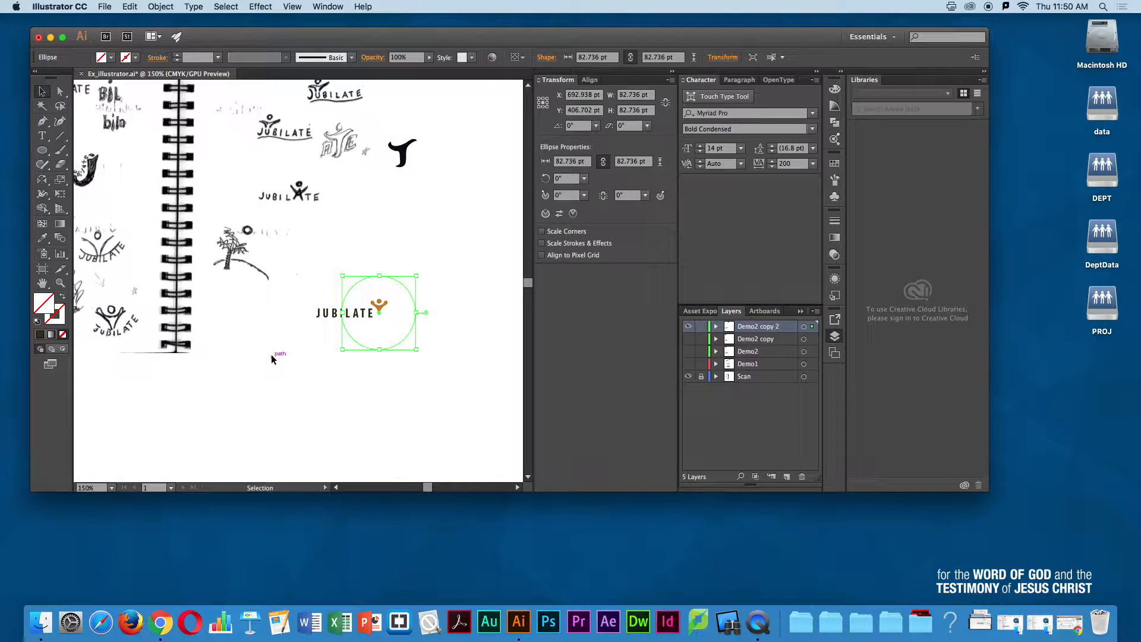
Step: Move the JUBILATE lettering away from the circle to X 583.681 pt, Y 497.141 pt, and copy all its text
drag(321, 321, 181, 363)
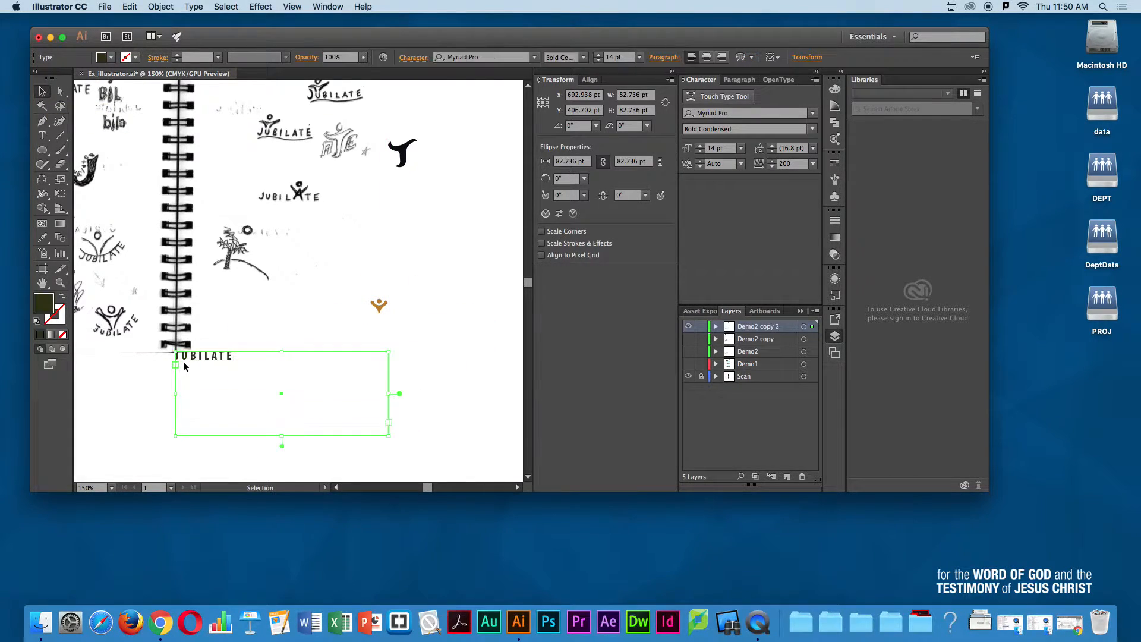
double_click(215, 359)
key(super+a)
key(super+c)
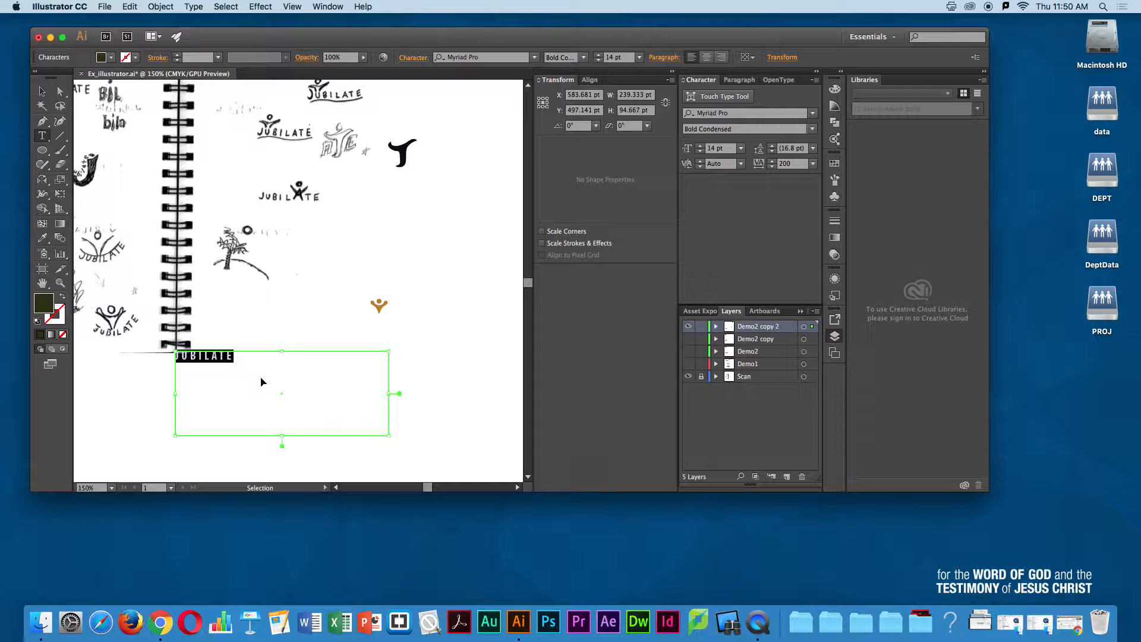
click(41, 90)
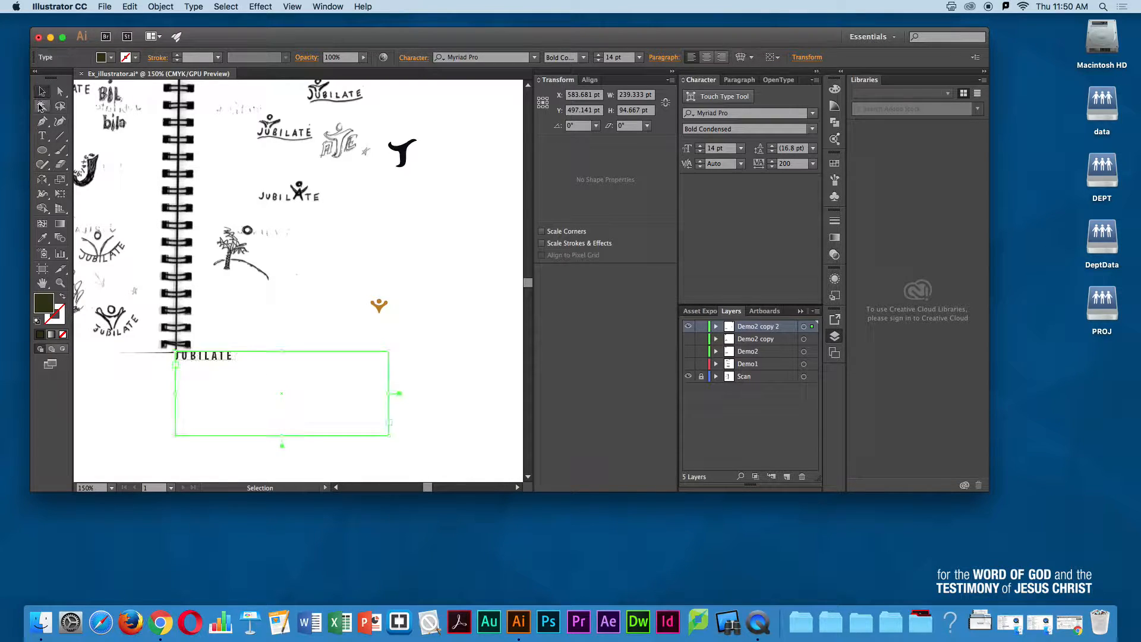
Step: Paste the copied JUBILATE text along the circle with the Type on a Path tool
click(41, 137)
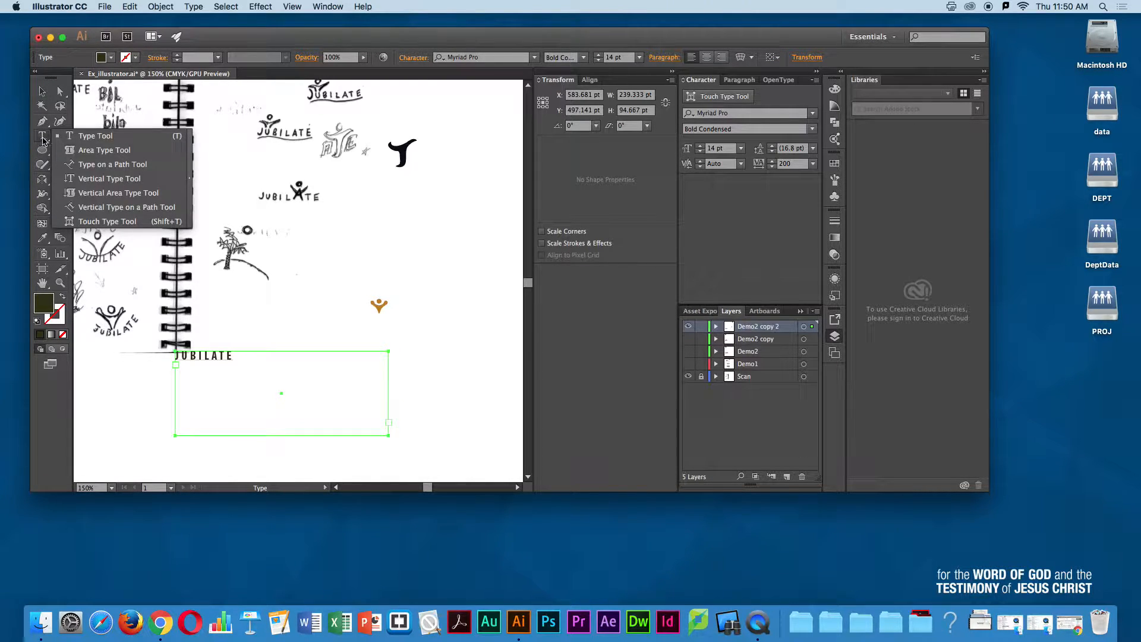
click(80, 165)
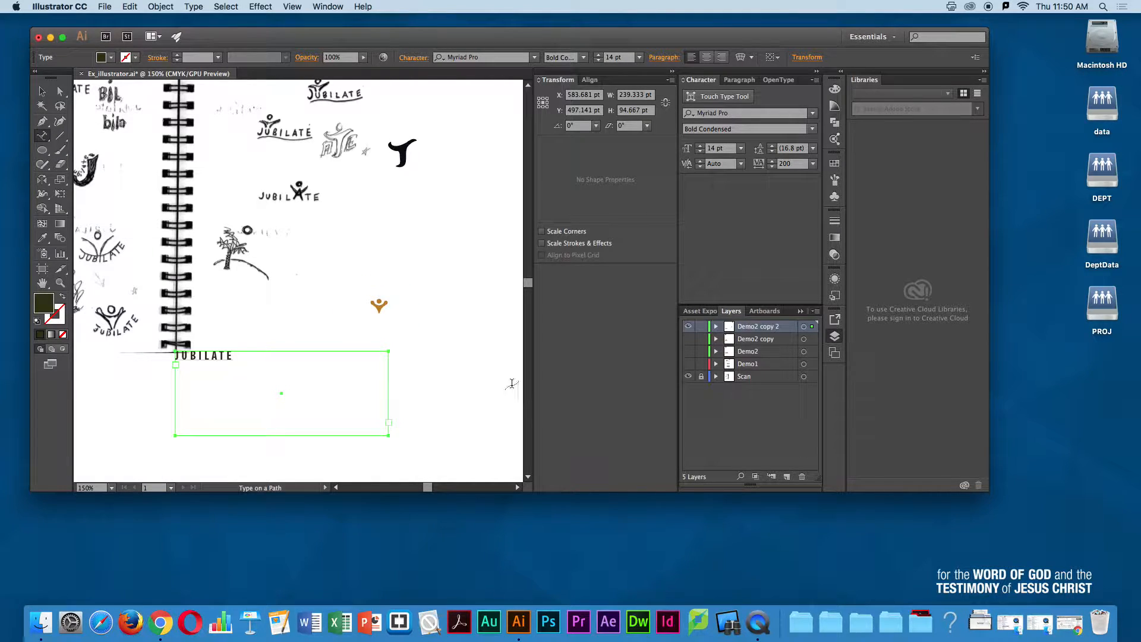
click(347, 328)
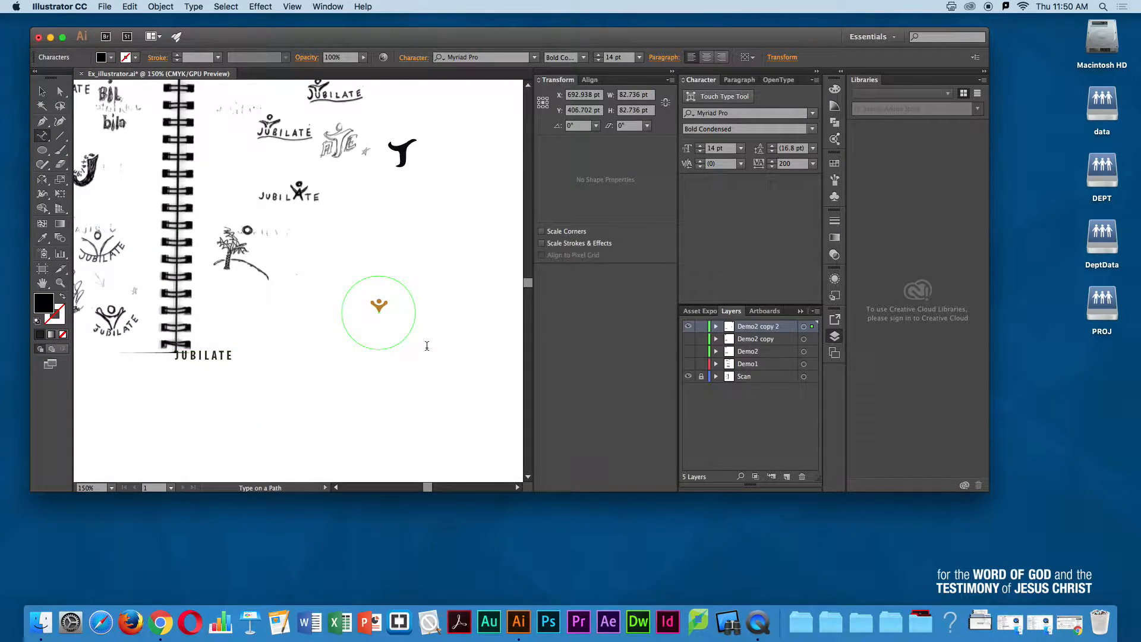
key(super+v)
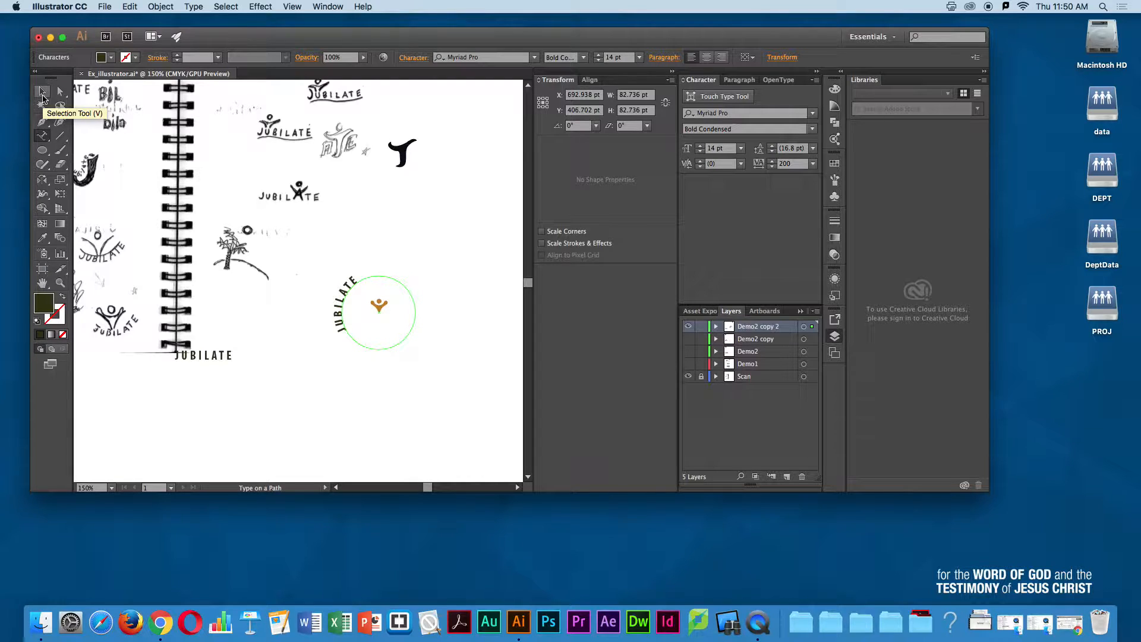
click(42, 94)
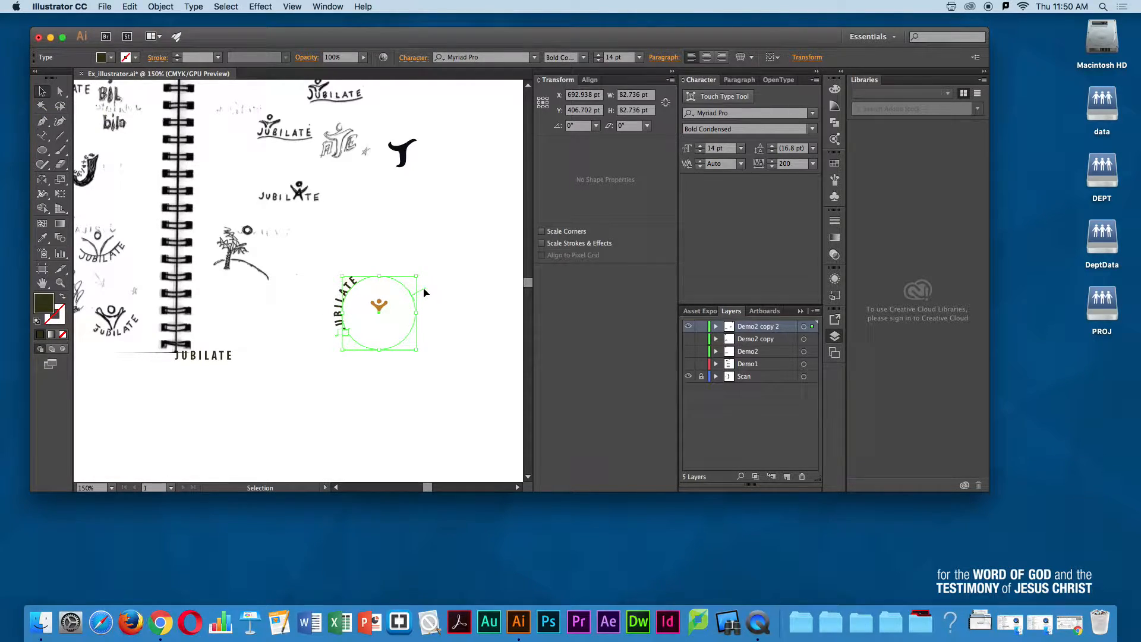
Step: Flip the path text to the circle's lower inner edge beneath the figure, move the circle up closer, and select the figure
drag(424, 291, 397, 302)
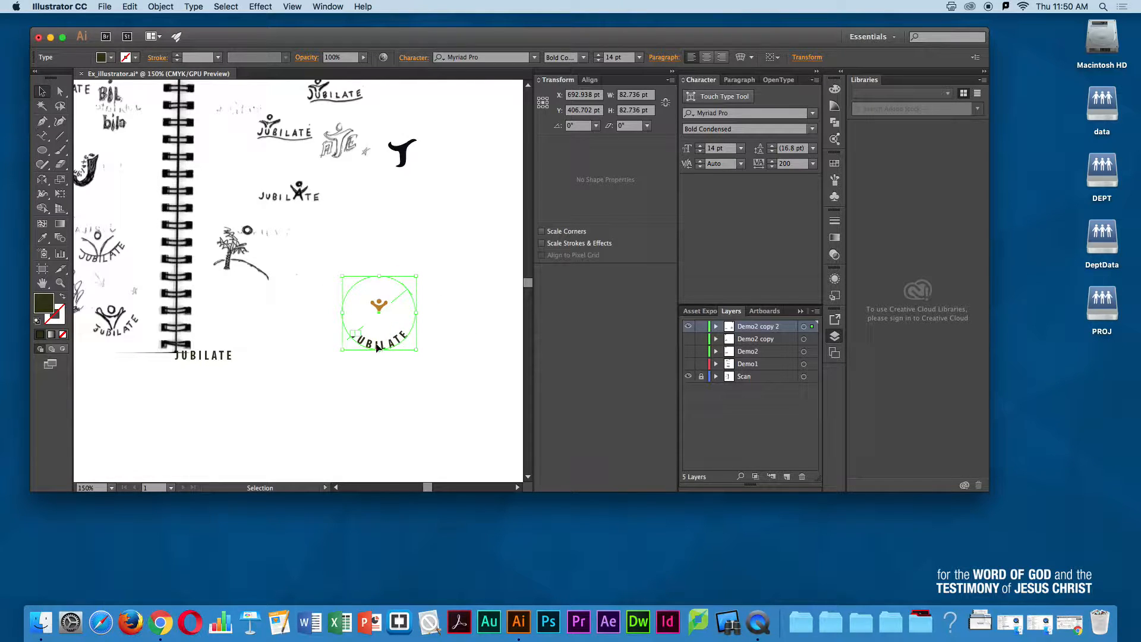
drag(376, 346, 375, 329)
click(378, 308)
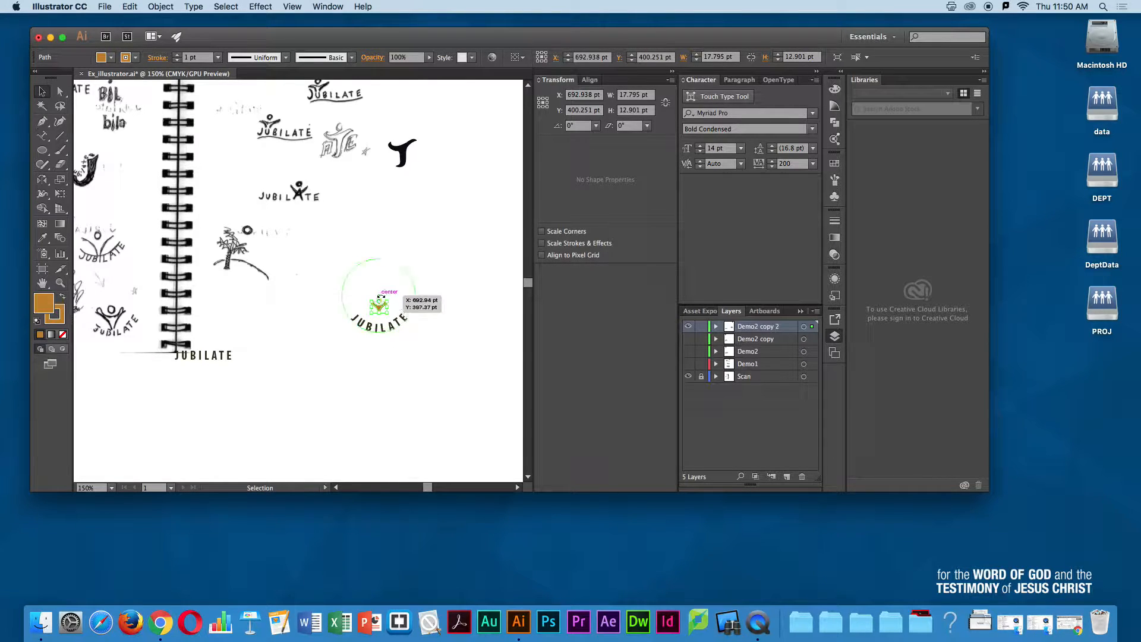
Step: Select the orange figure's body and head without the text circle and enlarge them to about 39.9 by 33.4 pt
drag(369, 282, 383, 308)
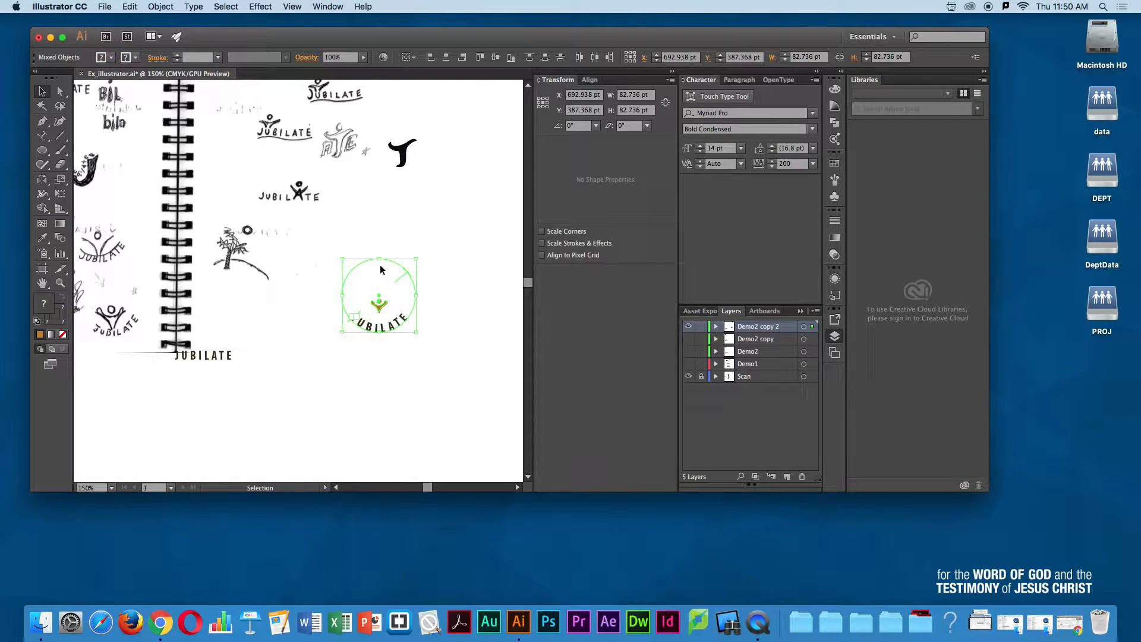
shift+click(346, 278)
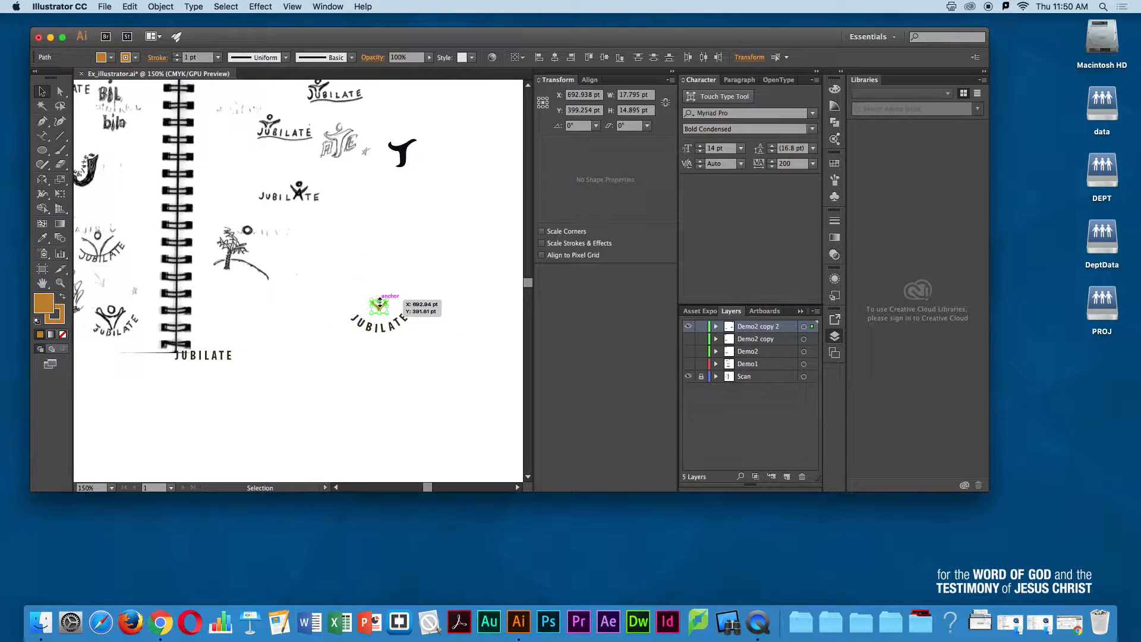
drag(378, 299, 378, 285)
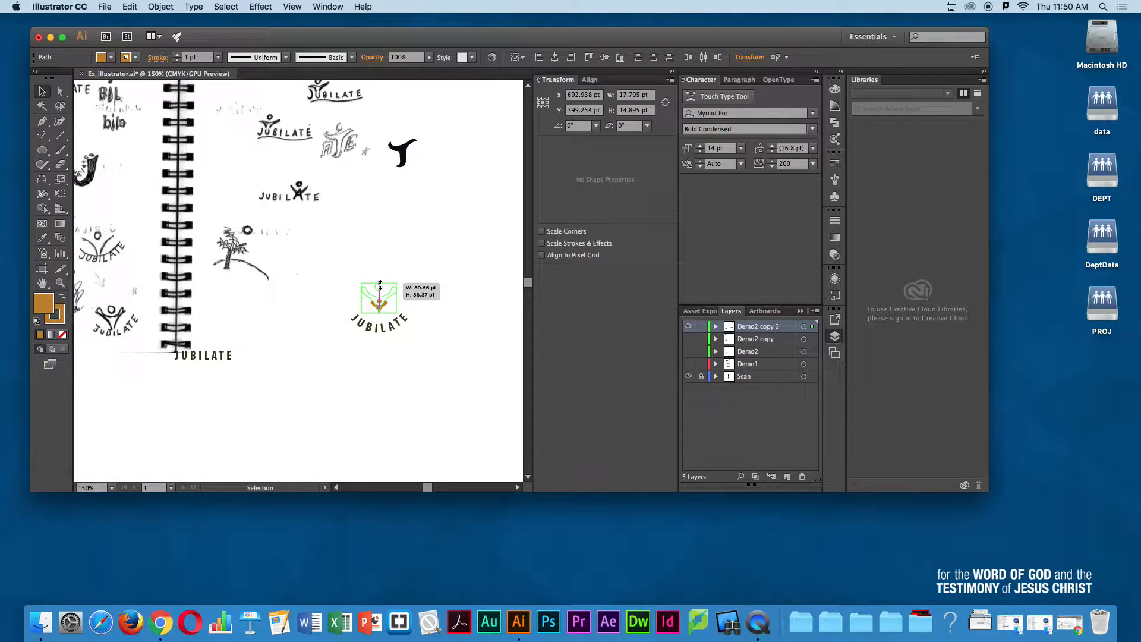
click(383, 419)
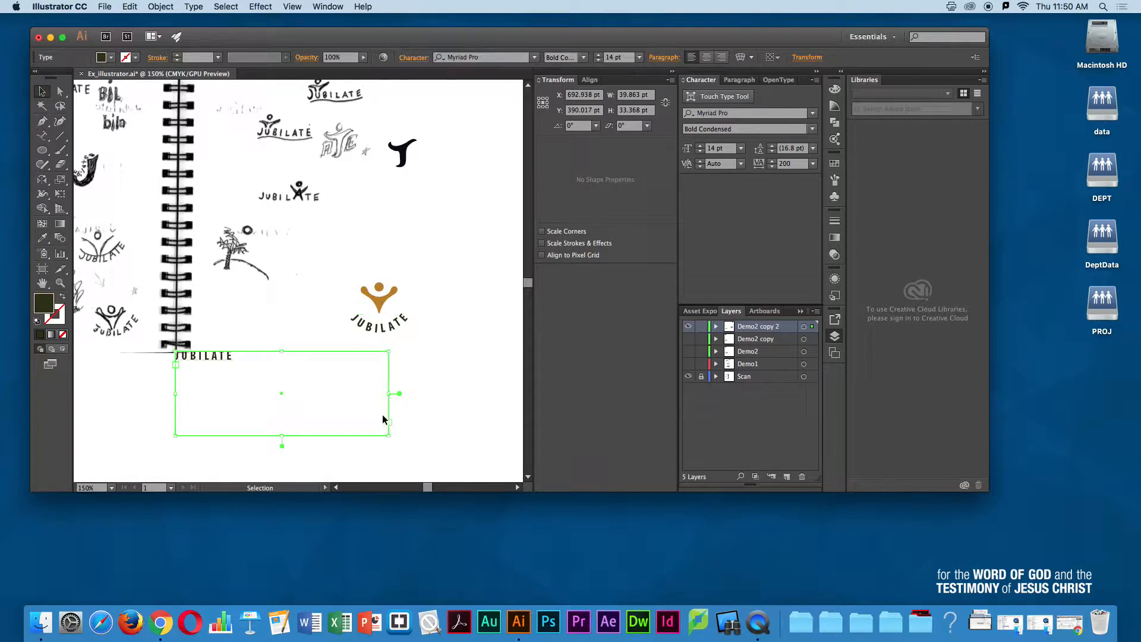
click(448, 341)
Step: Slide the curved JUBILATE text slightly along its circle beneath the enlarged orange figure
click(383, 330)
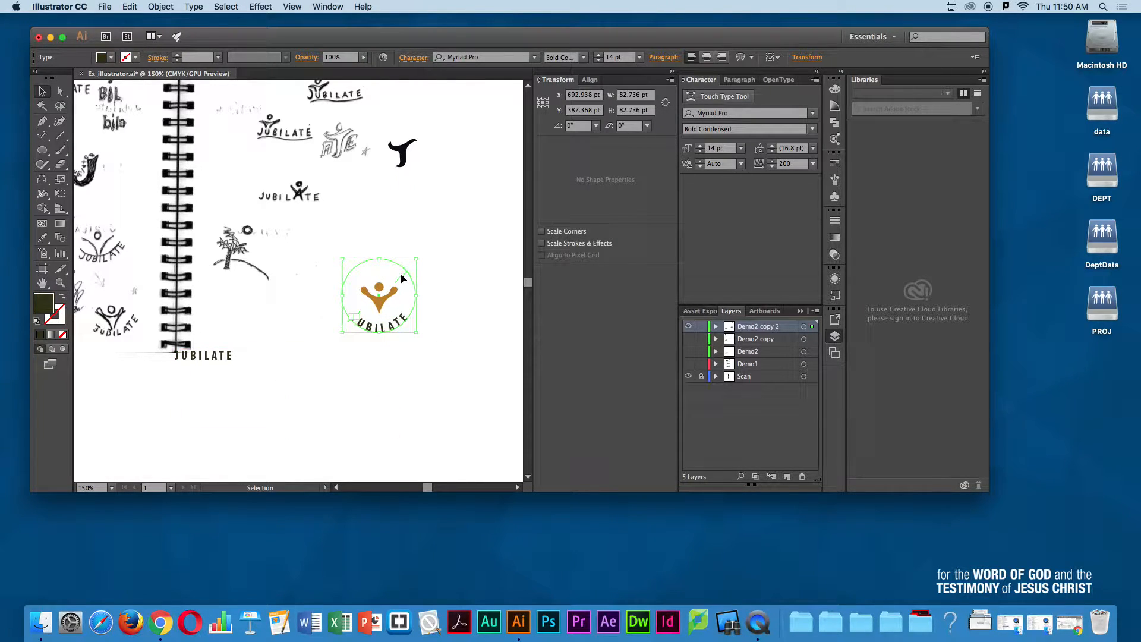
drag(401, 275, 399, 272)
click(445, 368)
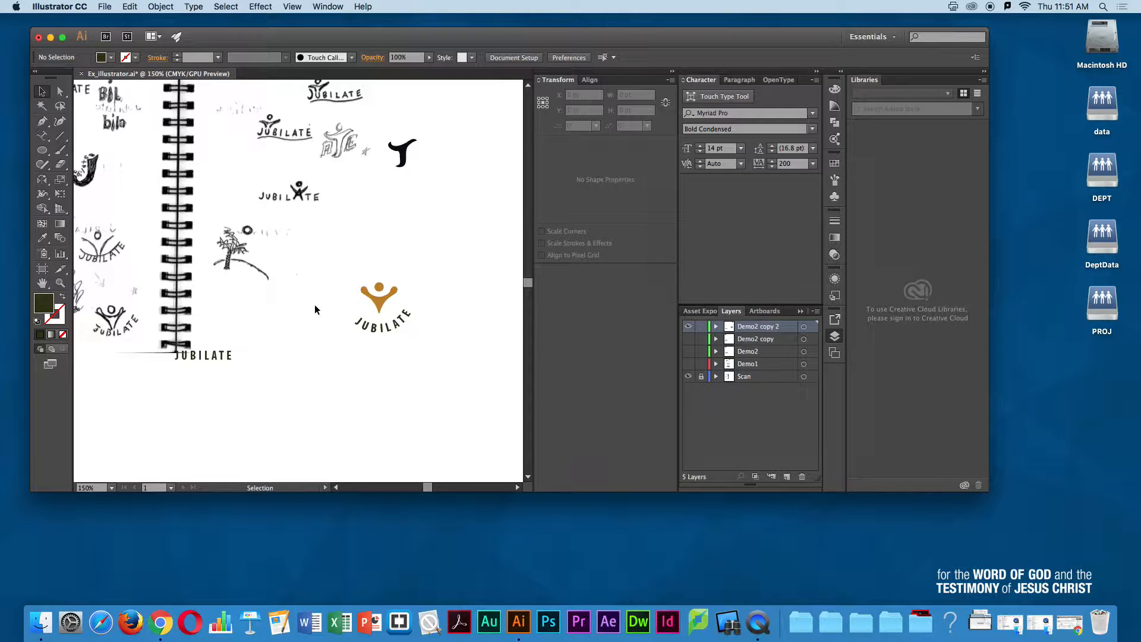
Step: Place a copy of the figure's orange body, without the head, in the empty area below the straight JUBILATE lettering
drag(365, 355, 420, 314)
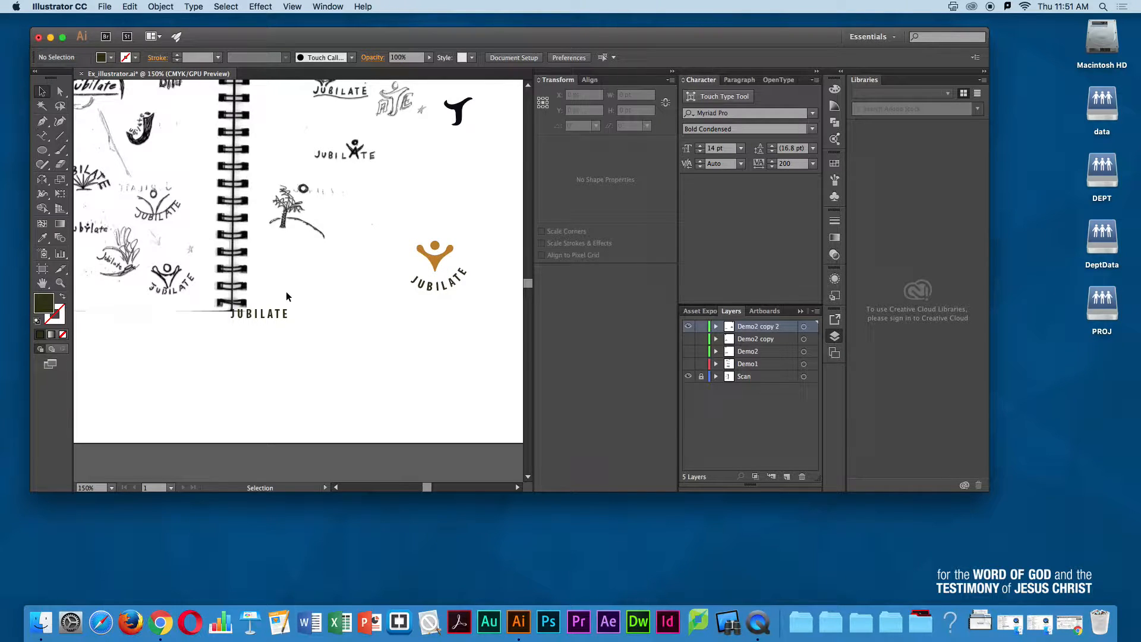
drag(434, 260, 285, 380)
click(312, 348)
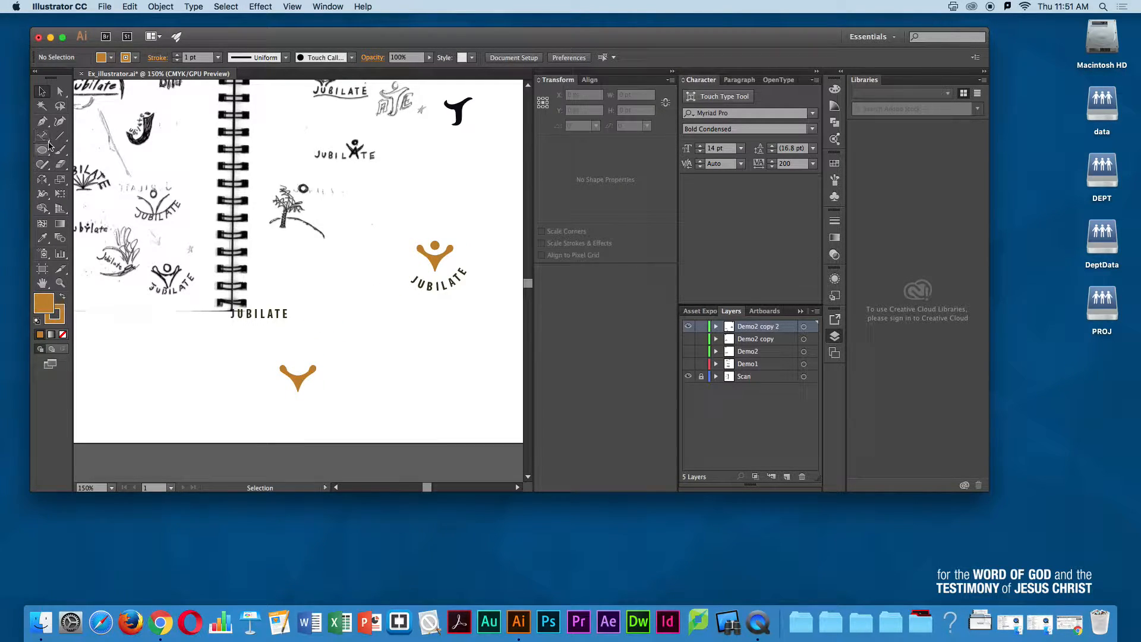
Step: Draw a rectangle about 38 by 59.2 pt from the copied body's vertical centre line, covering its right half
click(44, 151)
drag(45, 155, 92, 153)
drag(284, 368, 346, 223)
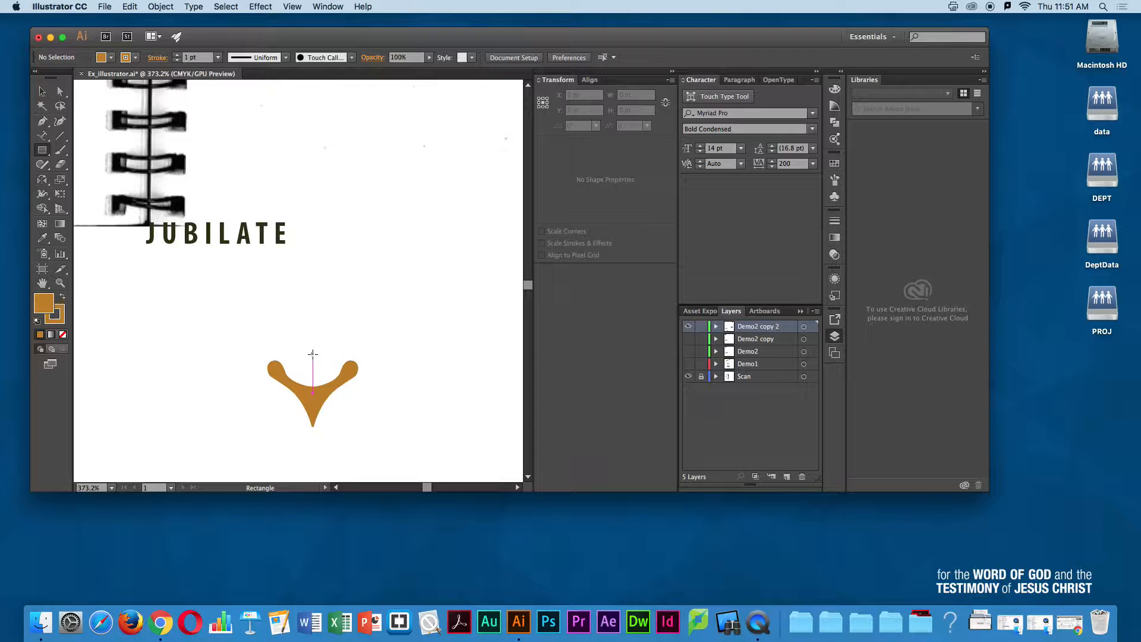
drag(313, 345, 398, 476)
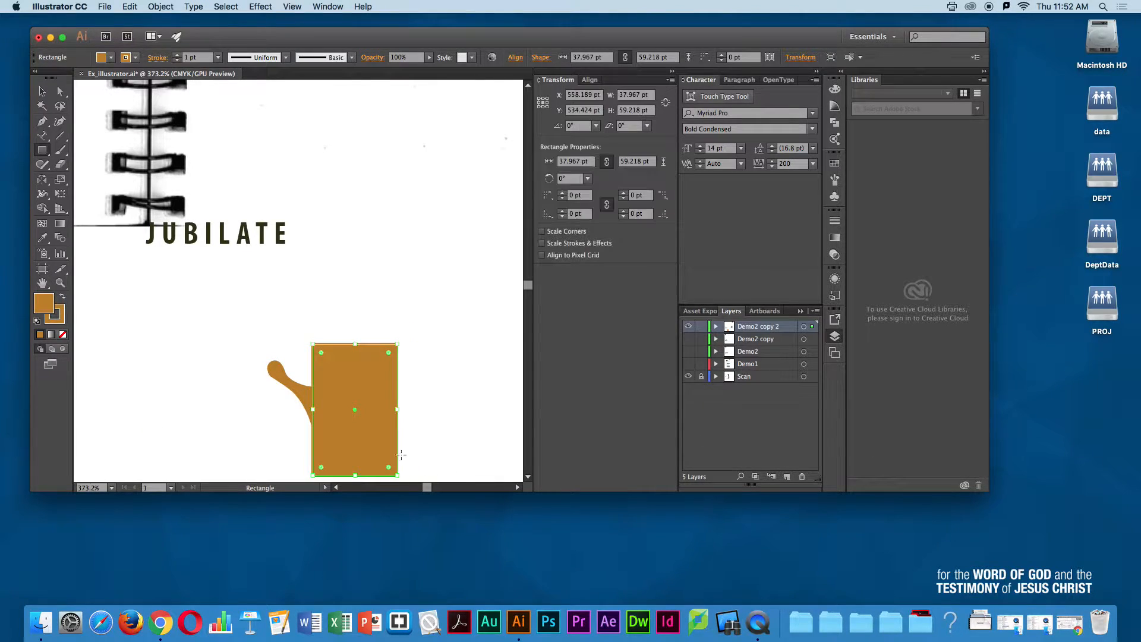
Step: Subtract the rectangle from the copied body with Pathfinder, keeping only the body's left half
key(v)
shift+click(276, 375)
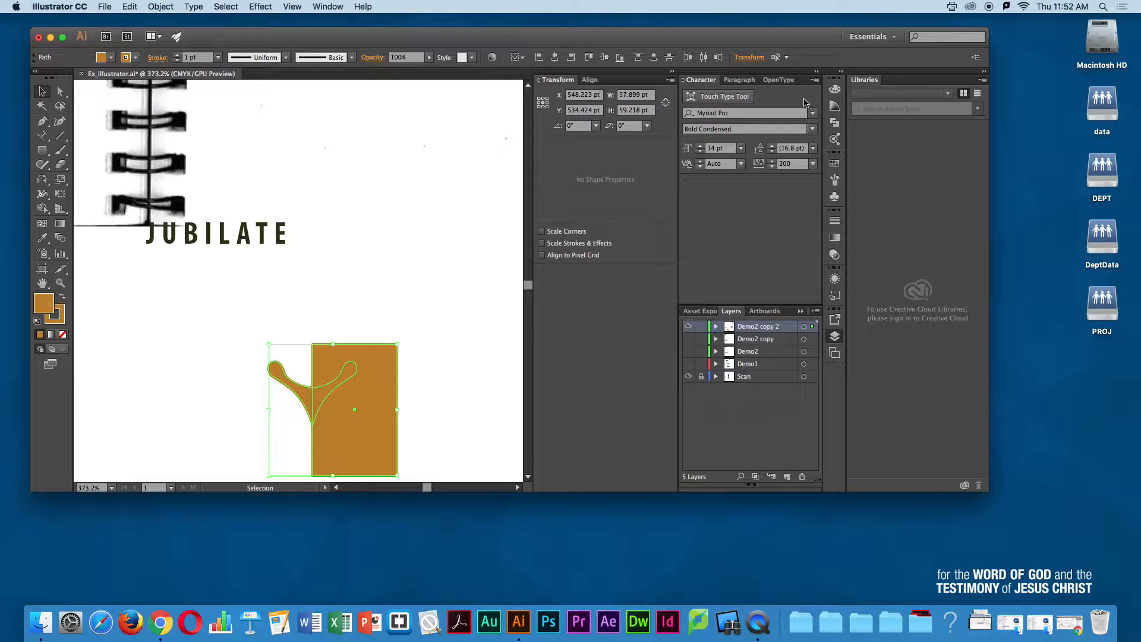
click(325, 6)
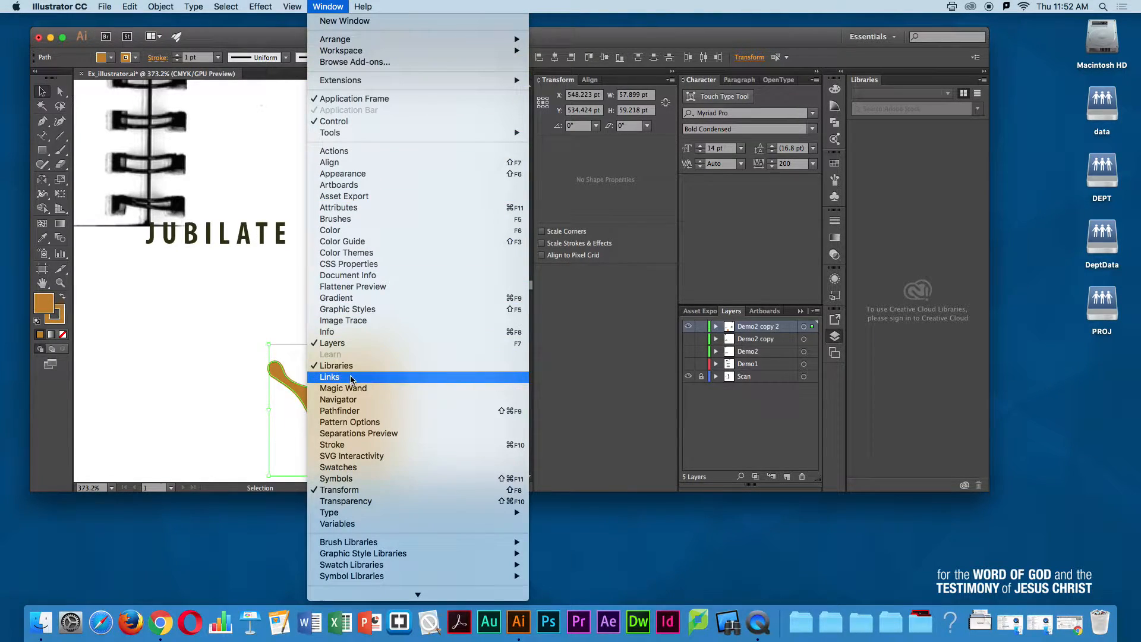
click(349, 410)
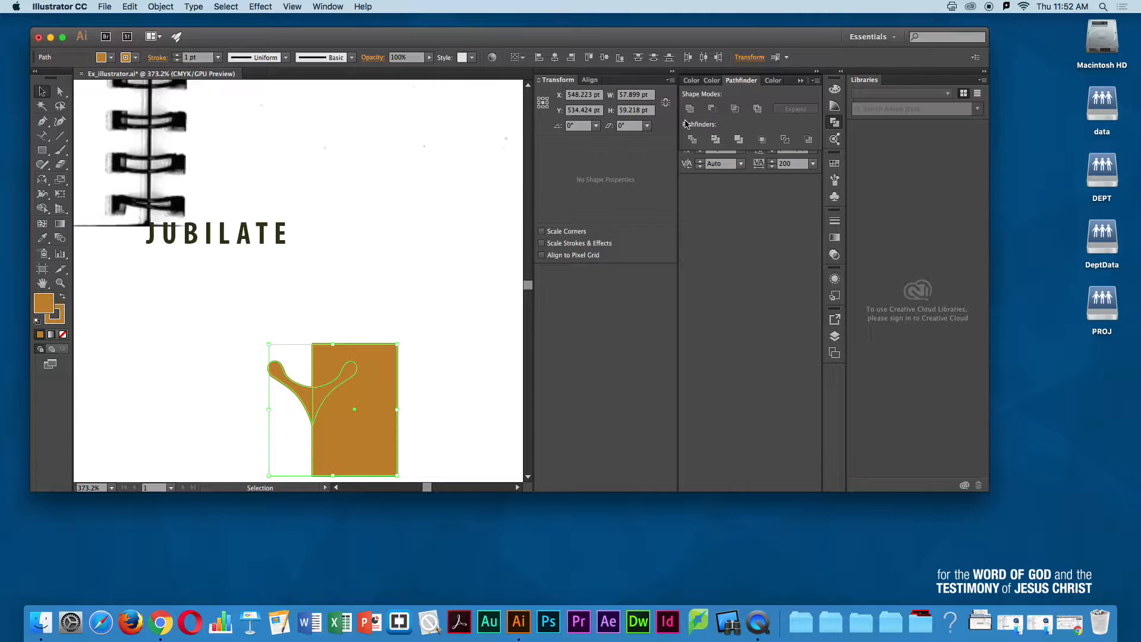
click(809, 140)
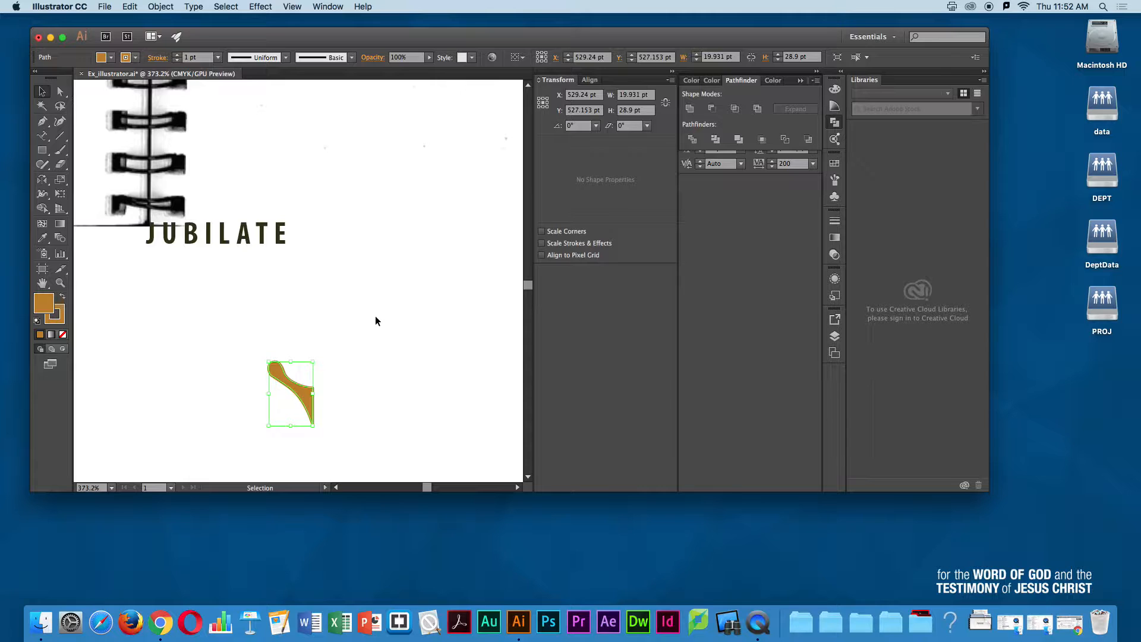
click(319, 440)
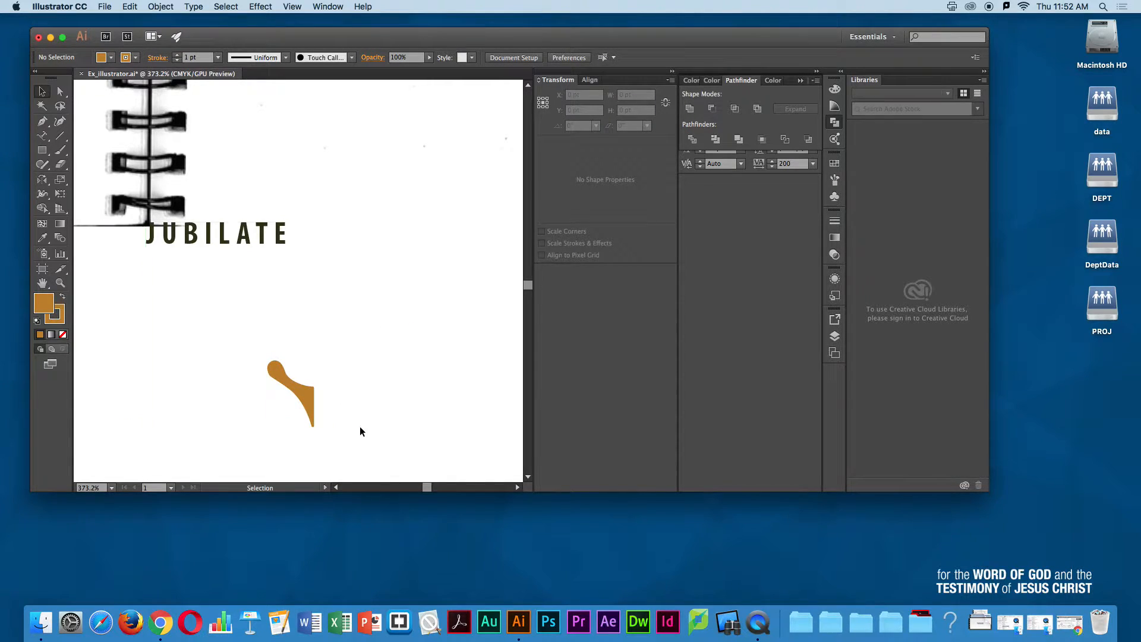
Step: Reflect a copy of the left half across its straight vertical edge to form a symmetrical body
key(super+space)
drag(301, 385, 422, 273)
key(space)
drag(364, 331, 295, 173)
click(233, 245)
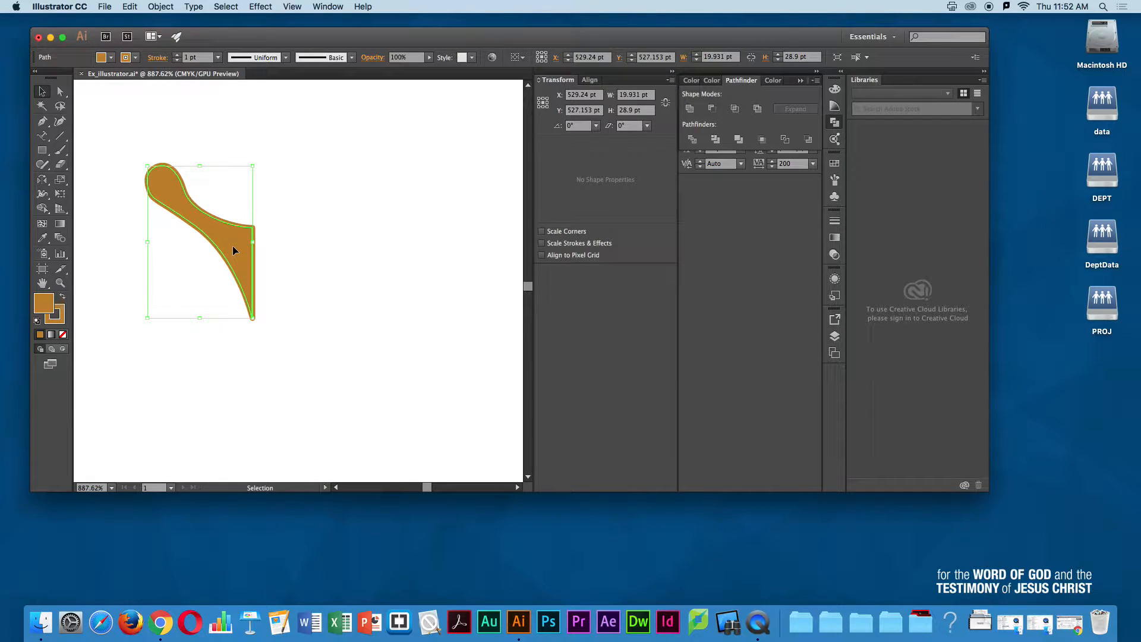
click(42, 181)
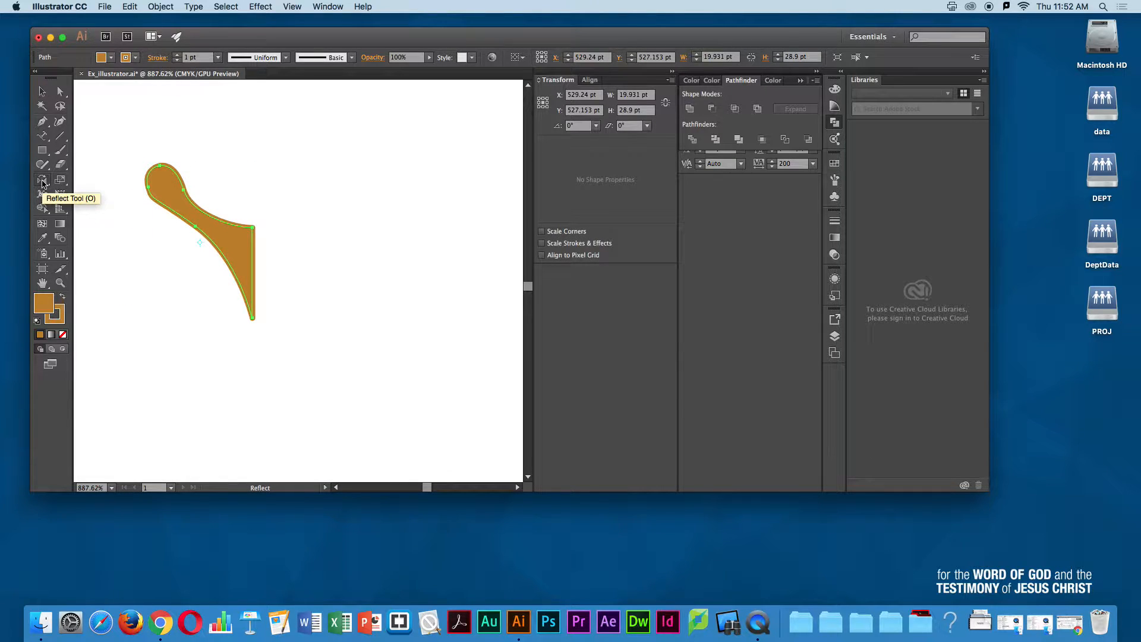
click(252, 228)
drag(220, 250, 284, 239)
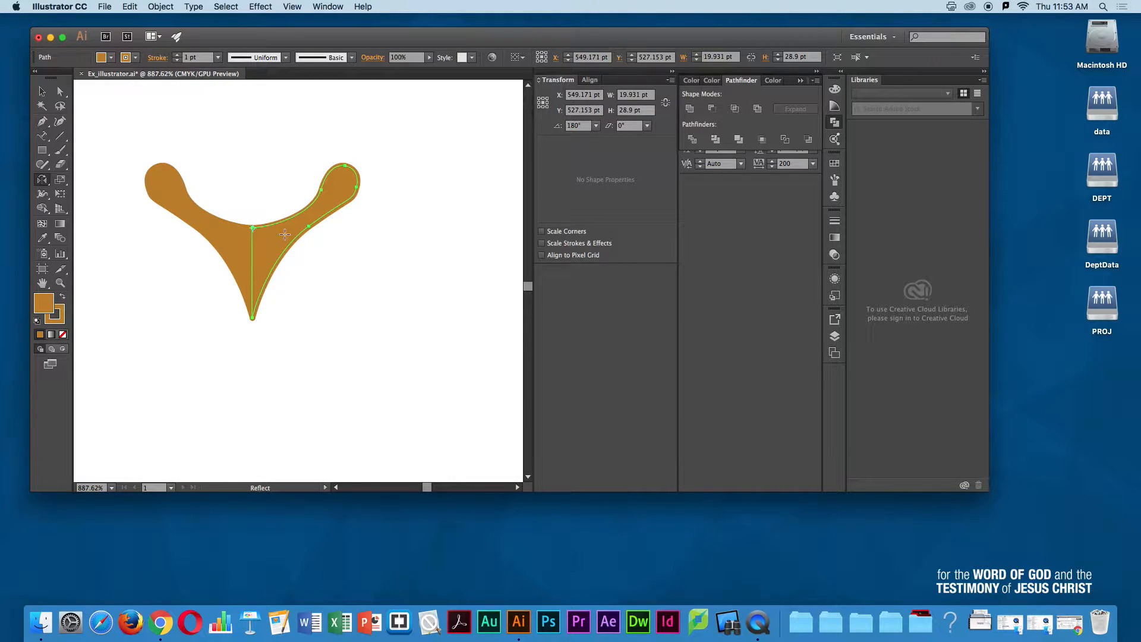
key(v)
click(216, 173)
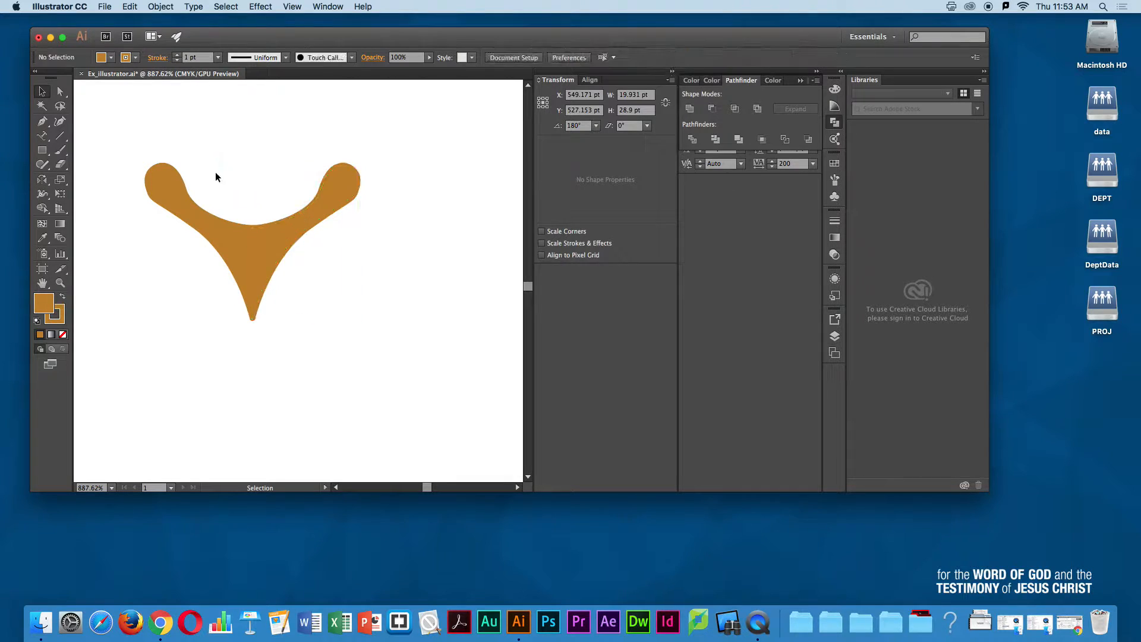
Step: Try uniting the two mirrored body halves into a single shape with Pathfinder
drag(220, 141, 281, 312)
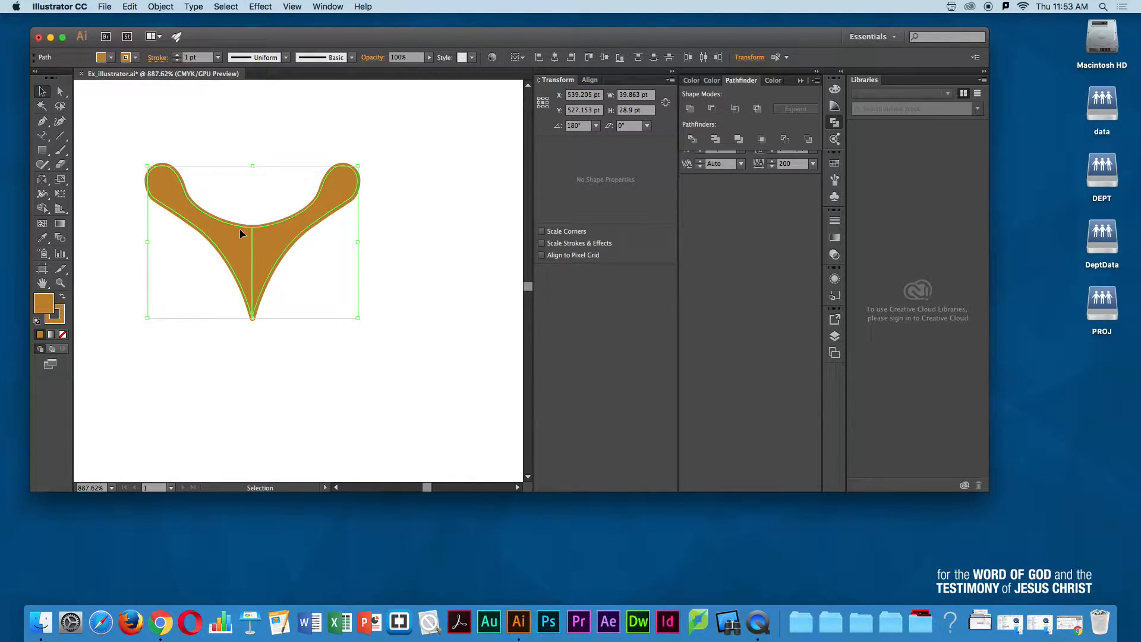
click(690, 110)
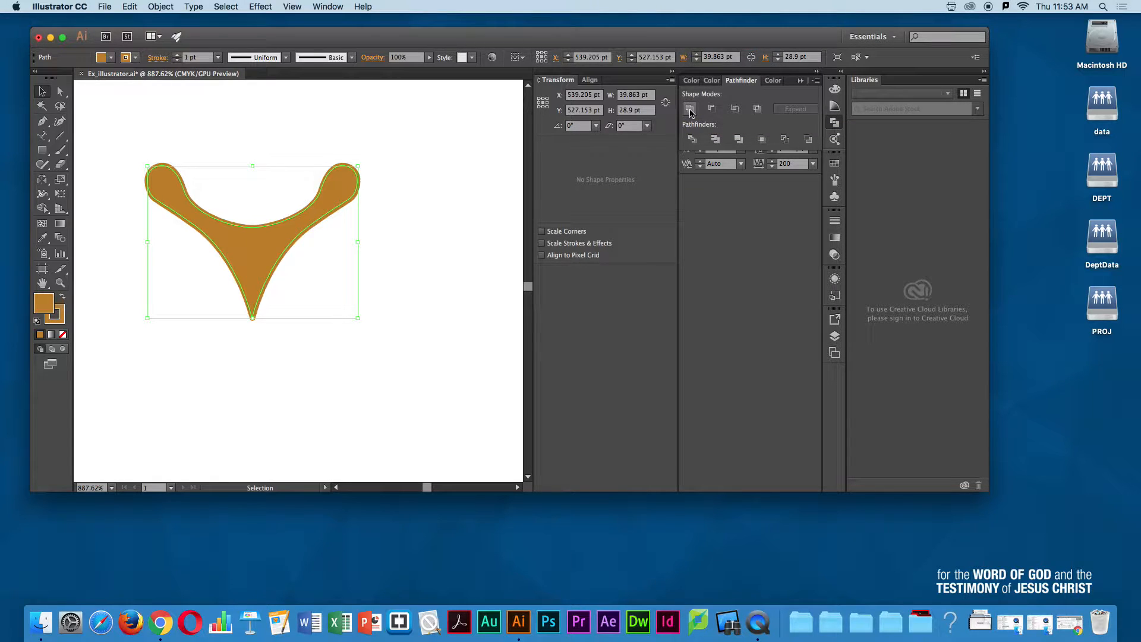
click(254, 144)
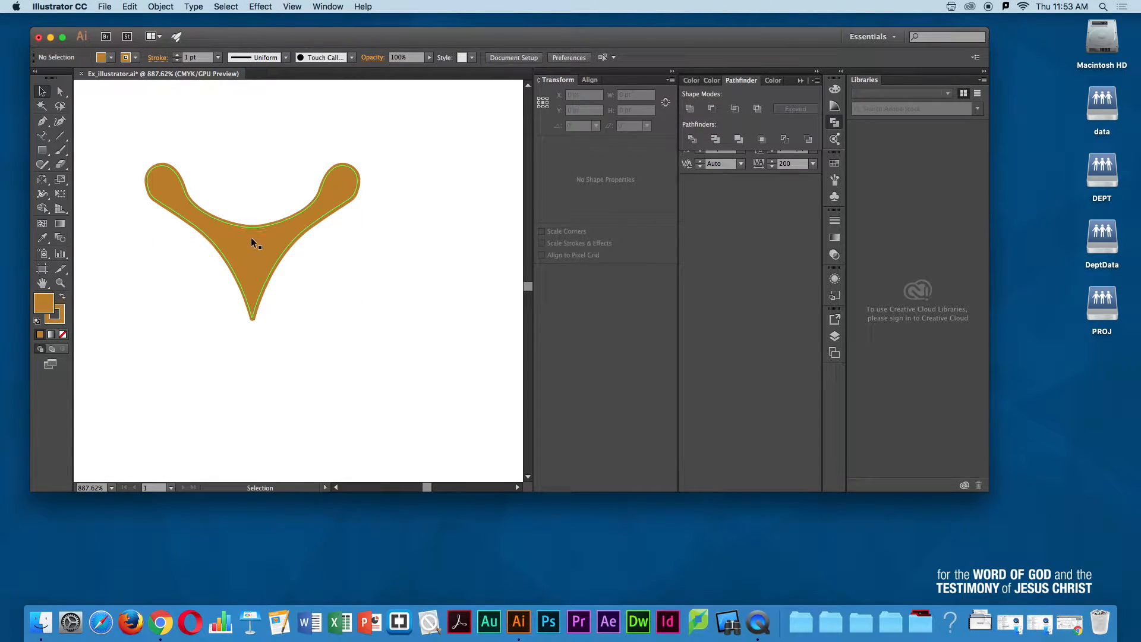
alt+super+click(311, 256)
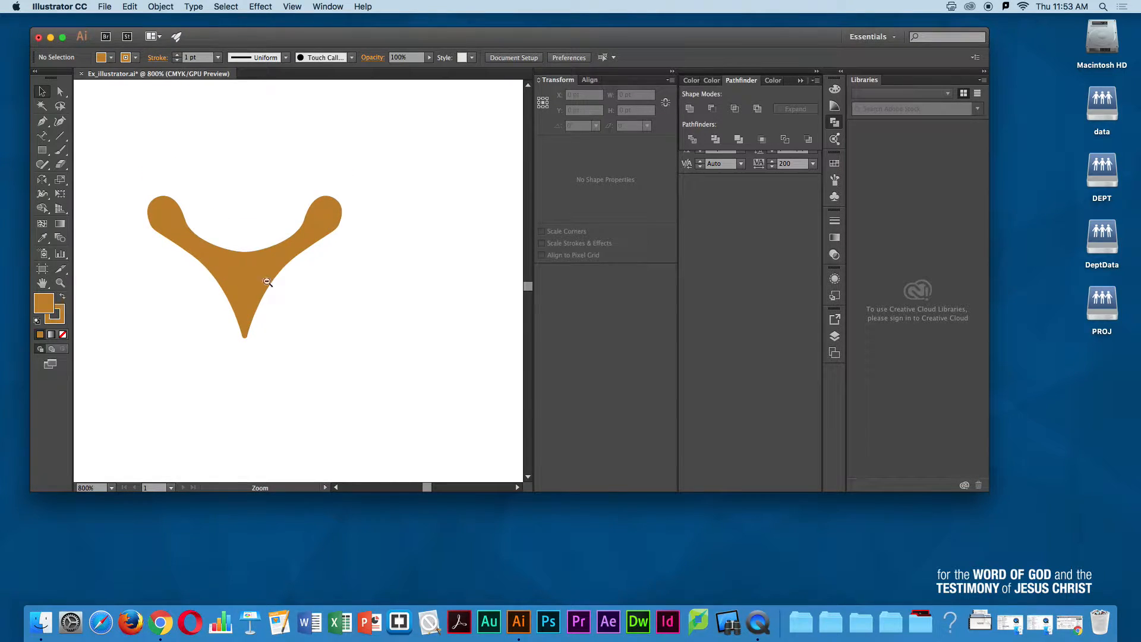
alt+super+click(244, 289)
alt+super+click(317, 270)
alt+super+click(317, 269)
alt+super+click(297, 268)
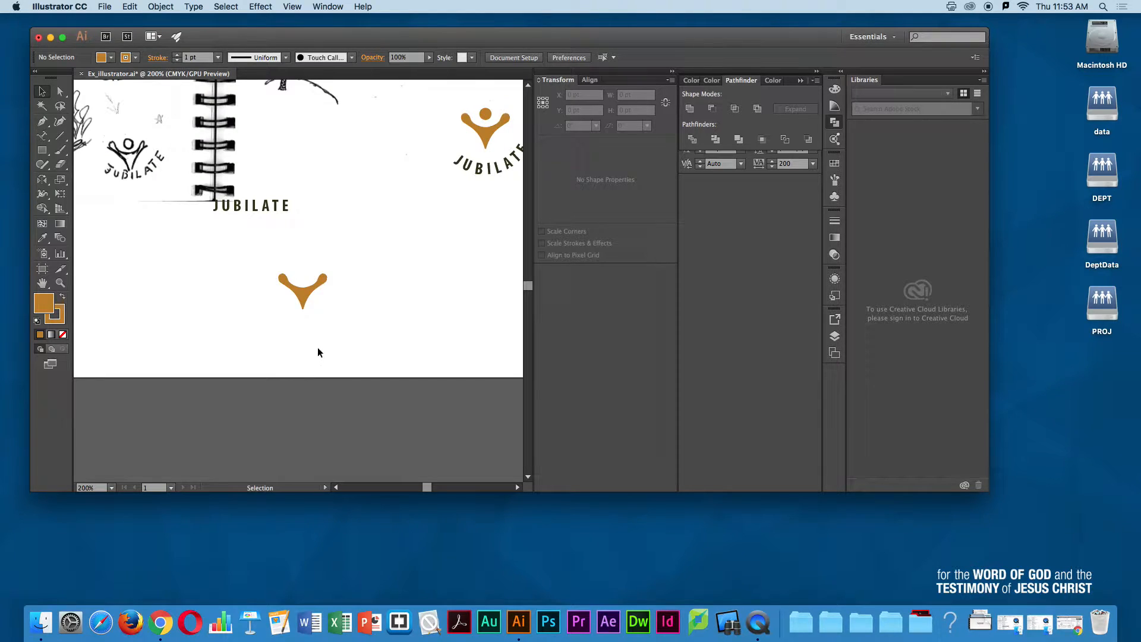
key(a)
click(302, 289)
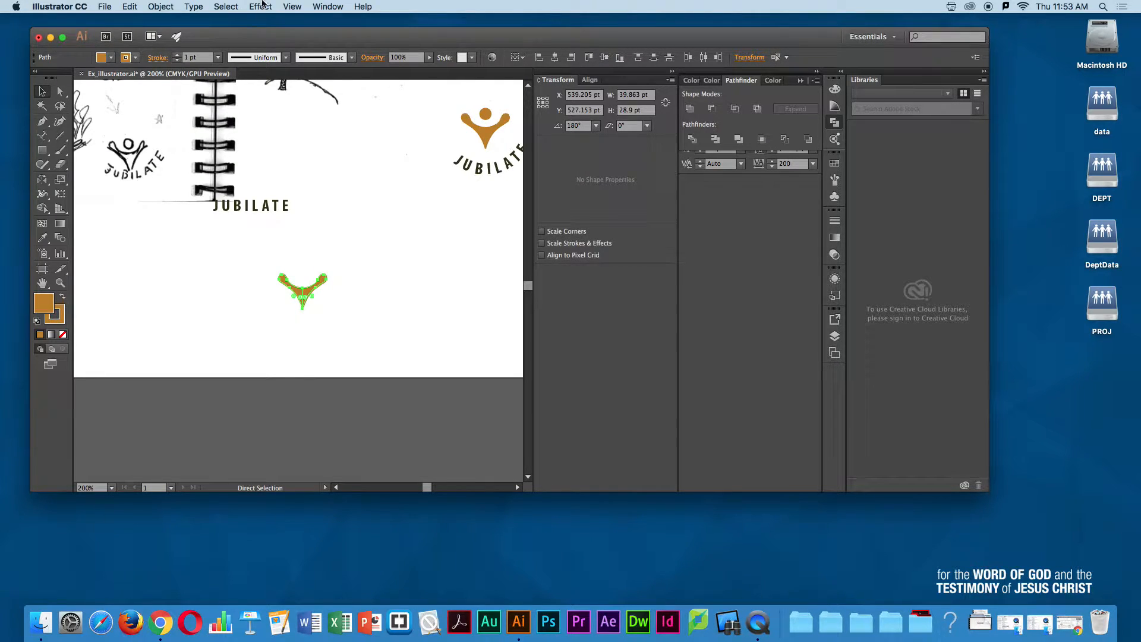
click(329, 6)
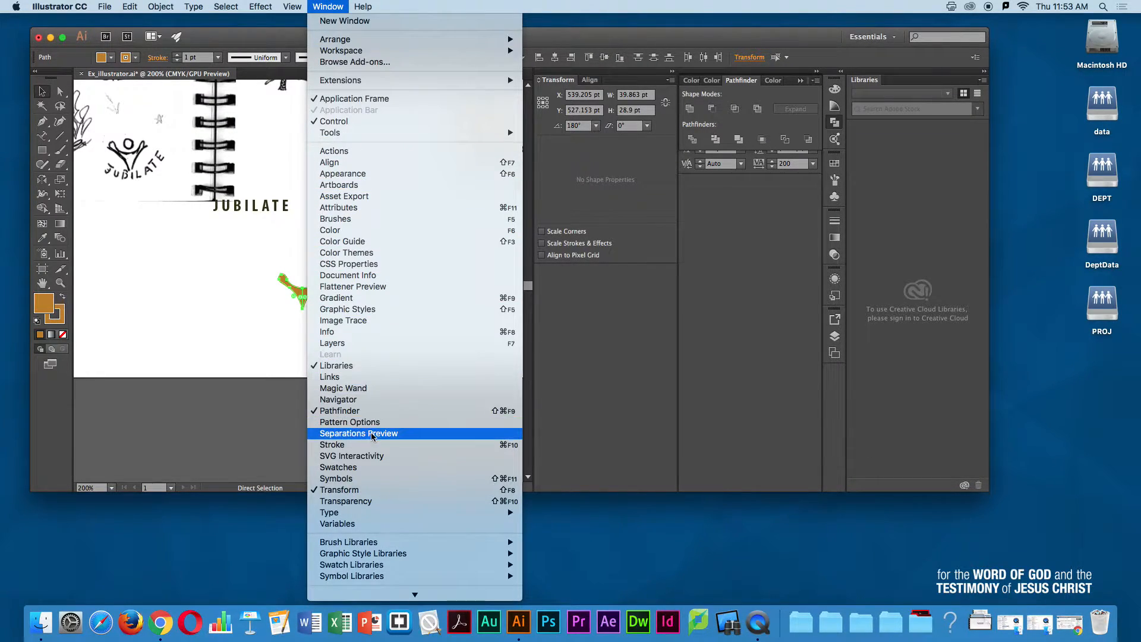
click(329, 6)
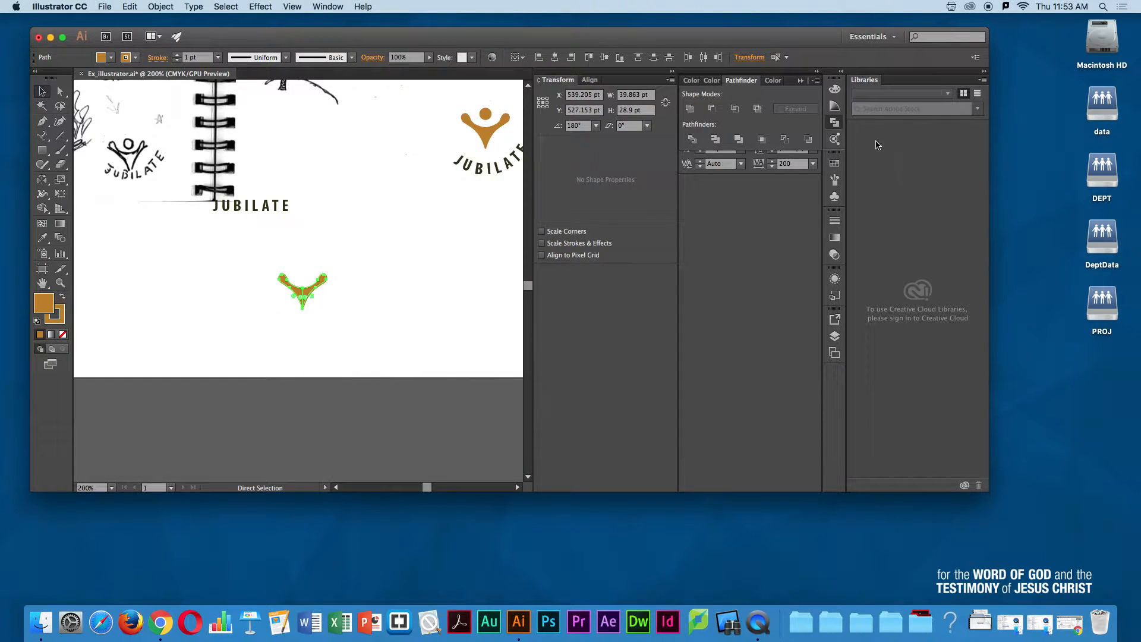
click(834, 122)
key(v)
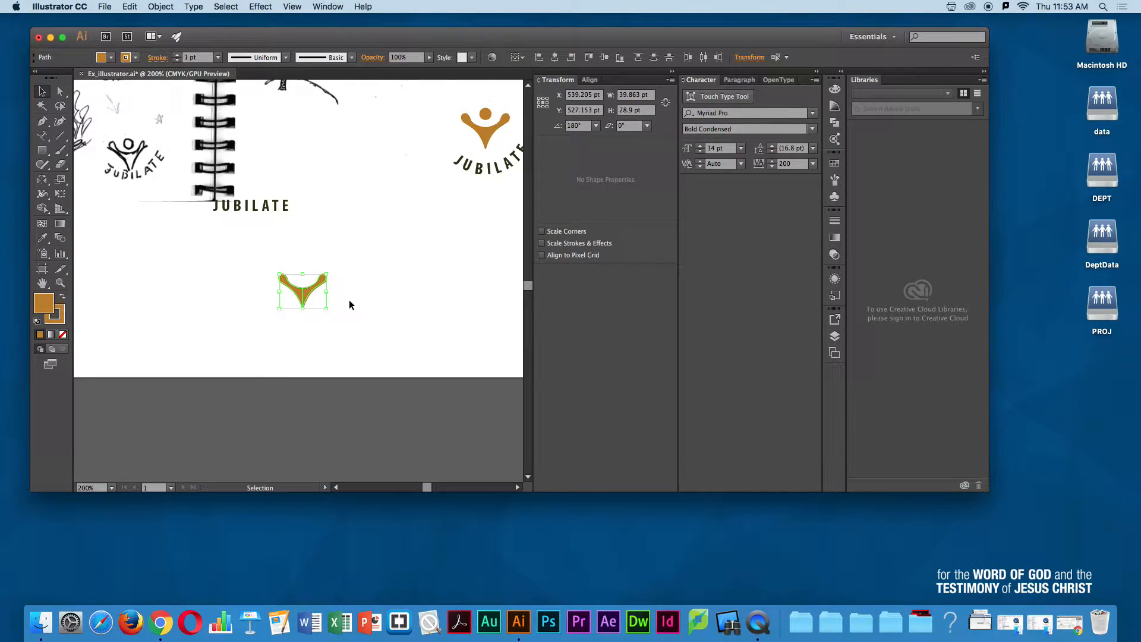
click(322, 337)
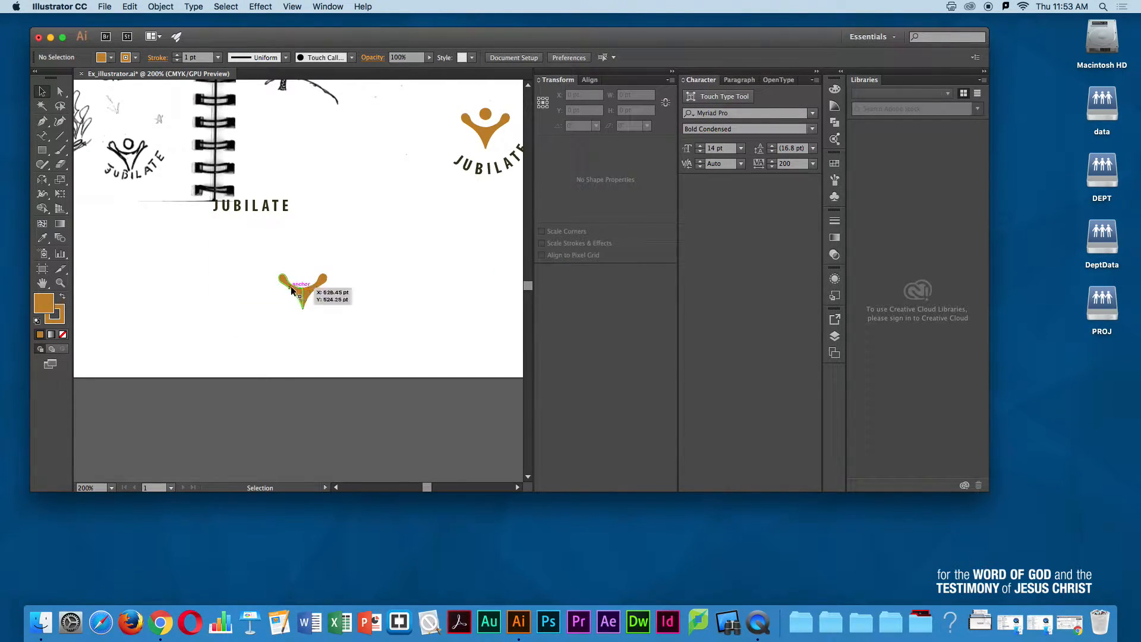
Step: Move both mirrored halves farther right on the artboard and merge them into one body shape with Pathfinder Unite
drag(313, 307, 428, 308)
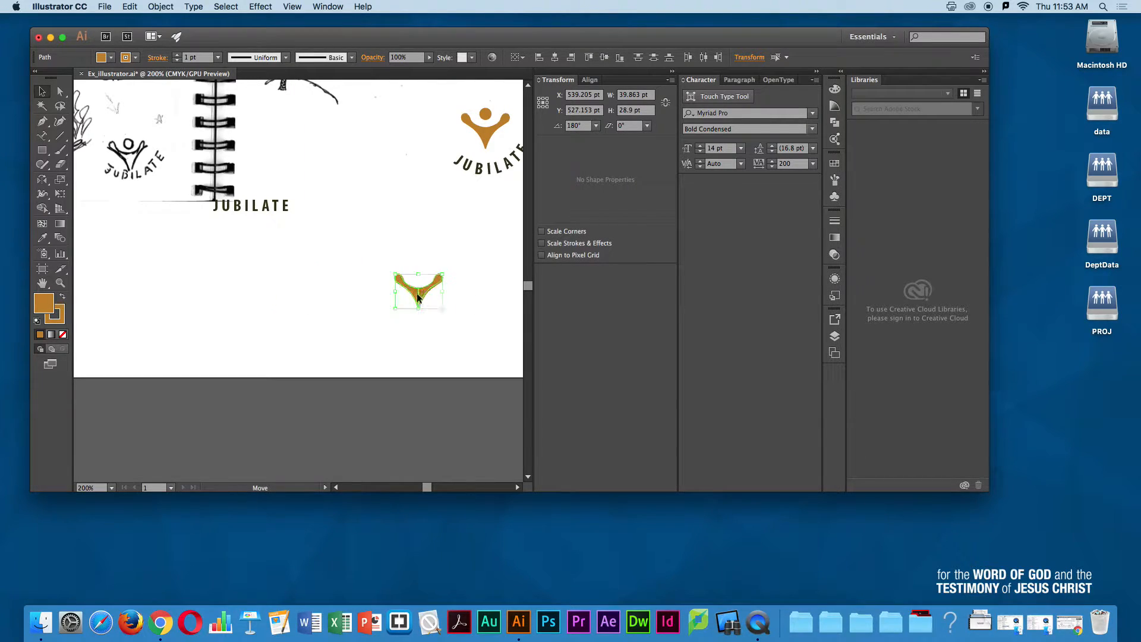
drag(377, 257, 445, 316)
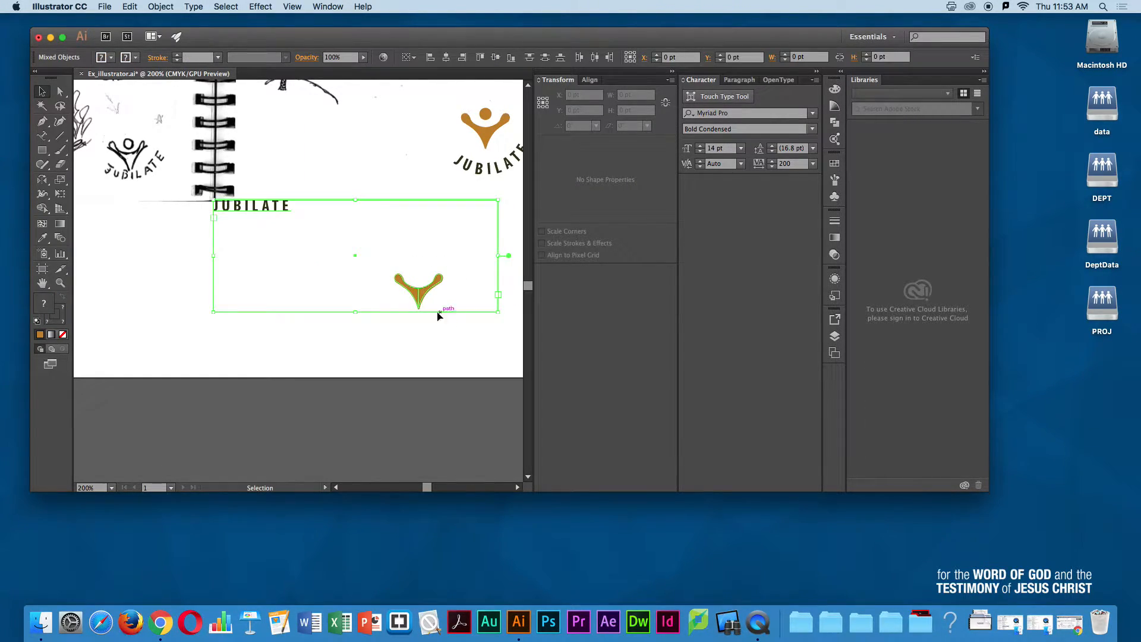
key(space)
super+click(426, 304)
click(326, 253)
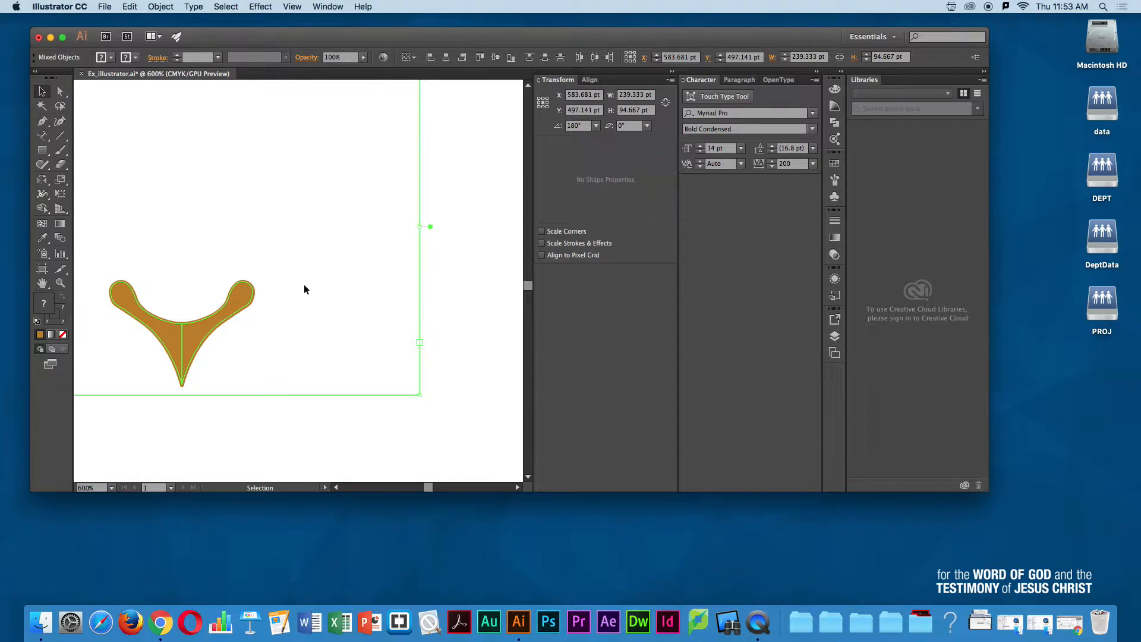
click(836, 126)
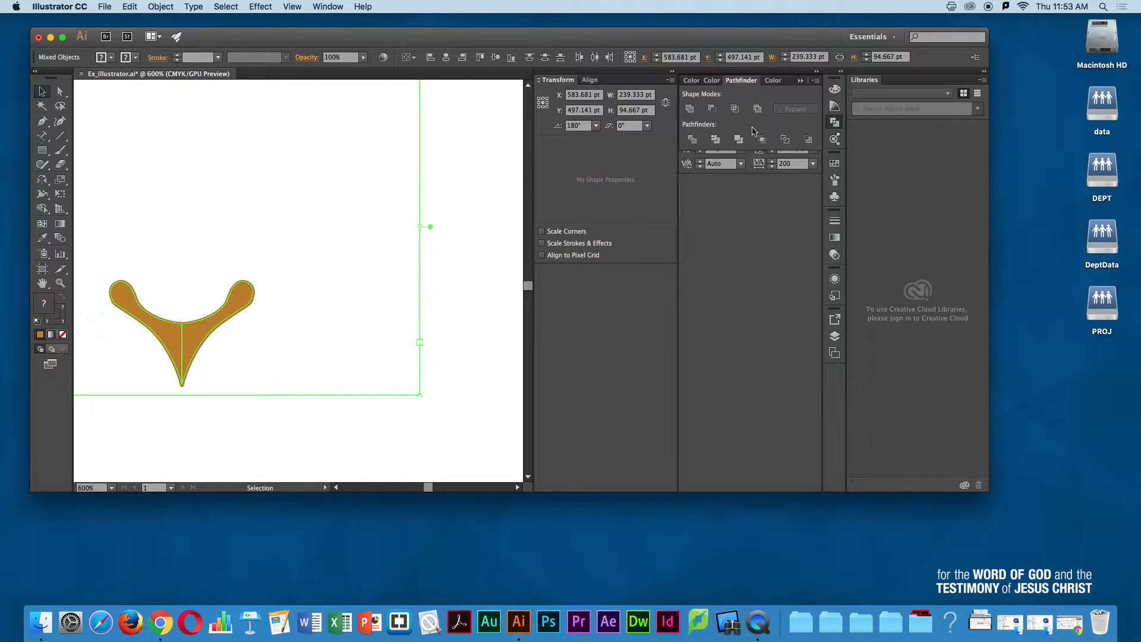
click(689, 109)
Step: Try to stretch the merged body's pointed bottom tip farther downward by moving its anchor point
click(208, 386)
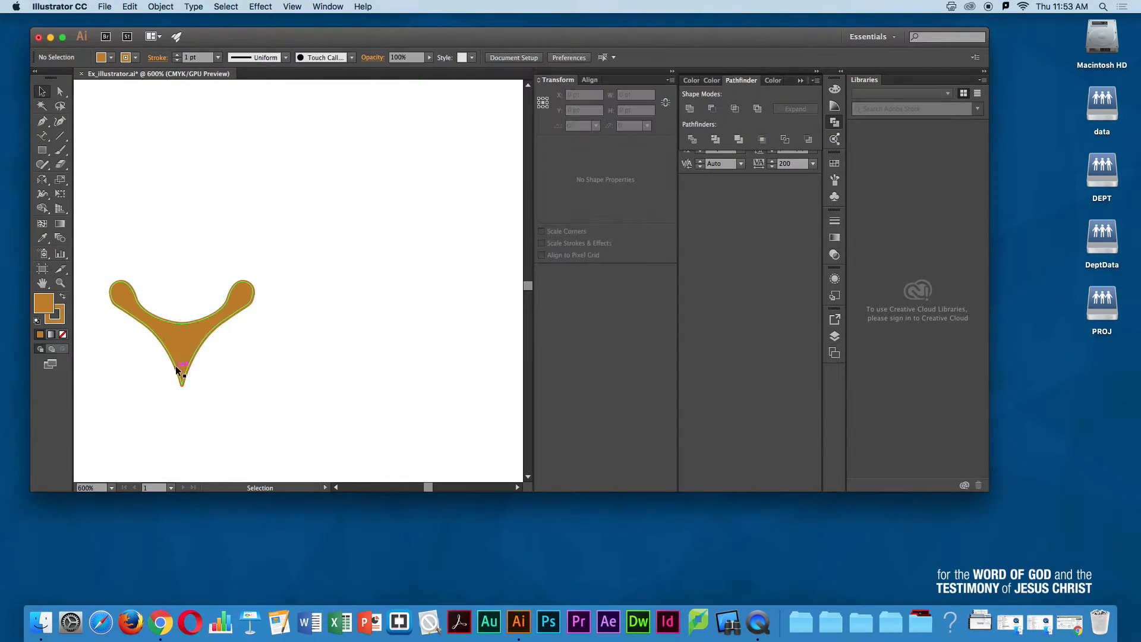
click(177, 357)
click(198, 413)
key(a)
click(181, 386)
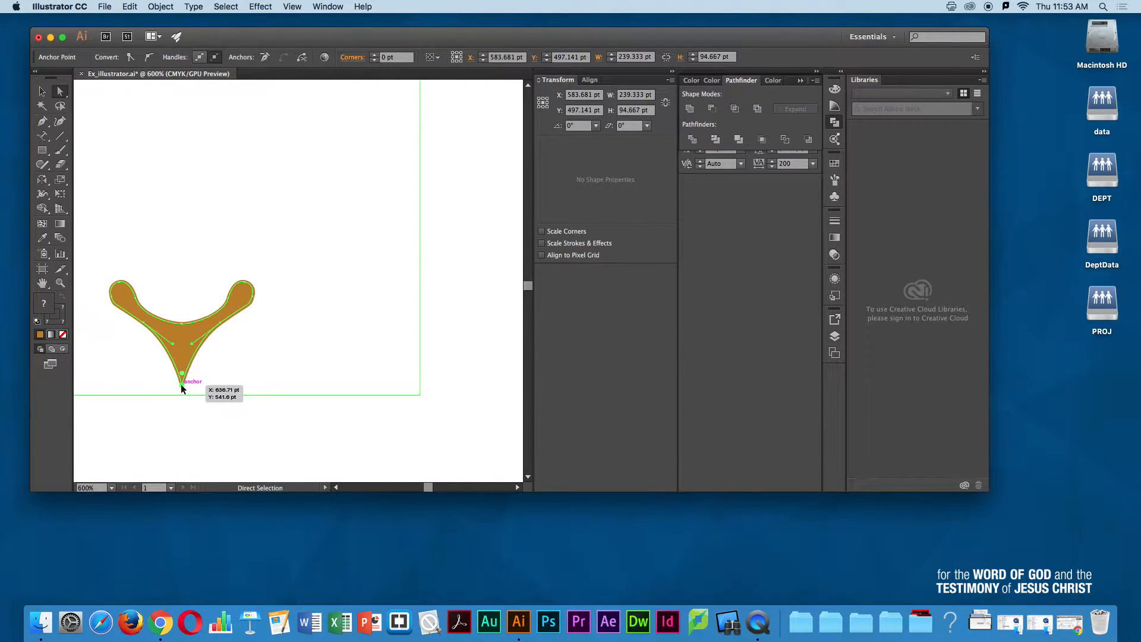
drag(181, 385, 182, 410)
click(273, 362)
Step: Inspect the merged body's pointed tip up close and compare the whole shape with the orange logo above it
alt+super+click(235, 342)
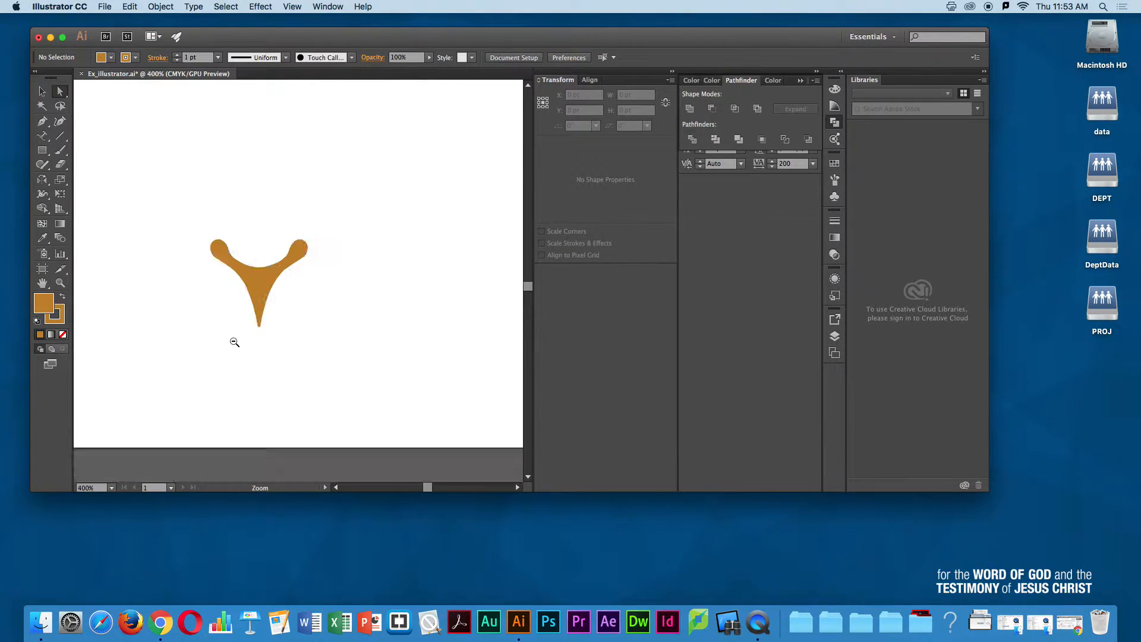
alt+super+click(231, 343)
alt+super+click(232, 342)
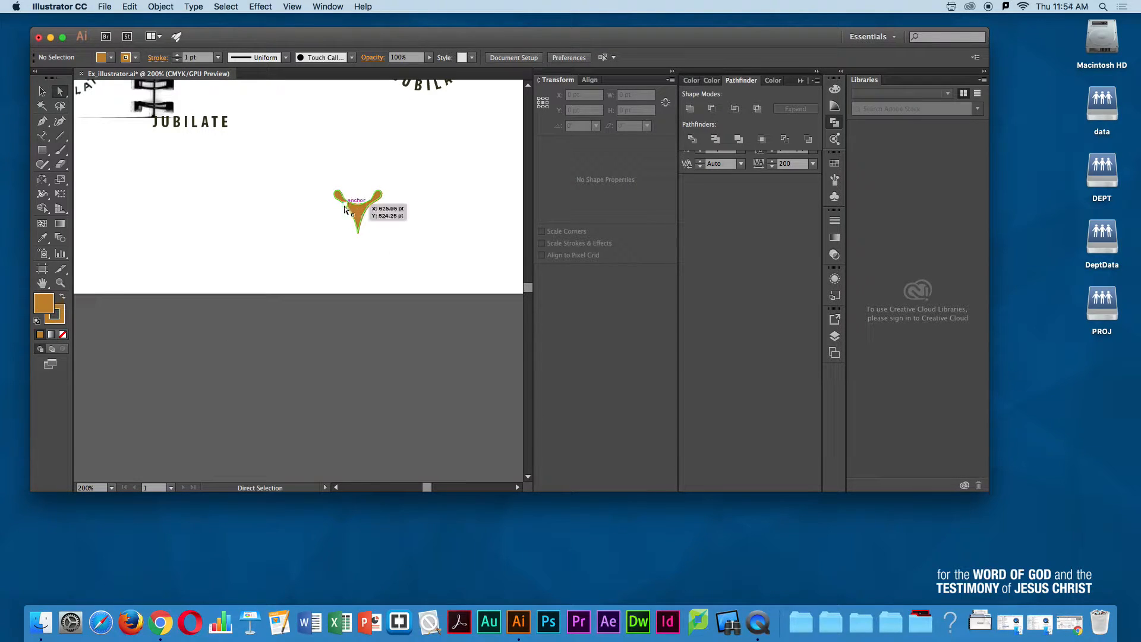
click(363, 212)
drag(349, 219, 329, 244)
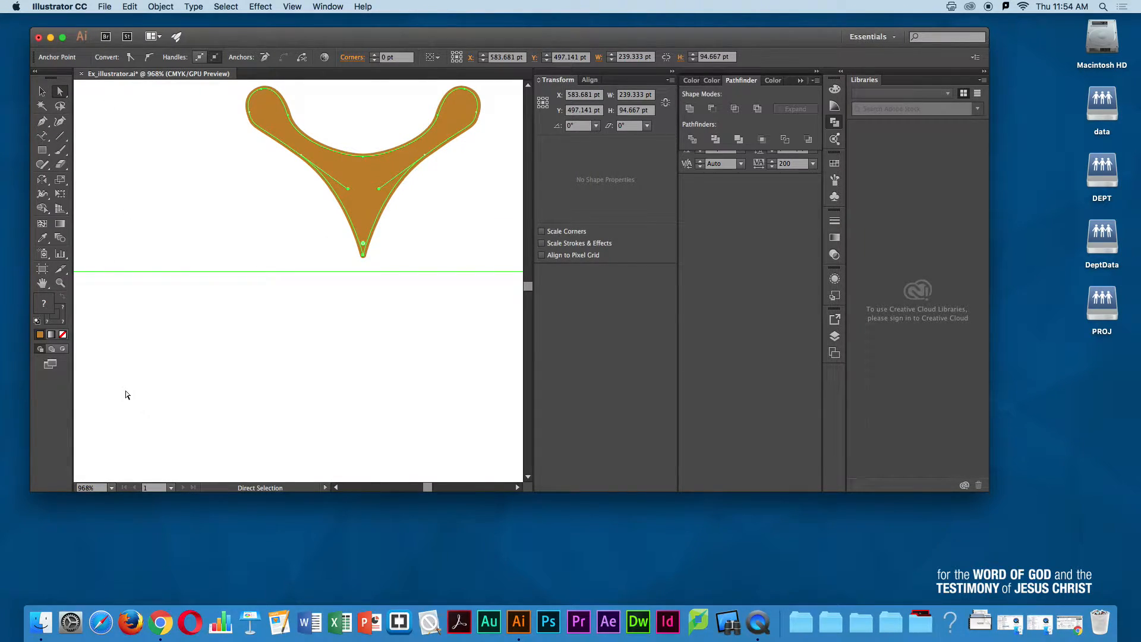
alt+super+click(414, 225)
alt+super+click(413, 226)
alt+super+click(306, 219)
alt+super+click(305, 220)
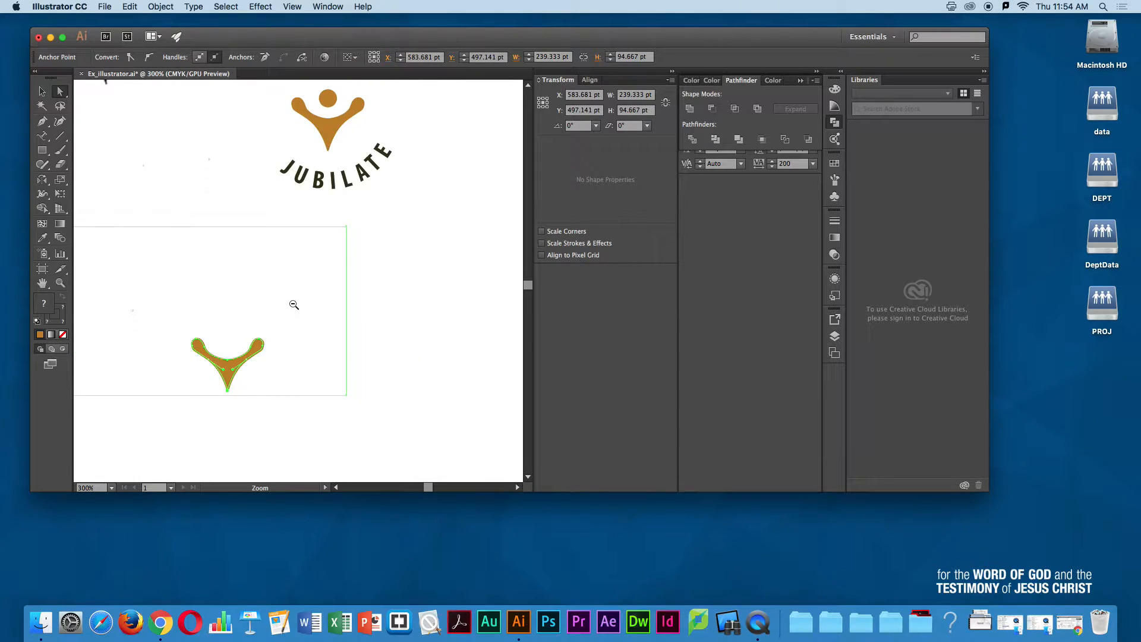
alt+super+click(291, 301)
alt+super+click(291, 300)
click(351, 276)
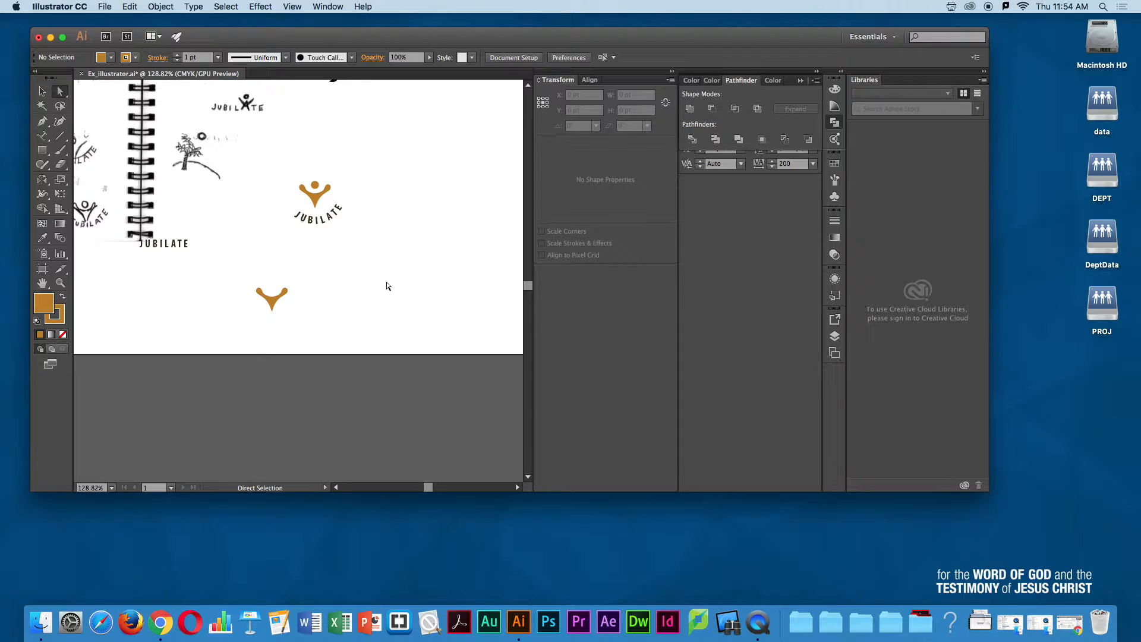
drag(364, 288, 349, 318)
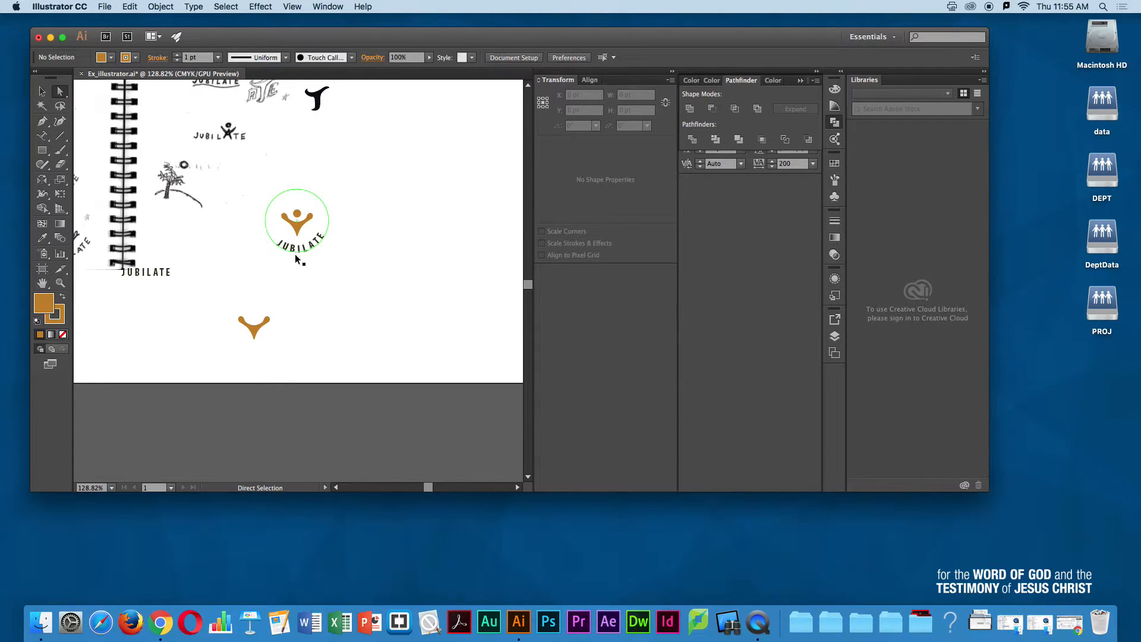
Step: Delete the curved lettering around the orange figure and move the straight JUBILATE text directly beneath the figure
key(v)
click(299, 255)
drag(375, 265, 359, 304)
click(315, 277)
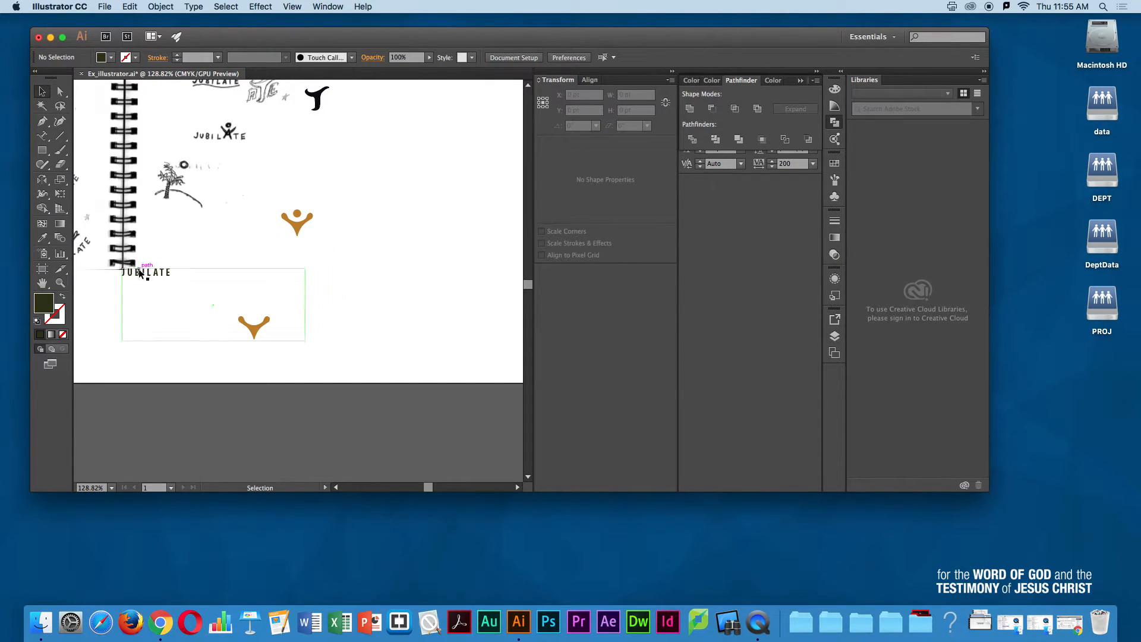
drag(149, 277, 298, 255)
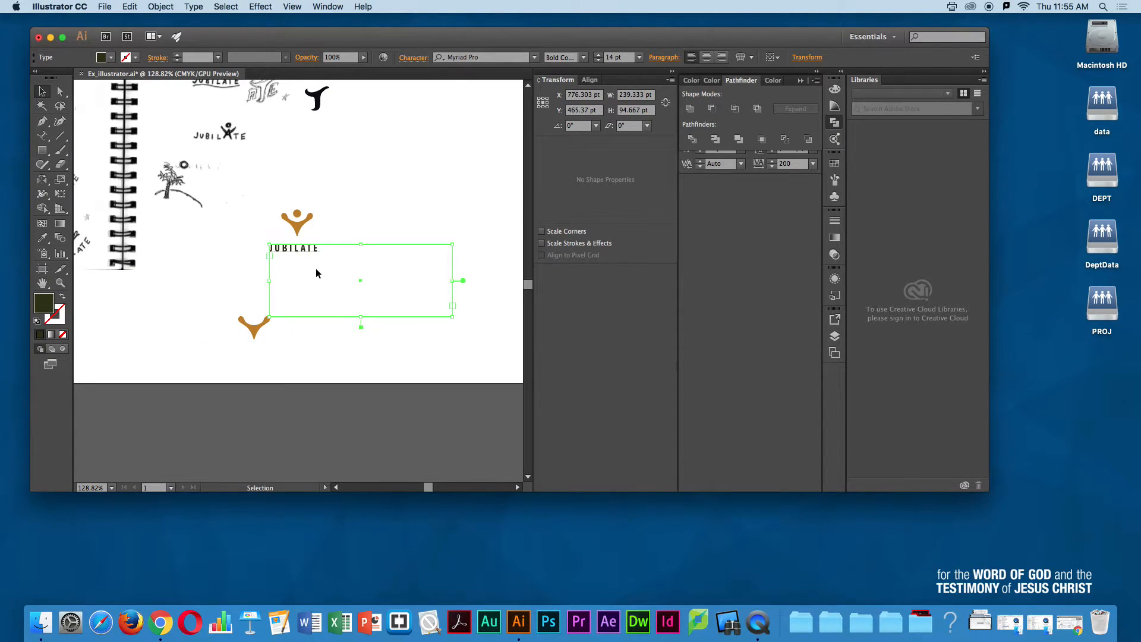
Step: Recolour the straight JUBILATE text to a very dark brown picked from the color spectrum
key(t)
double_click(289, 248)
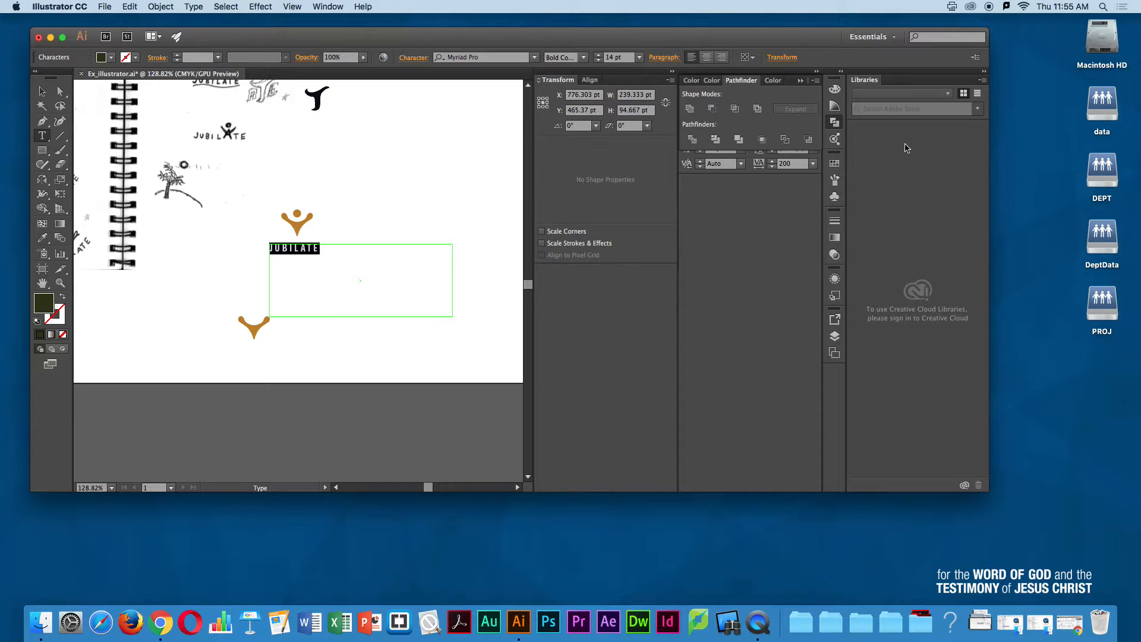
click(834, 107)
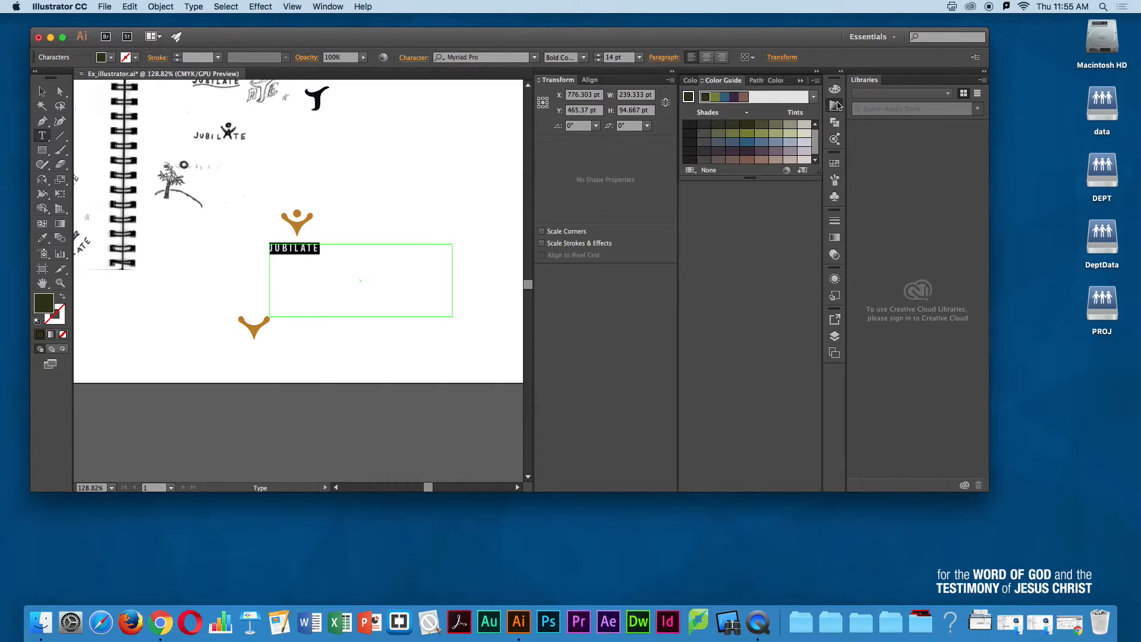
click(835, 90)
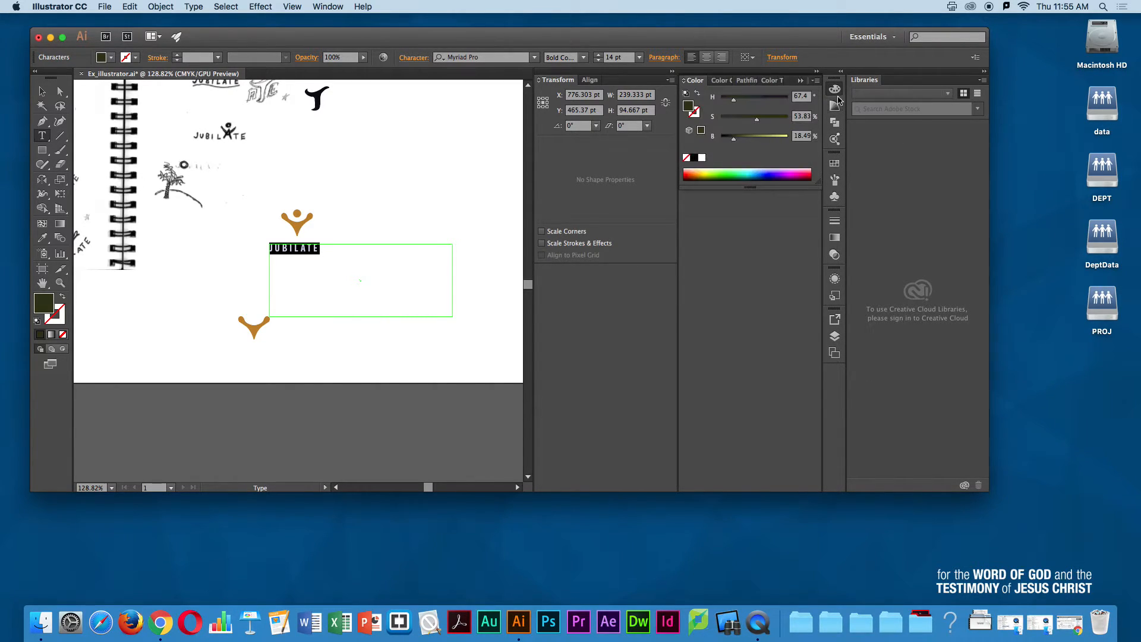
click(705, 175)
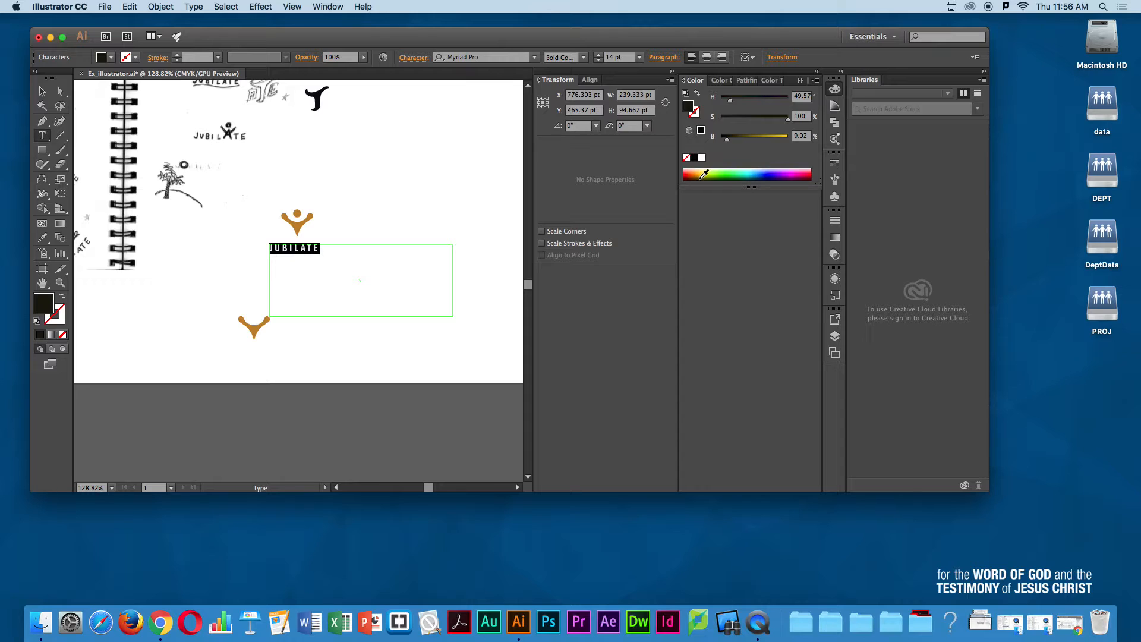
click(704, 175)
click(702, 178)
Step: Set the tracking of the JUBILATE text to 500
click(750, 81)
click(711, 81)
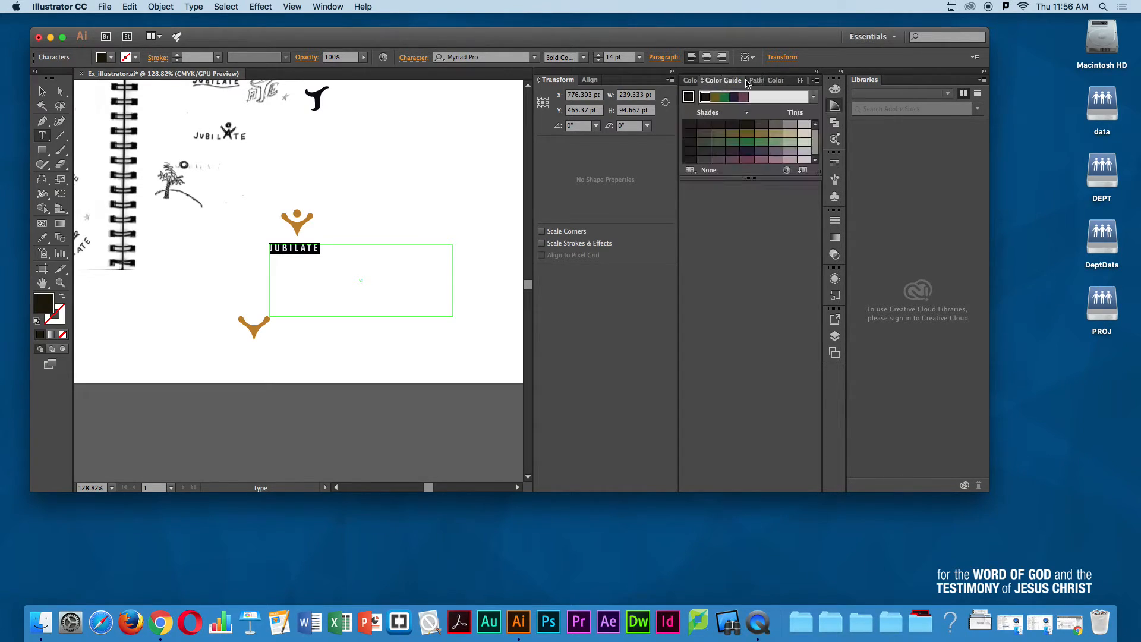
click(801, 80)
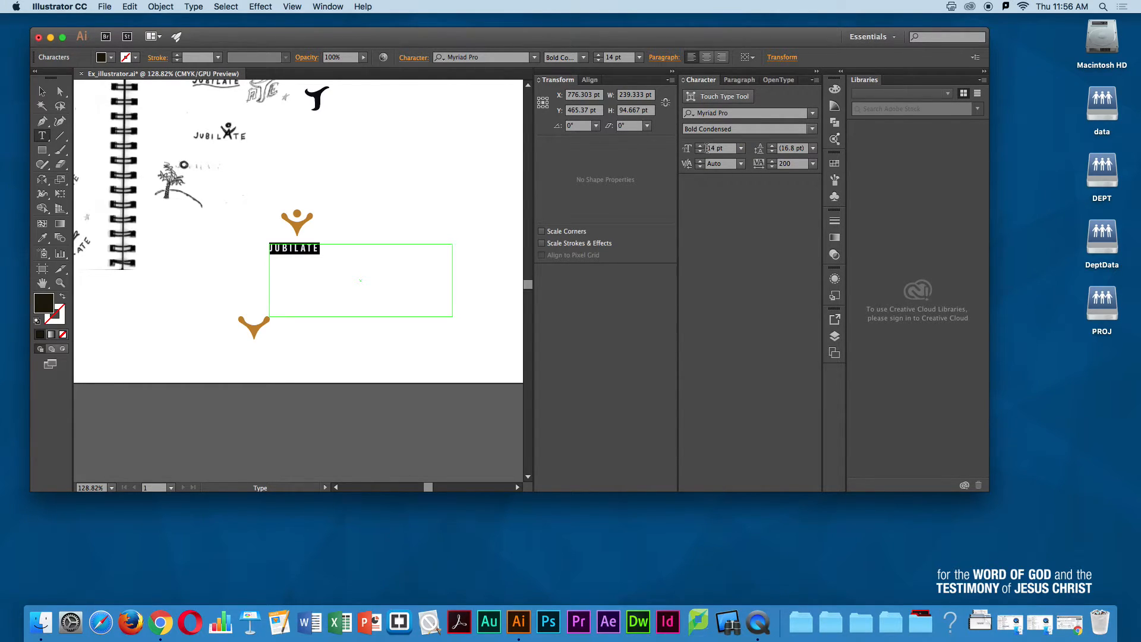
double_click(788, 164)
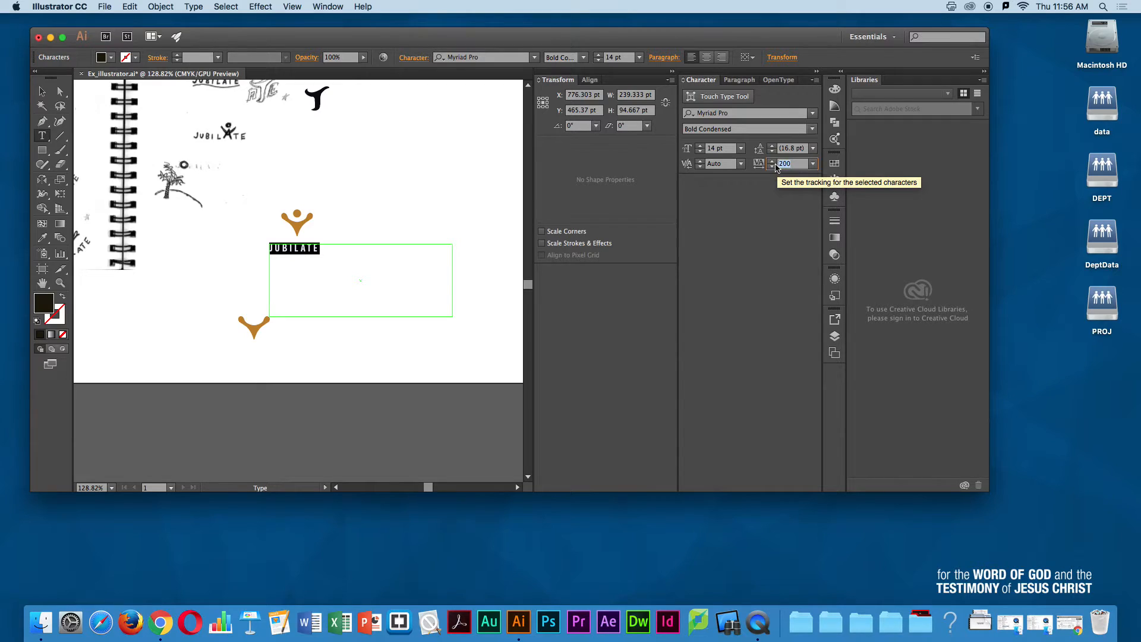
text(50)
key(Return)
click(800, 164)
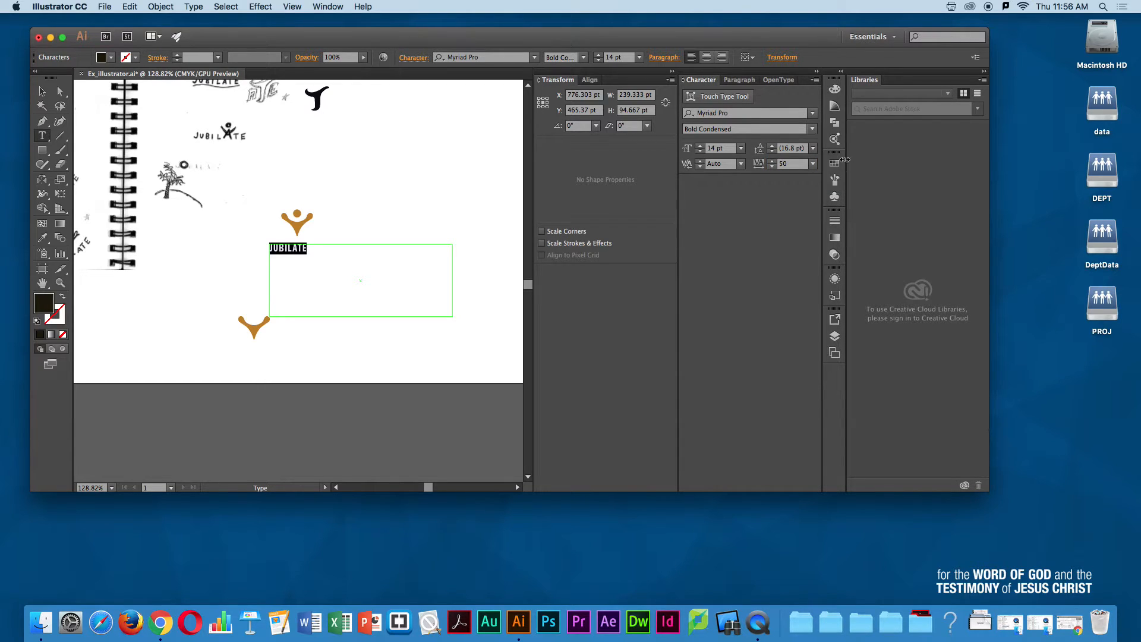
text(0)
key(Return)
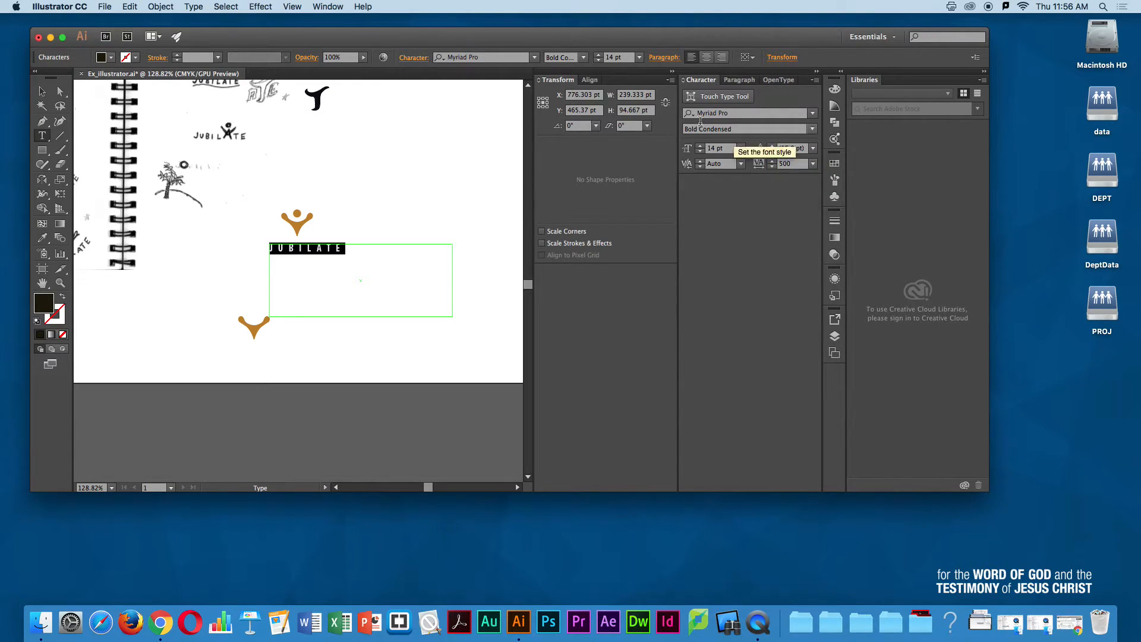
Step: Move the JUBILATE text slightly left and align its frame and the orange figure on their horizontal centres
click(41, 91)
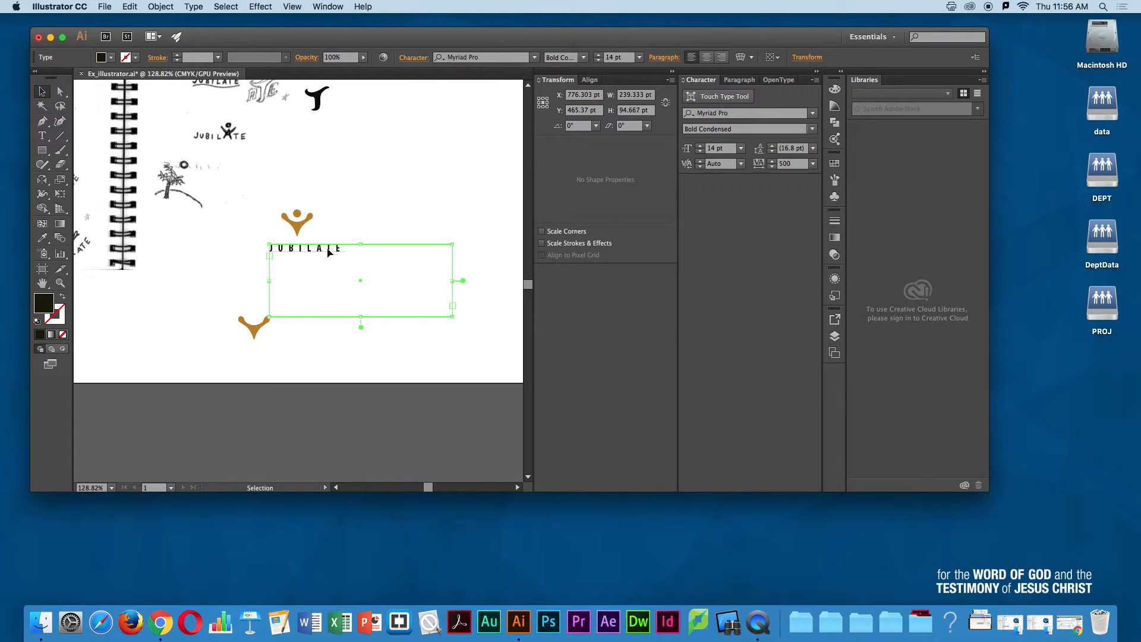
drag(333, 248, 322, 248)
drag(251, 182, 361, 279)
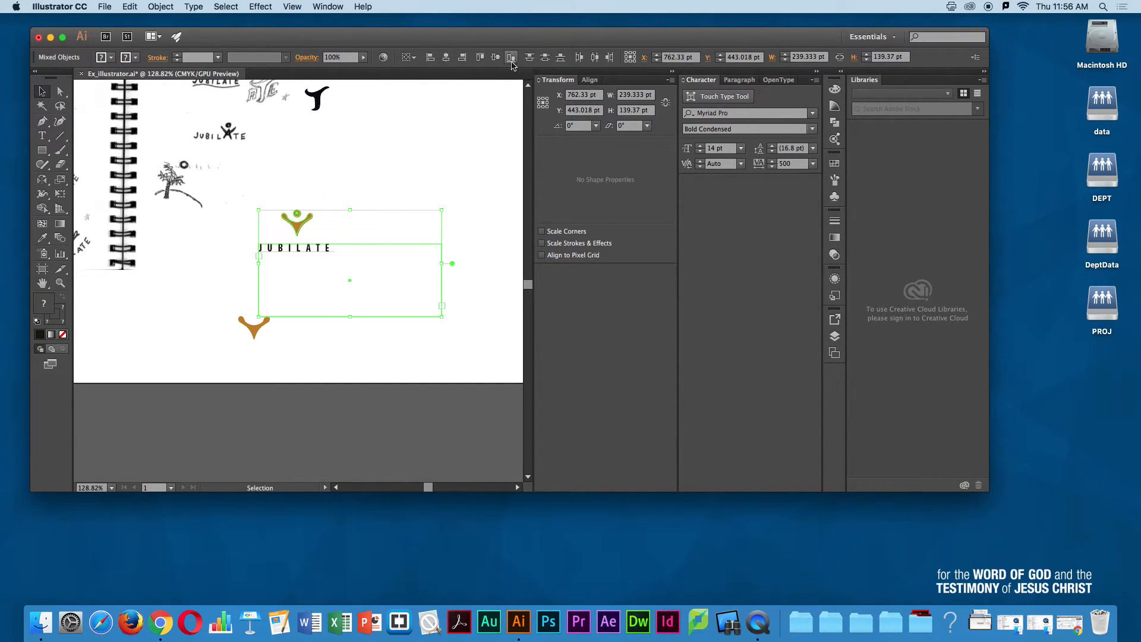
click(449, 60)
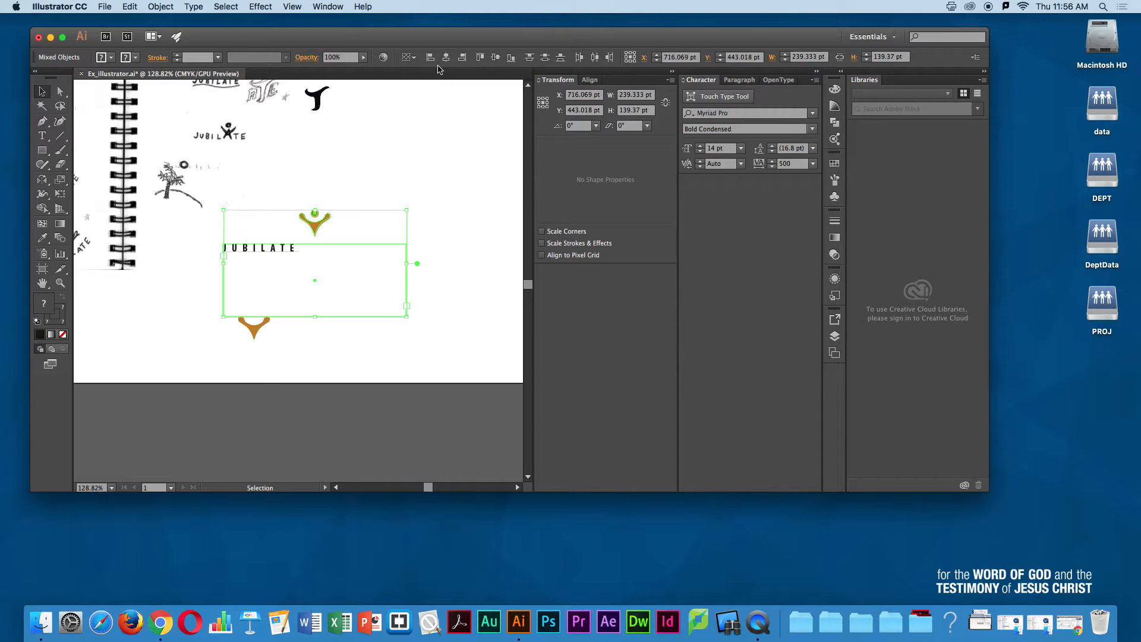
click(415, 163)
Step: Duplicate the JUBILATE text to the lower right of the original and convert the copy to outlines
click(269, 249)
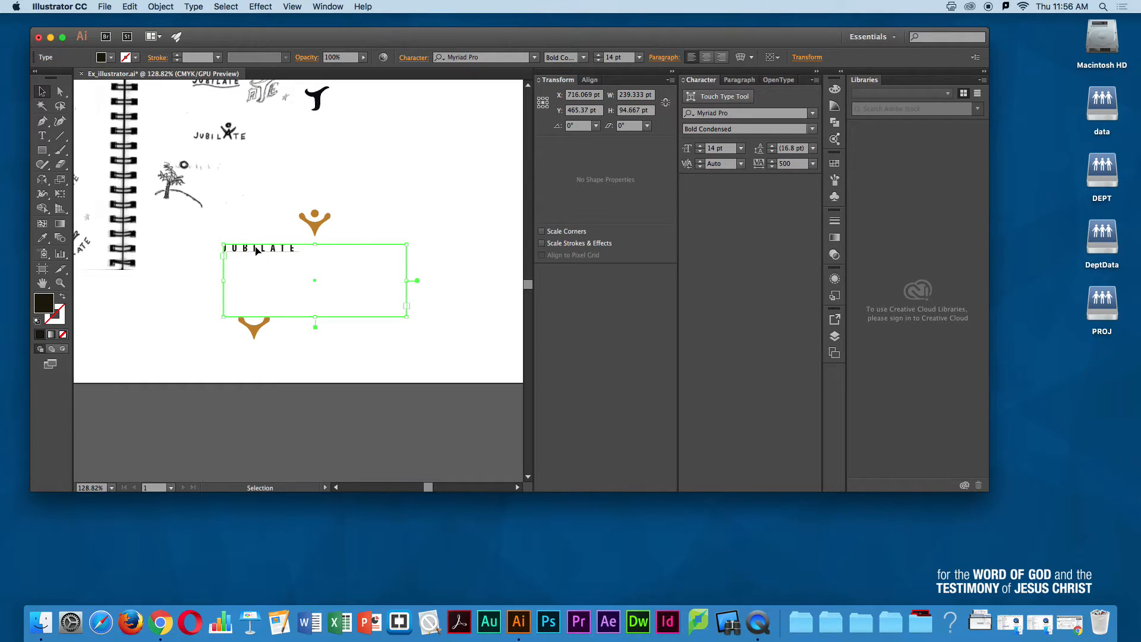
drag(261, 255, 378, 313)
key(super+shift+o)
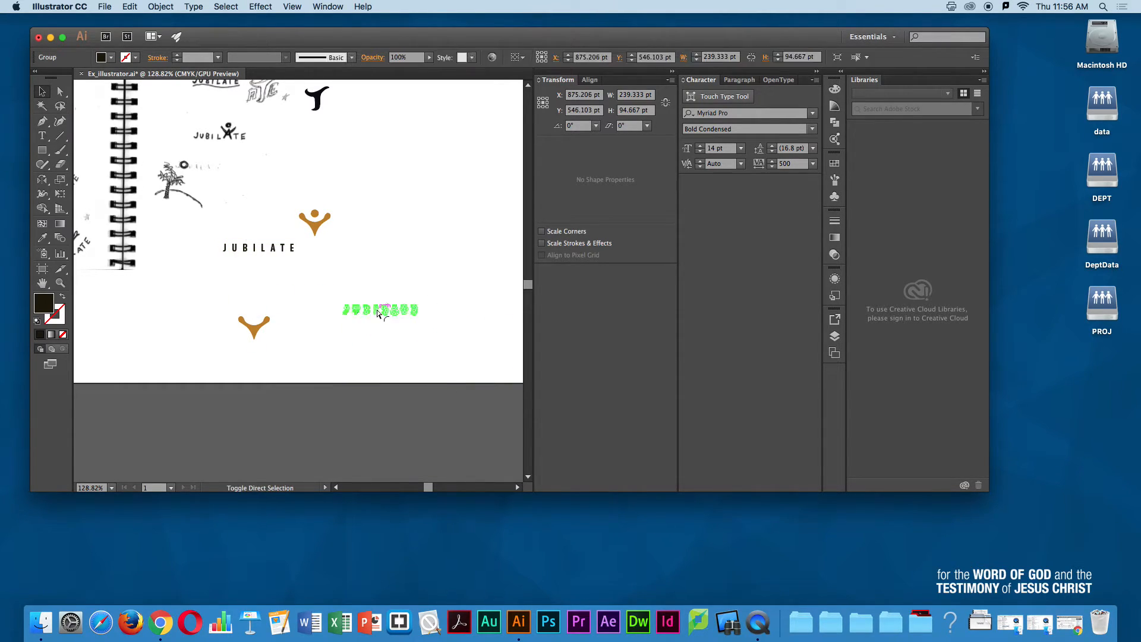
Step: Group the orange figure's head and body and move the group above the outlined JUBILATE lettering
click(318, 232)
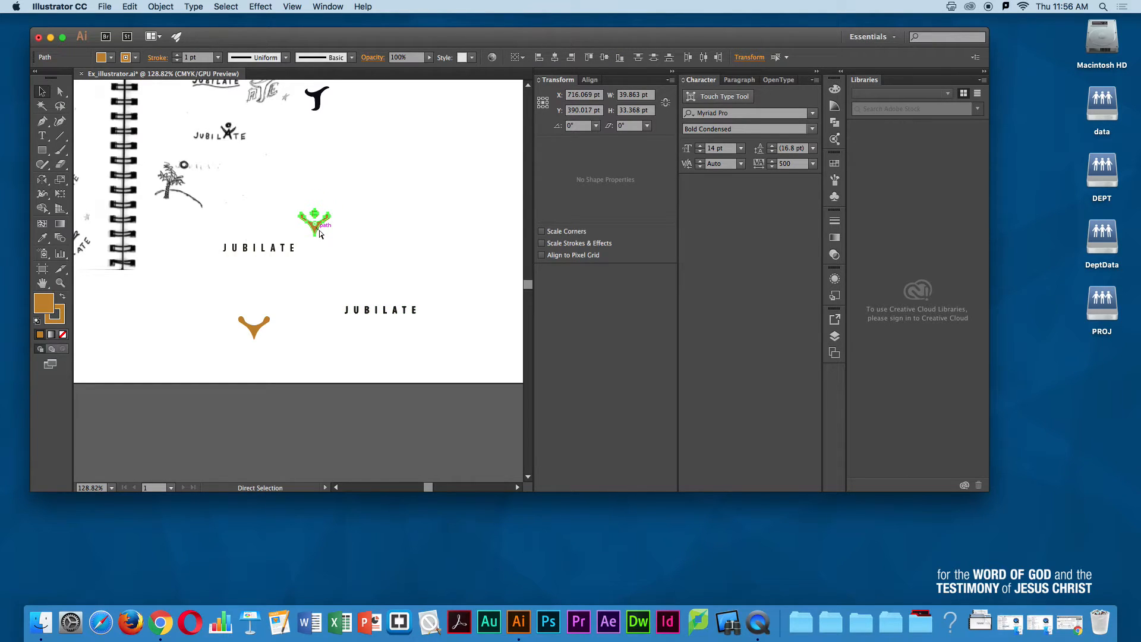
key(super+g)
drag(318, 229, 370, 274)
Step: Inspect the orange figure and the outlined lettering up close, selecting each in turn to check their grouping
shift+click(371, 312)
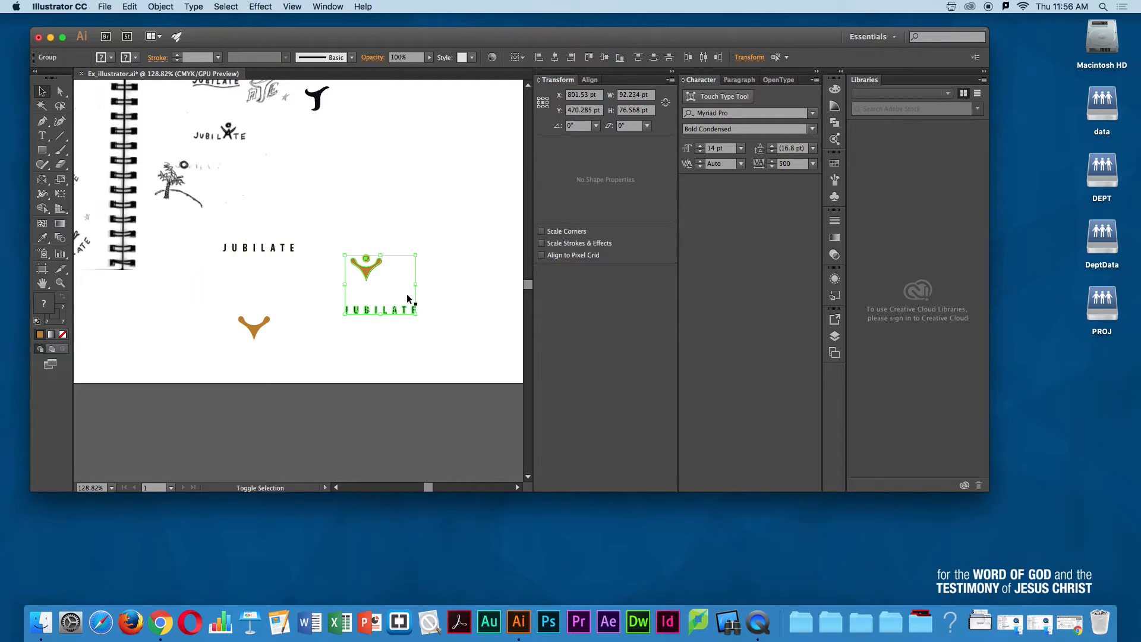
drag(330, 255, 386, 235)
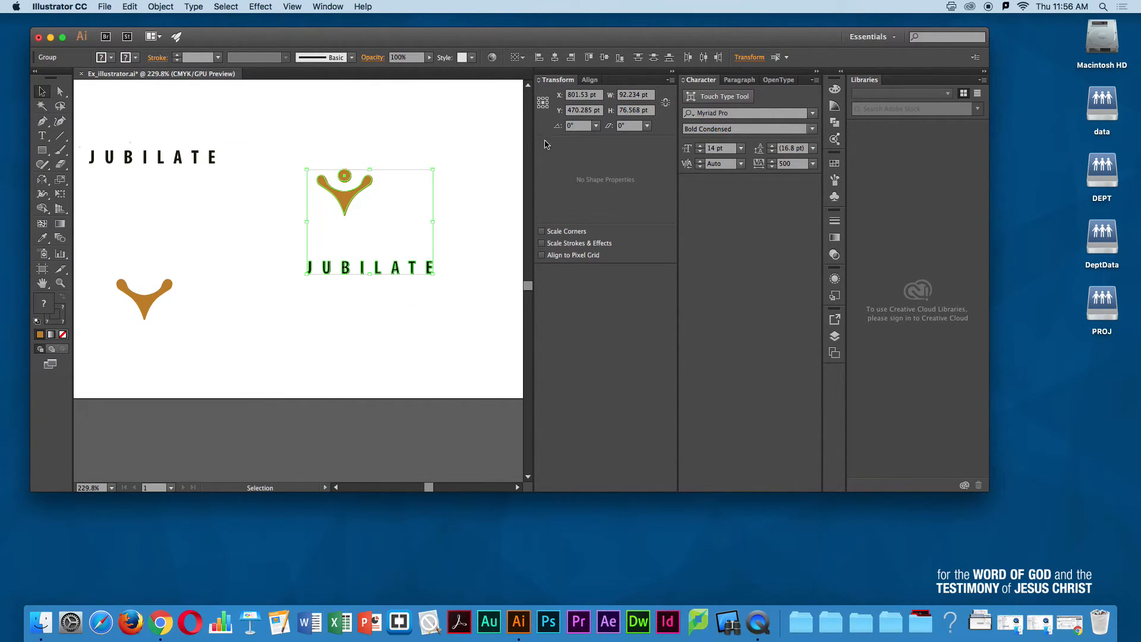
click(454, 137)
click(348, 201)
key(super)
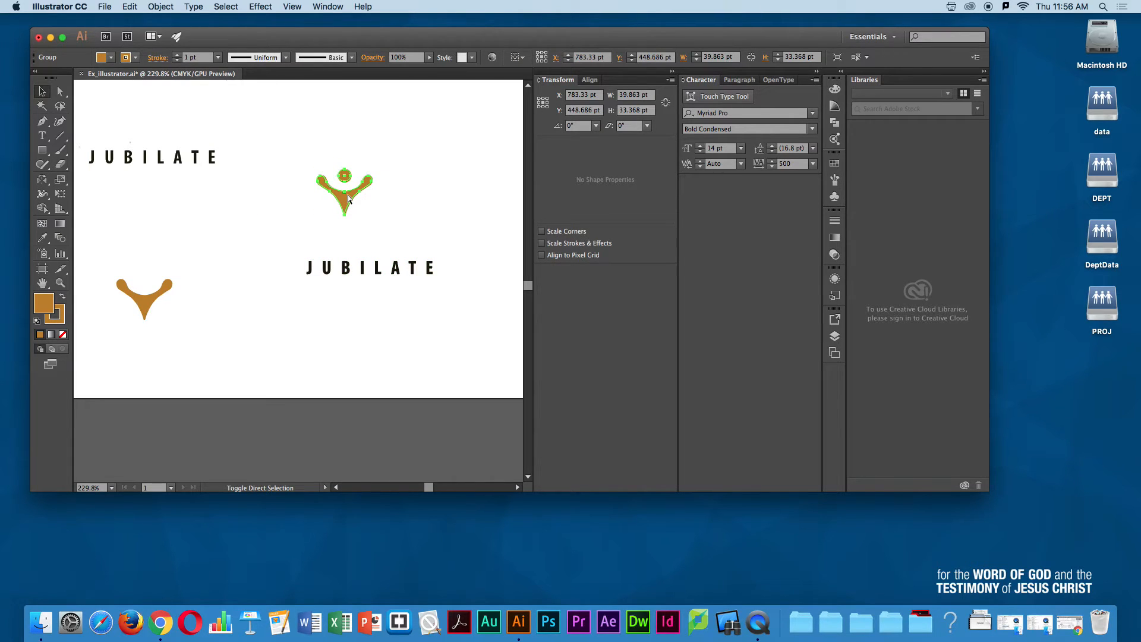
click(418, 224)
drag(307, 162, 466, 282)
click(402, 251)
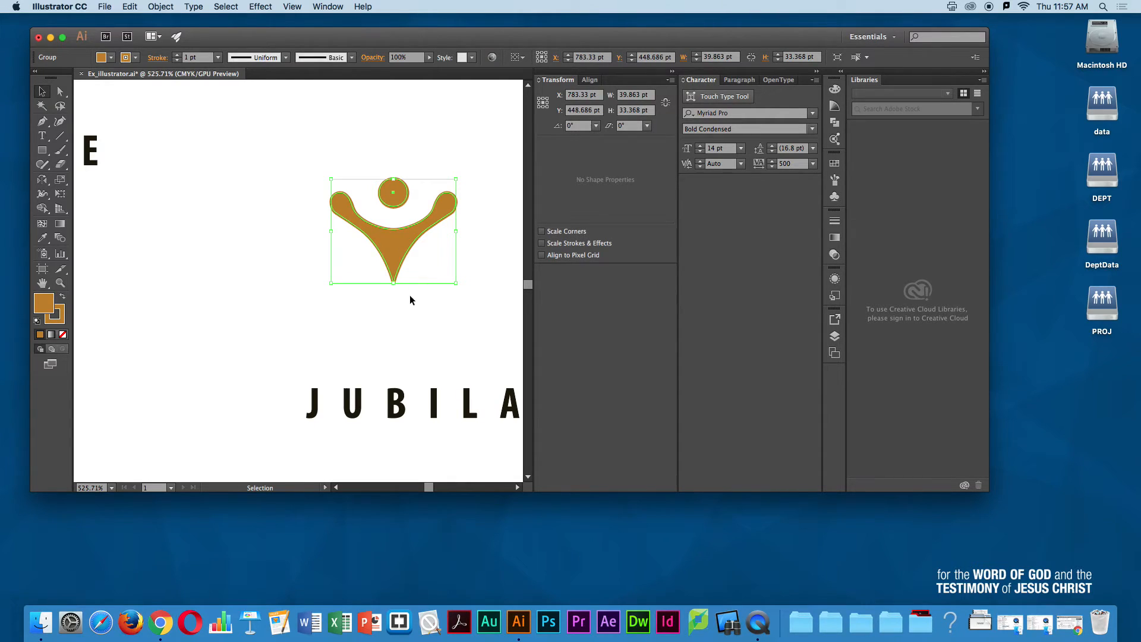
click(382, 403)
alt+super+click(373, 311)
alt+super+click(353, 296)
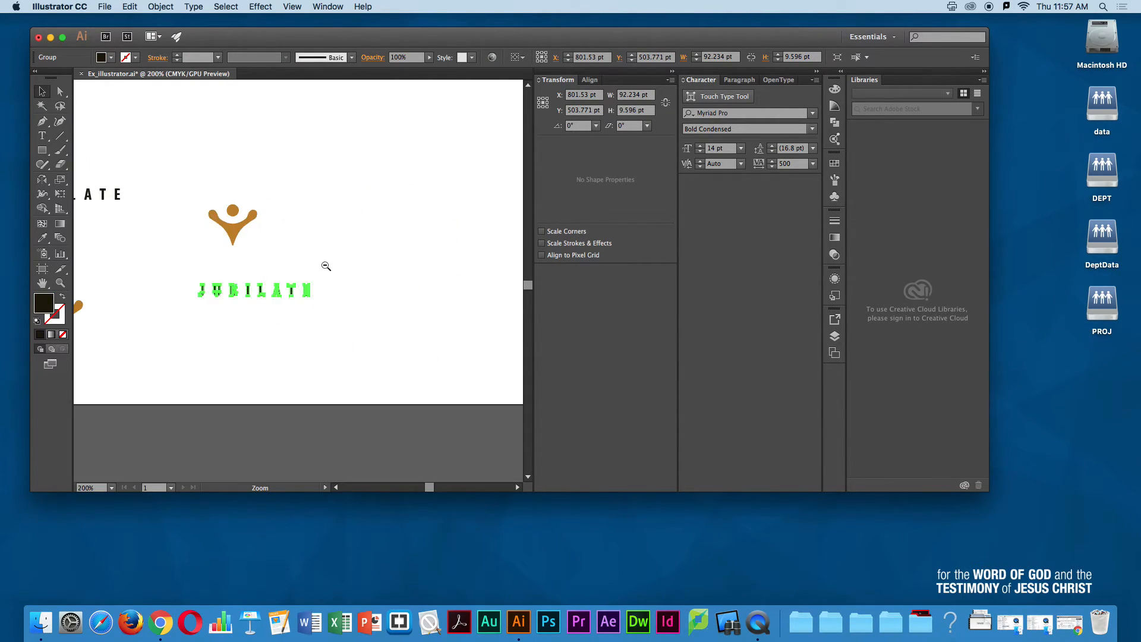
Step: Select only the orange figure and the outlined JUBILATE lettering, leaving out the text frame, and align their horizontal centres
drag(210, 174, 312, 312)
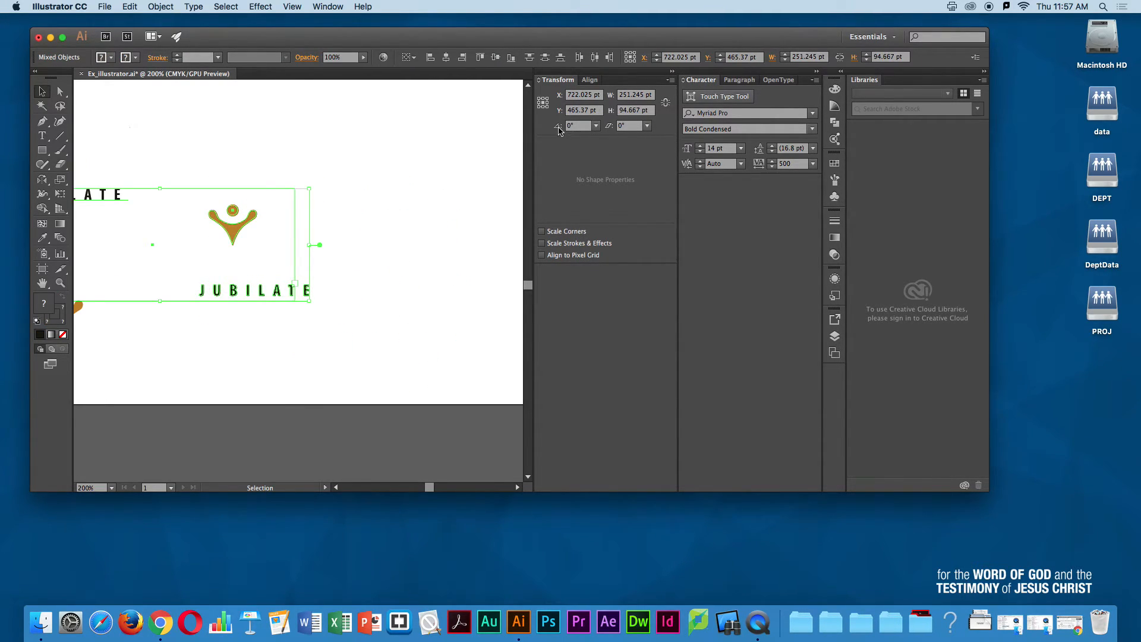
alt+super+click(356, 159)
alt+super+click(356, 159)
shift+click(110, 384)
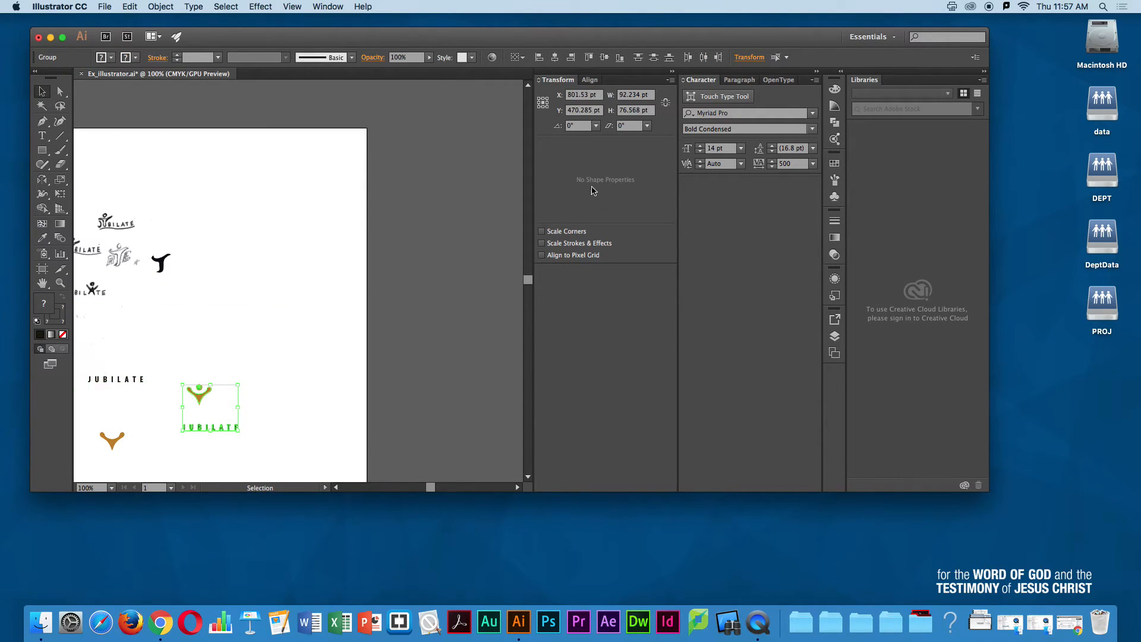
click(555, 57)
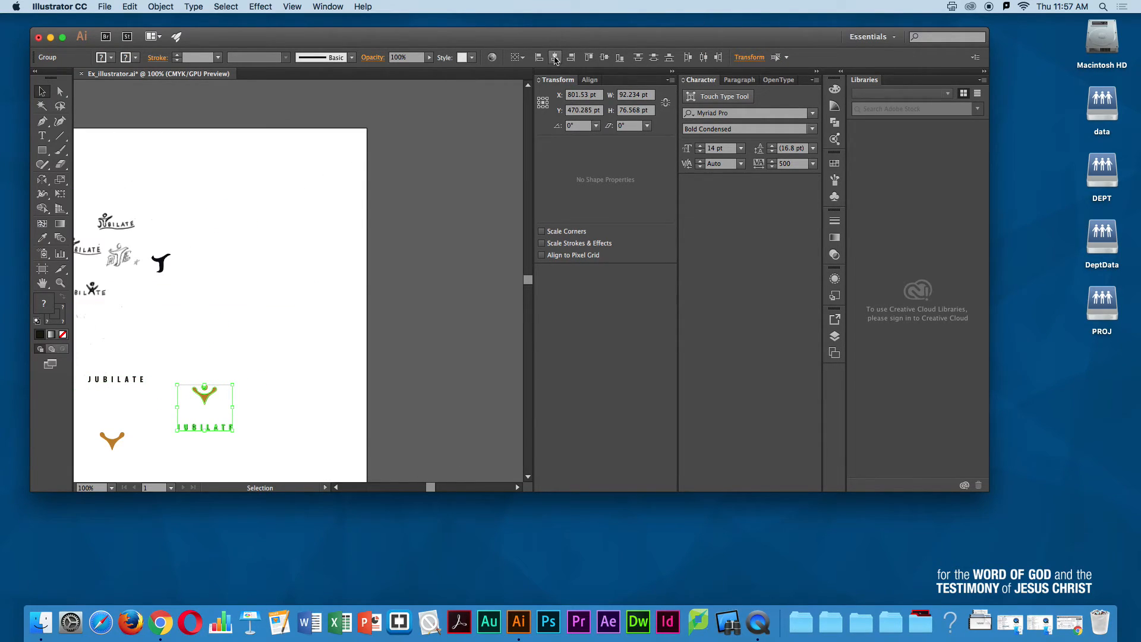
click(302, 282)
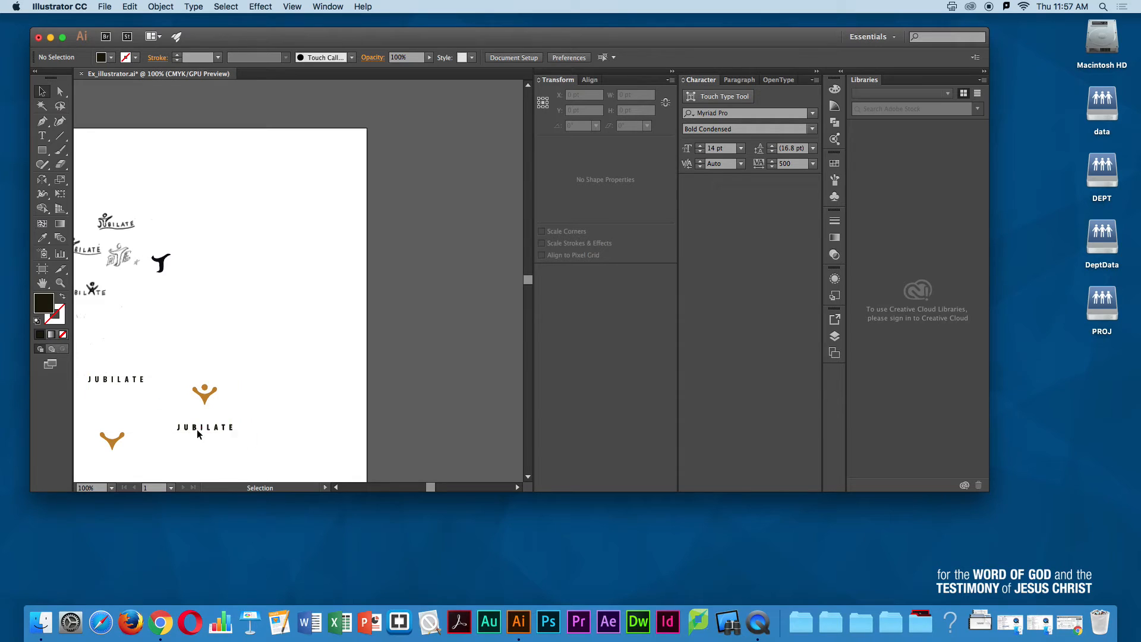
Step: Select the orange figure and the outlined lettering without the text frame, and move them together to the artboard's empty upper-right area
drag(211, 351, 234, 404)
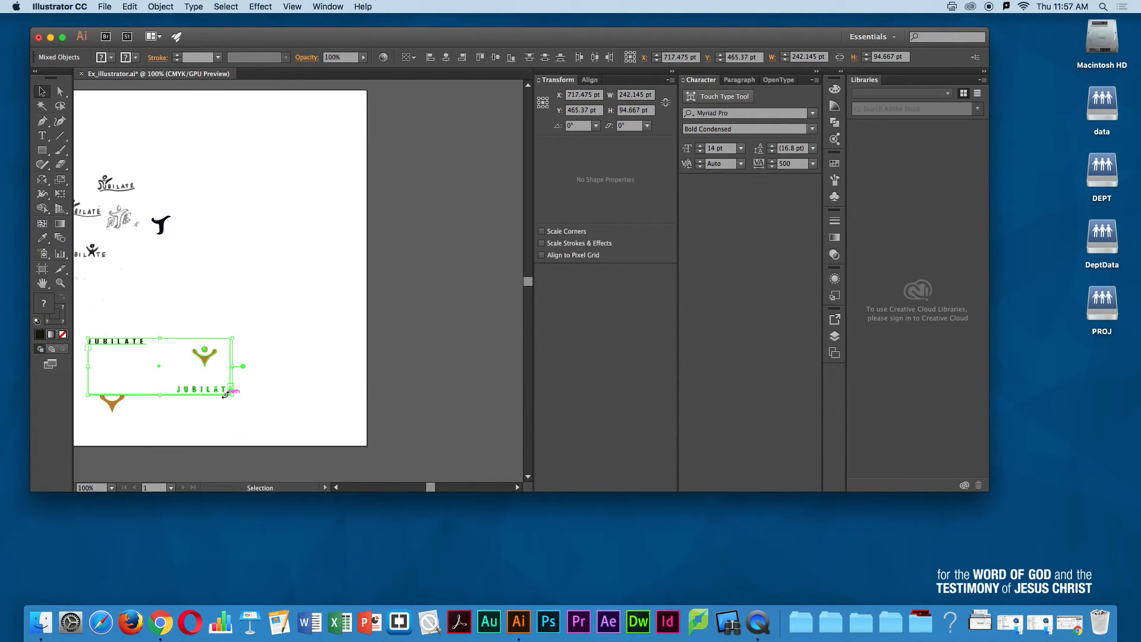
shift+click(118, 348)
drag(203, 358, 268, 144)
click(233, 139)
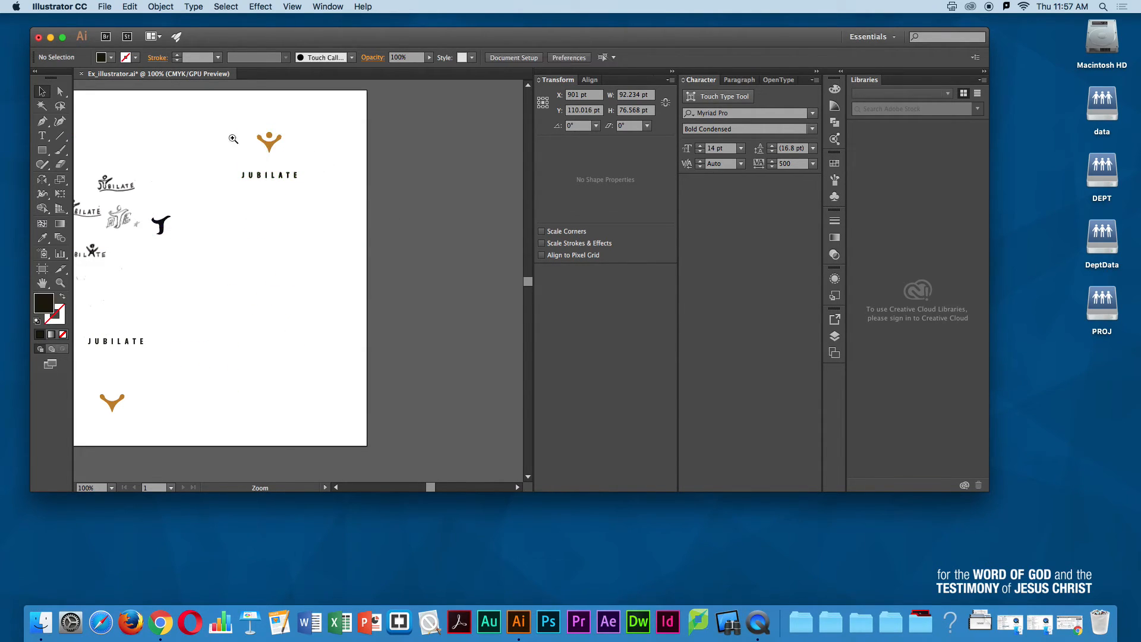
Step: Move the outlined JUBILATE lettering straight up so it sits closer beneath the orange figure
click(233, 138)
drag(306, 227, 306, 208)
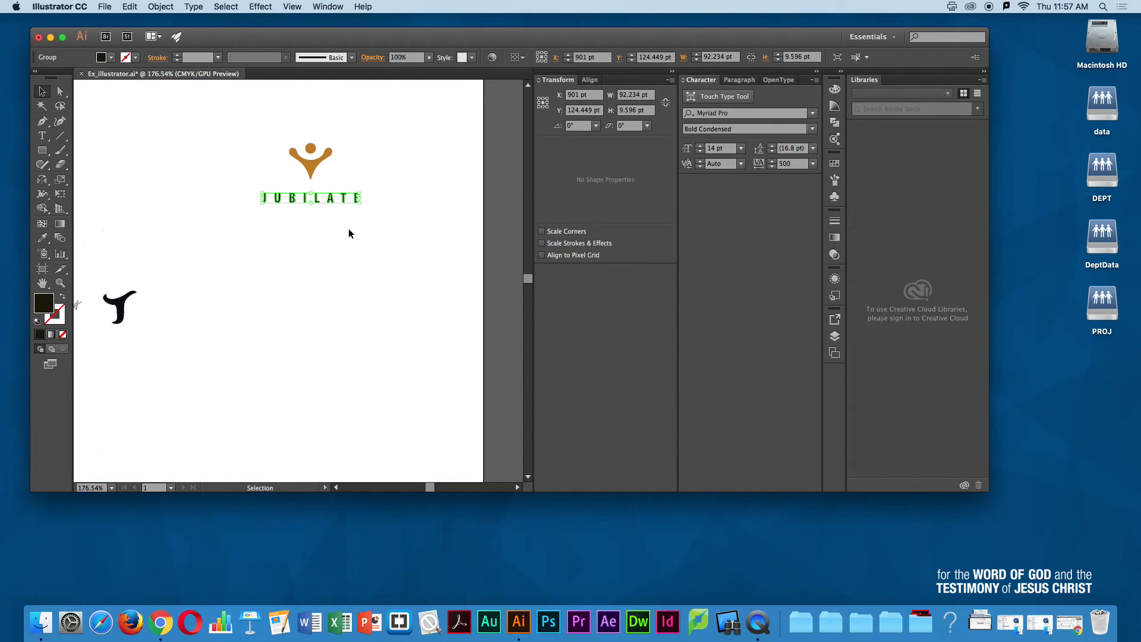
click(326, 239)
alt+click(317, 240)
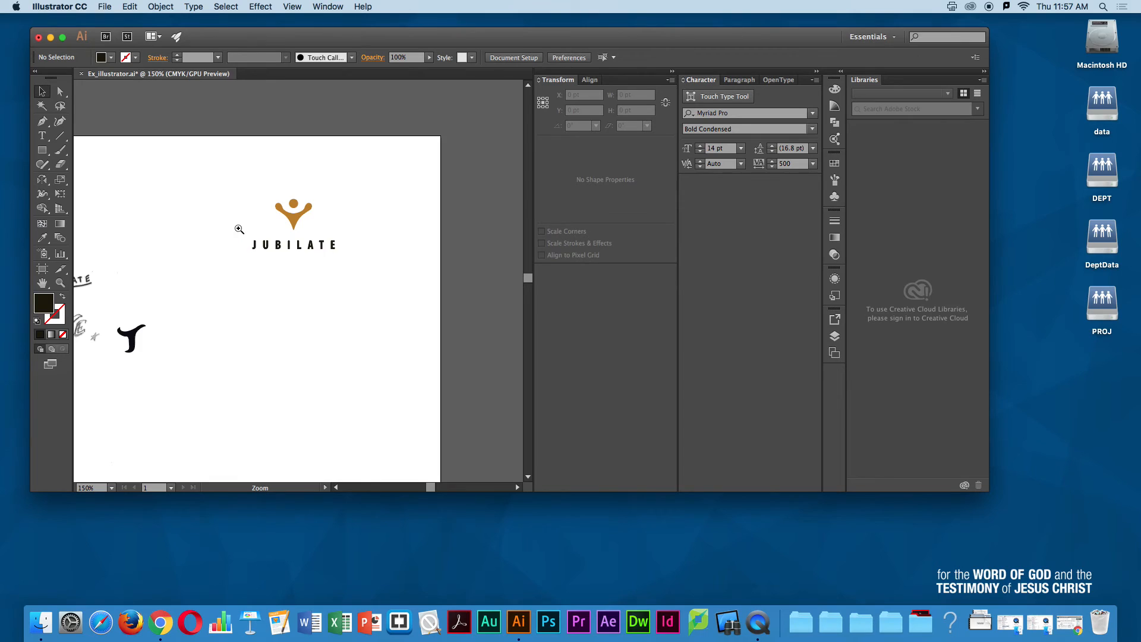
Step: Try moving the outlined lettering farther down and to the right of the figure, and undo the move
drag(237, 229, 476, 265)
click(357, 302)
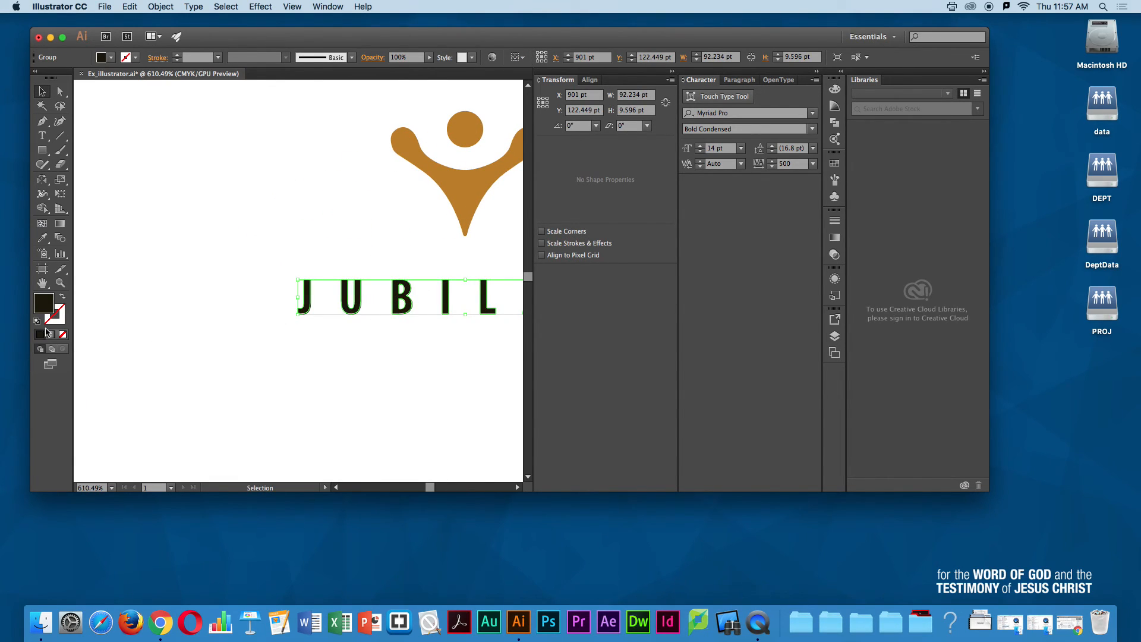
drag(304, 306, 335, 386)
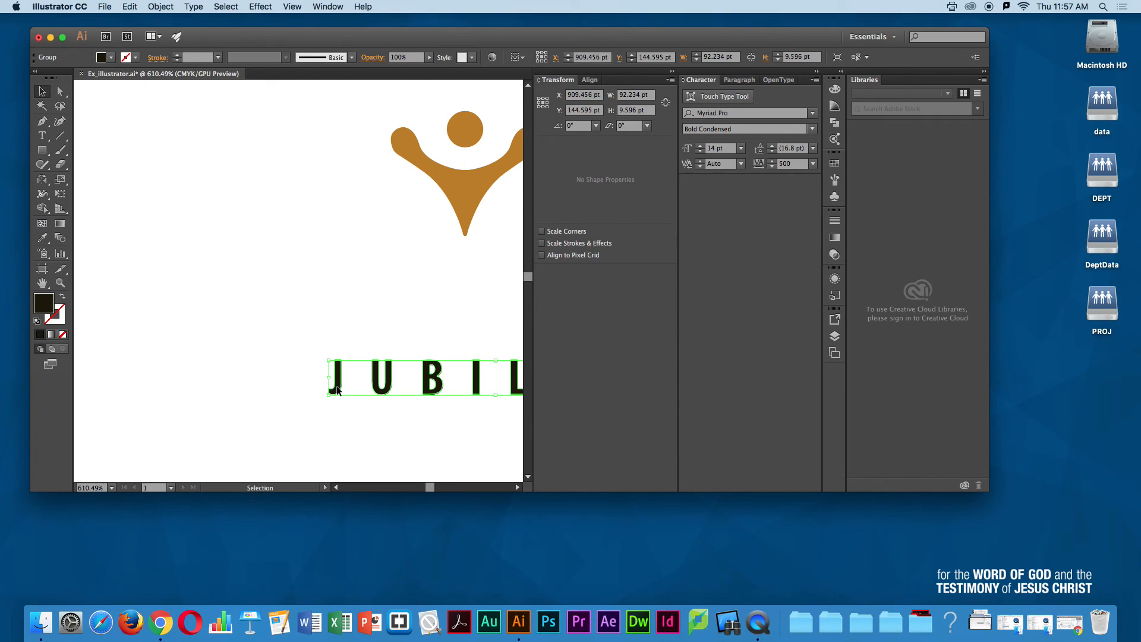
key(ctrl+z)
alt+super+click(401, 304)
alt+super+click(401, 305)
alt+super+click(401, 305)
alt+super+click(253, 305)
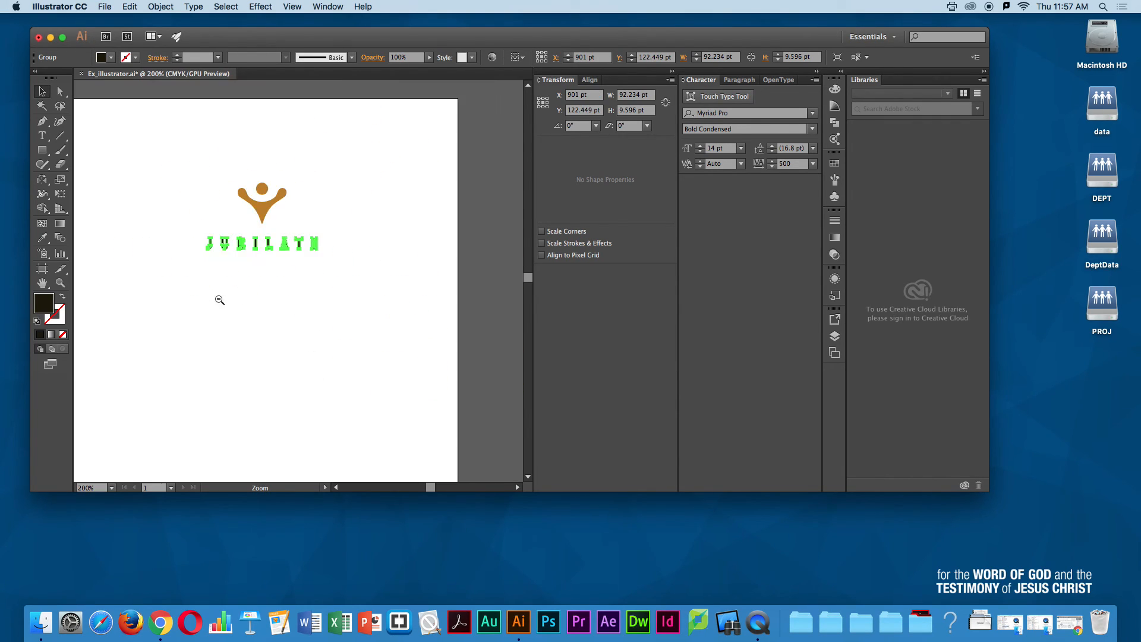
Step: Deselect the lettering, save the document and move its window down to uncover the Finder windows behind it
click(278, 288)
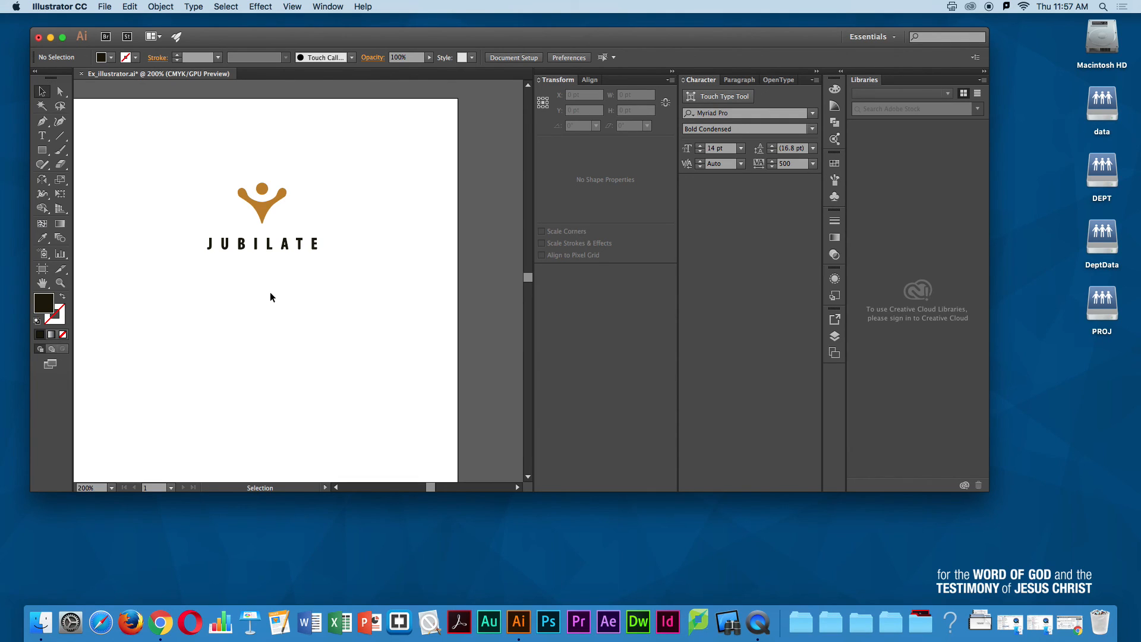
key(super+s)
drag(224, 45, 288, 259)
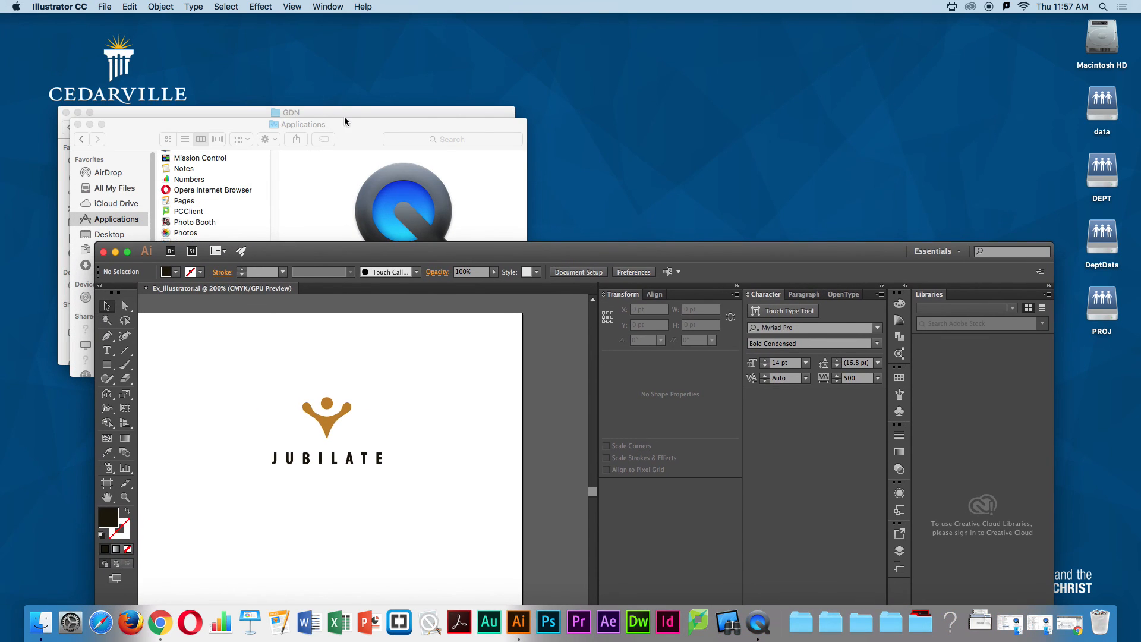